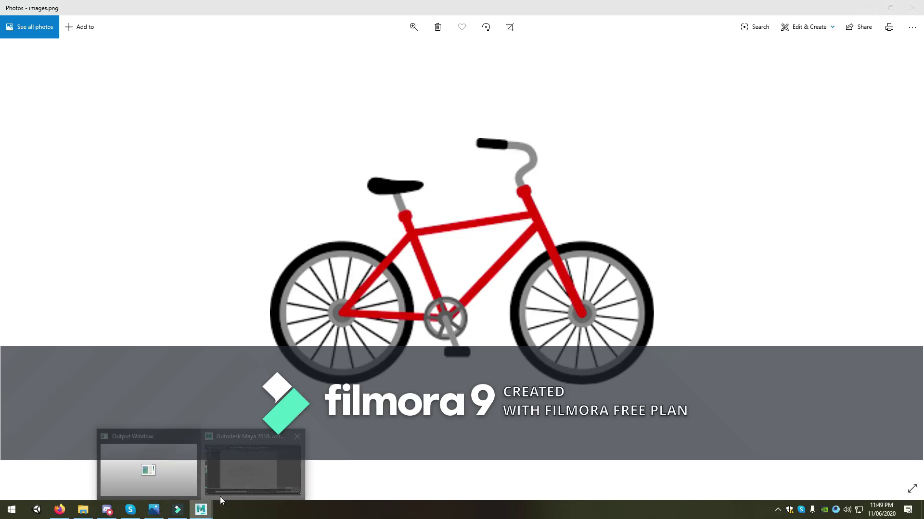
Step: Switch from the bicycle reference in Photos to the empty Maya scene and tumble the view
left_click(202, 511)
mouse_move(325, 295)
left_mouse_down("alt")
mouse_move(371, 290)
mouse_move(443, 318)
mouse_move(334, 323)
mouse_move(437, 320)
mouse_move(419, 315)
left_mouse_up("alt")
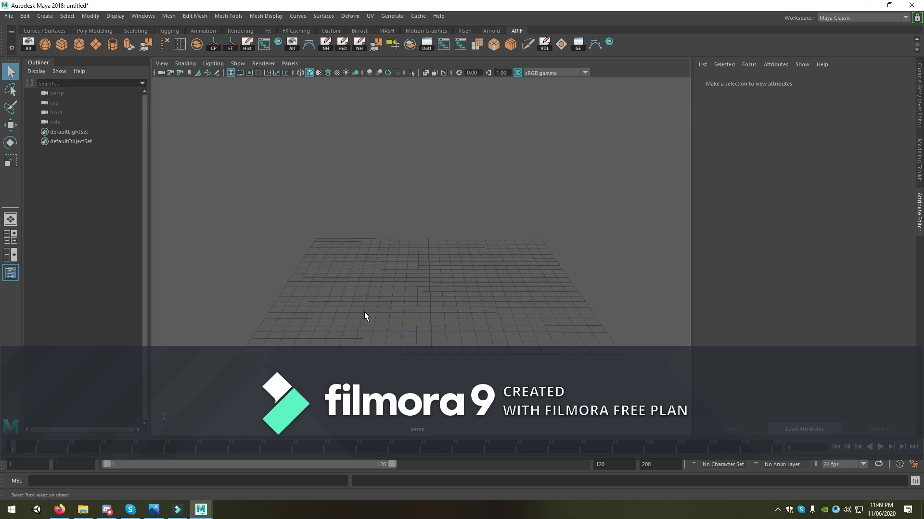
mouse_move(325, 324)
left_mouse_down("alt")
mouse_move(388, 332)
mouse_move(303, 413)
left_mouse_up("alt")
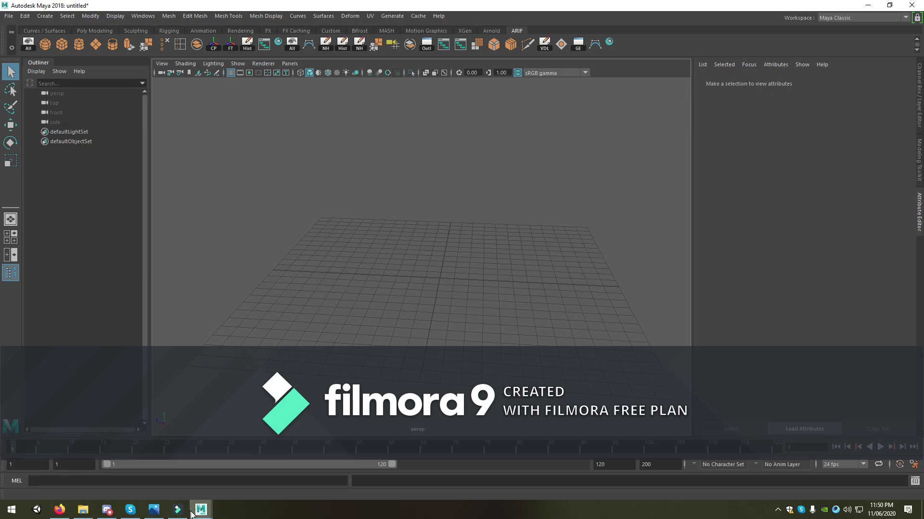
left_click(154, 510)
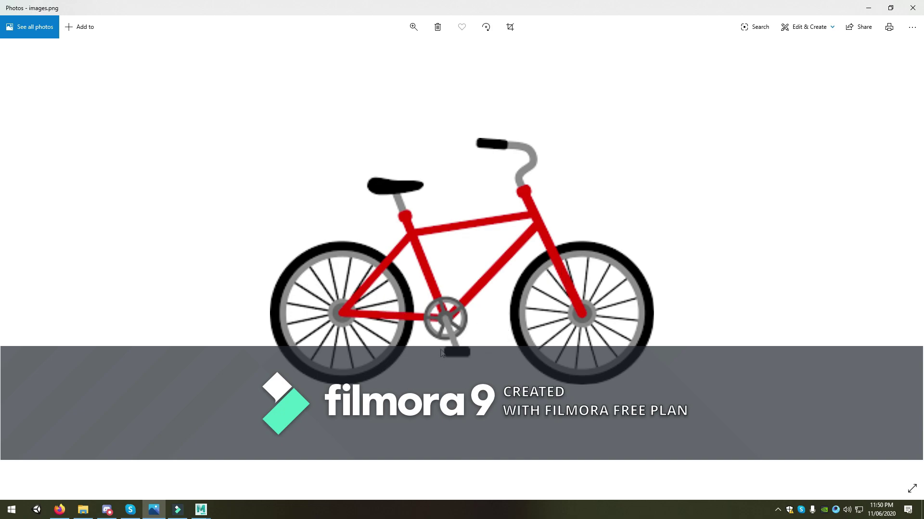
mouse_move(200, 510)
left_click(255, 471)
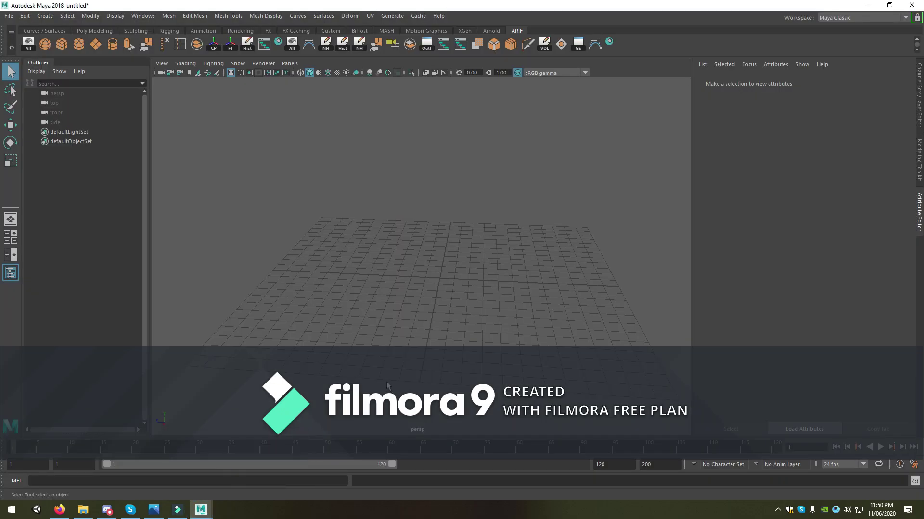
mouse_move(387, 385)
left_mouse_down("alt")
mouse_move(412, 303)
mouse_move(471, 307)
mouse_move(471, 299)
left_mouse_up("alt")
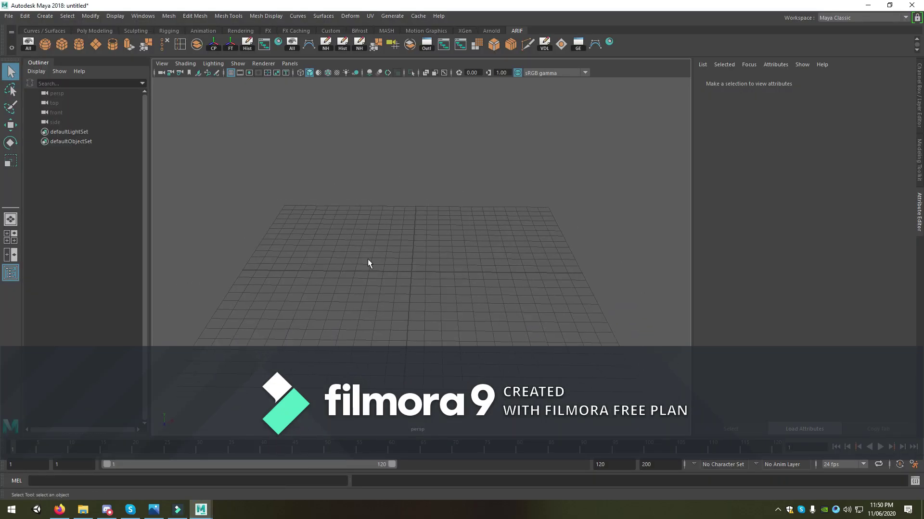
mouse_move(367, 264)
left_mouse_down("alt")
mouse_move(258, 206)
mouse_move(190, 210)
mouse_move(174, 195)
left_mouse_up("alt")
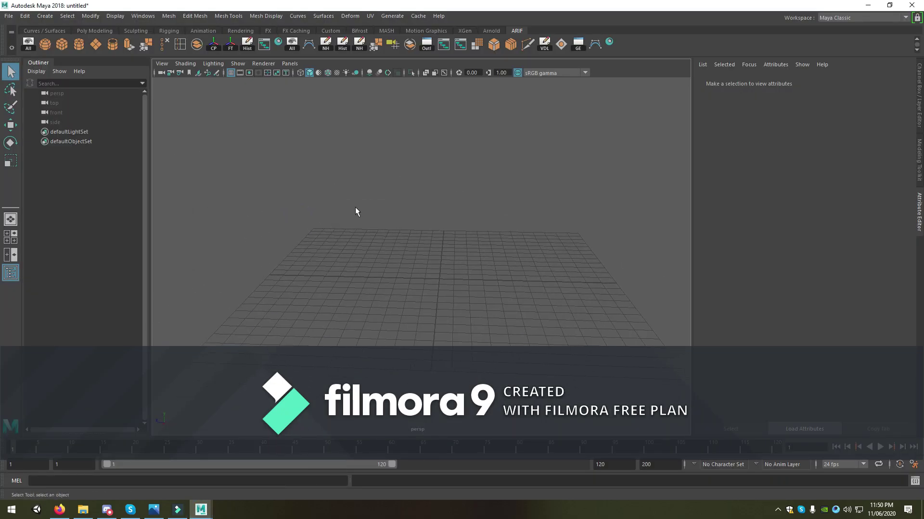
mouse_move(366, 220)
left_mouse_down("alt")
mouse_move(419, 218)
mouse_move(289, 183)
left_mouse_up("alt")
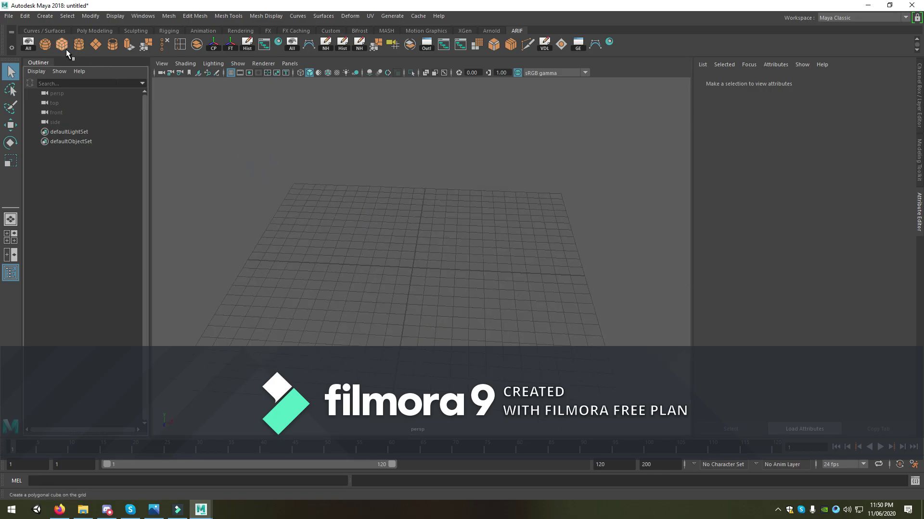
Step: Create a pipe primitive at the grid origin and zoom in on it in the top view
left_click(112, 45)
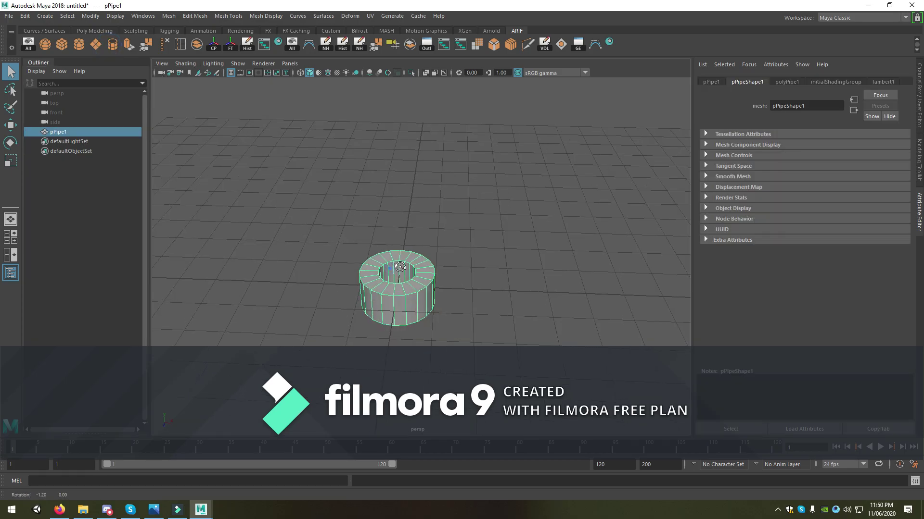
left_click_drag(391, 271, 384, 253, "alt")
key("space")
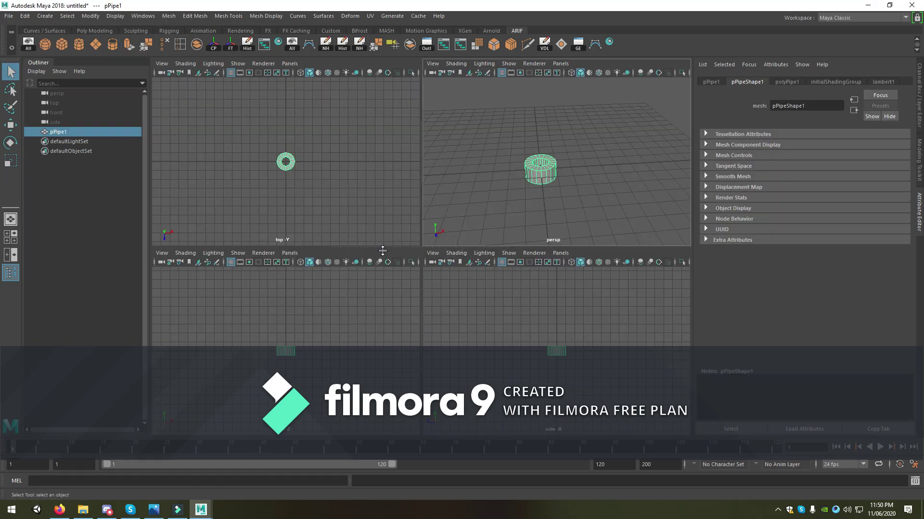
key("space")
scroll(419, 255, "up", 3)
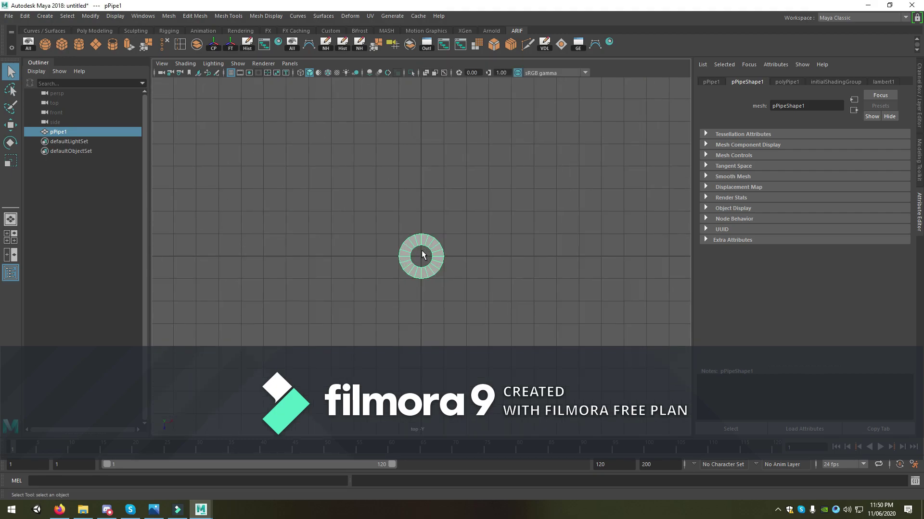
scroll(422, 256, "up", 3)
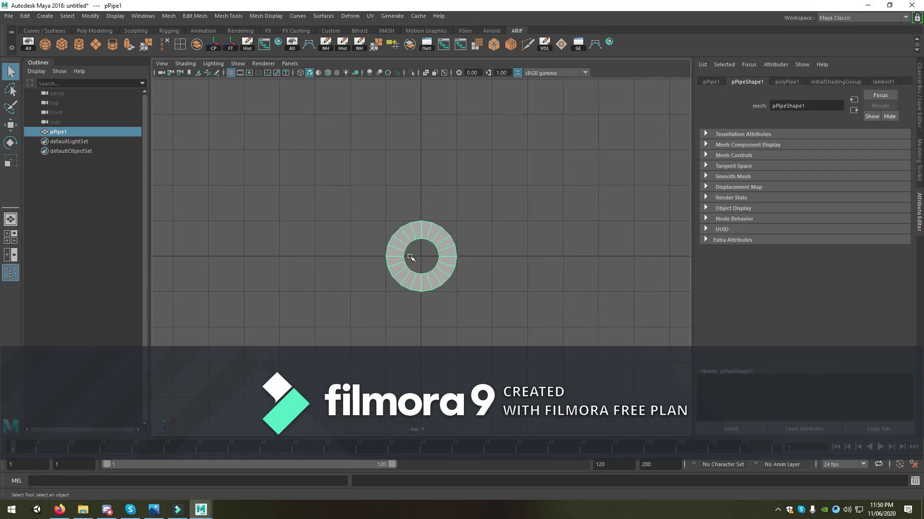
Step: Rotate the pipe -90° in the front view so it stands upright like a wheel
key("e")
key("space")
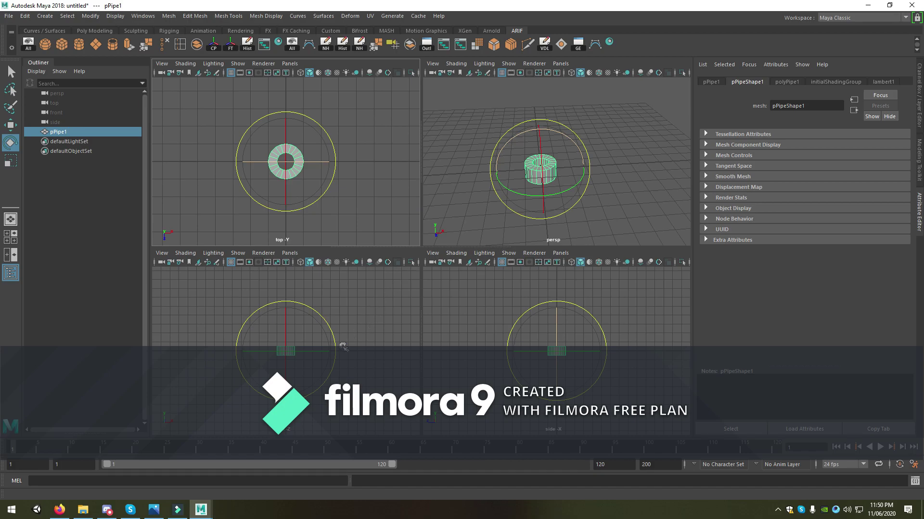
key("space")
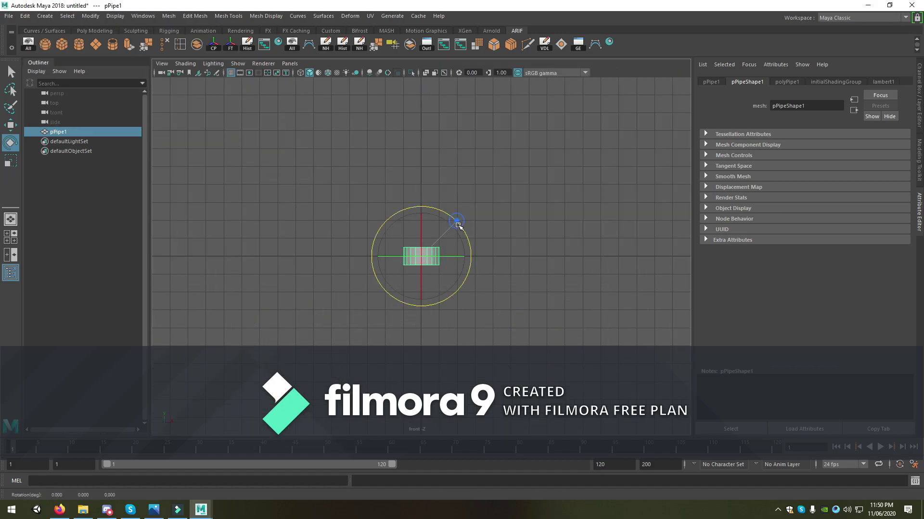
left_click_drag(457, 221, 469, 289)
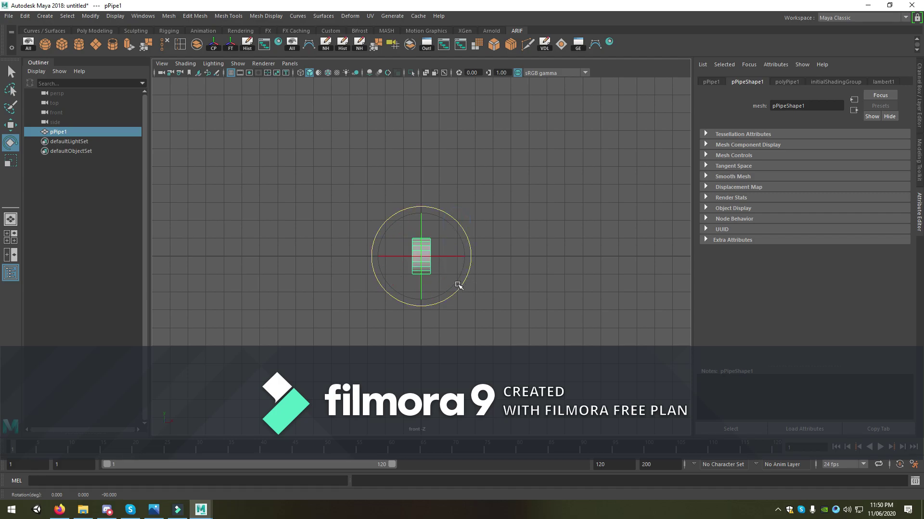
key("space")
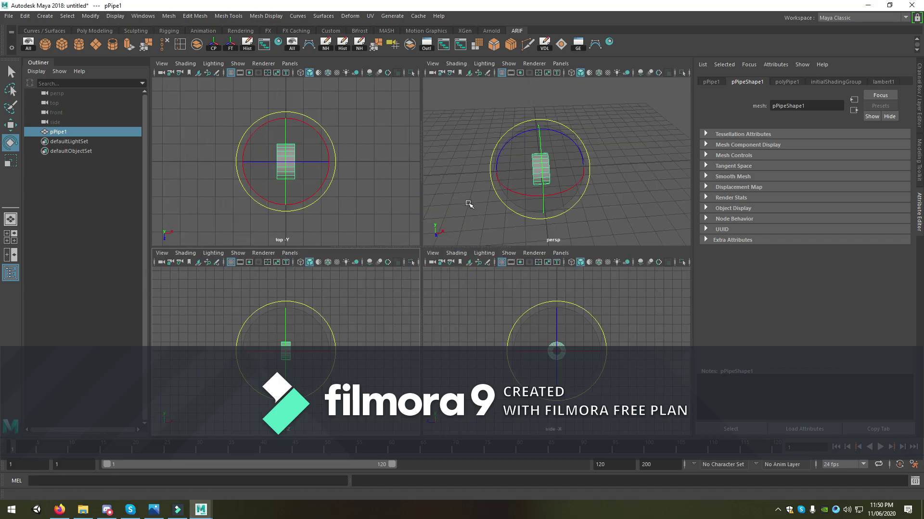
key("space")
mouse_move(470, 202)
left_mouse_down("alt")
mouse_move(427, 256)
mouse_move(460, 261)
left_mouse_up("alt")
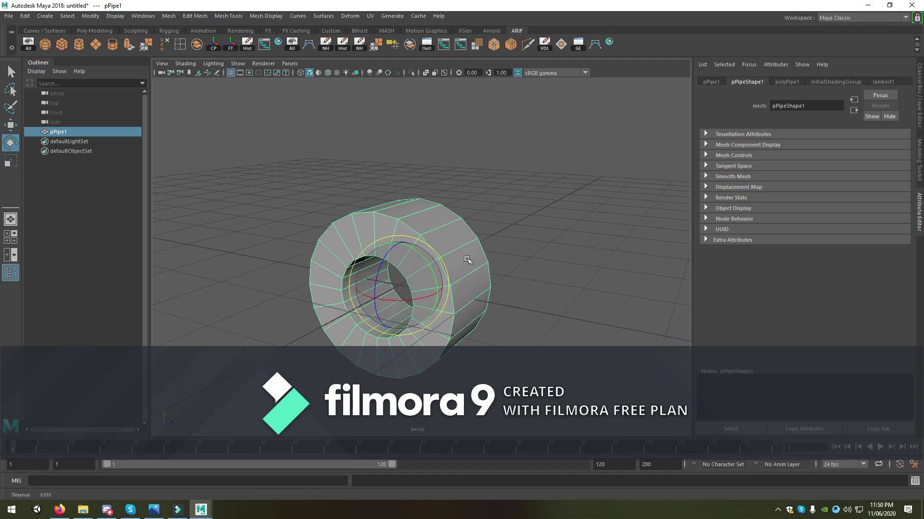
Step: Scale the upright pipe thinner into a ring facing the camera
key("r")
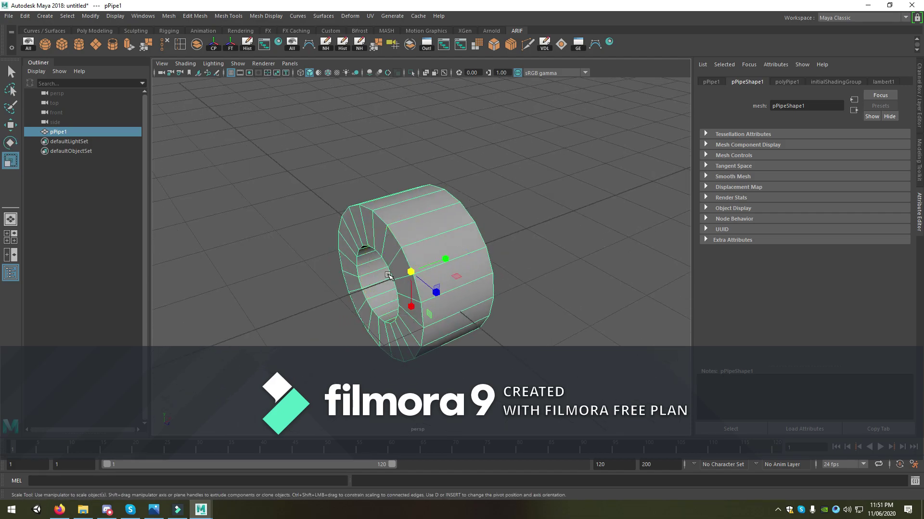
key("w")
left_click_drag(389, 275, 346, 235, "alt")
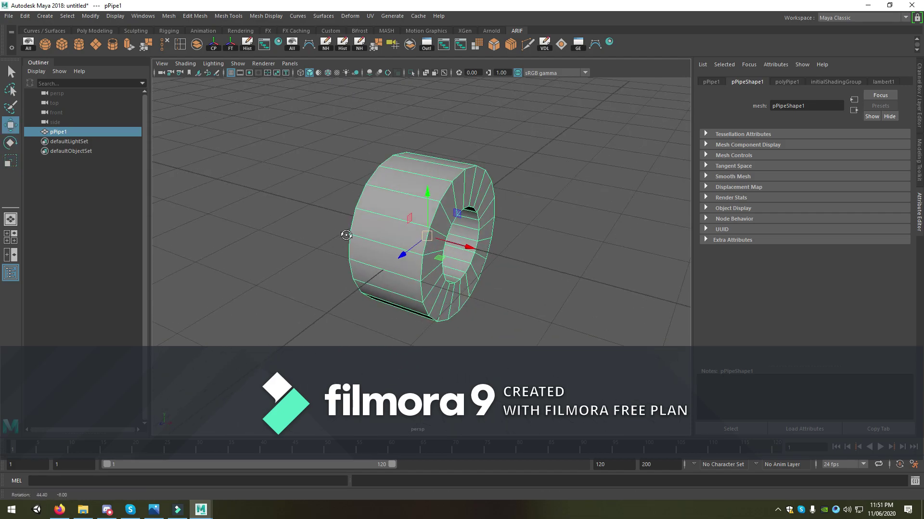
key("r")
left_click_drag(464, 243, 418, 236, "alt")
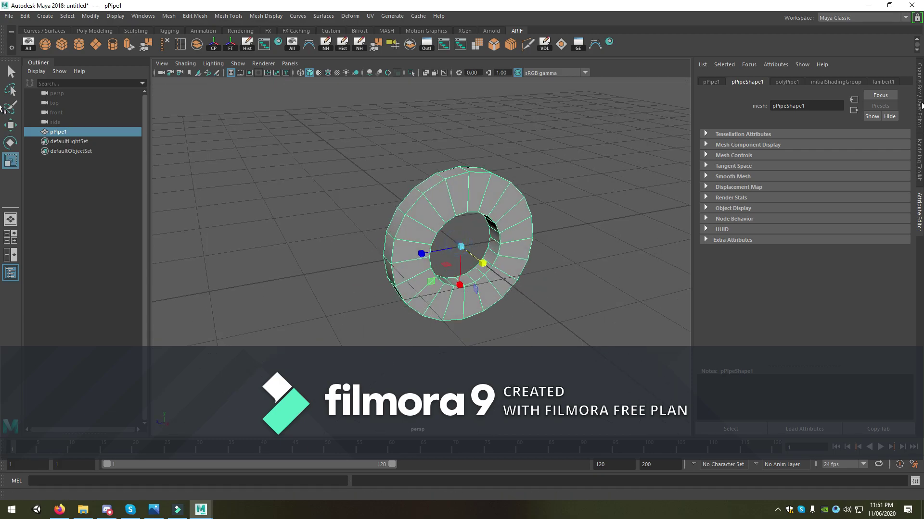
Step: Expand polyPipe1 in the Channel Box and set the pipe Thickness to 0.2
left_click(919, 101)
left_click(715, 191)
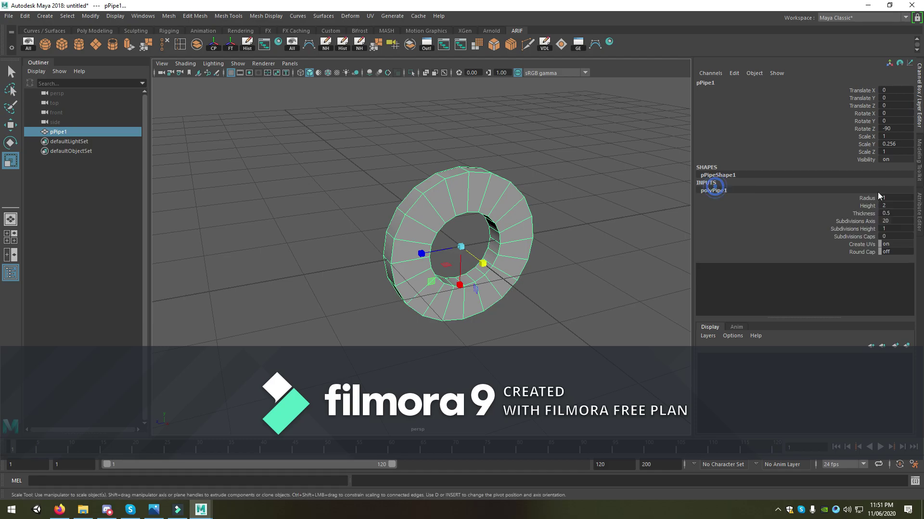
left_click(896, 213)
type("0.2")
key("Return")
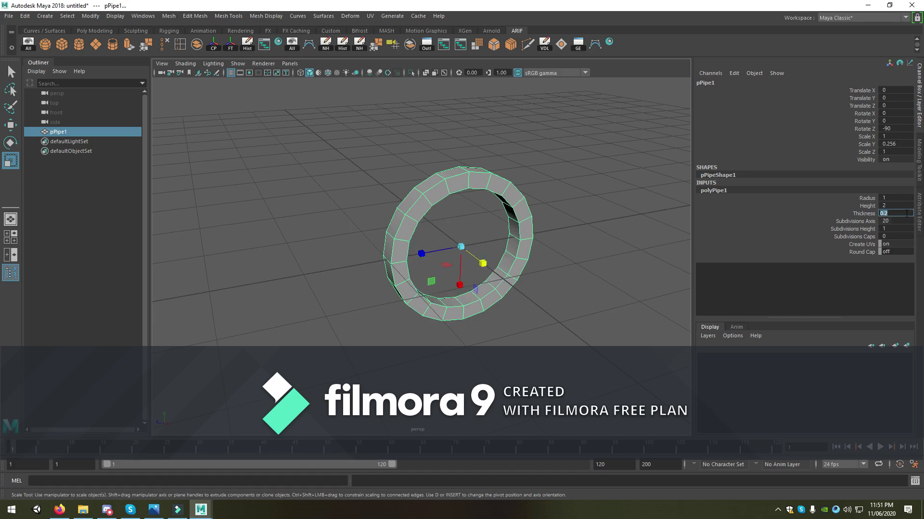
left_click_drag(486, 243, 617, 225, "alt")
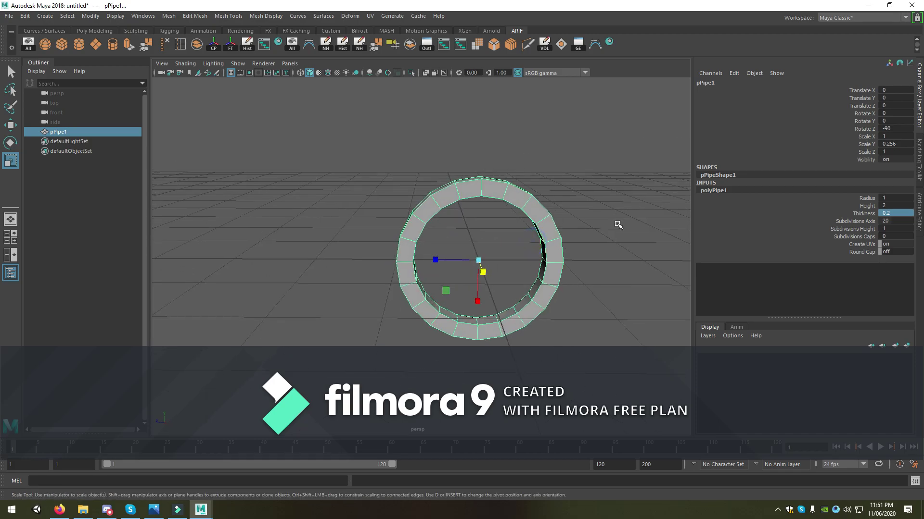
left_click_drag(497, 244, 692, 244, "alt")
Step: Set the pipe's Subdivisions Axis to 30, then raise it to 40 for a rounder rim
key("w")
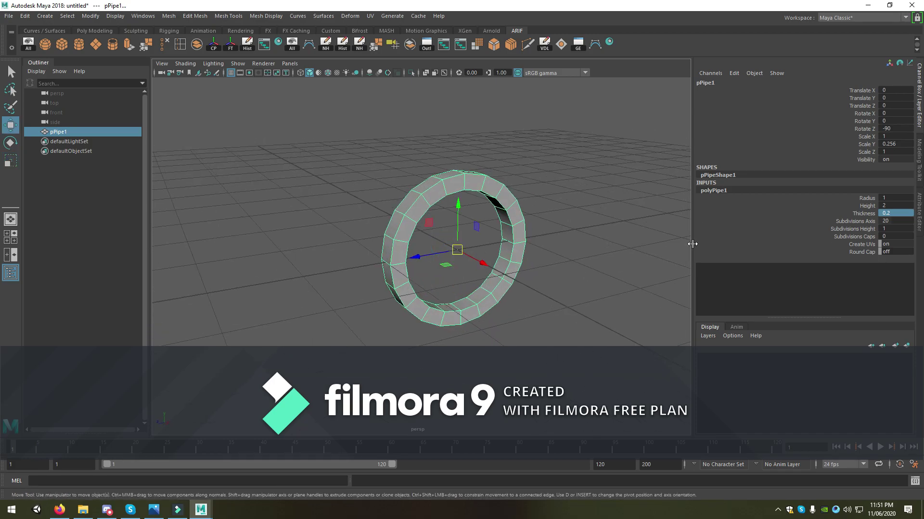
double_click(895, 221)
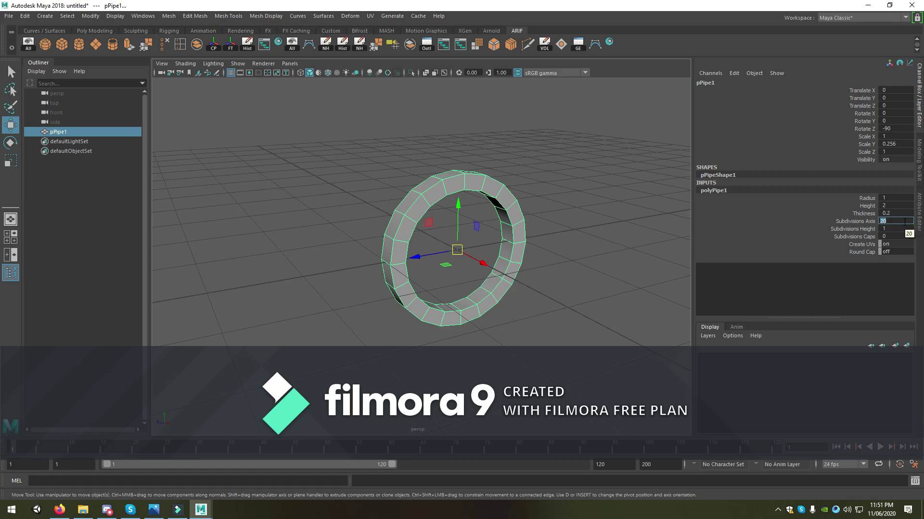
type("30")
key("Return")
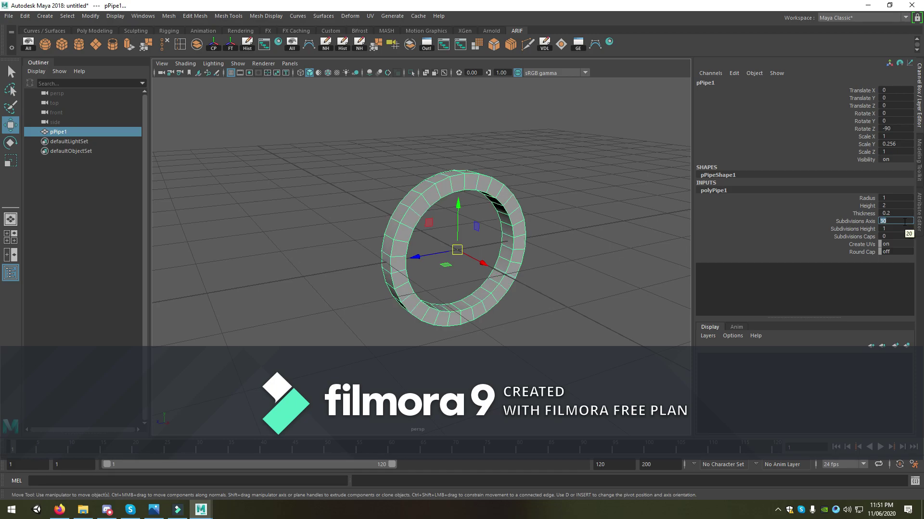
mouse_move(481, 193)
left_mouse_down("alt")
mouse_move(557, 173)
mouse_move(412, 159)
left_mouse_up("alt")
right_click_drag(413, 158, 560, 237, "alt")
left_click_drag(560, 237, 729, 250, "alt")
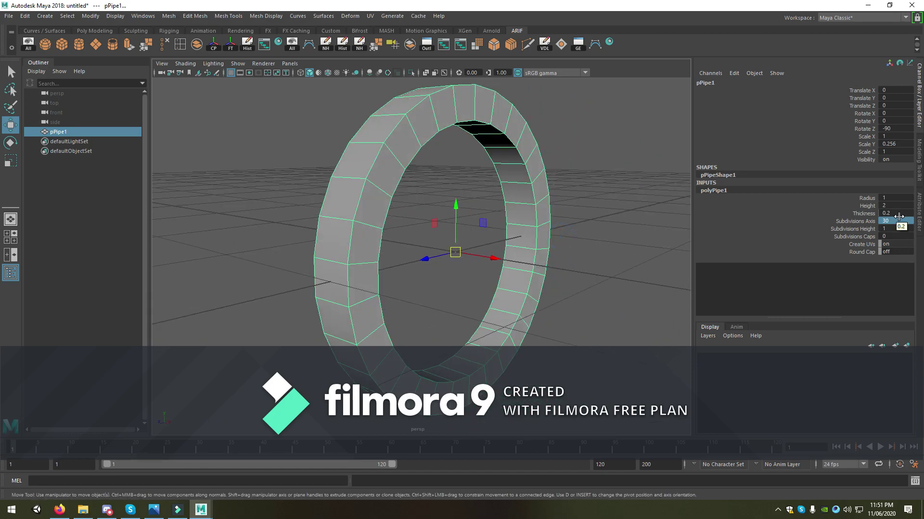
double_click(900, 221)
type("40")
key("Return")
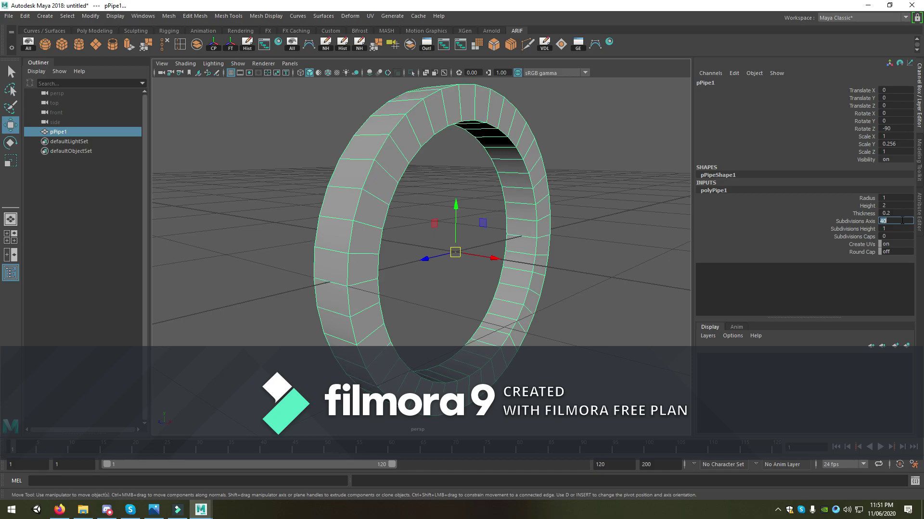
mouse_move(310, 248)
left_mouse_down("alt")
mouse_move(462, 239)
mouse_move(535, 178)
left_mouse_up("alt")
left_click_drag(516, 142, 522, 134, "alt")
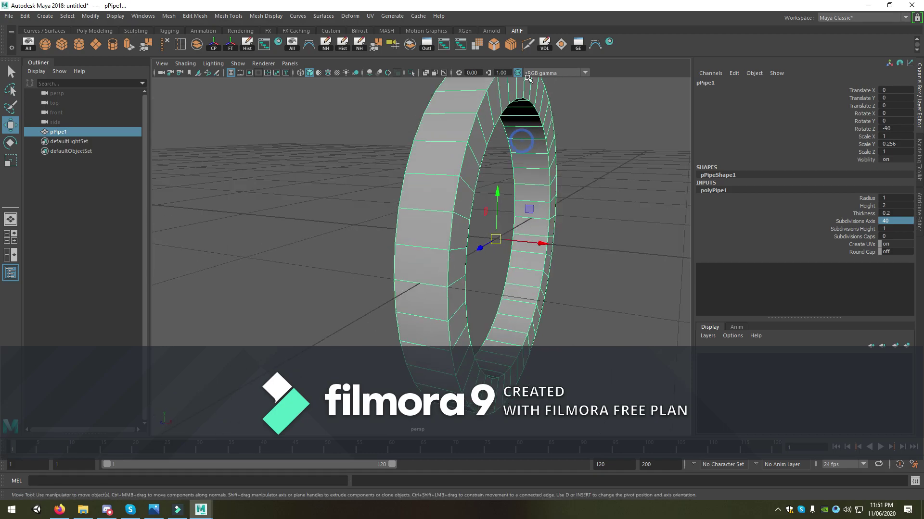
mouse_move(481, 102)
left_mouse_down("alt")
mouse_move(449, 163)
mouse_move(465, 161)
mouse_move(454, 143)
left_mouse_up("alt")
Step: Select the pipe in edge mode and pick a vertical edge loop on its outer band, settling on the neighbouring loop
left_click(465, 162)
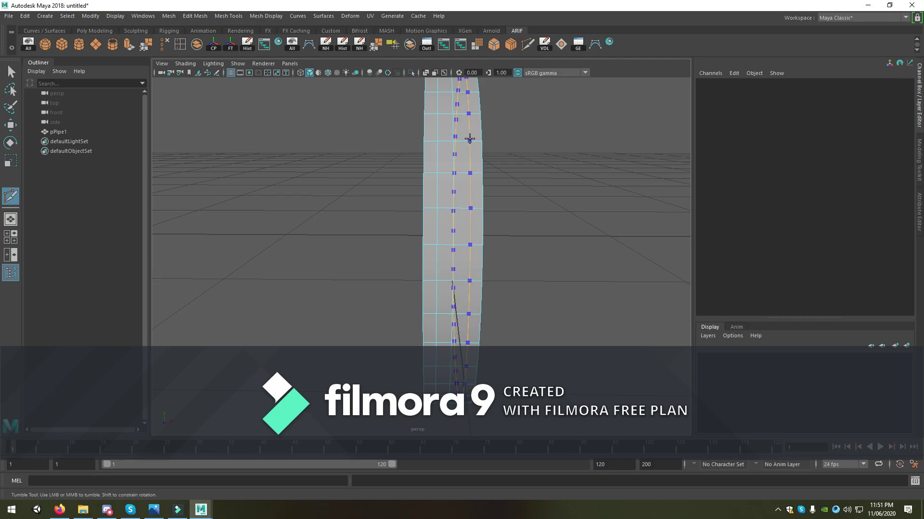
mouse_move(472, 138)
left_mouse_down("alt")
mouse_move(501, 150)
mouse_move(494, 147)
mouse_move(515, 200)
left_mouse_up("alt")
key("w")
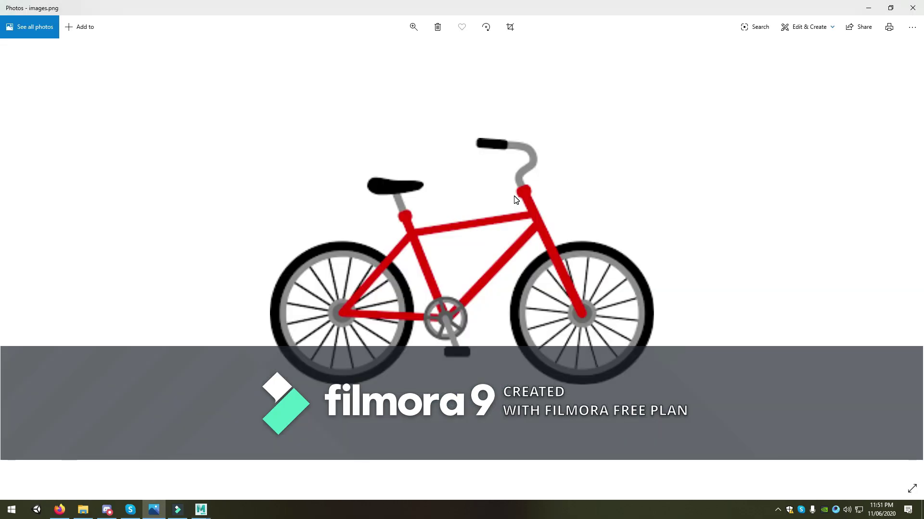
key("alt+Tab")
mouse_move(515, 200)
left_mouse_down("alt")
mouse_move(402, 232)
mouse_move(427, 253)
mouse_move(489, 241)
mouse_move(500, 201)
left_mouse_up("alt")
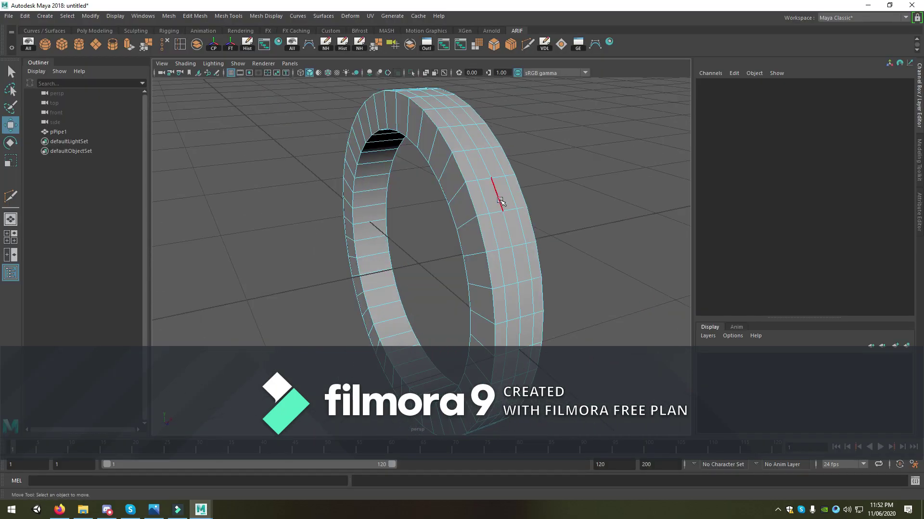
right_click_drag(485, 221, 495, 168)
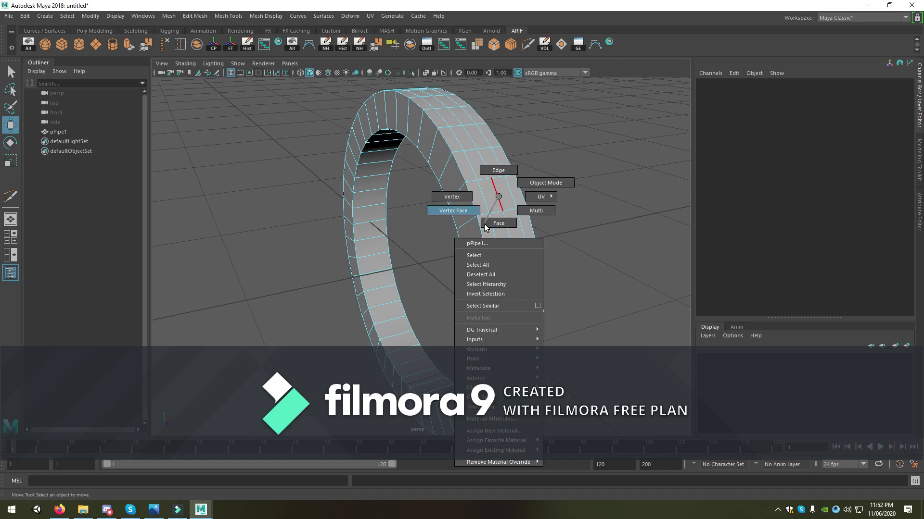
left_click_drag(506, 184, 448, 172, "alt")
scroll(447, 172, "up", 2)
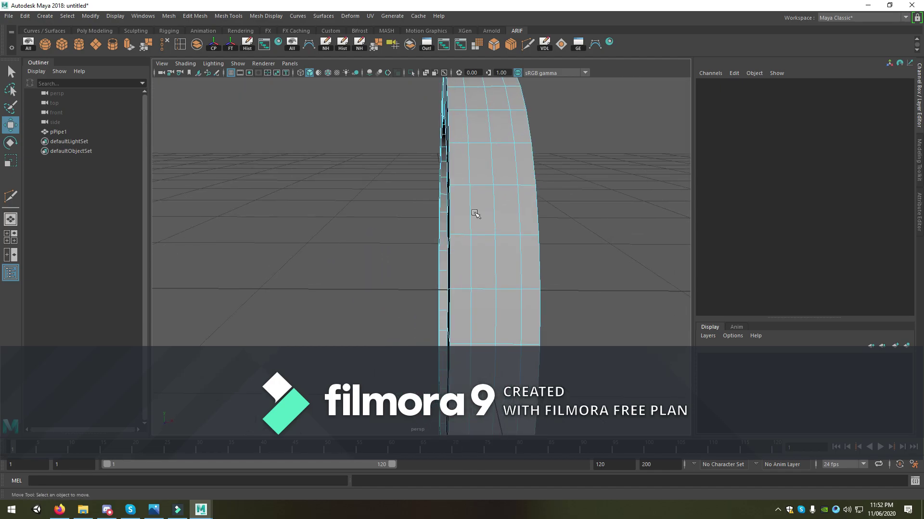
double_click(472, 207)
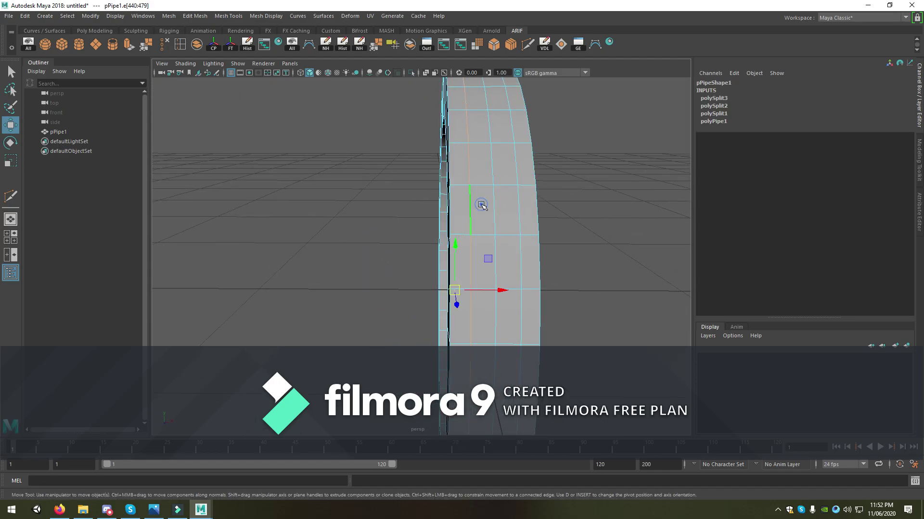
double_click(514, 201)
scroll(511, 200, "down", 5)
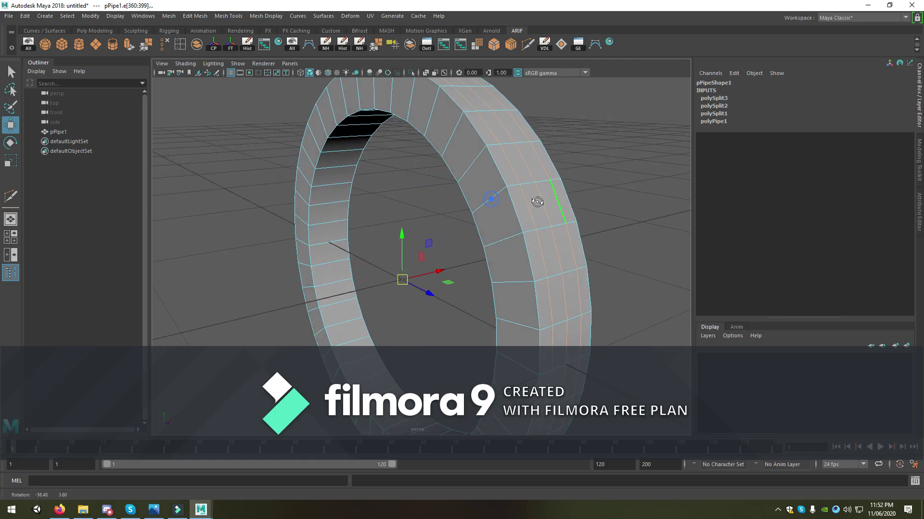
left_click_drag(534, 200, 481, 241, "alt")
Step: Scale the selected edge loop slightly outward and check the shape in the top view
key("r")
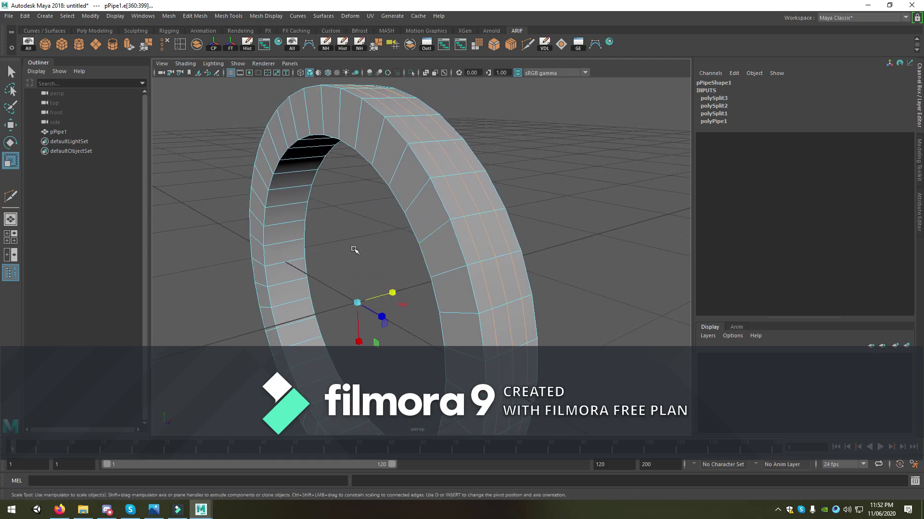
left_click_drag(359, 301, 371, 302)
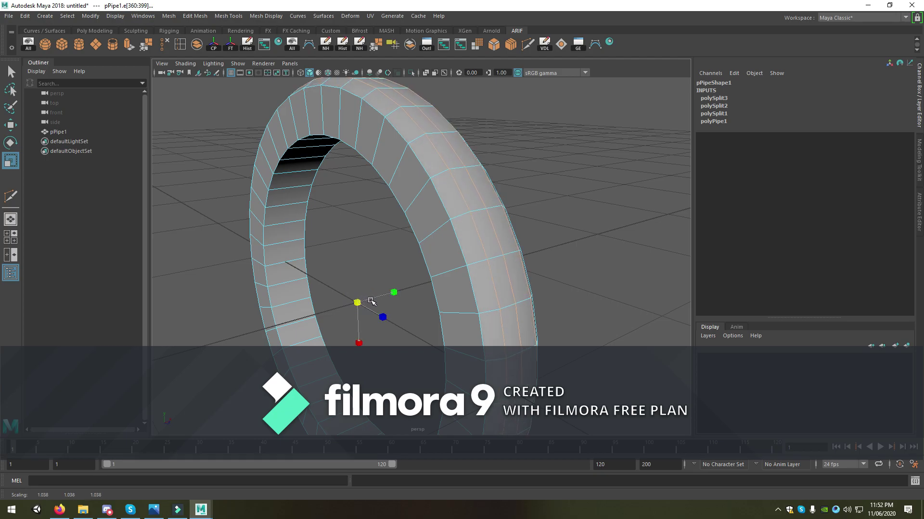
mouse_move(373, 296)
left_mouse_down("alt")
mouse_move(418, 252)
mouse_move(343, 238)
mouse_move(342, 250)
mouse_move(456, 252)
mouse_move(404, 237)
mouse_move(519, 241)
mouse_move(392, 248)
mouse_move(392, 174)
left_mouse_up("alt")
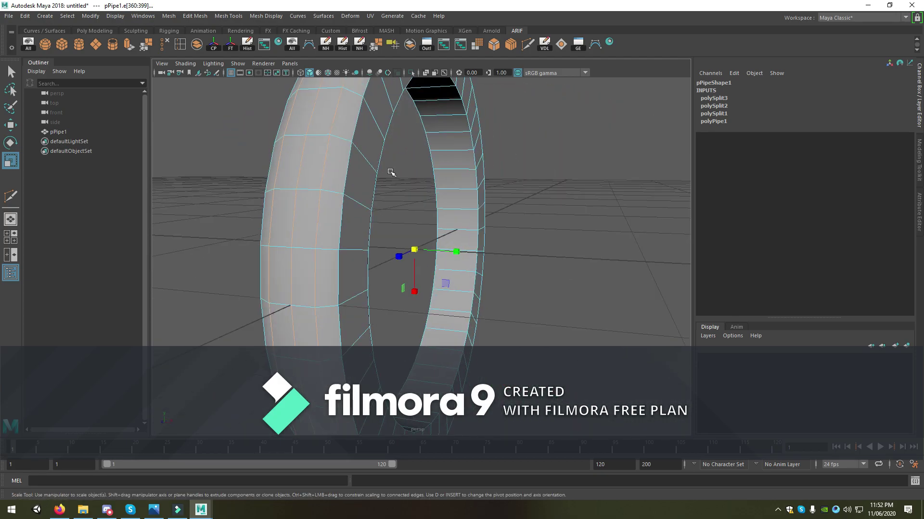
key("space")
key("space")
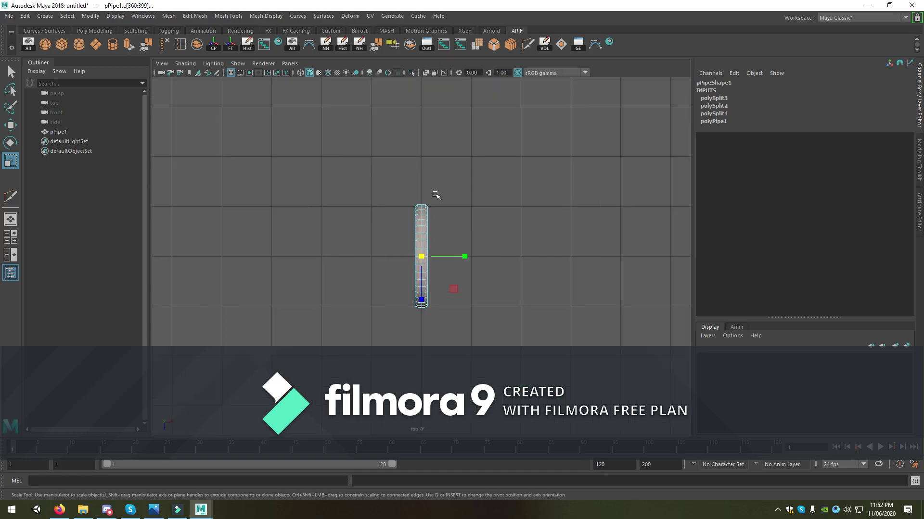
key("space")
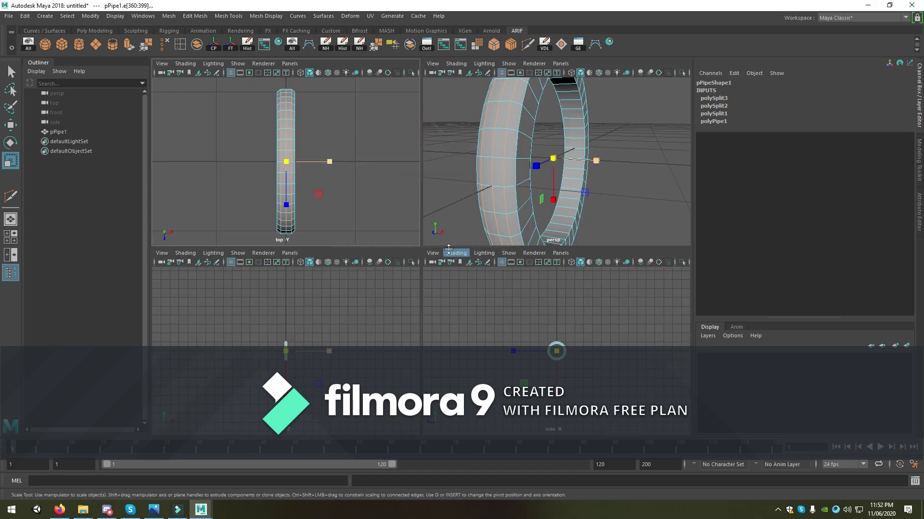
key("space")
mouse_move(493, 206)
left_mouse_down("alt")
mouse_move(479, 235)
mouse_move(495, 243)
left_mouse_up("alt")
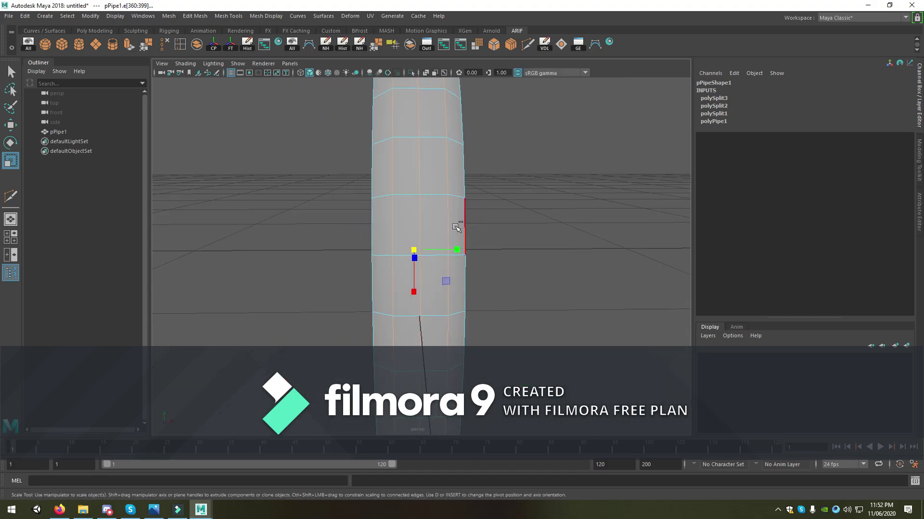
Step: Pick another edge loop, nudge it outward, and compare the ring with the bicycle reference
left_click(445, 180, "shift")
left_click_drag(390, 183, 420, 221, "alt")
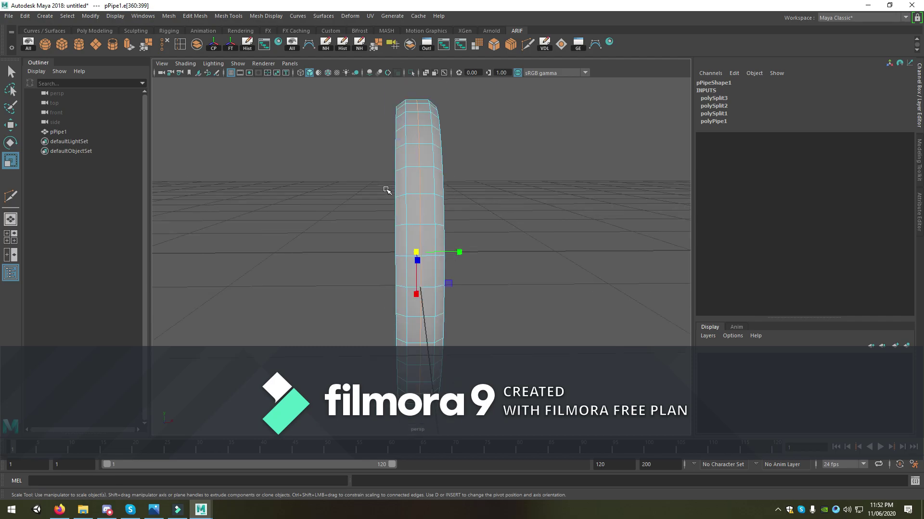
left_click(420, 252)
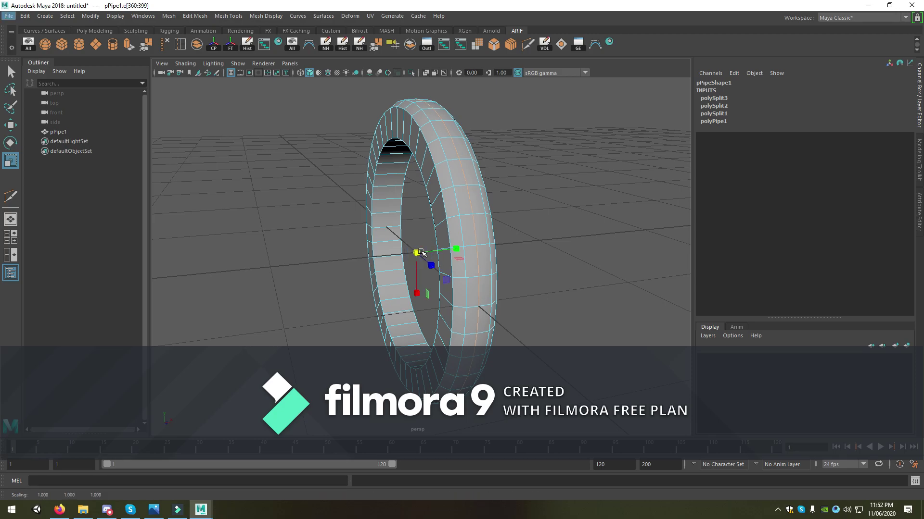
mouse_move(421, 251)
left_mouse_down("alt")
mouse_move(407, 251)
mouse_move(467, 257)
mouse_move(428, 256)
left_mouse_up("alt")
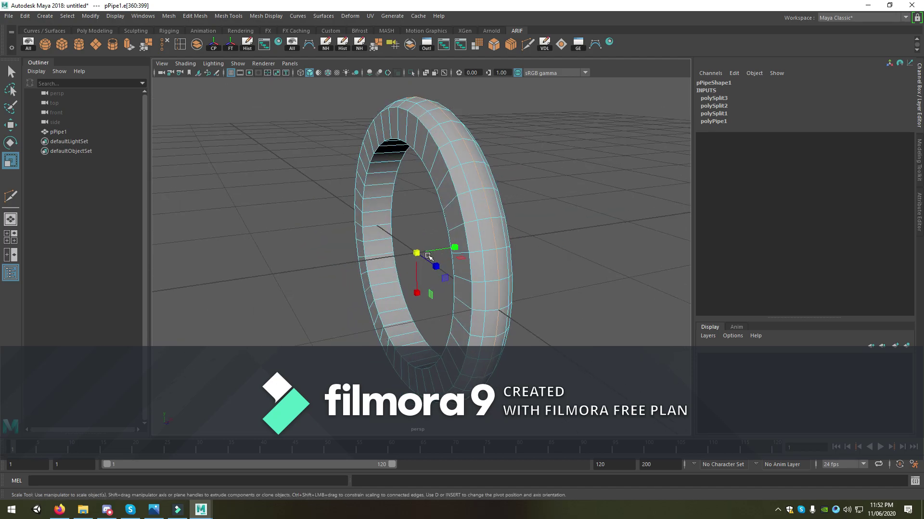
mouse_move(447, 219)
left_mouse_down("alt")
mouse_move(551, 293)
mouse_move(567, 284)
left_mouse_up("alt")
key("alt+Tab")
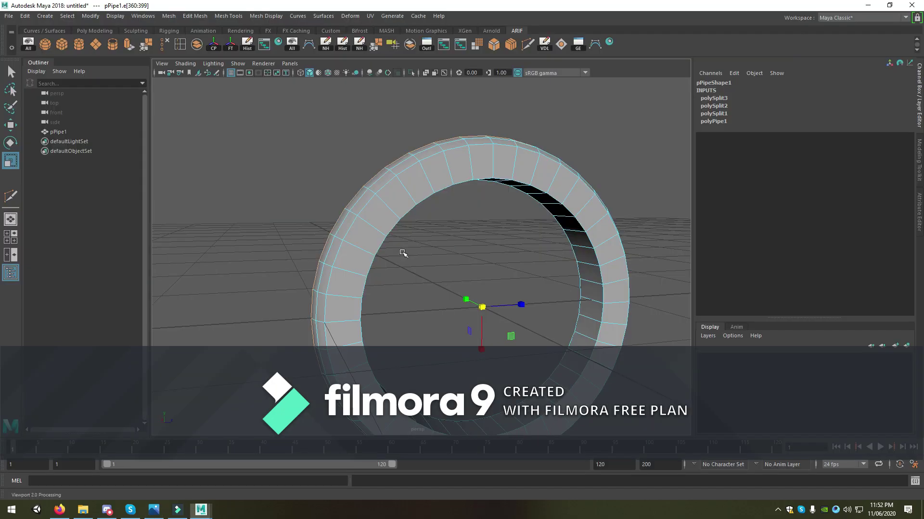
mouse_move(404, 255)
left_mouse_down("alt")
mouse_move(398, 215)
mouse_move(310, 214)
mouse_move(450, 155)
mouse_move(490, 189)
mouse_move(493, 231)
left_mouse_up("alt")
Step: Bevel the ring's two inner edge loops with 3 segments
right_click(450, 155)
double_click(450, 147)
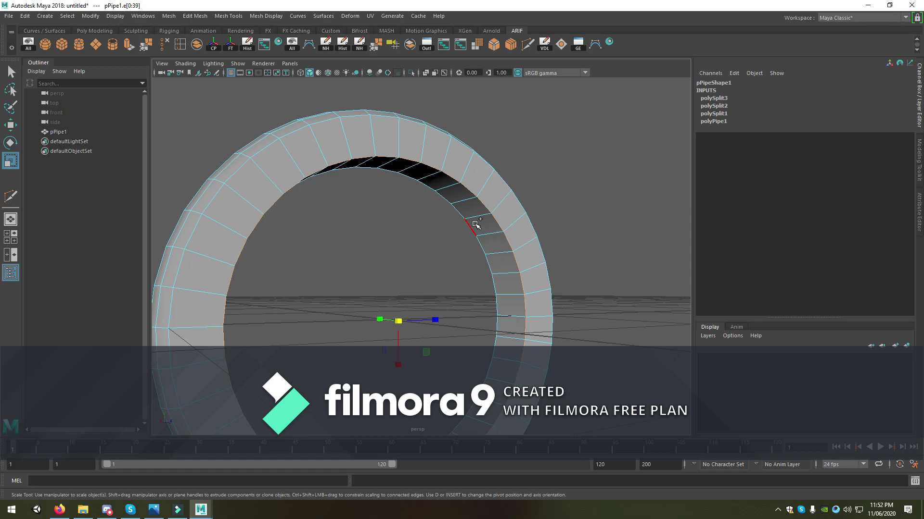
double_click(474, 224, "shift")
double_click(494, 44)
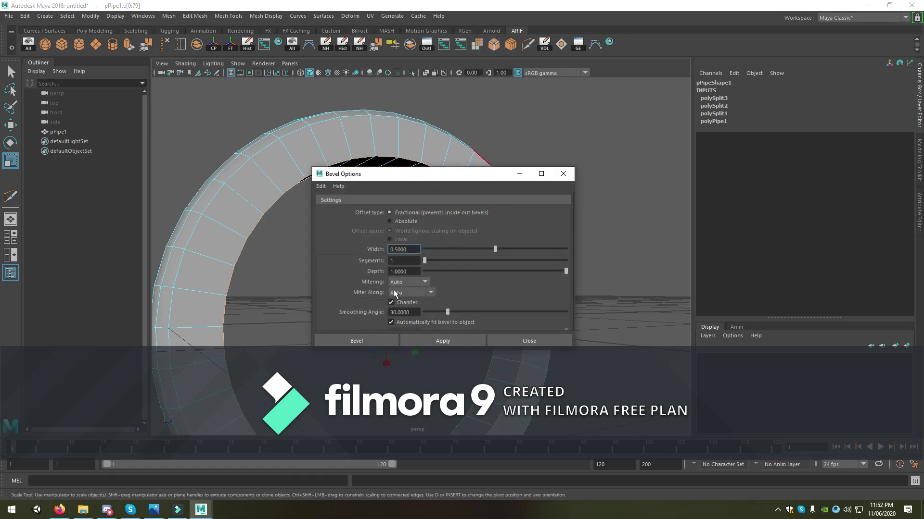
left_click(365, 339)
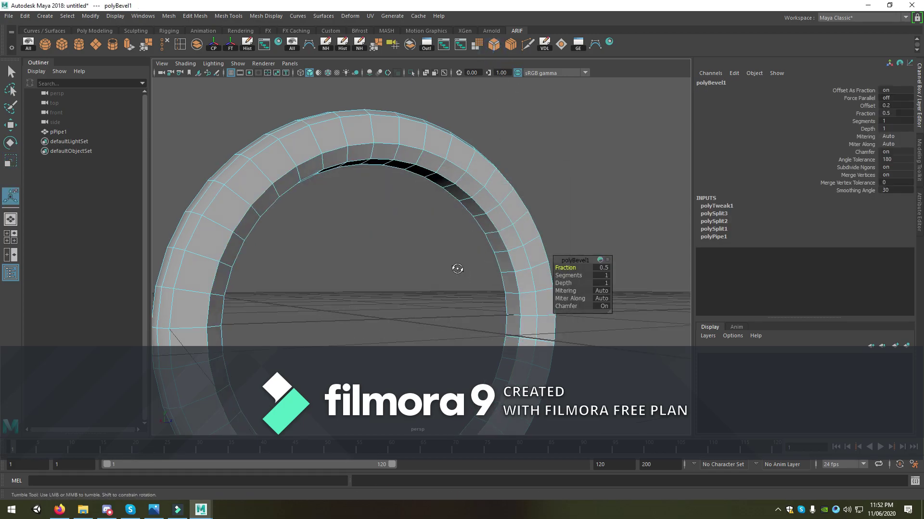
mouse_move(456, 268)
left_mouse_down("alt")
mouse_move(372, 251)
mouse_move(474, 262)
left_mouse_up("alt")
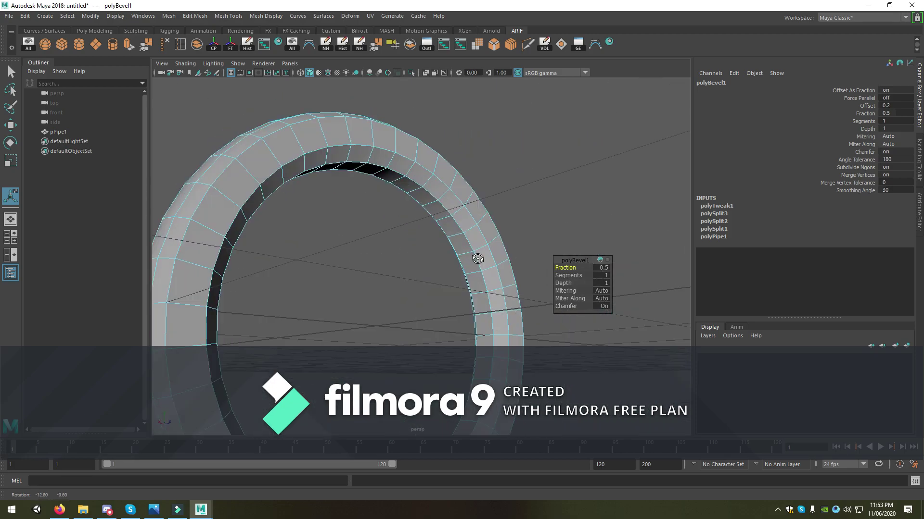
mouse_move(579, 275)
left_mouse_down()
mouse_move(587, 277)
mouse_move(526, 268)
mouse_move(411, 202)
mouse_move(528, 241)
left_mouse_up()
Step: Switch to face selection mode and orbit around the ring
right_click(412, 203)
left_click(423, 214)
mouse_move(406, 236)
left_mouse_down("alt")
mouse_move(418, 244)
mouse_move(420, 175)
left_mouse_up("alt")
mouse_move(457, 228)
left_mouse_down("alt")
mouse_move(503, 231)
mouse_move(367, 221)
left_mouse_up("alt")
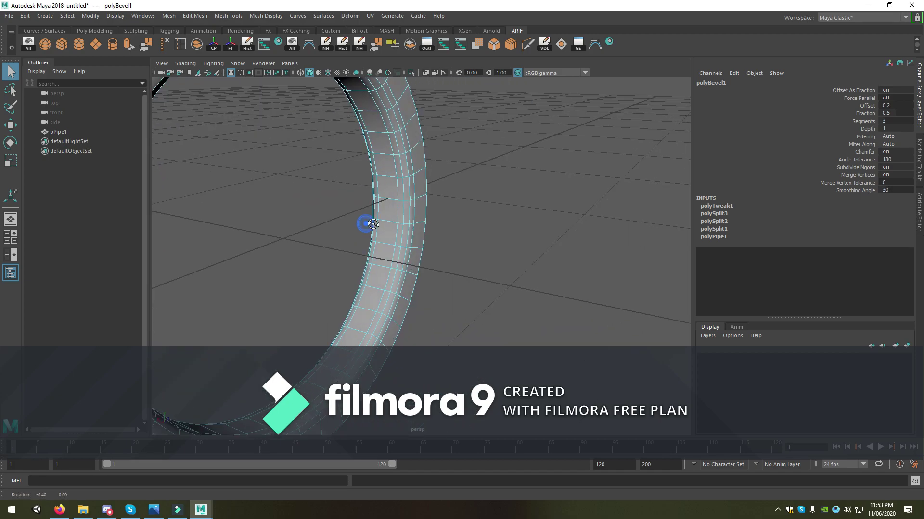
Step: Select the ring's inner face loop, extrude it, and scale it in to 0.95
left_click(379, 250)
double_click(385, 273)
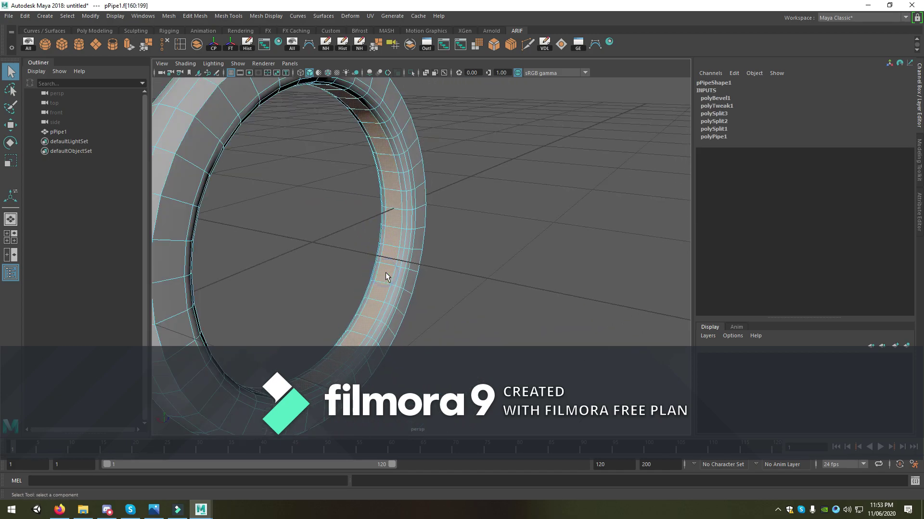
left_click_drag(386, 272, 340, 267, "alt")
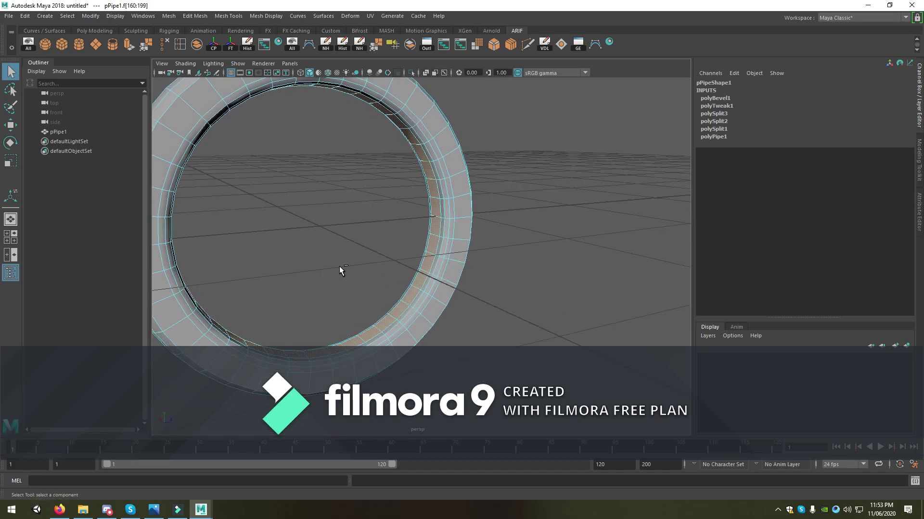
key("ctrl+e")
left_click_drag(433, 255, 436, 302, "alt")
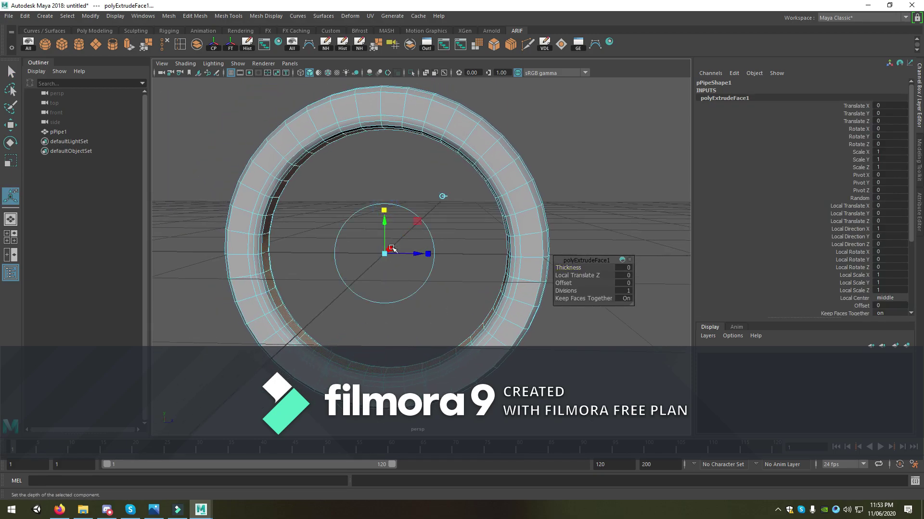
left_click_drag(384, 254, 431, 256)
Step: Show the extrusion manipulator, compare with the reference image, and tumble to an angled view
key("t")
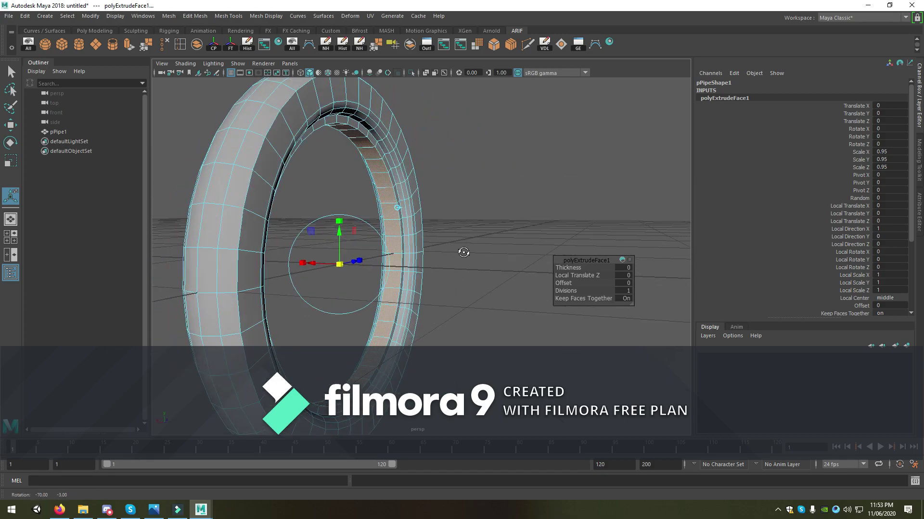
key("alt+Tab")
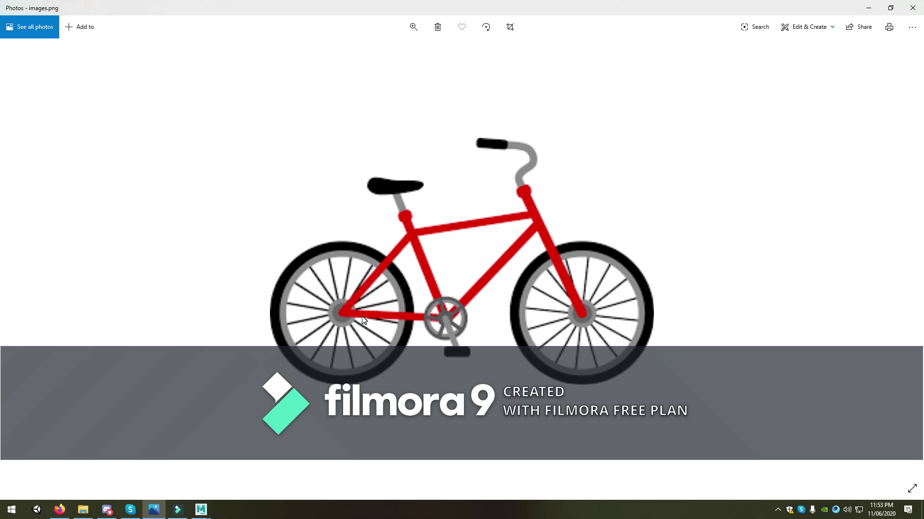
key("alt+Tab")
left_click_drag(357, 306, 351, 299, "alt")
right_click_drag(439, 176, 491, 151)
scroll(454, 253, "down", 3)
mouse_move(454, 254)
left_mouse_down("alt")
mouse_move(505, 260)
mouse_move(478, 261)
mouse_move(254, 186)
left_mouse_up("alt")
Step: Create a cylinder and scale it into a thin, tall spoke inside the ring
left_click_drag(364, 166, 117, 68, "alt")
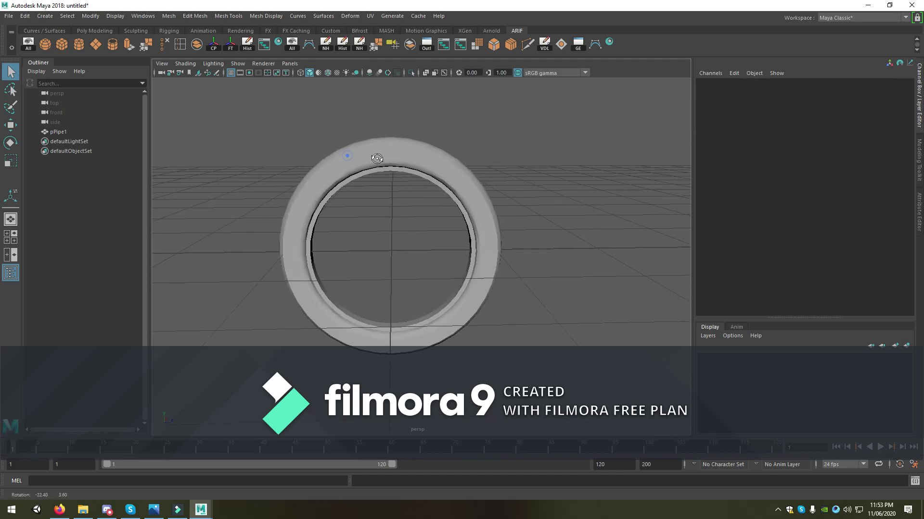
left_click(79, 45)
left_click_drag(417, 226, 447, 267, "alt")
key("r")
left_click_drag(394, 255, 215, 231)
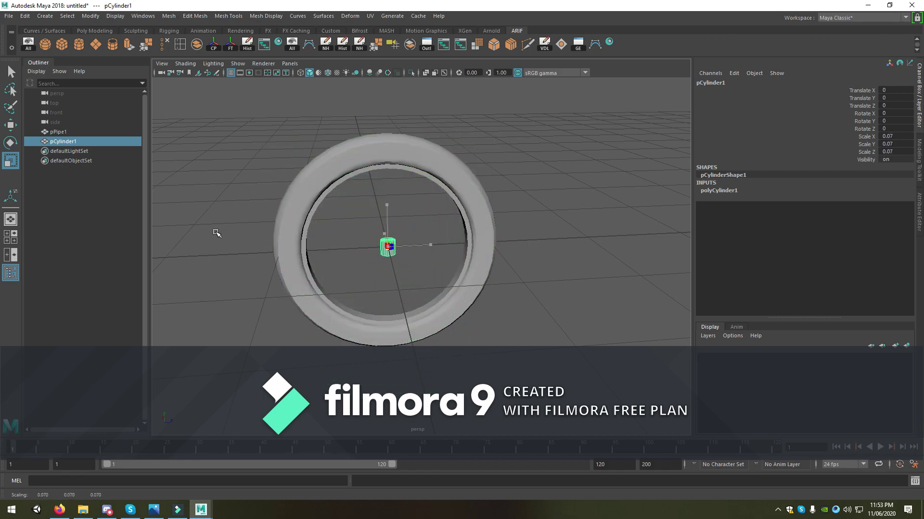
left_click_drag(388, 210, 399, 106)
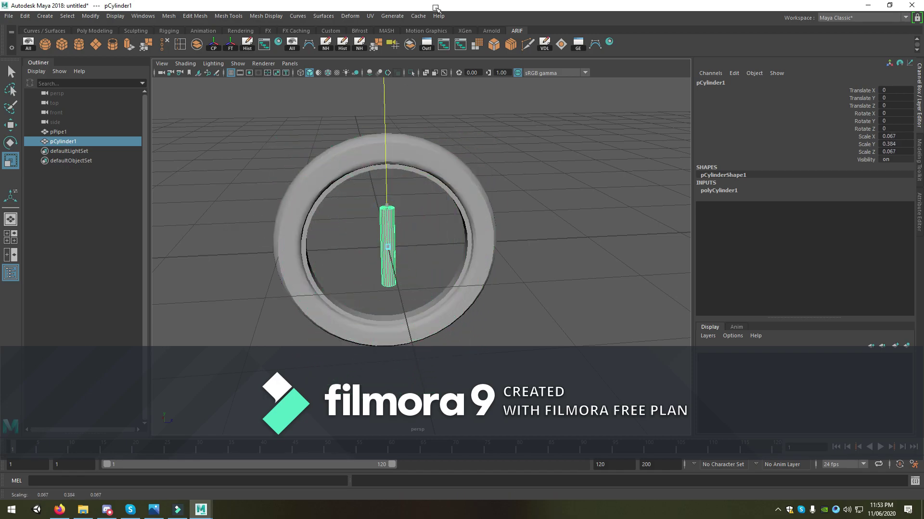
mouse_move(388, 247)
left_mouse_down()
mouse_move(356, 244)
mouse_move(378, 206)
left_mouse_up()
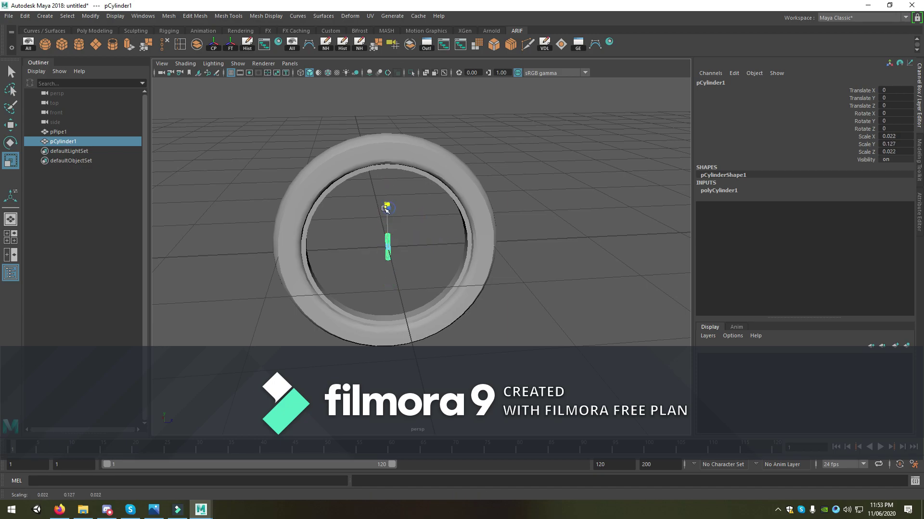
mouse_move(396, 139)
left_mouse_down()
mouse_move(414, 202)
mouse_move(367, 227)
mouse_move(448, 310)
mouse_move(430, 311)
left_mouse_up()
Step: Create a second cylinder from the shelf
key("w")
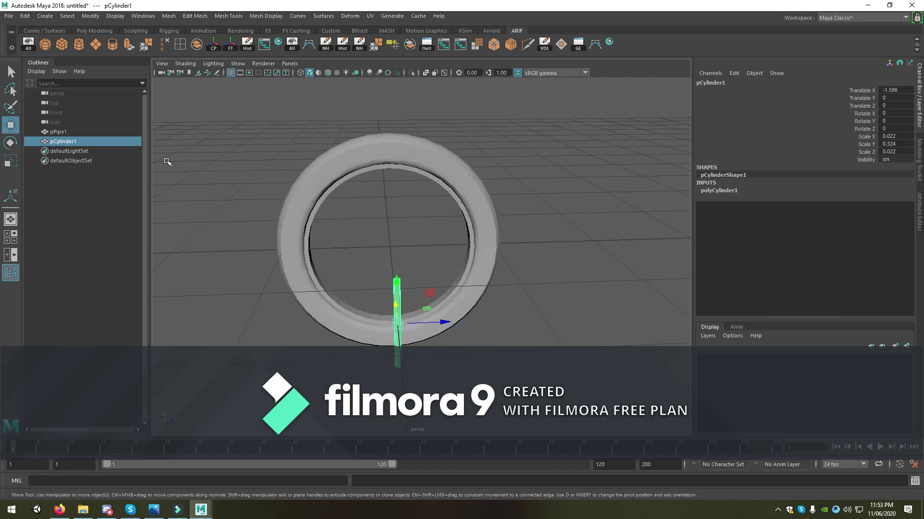
left_click(82, 48)
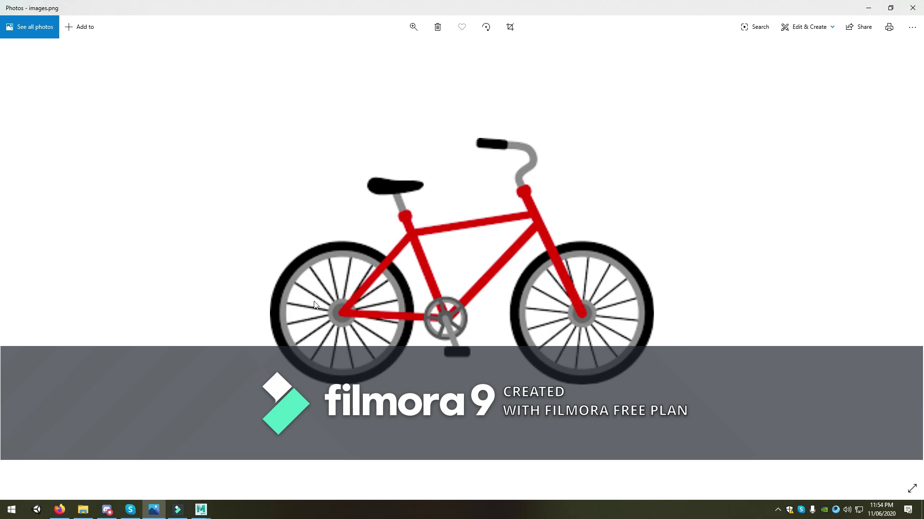
key("alt+Tab")
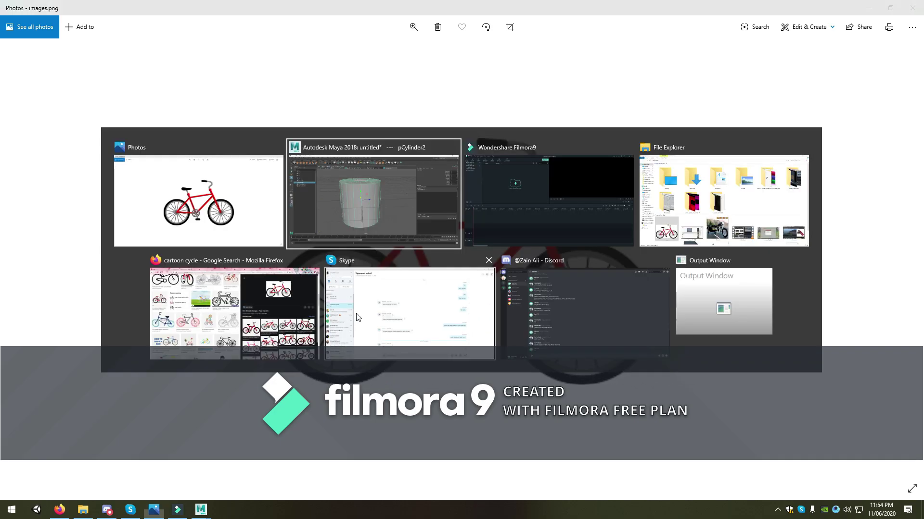
Step: Tip the second cylinder onto its side and shrink it to about a tenth of its size
left_click_drag(413, 217, 414, 261, "alt")
key("e")
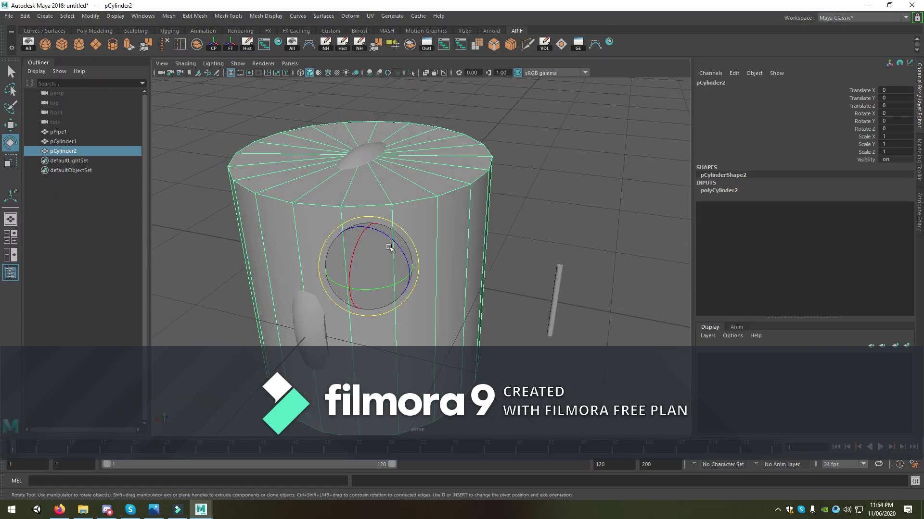
left_click_drag(390, 239, 438, 276)
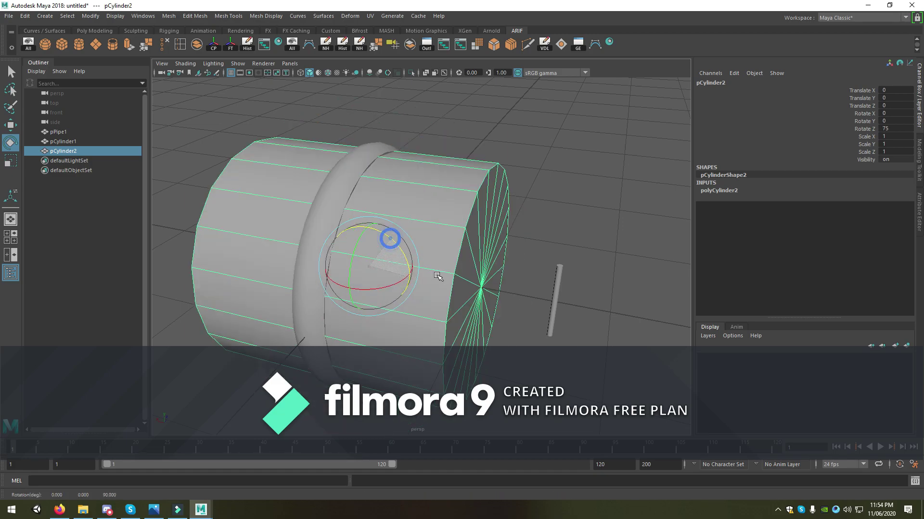
key("r")
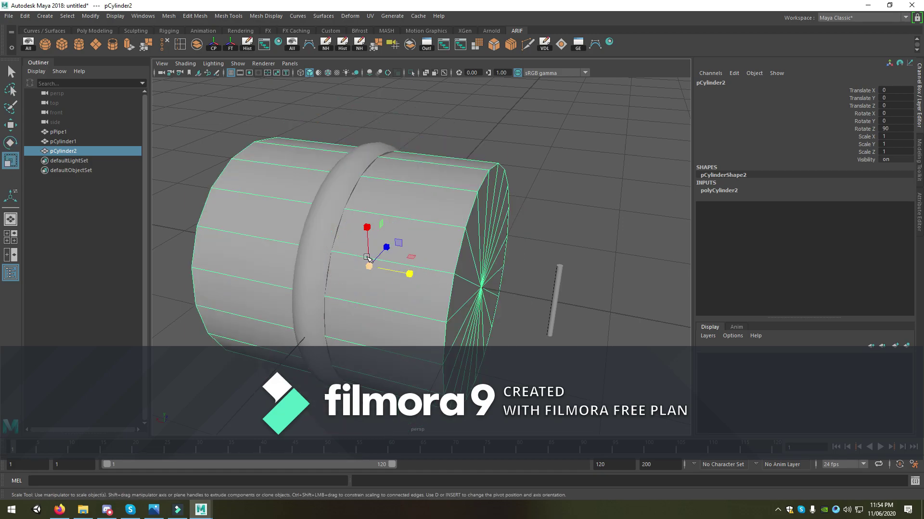
left_click_drag(367, 258, 188, 248)
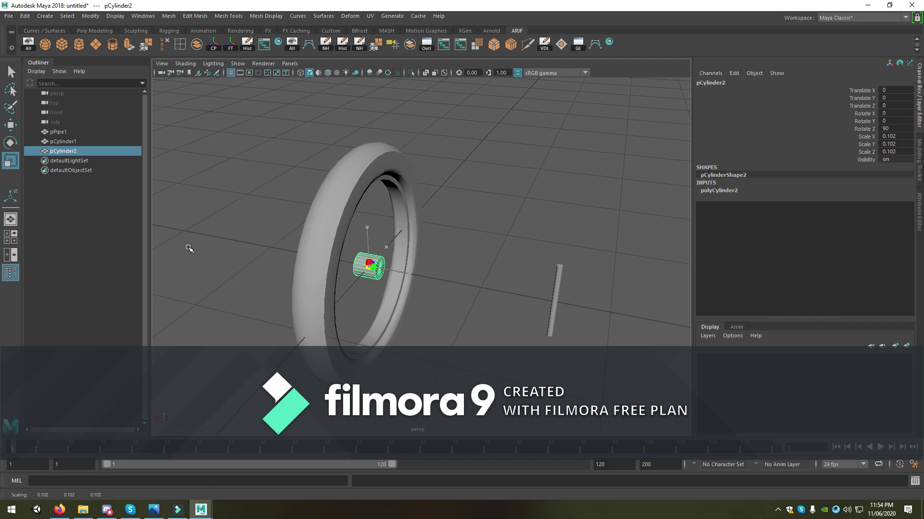
Step: Check the hub in the top and front views and adjust its size inside the ring
key("space")
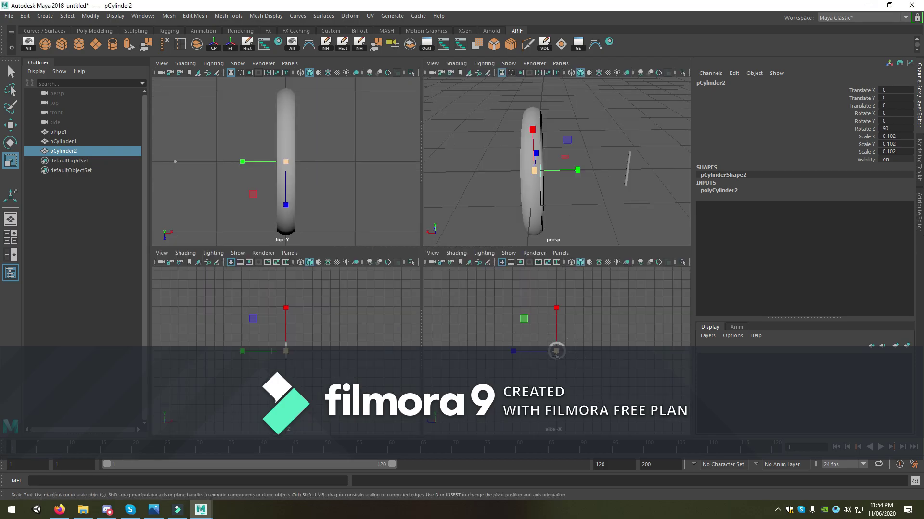
key("space")
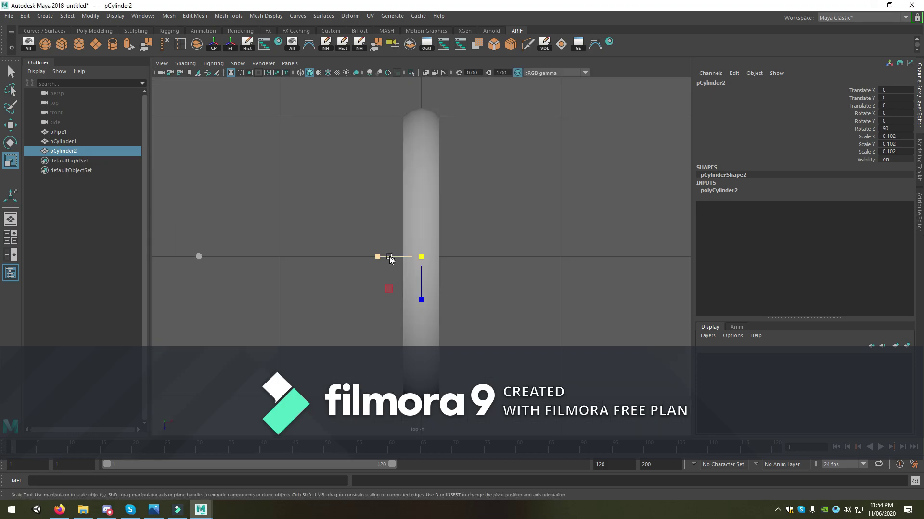
key("space")
key("space")
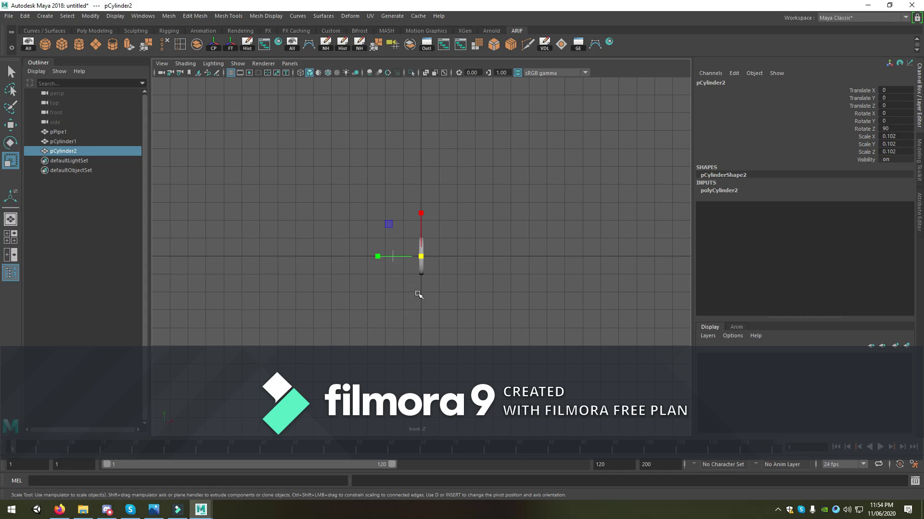
key("space")
key("space")
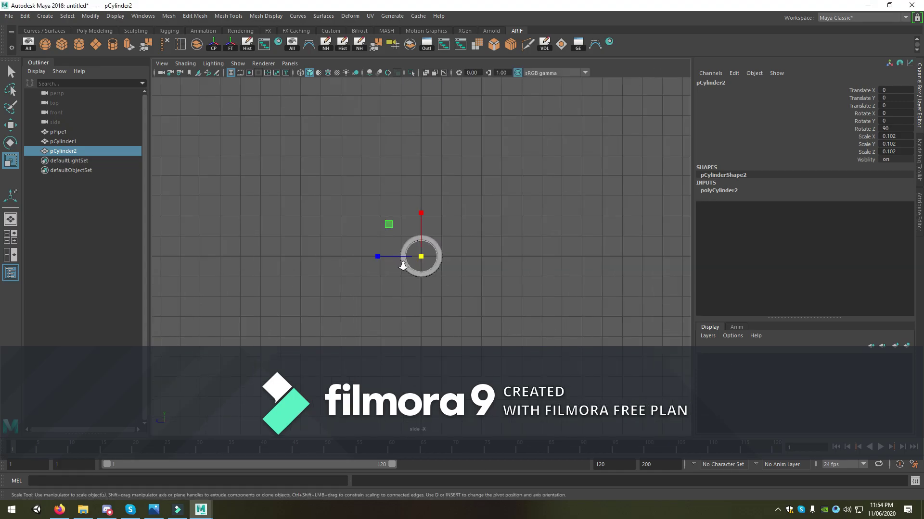
scroll(394, 253, "up", 2)
scroll(394, 254, "up", 3)
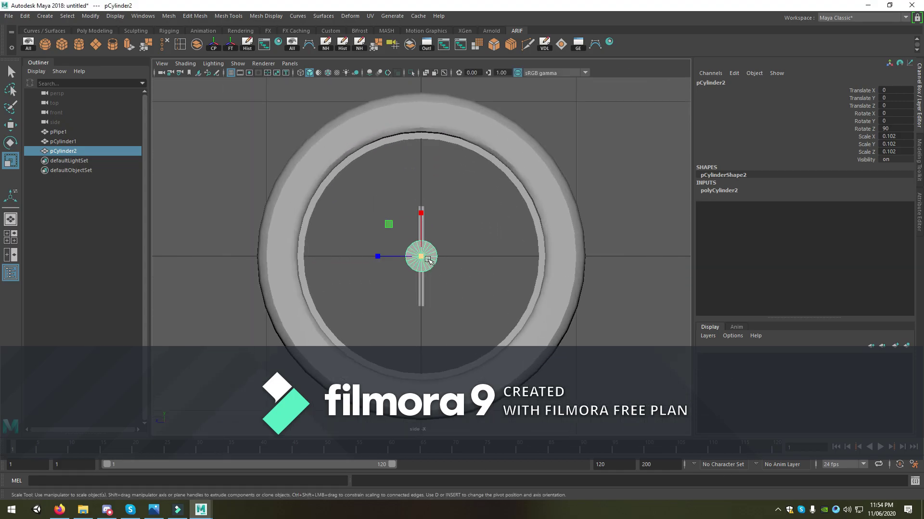
left_click_drag(421, 257, 447, 263)
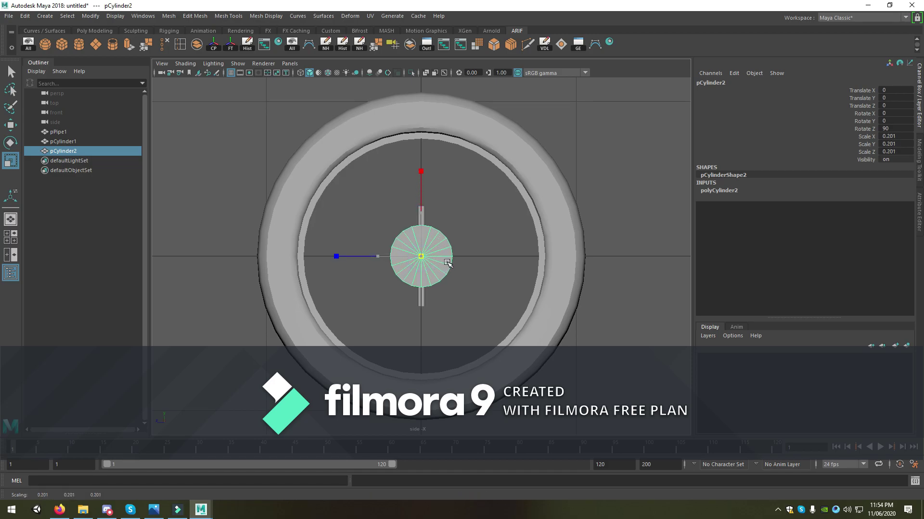
key("space")
mouse_move(500, 221)
left_mouse_down("alt")
mouse_move(395, 231)
mouse_move(407, 271)
mouse_move(392, 276)
mouse_move(433, 243)
mouse_move(389, 268)
left_mouse_up("alt")
key("space")
left_click(402, 283)
key("ctrl+z")
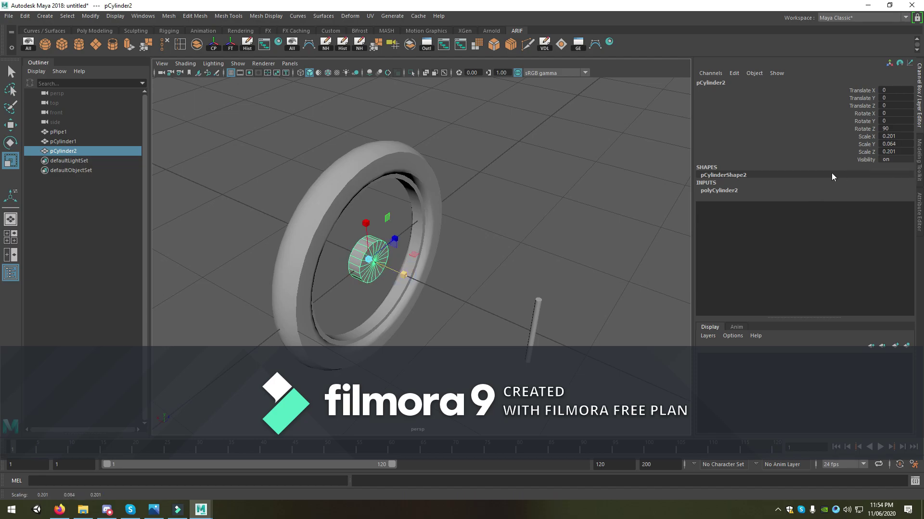
Step: Expand polyCylinder2, frame the hub, and set Subdivisions Caps to 4
left_click(728, 192)
left_click_drag(398, 208, 393, 205, "alt")
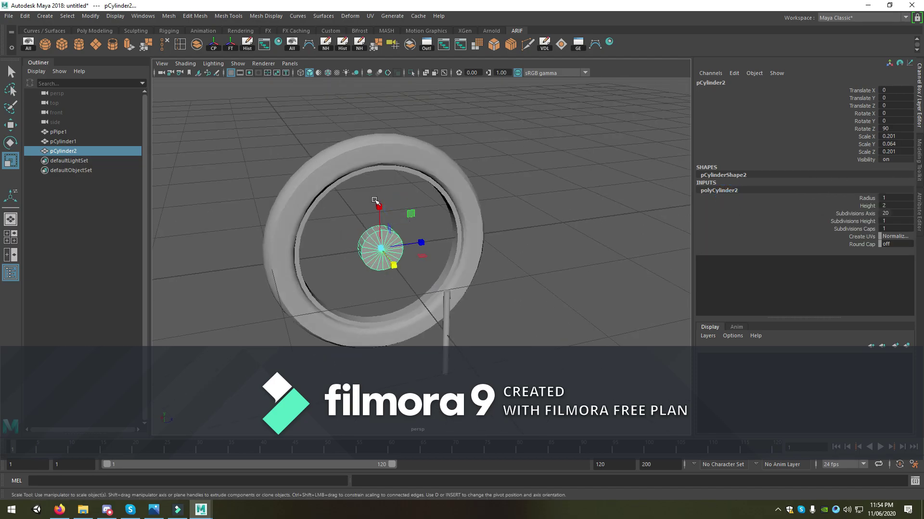
scroll(375, 200, "up", 5)
key("f")
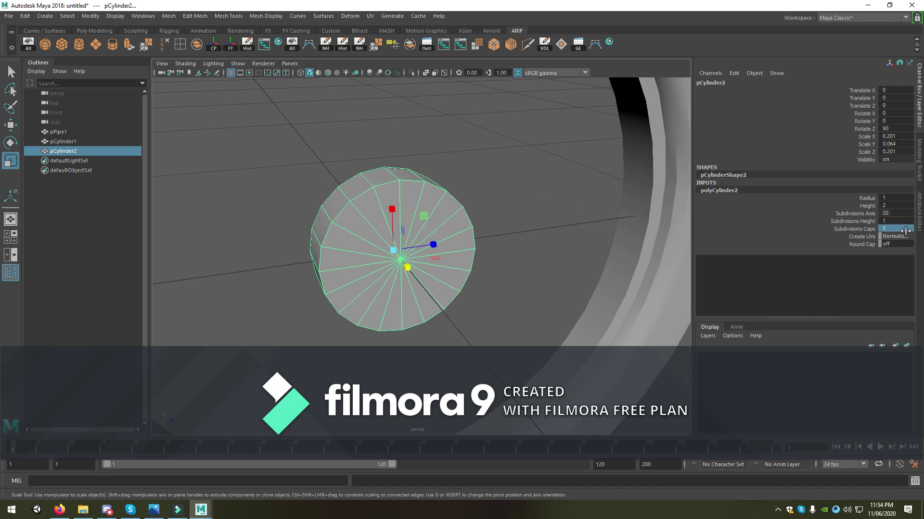
double_click(906, 229)
type("4")
key("Return")
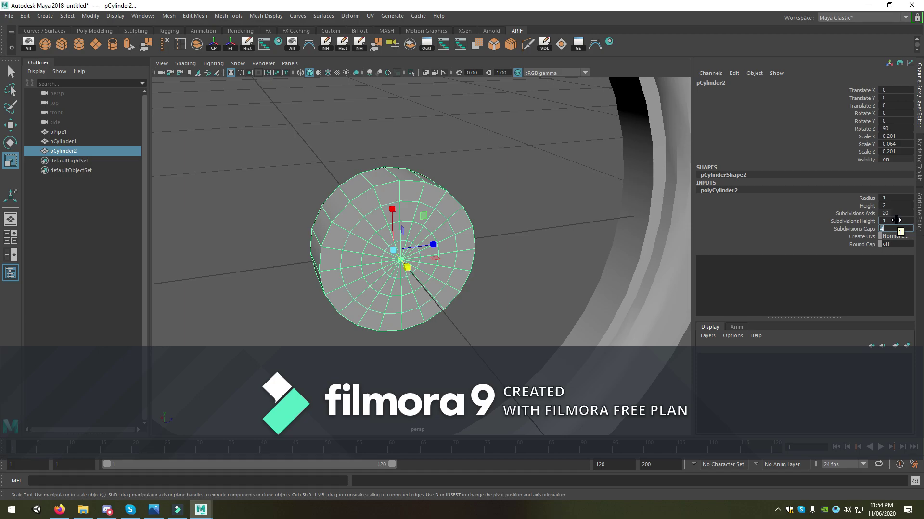
Step: Scale the hub disc thinner, to about 0.021 in Y
left_click_drag(421, 255, 409, 268, "alt")
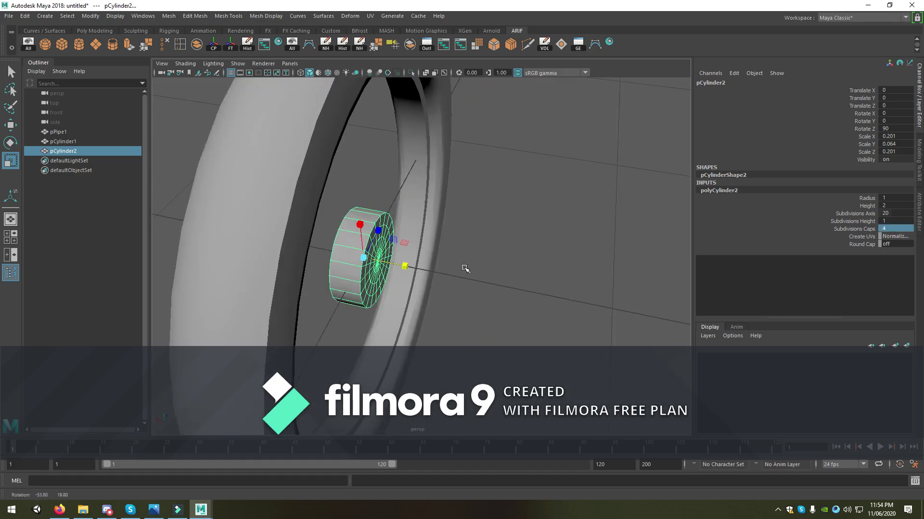
left_click_drag(403, 264, 377, 256)
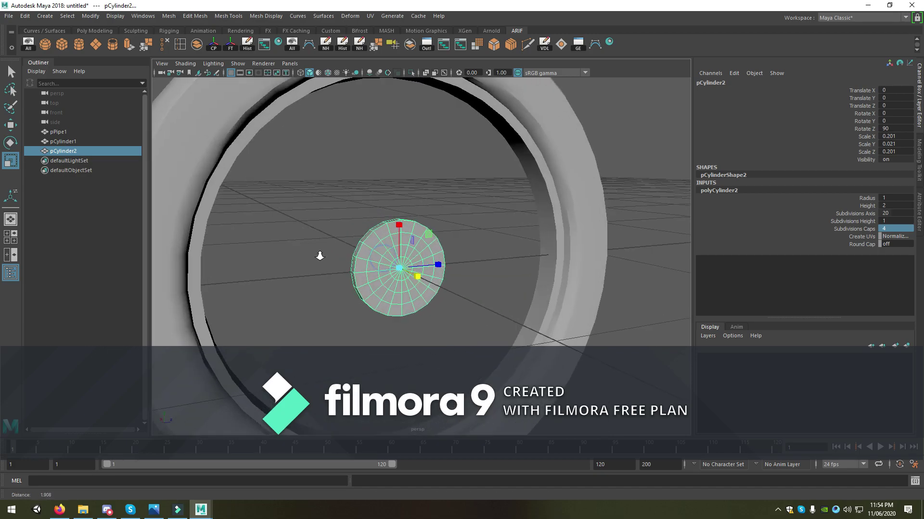
scroll(387, 214, "up", 3)
right_click_drag(388, 214, 390, 242)
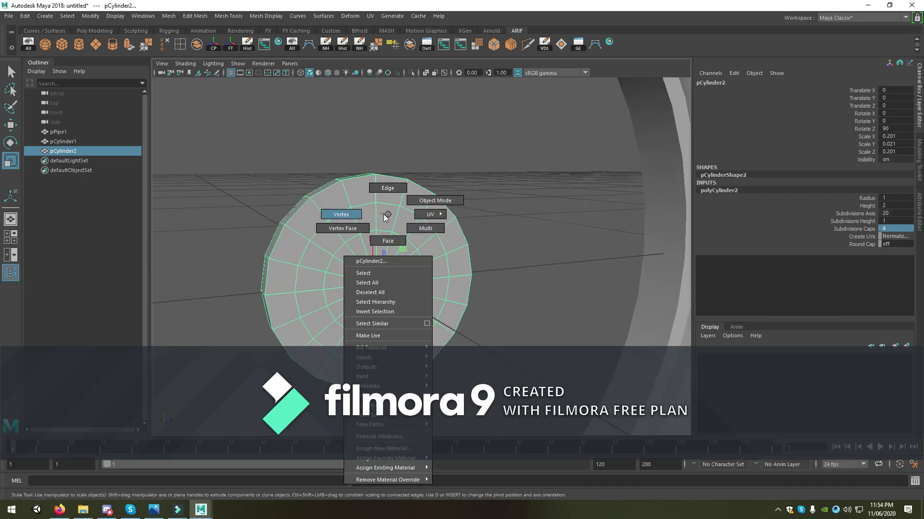
left_click(341, 214)
right_click_drag(371, 254, 429, 220)
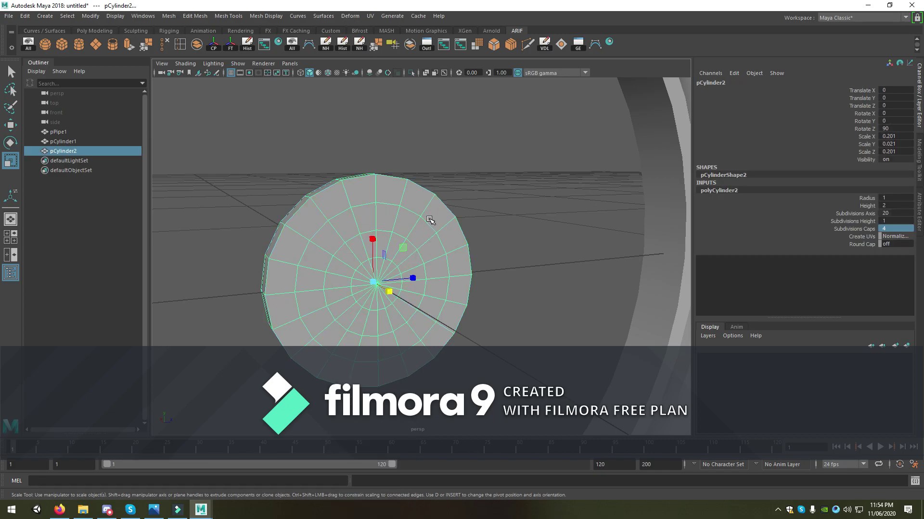
Step: Set the hub's Subdivisions Axis to 40 and check the disc's thickness
left_click(901, 214)
type("4")
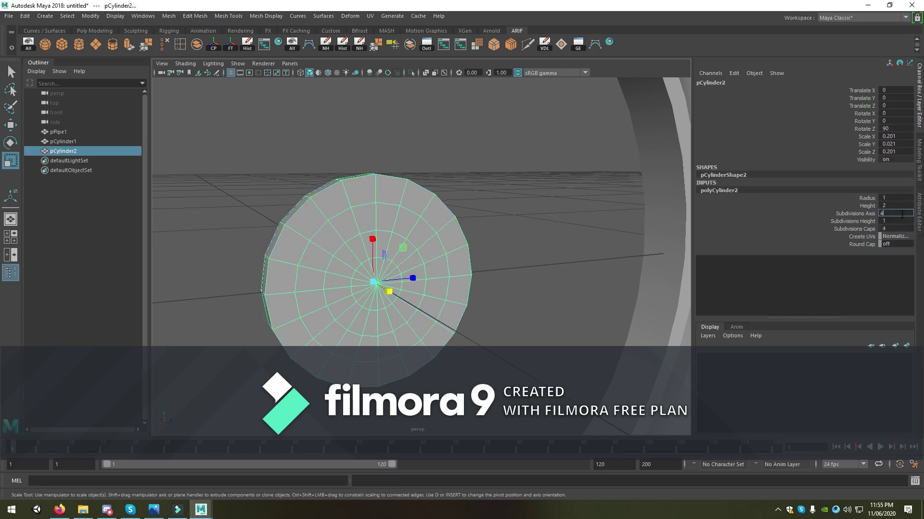
type("0")
key("Return")
mouse_move(398, 256)
left_mouse_down("alt")
mouse_move(398, 203)
mouse_move(289, 214)
mouse_move(431, 229)
mouse_move(397, 215)
left_mouse_up("alt")
Step: In face mode, select the two inner face rings of the hub disc's cap
key("w")
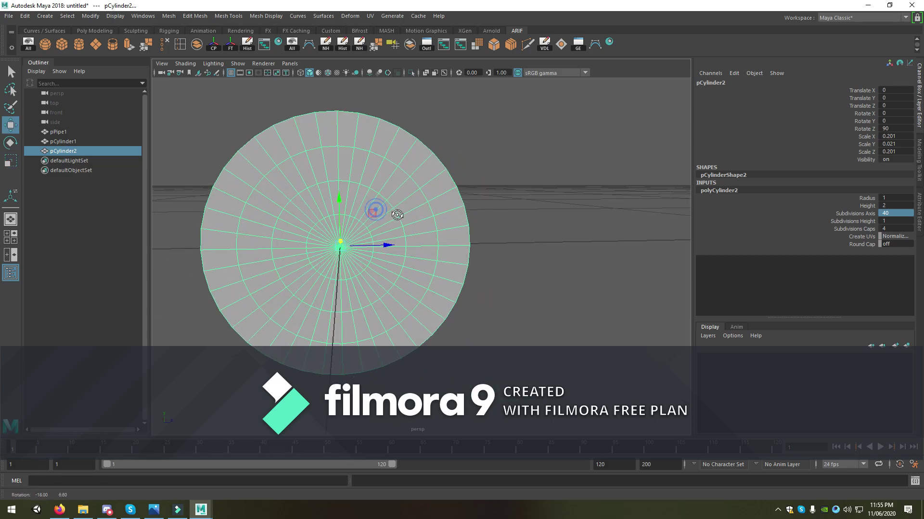
right_click(365, 198)
left_click(365, 224)
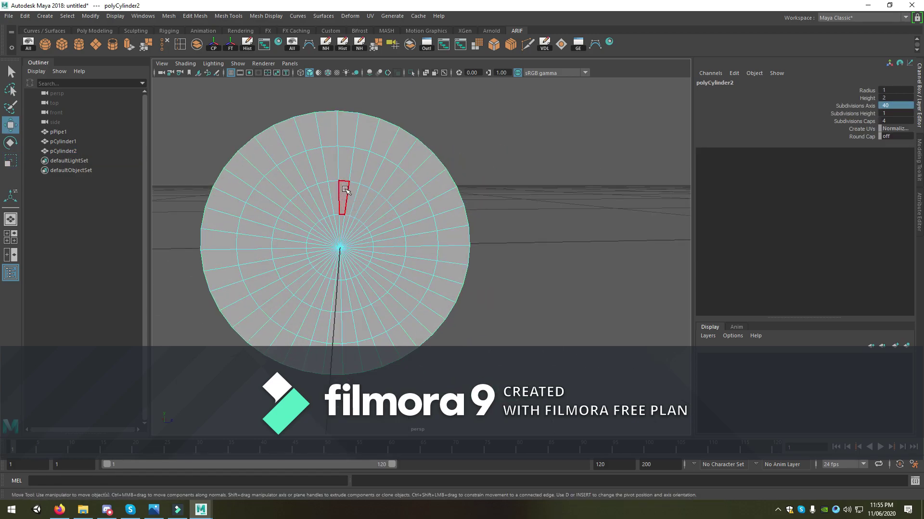
left_click_drag(343, 188, 347, 195, "alt")
left_click(329, 194)
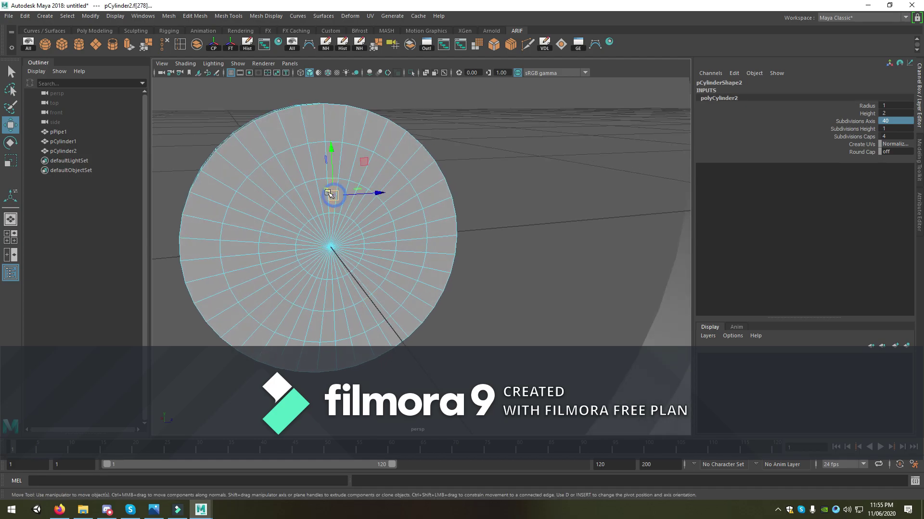
double_click(318, 204)
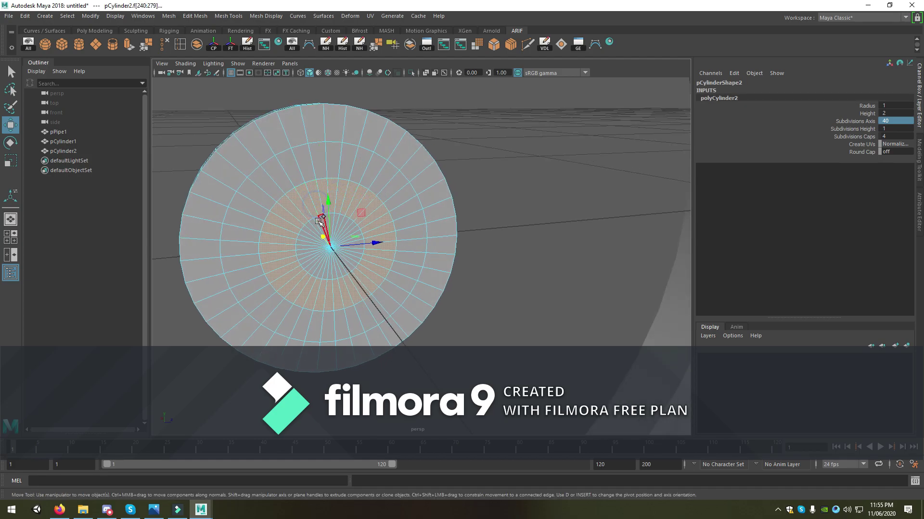
scroll(319, 222, "up", 5)
scroll(303, 224, "down", 3)
scroll(314, 234, "down", 3)
left_click_drag(337, 231, 401, 227, "alt")
scroll(401, 227, "up", 3)
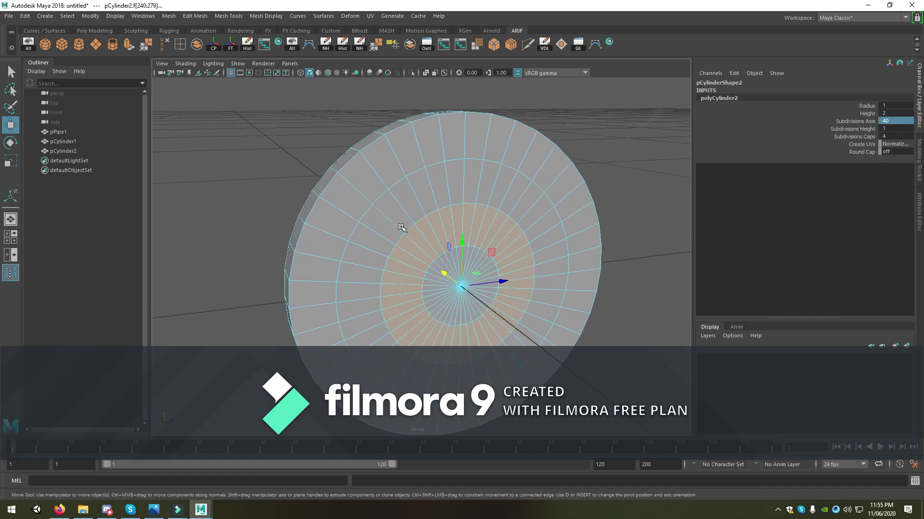
double_click(415, 212, "shift")
Step: Restore the two inner face-ring selection and view the cap head-on
scroll(414, 212, "down", 4)
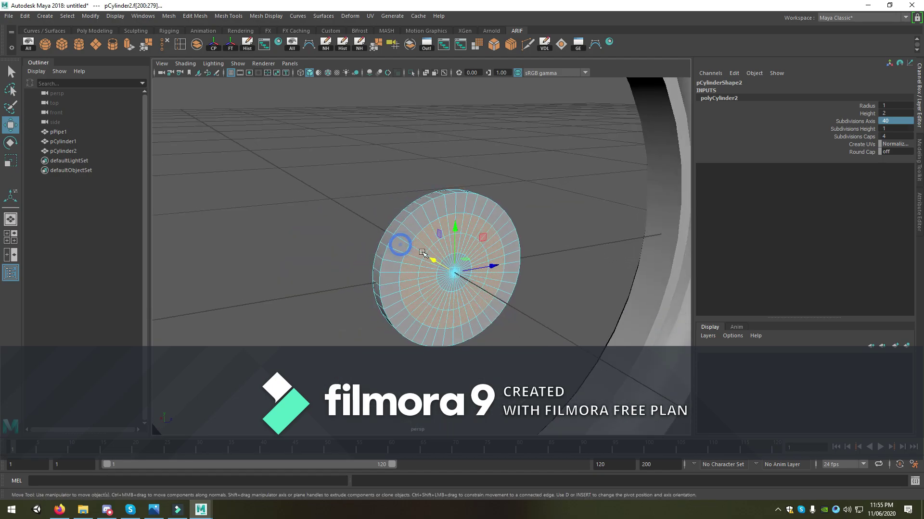
scroll(526, 300, "up", 6)
scroll(527, 300, "up", 3)
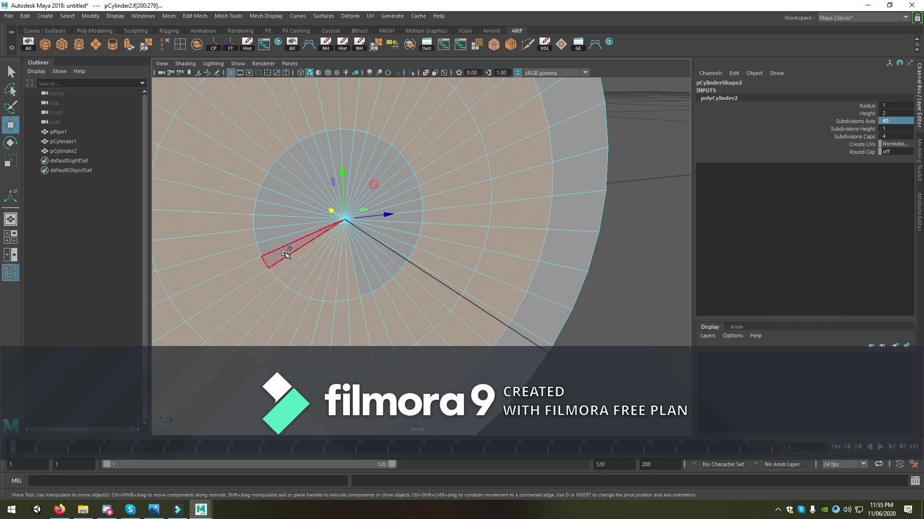
left_click(276, 219)
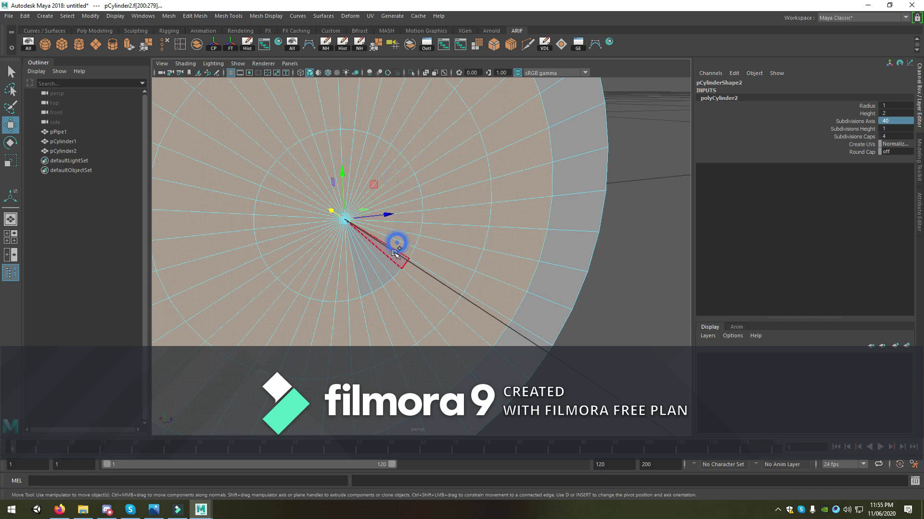
left_click(379, 267)
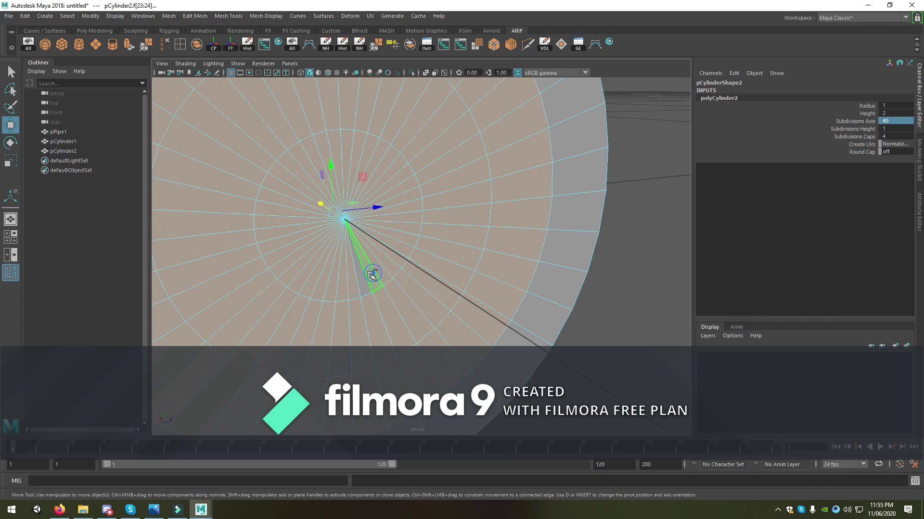
mouse_move(364, 274)
left_mouse_down("alt")
mouse_move(484, 258)
mouse_move(775, 290)
left_mouse_up("alt")
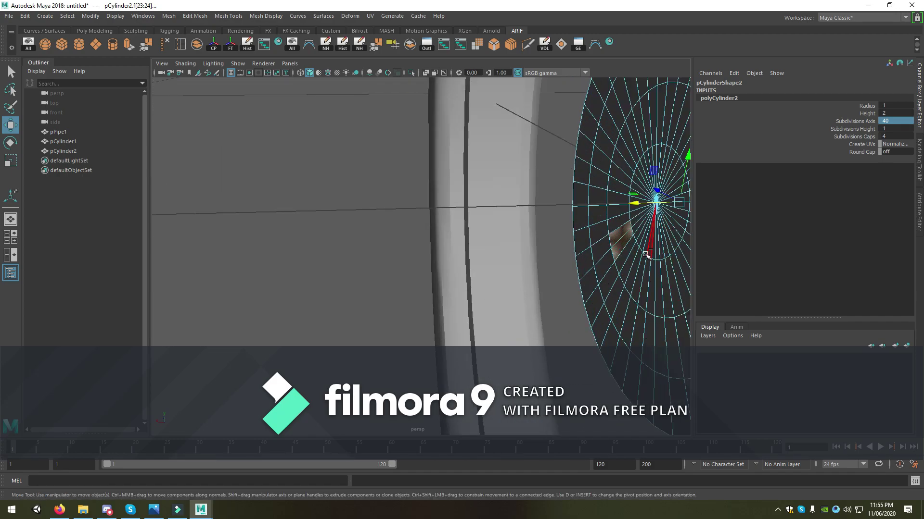
key("ctrl+z")
mouse_move(615, 238)
left_mouse_down("alt")
mouse_move(367, 286)
mouse_move(422, 295)
left_mouse_up("alt")
left_click_drag(444, 260, 419, 256, "alt")
Step: Extrude the selected cap faces, scale them inward, and check the bicycle reference
key("ctrl+e")
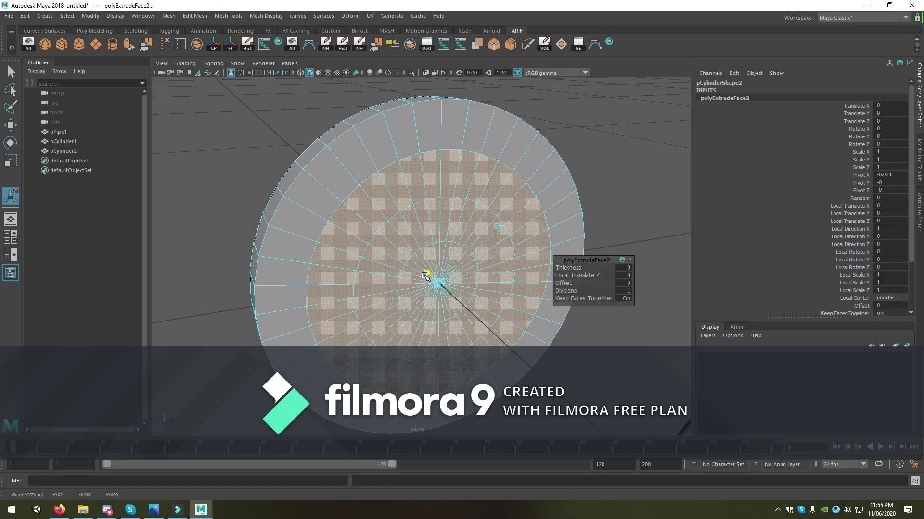
left_click_drag(428, 278, 431, 266)
scroll(433, 279, "down", 3)
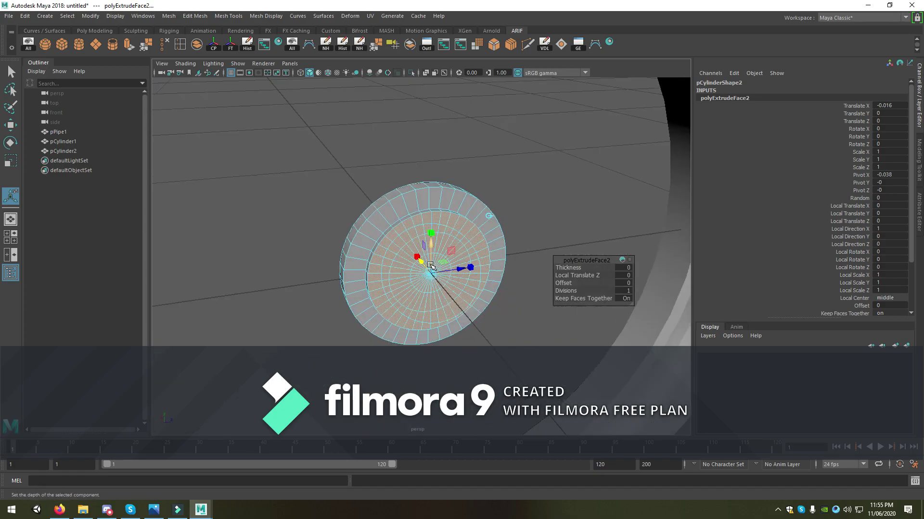
key("alt+Tab")
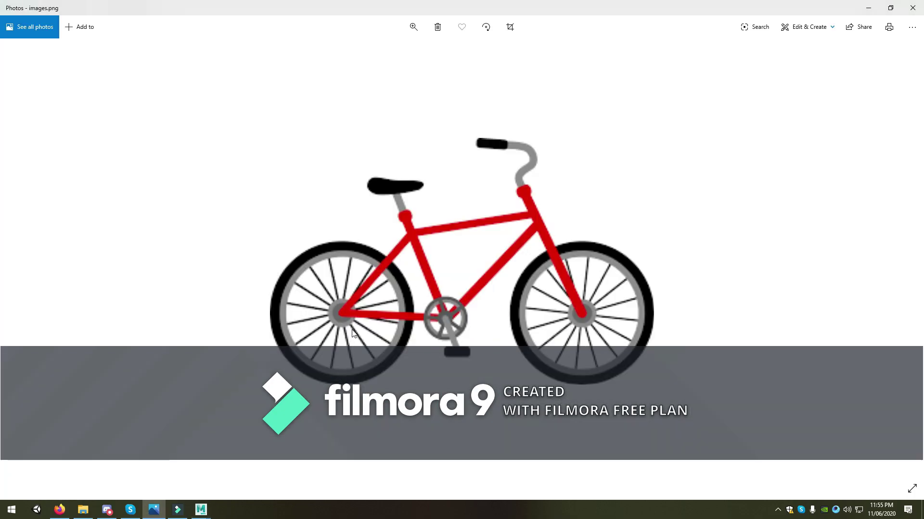
key("alt+Tab")
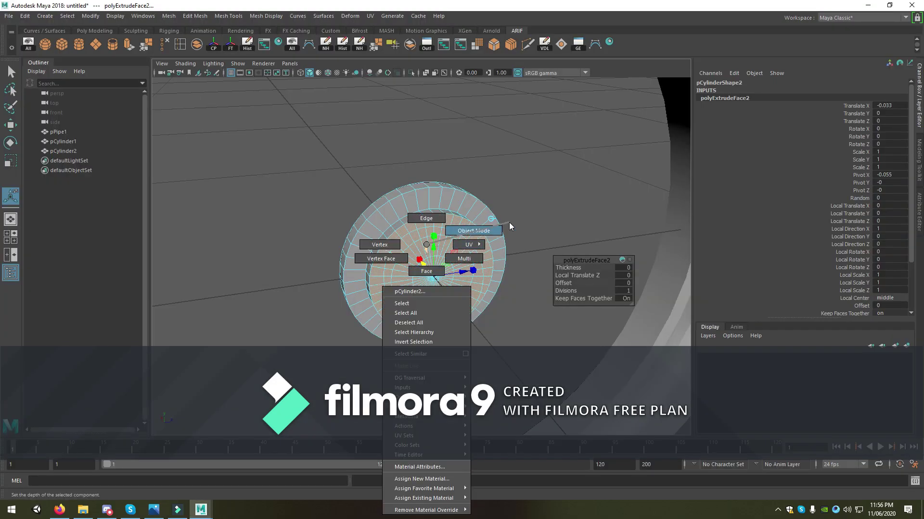
Step: Move the tall pillar cylinder to the wheel's centre, raised above the hub
right_click_drag(422, 263, 509, 222)
scroll(504, 264, "down", 3)
left_click(451, 342)
scroll(452, 337, "down", 3)
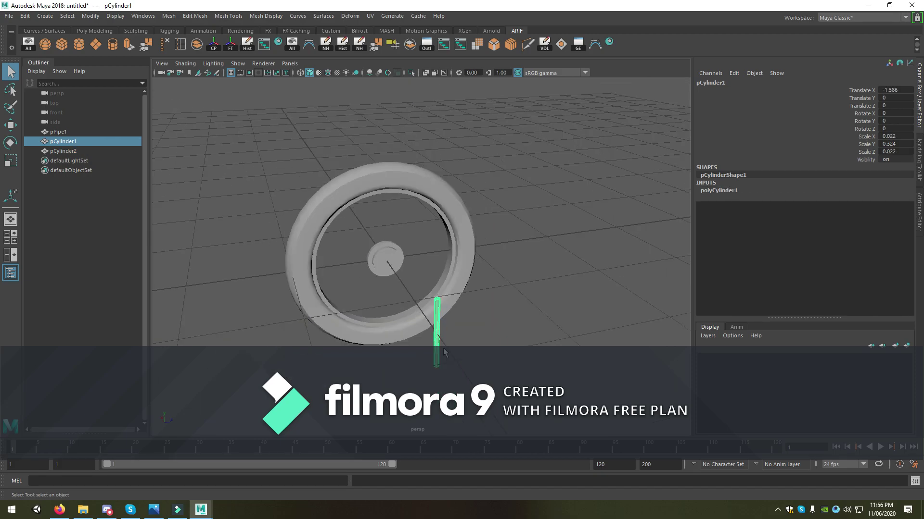
key("w")
key("space")
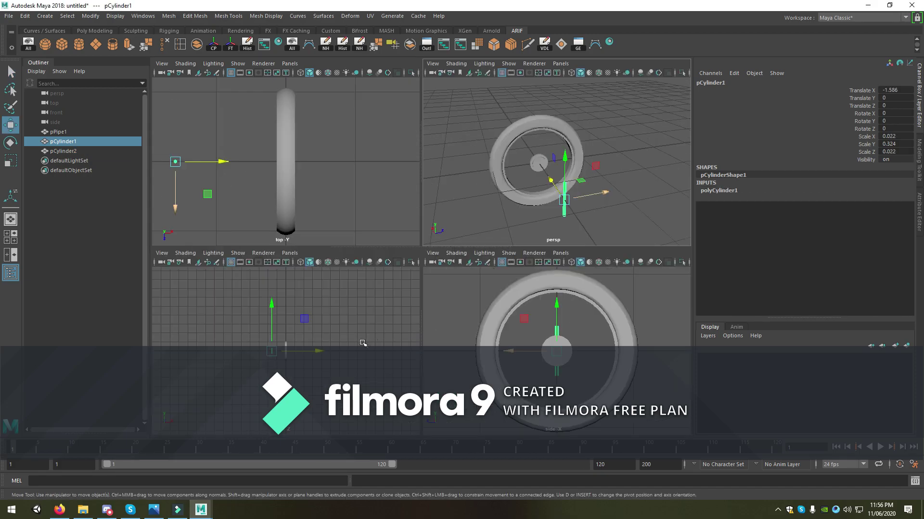
key("space")
scroll(425, 270, "up", 3)
left_click_drag(411, 260, 461, 271)
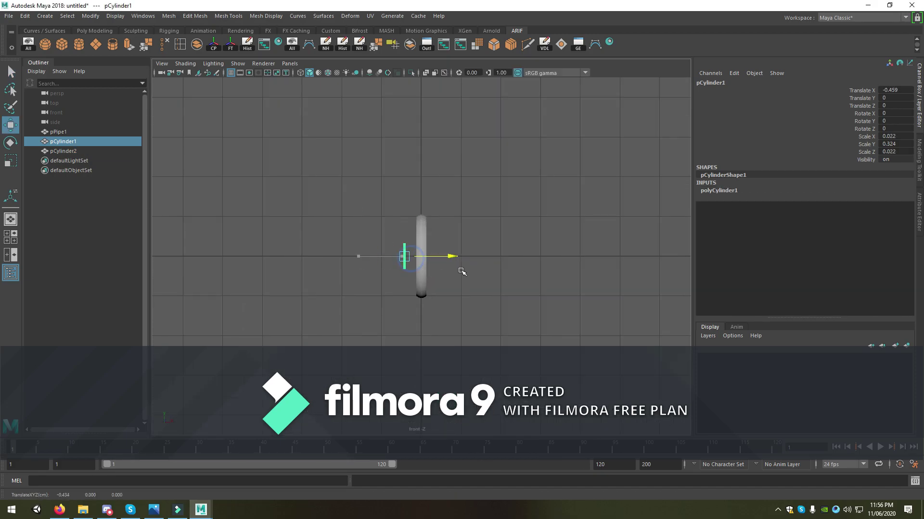
key("space")
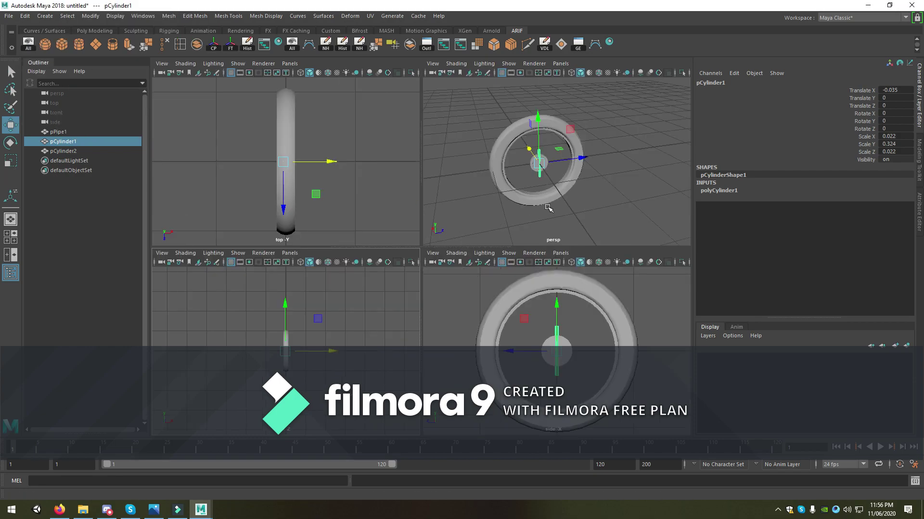
key("space")
scroll(515, 313, "up", 2)
scroll(445, 262, "up", 2)
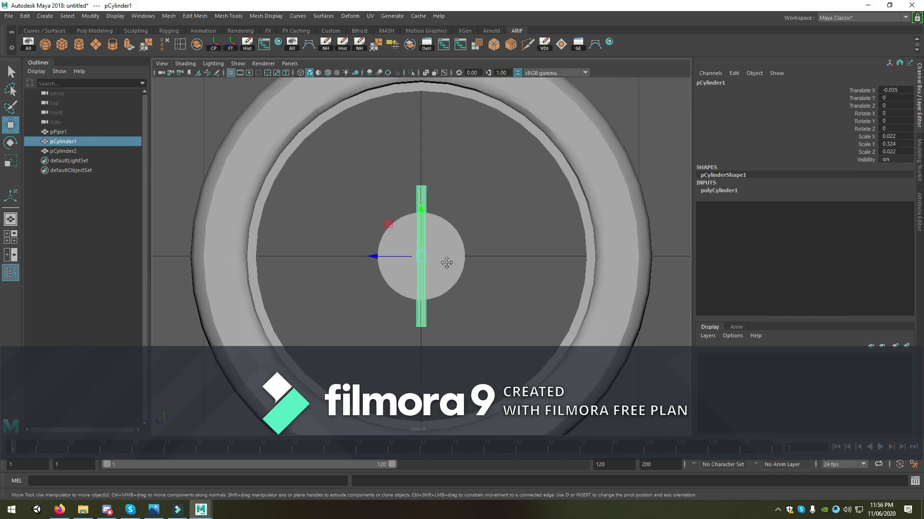
scroll(450, 296, "up", 2)
left_click_drag(442, 285, 434, 197)
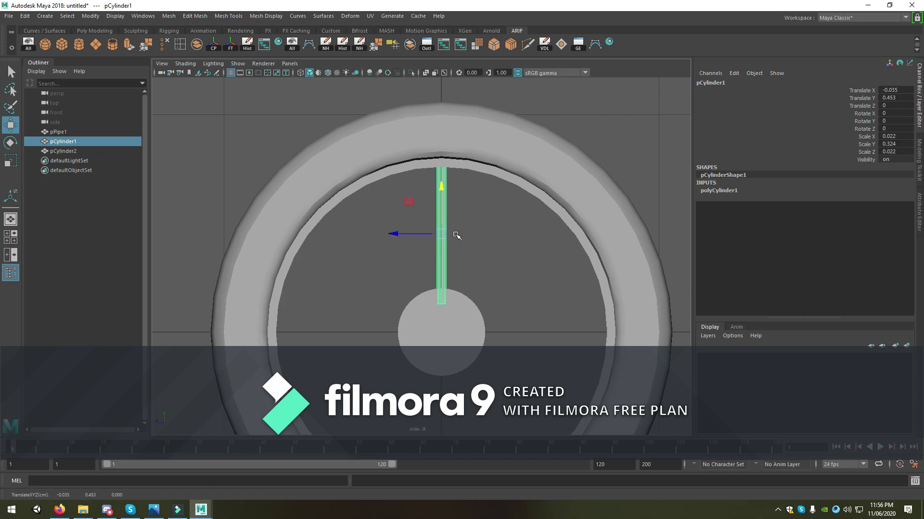
Step: Scale the cylinder down into a thin spoke and inspect it in perspective
key("r")
left_click_drag(441, 235, 414, 235)
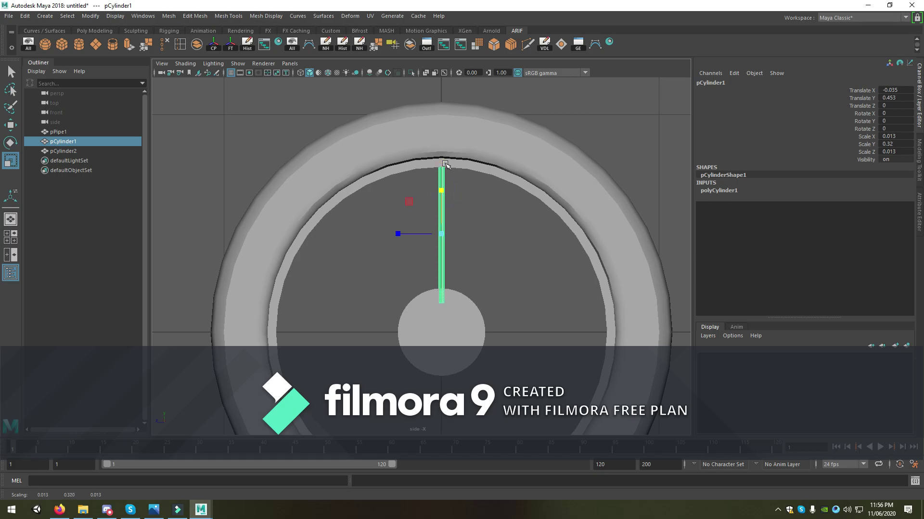
left_click_drag(499, 214, 444, 236, "alt")
key("space")
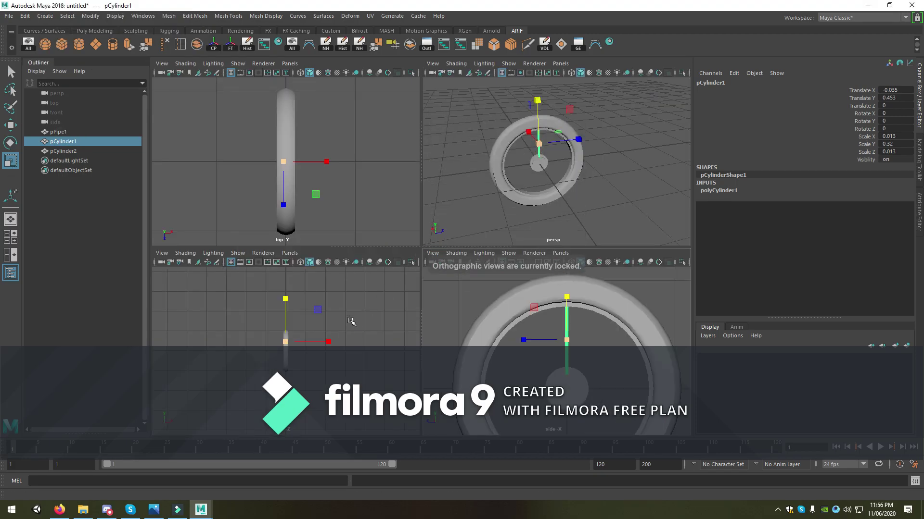
key("space")
mouse_move(346, 240)
left_mouse_down("alt")
mouse_move(319, 265)
mouse_move(365, 235)
left_mouse_up("alt")
Step: Line the spoke up with the wheel centre and duplicate it
key("w")
mouse_move(326, 168)
left_mouse_down()
mouse_move(313, 169)
mouse_move(362, 250)
mouse_move(271, 270)
mouse_move(236, 297)
left_mouse_up()
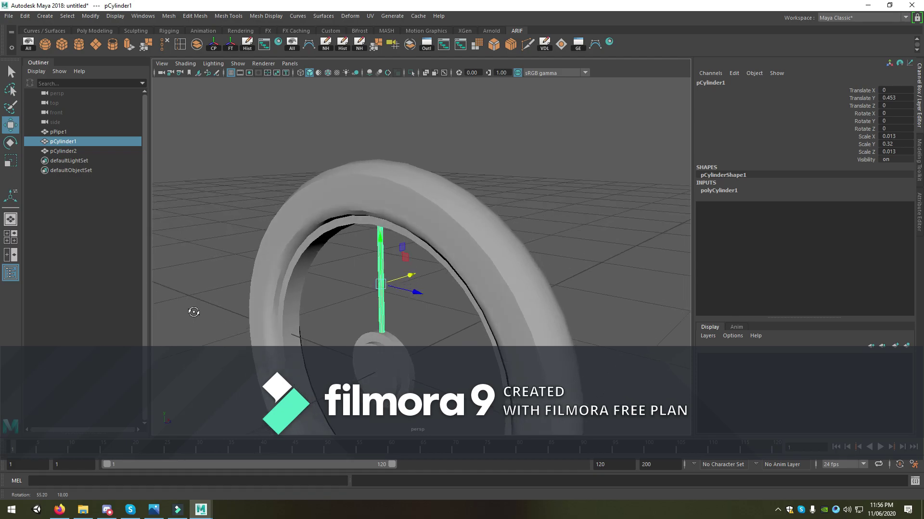
mouse_move(199, 308)
left_mouse_down("alt")
mouse_move(179, 319)
mouse_move(253, 274)
mouse_move(305, 264)
left_mouse_up("alt")
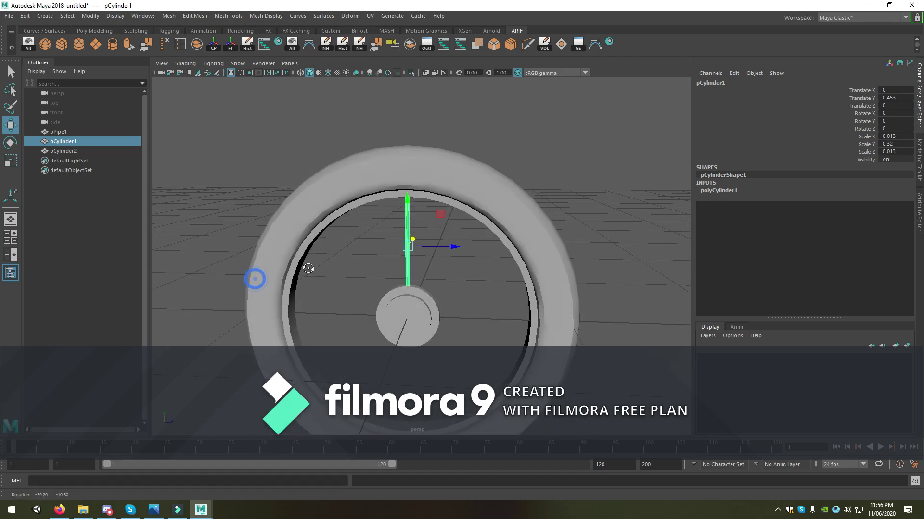
key("space")
key("space")
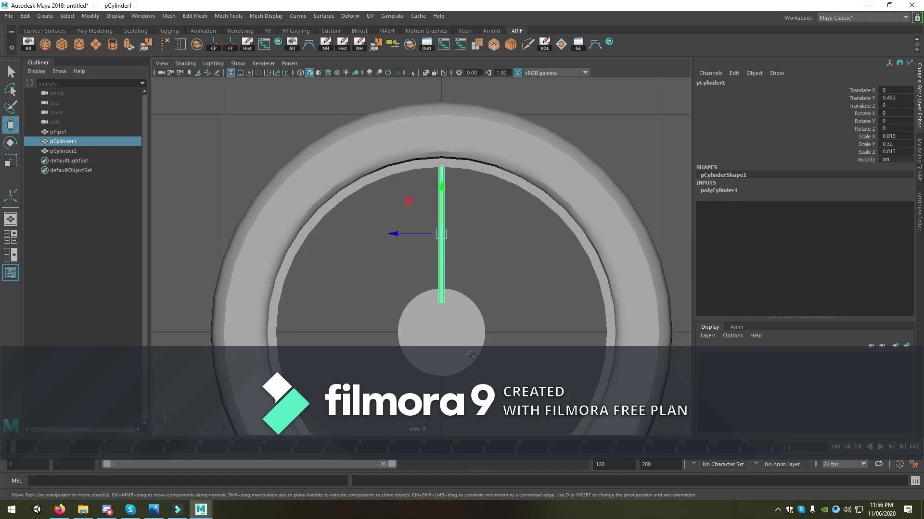
scroll(424, 278, "down", 2)
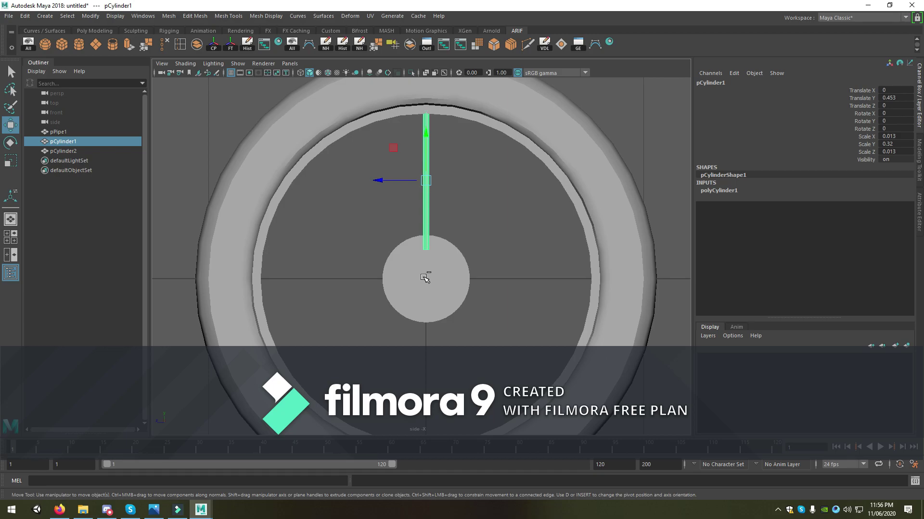
key("ctrl+d")
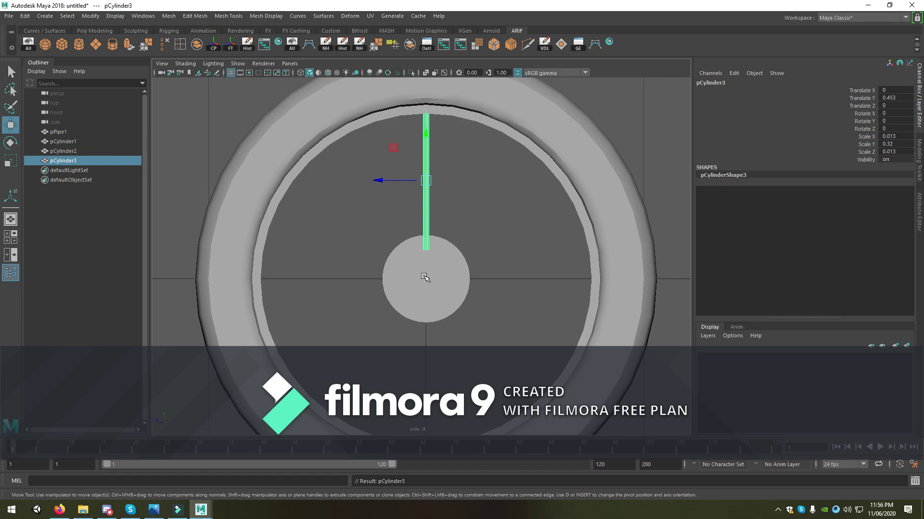
Step: Tilt the duplicate spoke so it meets the hub, then repeat-duplicate more rotated spokes
key("e")
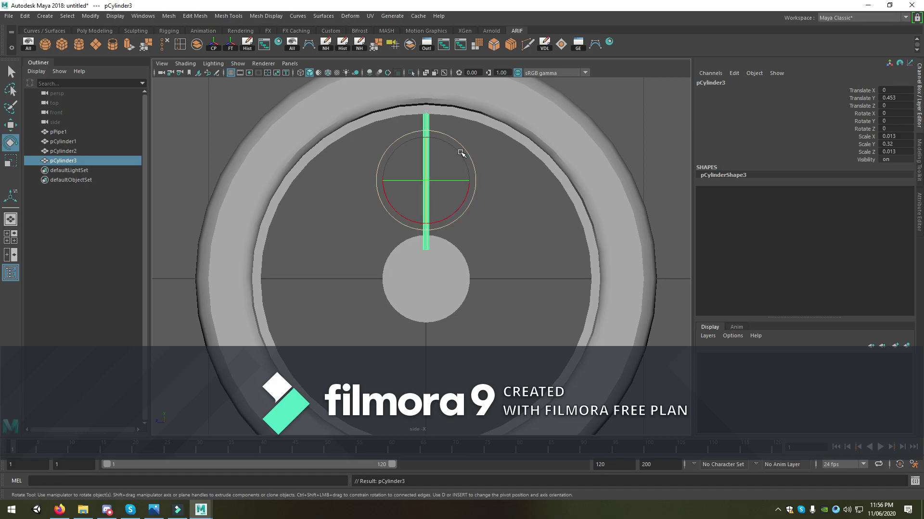
left_click_drag(463, 151, 479, 180)
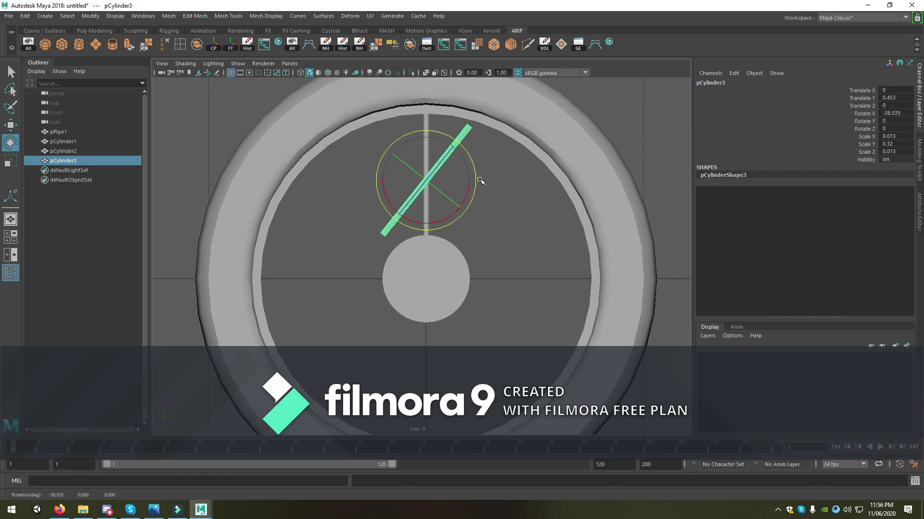
key("w")
left_click_drag(379, 182, 429, 195)
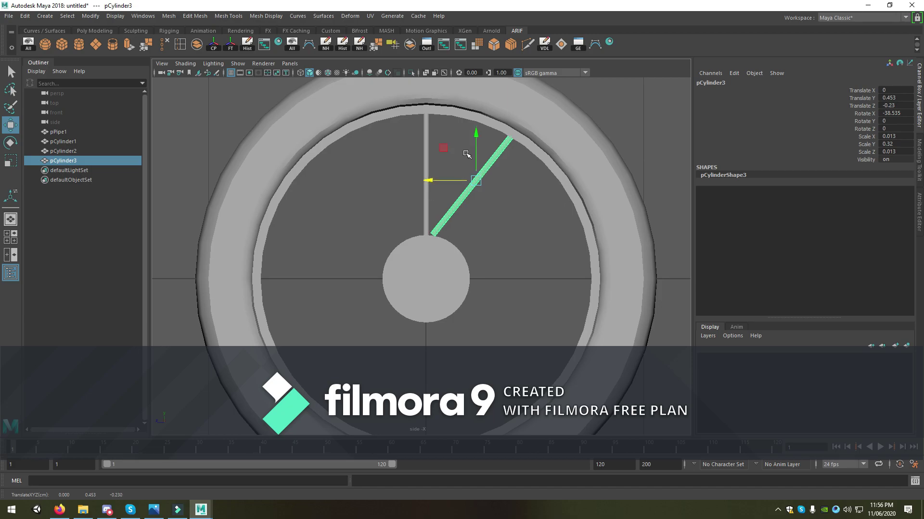
left_click_drag(477, 132, 481, 139)
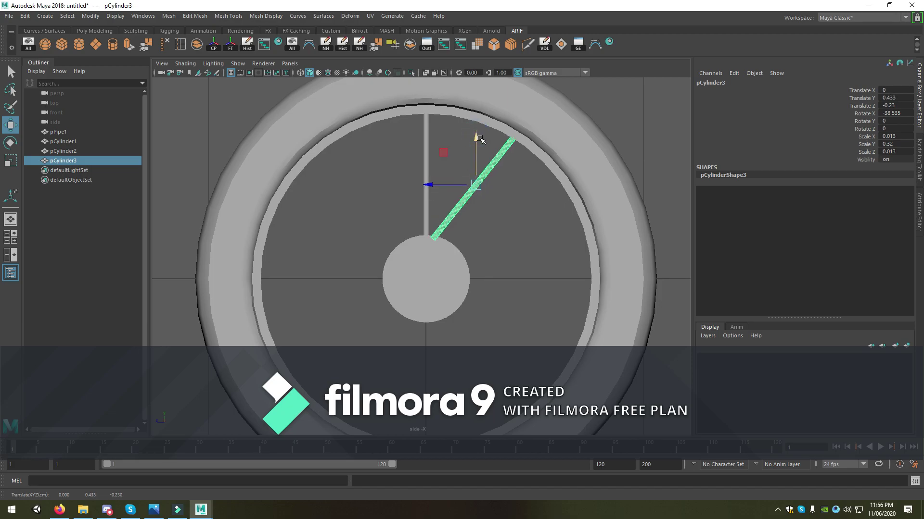
key("shift+d")
key("shift+d")
key("shift+d")
key("shift+d")
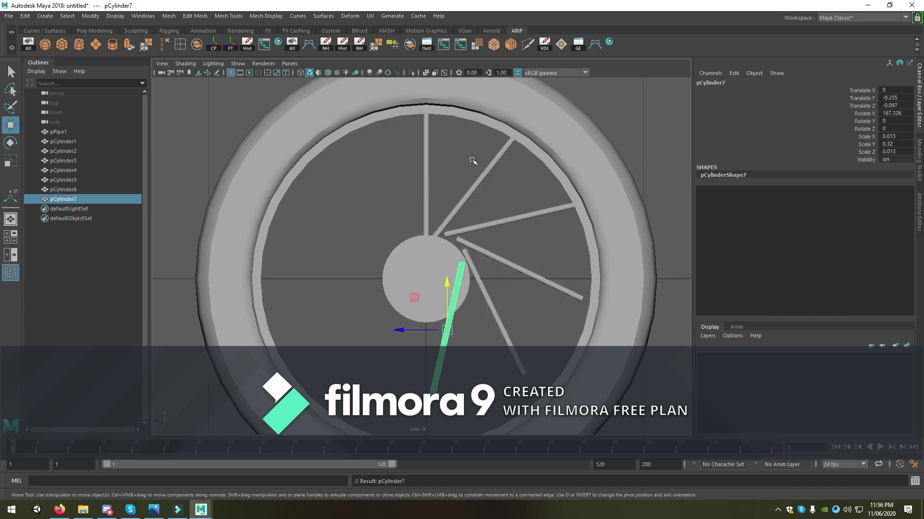
key("shift+d")
key("shift+d")
key("shift+d")
key("shift+d")
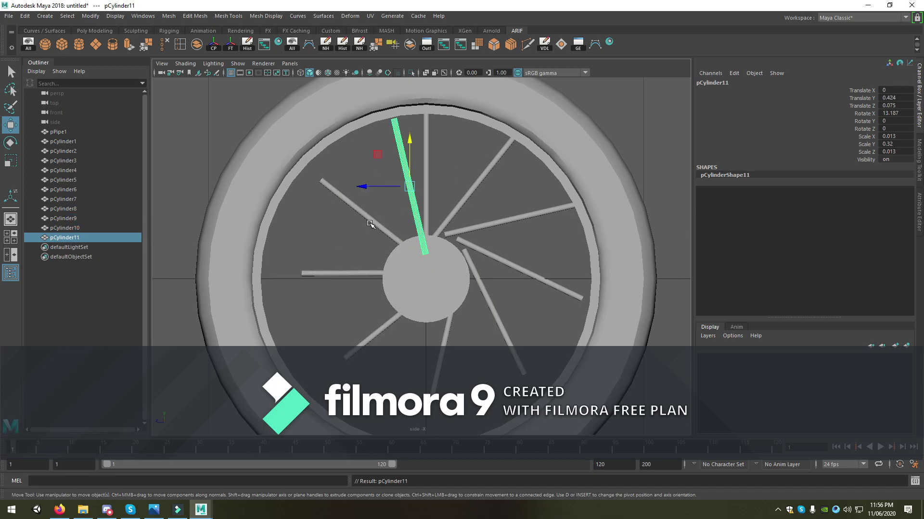
Step: Delete the six extra spoke copies, keeping three upper-right spokes, and select the third
left_click(371, 220, "shift")
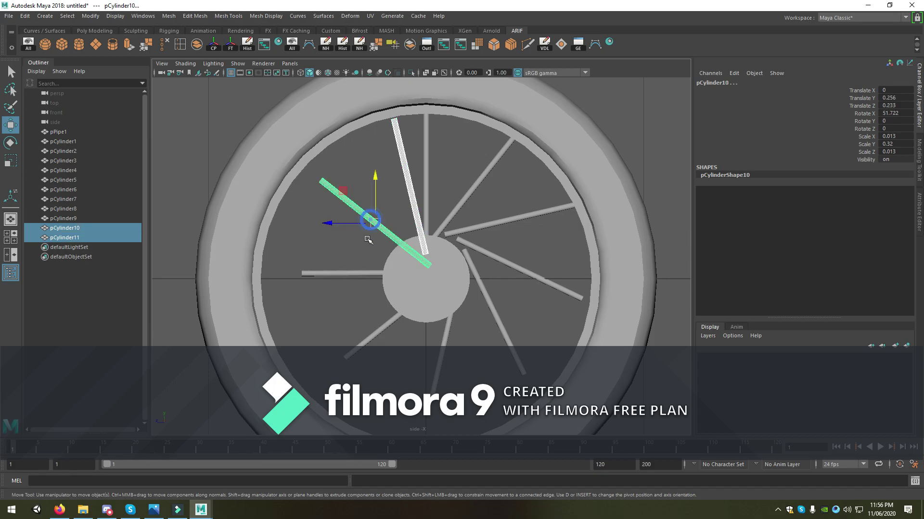
left_click(367, 270, "shift")
left_click(379, 332, "shift")
left_click(445, 343, "shift")
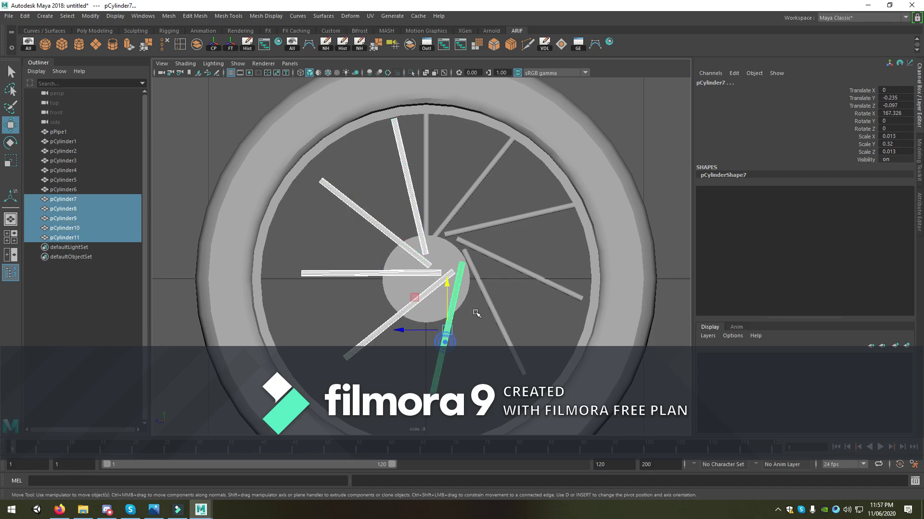
left_click(483, 294, "shift")
left_click(487, 251, "shift")
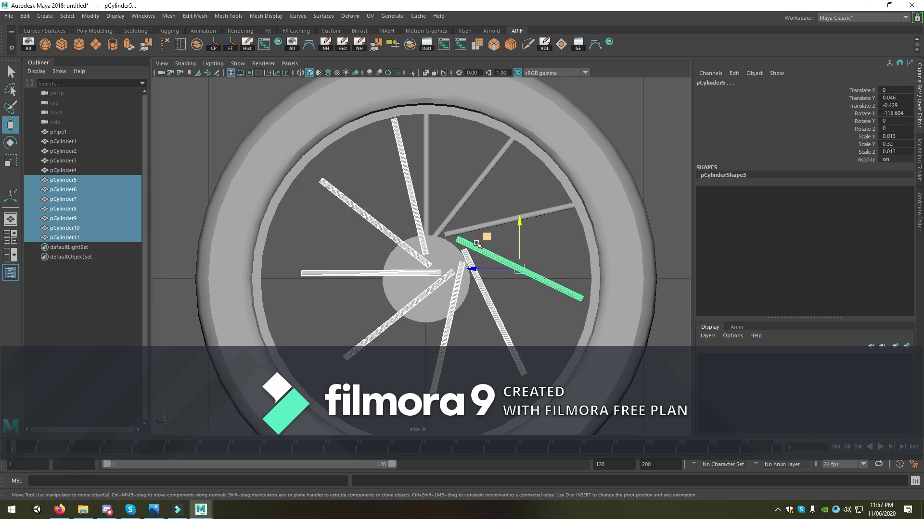
key("Delete")
left_click(463, 233)
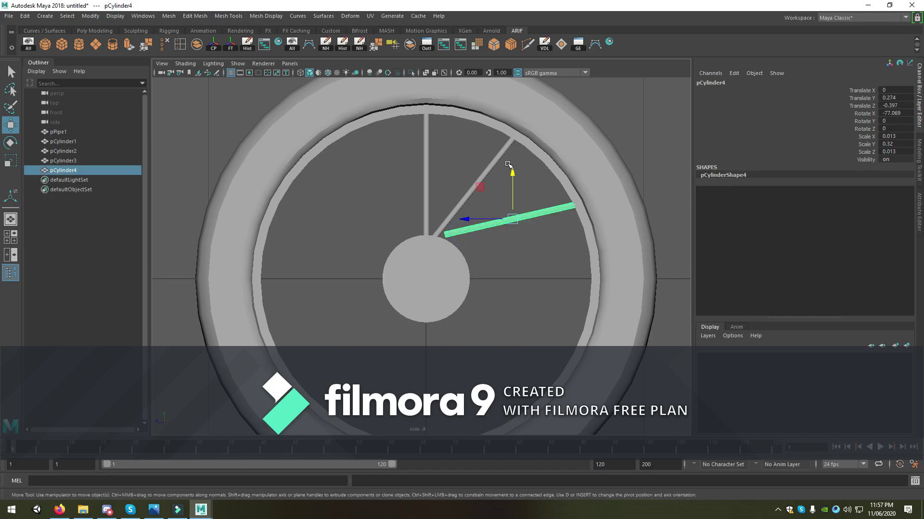
Step: Lower the third spoke toward the hub and rotate it to a steeper angle
left_click_drag(508, 165, 526, 183)
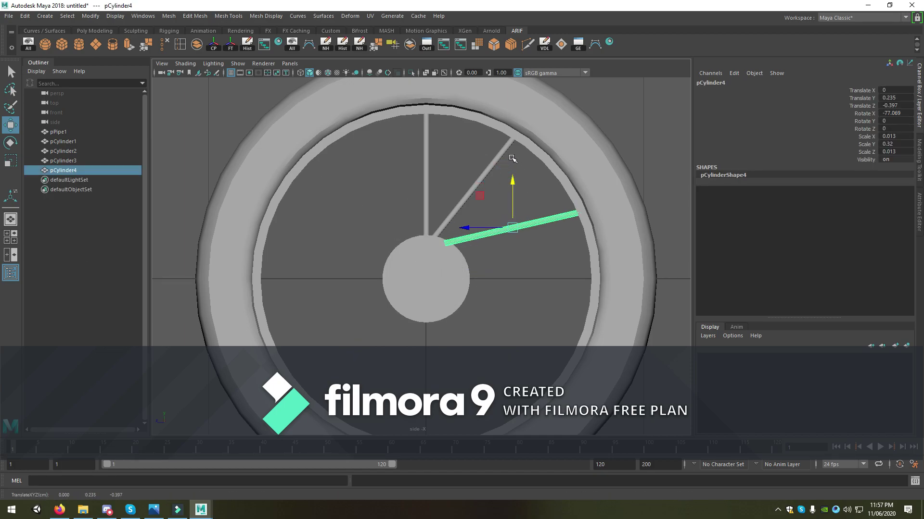
key("r")
key("e")
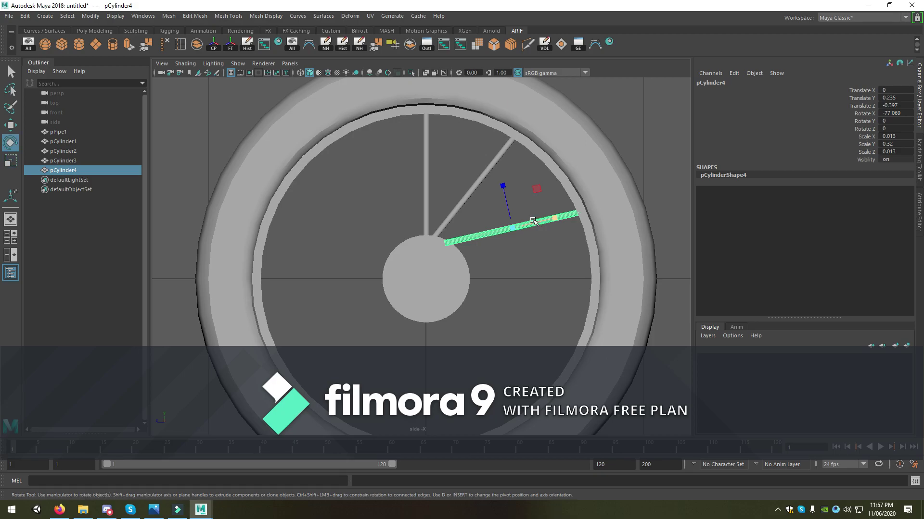
mouse_move(552, 205)
left_mouse_down()
mouse_move(514, 164)
mouse_move(509, 175)
left_mouse_up()
key("w")
key("e")
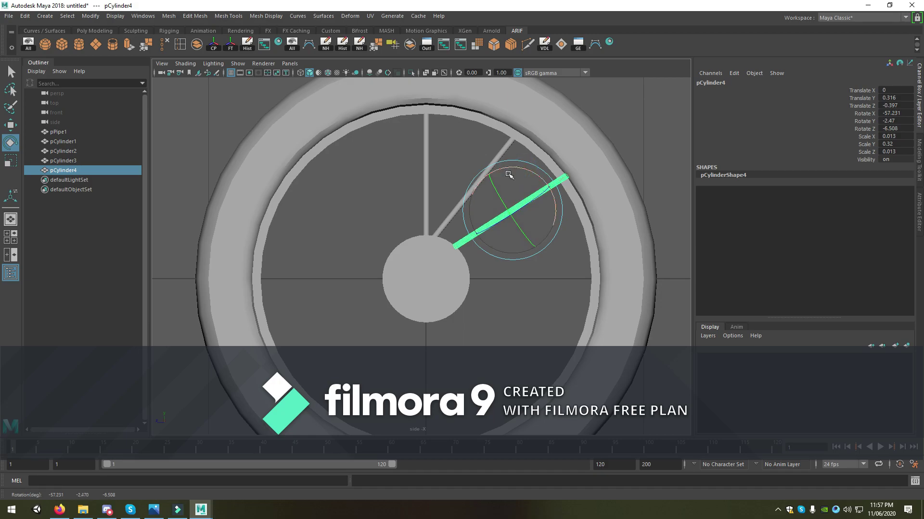
Step: Combine the three spokes into one object with Mesh > Combine
left_click(427, 175, "shift")
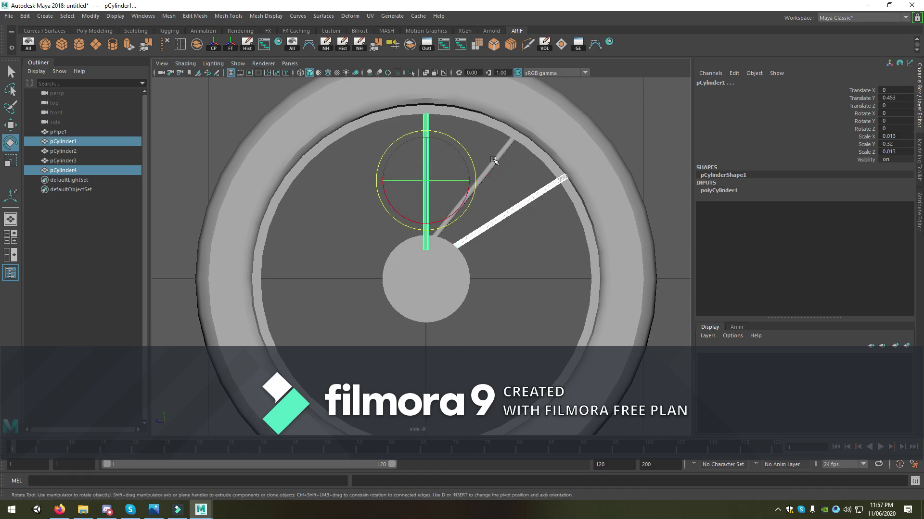
left_click(495, 162, "shift")
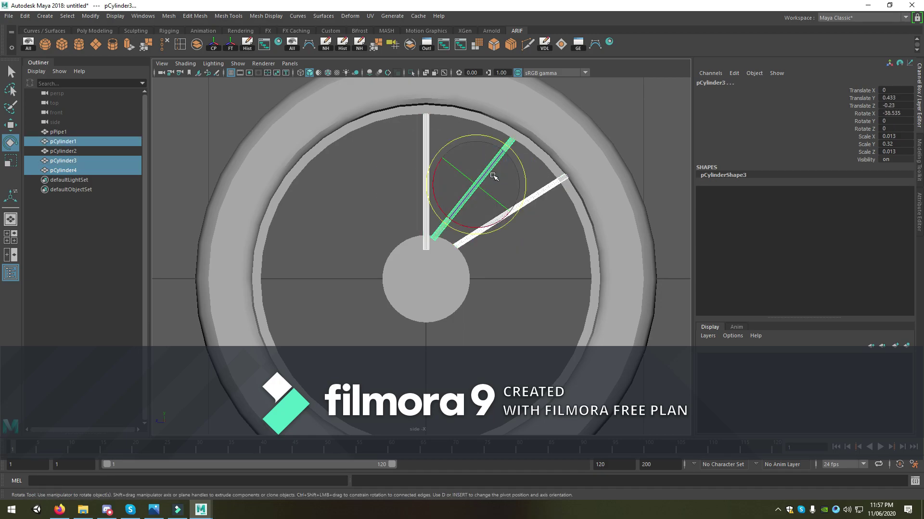
left_click(196, 44)
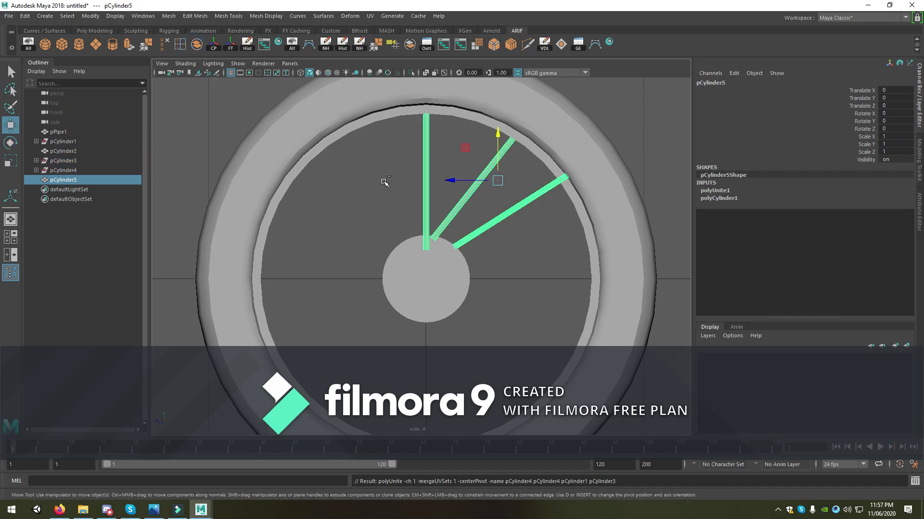
Step: Duplicate the three-spoke group and rotate and move the copy into the wheel's lower-right quarter
key("ctrl+d")
key("e")
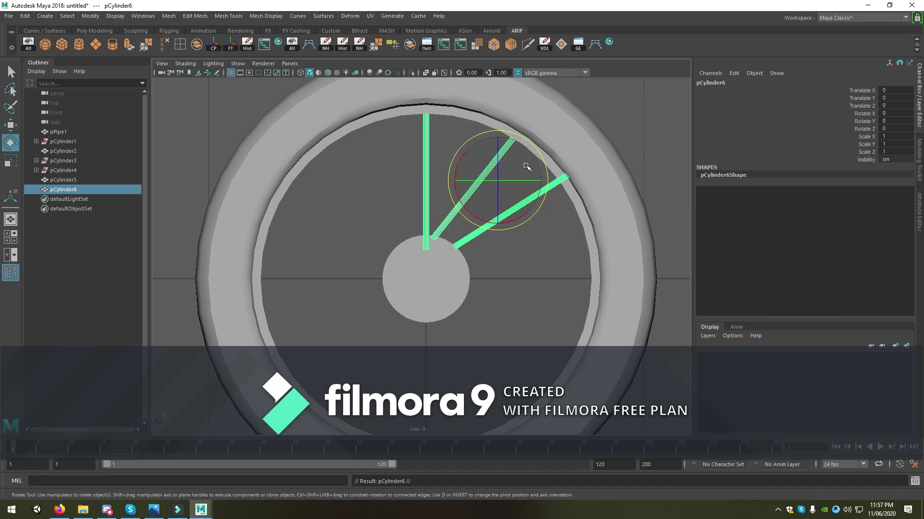
key("w")
left_click_drag(498, 137, 542, 232)
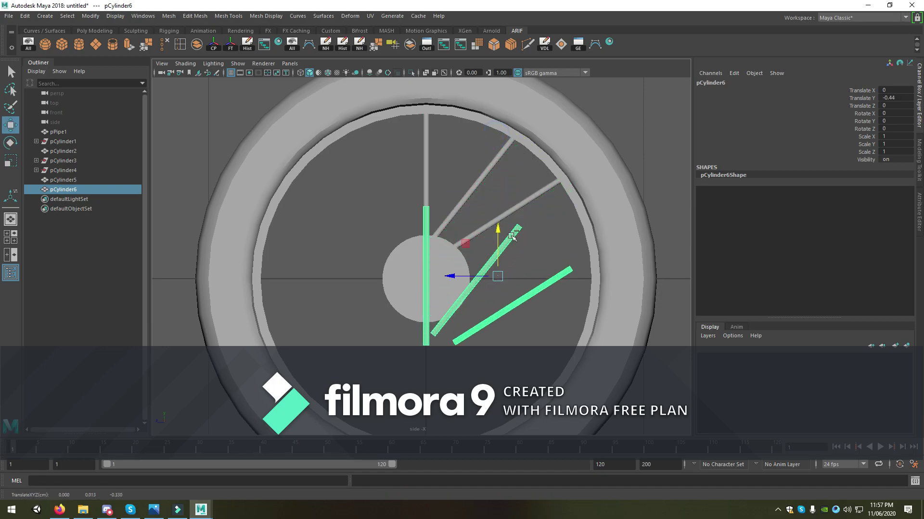
key("e")
mouse_move(479, 239)
left_mouse_down()
mouse_move(526, 264)
mouse_move(466, 310)
left_mouse_up()
key("w")
left_click_drag(443, 339, 483, 345)
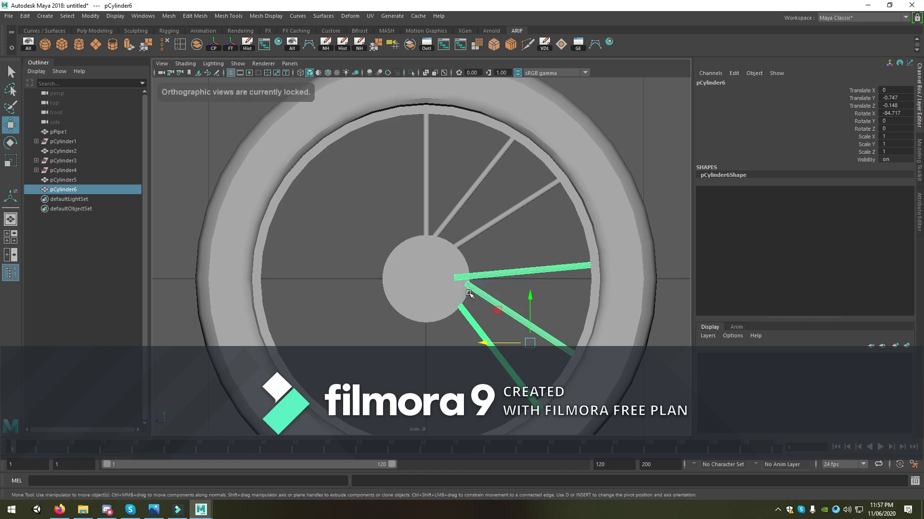
middle_click_drag(470, 295, 439, 282, "alt")
mouse_move(440, 245)
right_mouse_down()
mouse_move(396, 249)
mouse_move(469, 232)
right_mouse_up()
left_click_drag(488, 258, 478, 255, "alt")
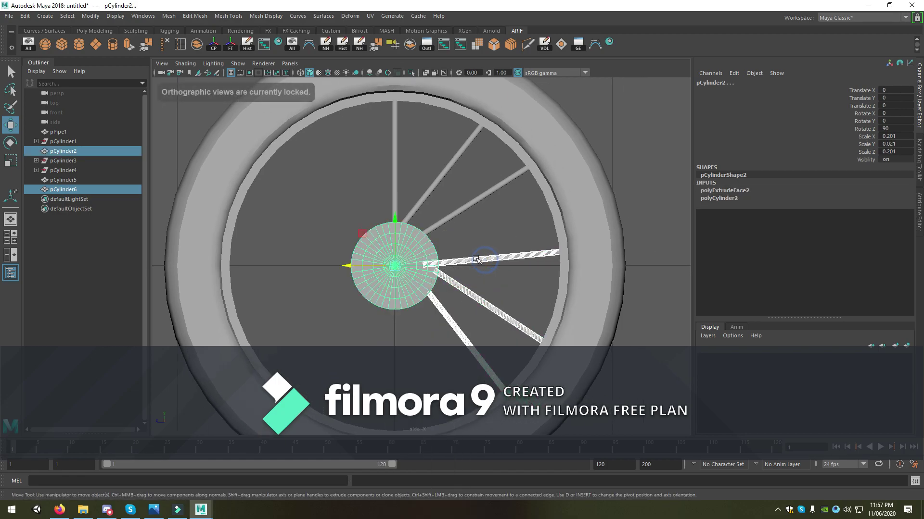
key("space")
key("space")
Step: Nudge the upper spoke group slightly along X
left_click_drag(499, 208, 372, 308, "alt")
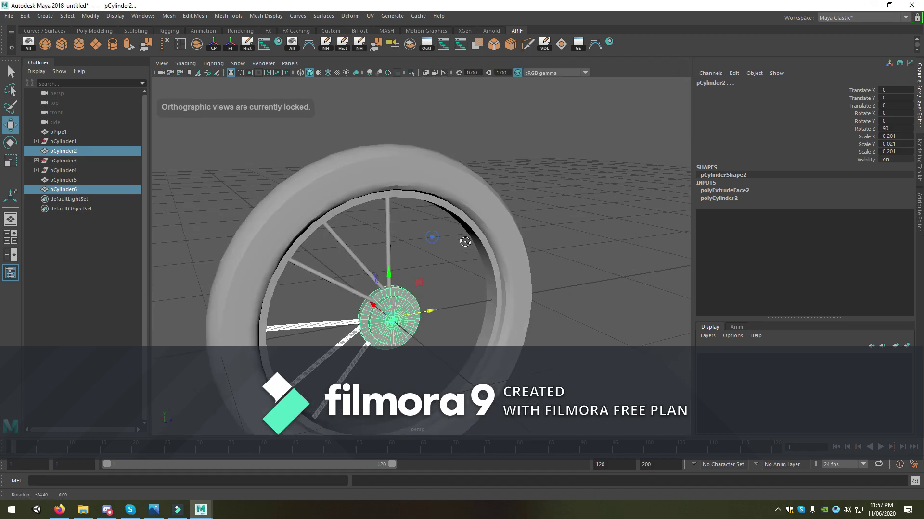
left_click(403, 313)
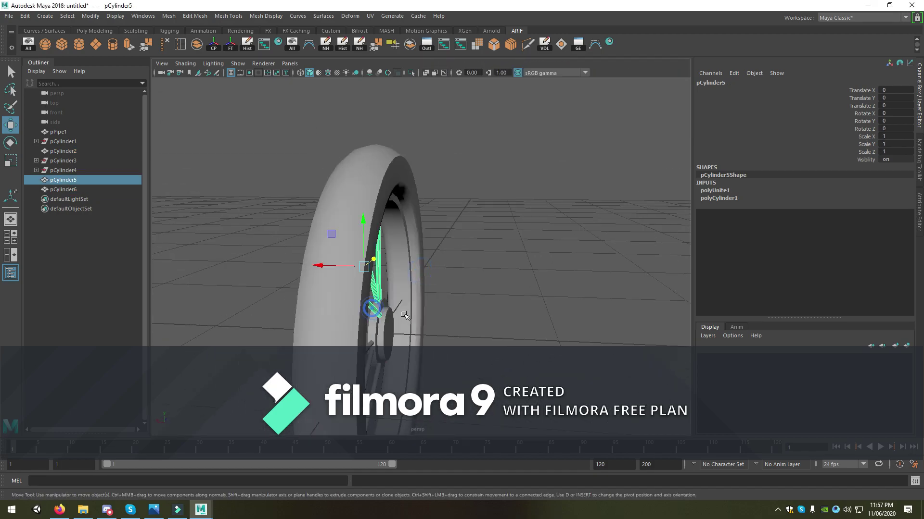
left_click_drag(317, 263, 312, 261)
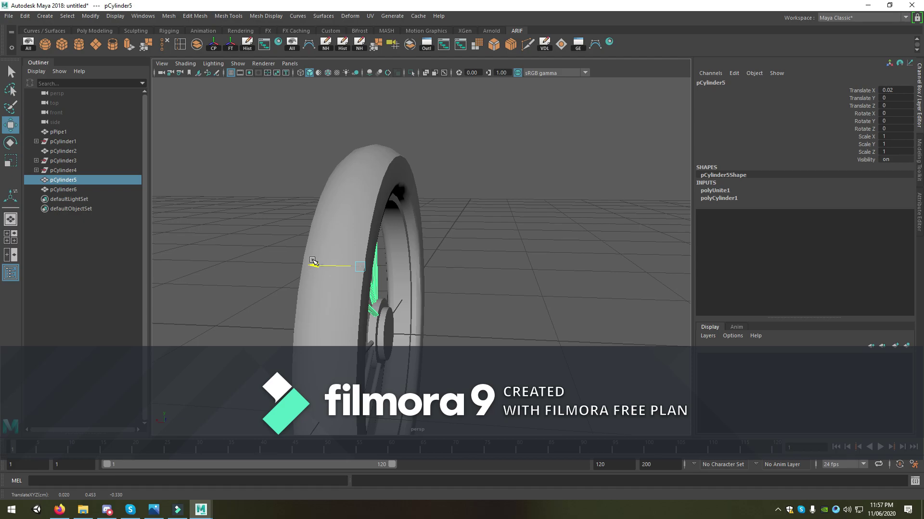
right_click_drag(311, 261, 342, 287, "alt")
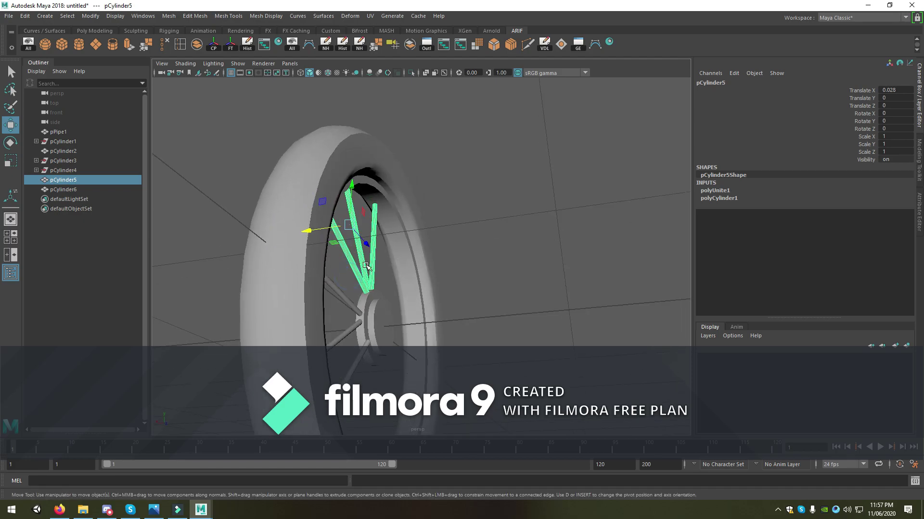
left_click_drag(342, 287, 332, 311, "alt")
Step: Pull the inner spoke-end vertices of both spoke groups onto the hub
left_click(331, 315)
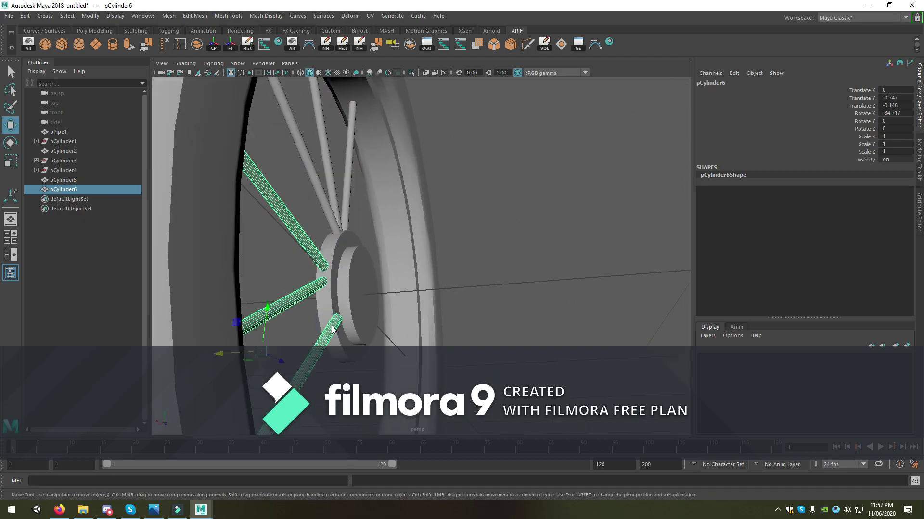
right_click_drag(330, 260, 399, 299)
left_click_drag(327, 310, 354, 327)
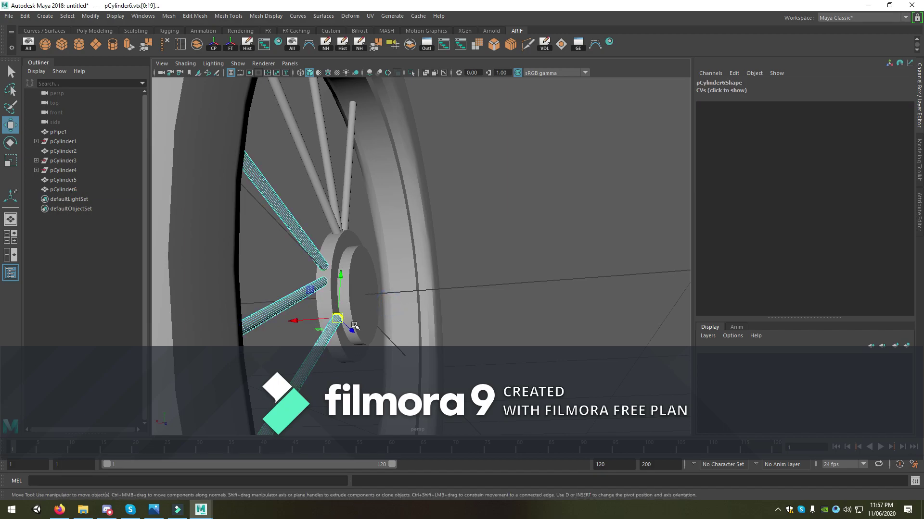
left_click_drag(297, 319, 284, 320)
left_click_drag(381, 246, 349, 291, "alt")
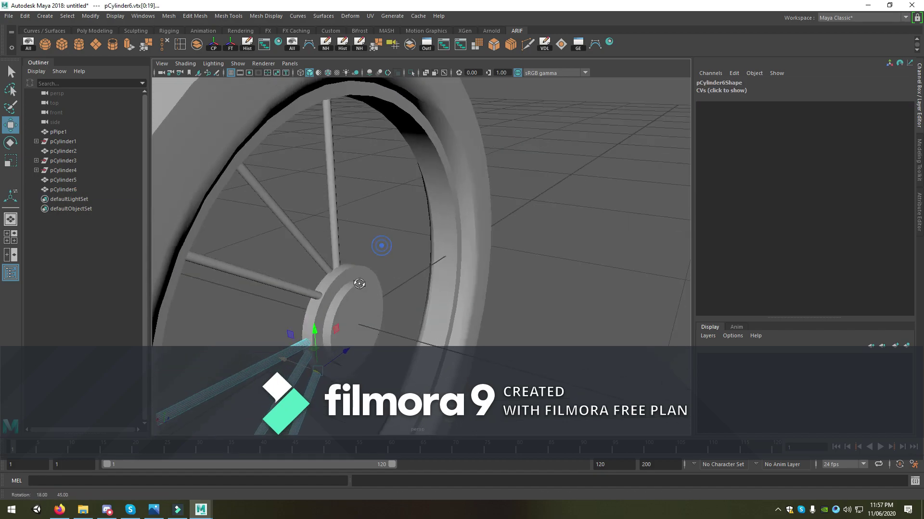
left_click(327, 266)
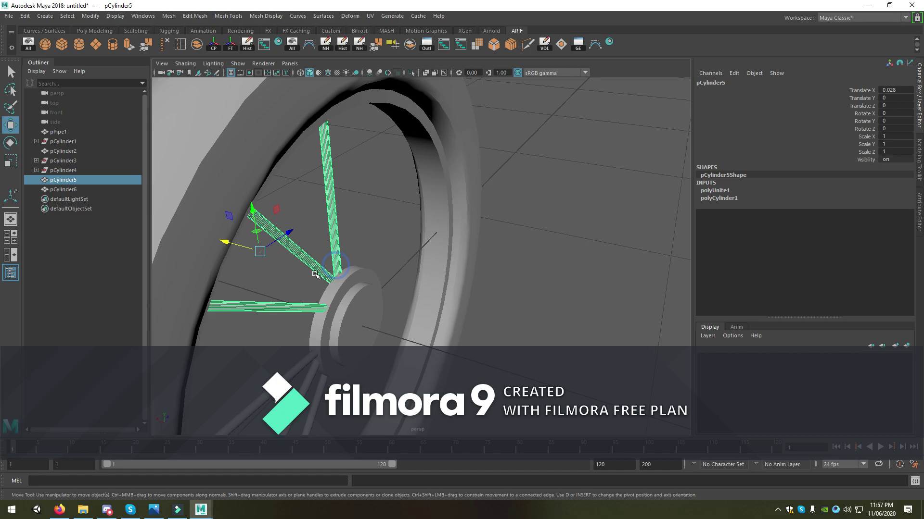
right_click_drag(321, 271, 275, 255)
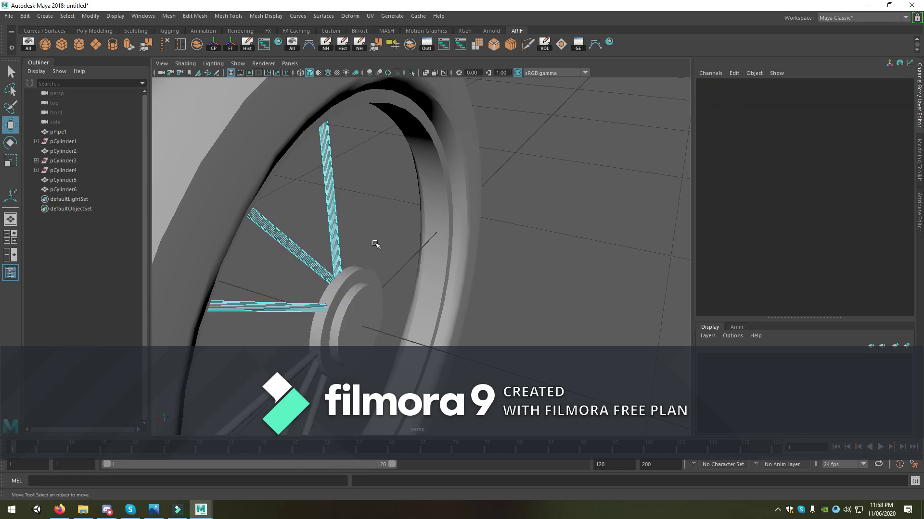
mouse_move(380, 246)
left_mouse_down()
mouse_move(312, 298)
mouse_move(325, 294)
mouse_move(309, 274)
left_mouse_up()
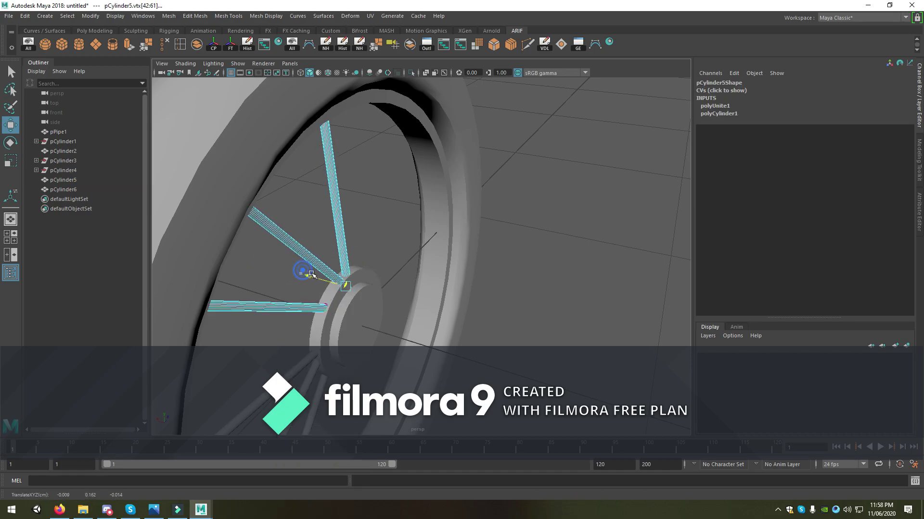
right_click_drag(337, 232, 381, 214)
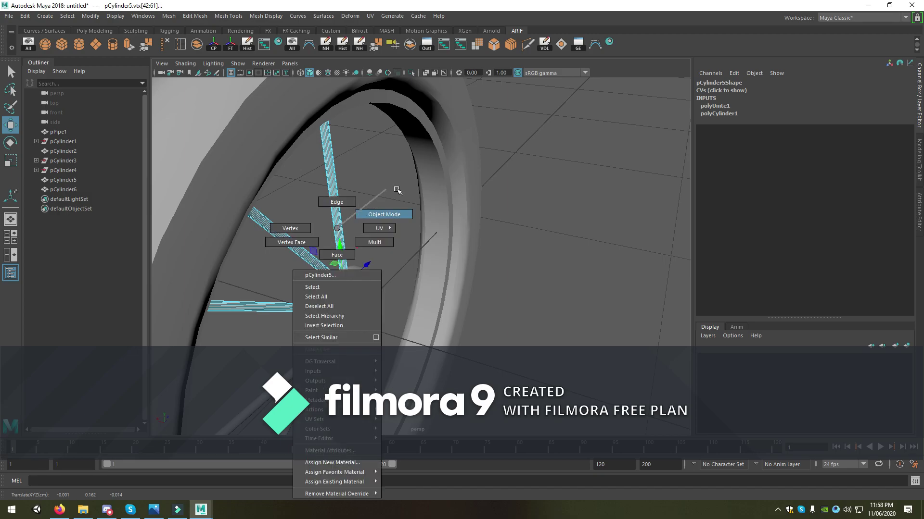
left_click_drag(381, 215, 349, 304, "alt")
Step: Undo the lower spokes' rotation, then rotate and shift the upper spokes toward the hub
left_click(342, 303, "shift")
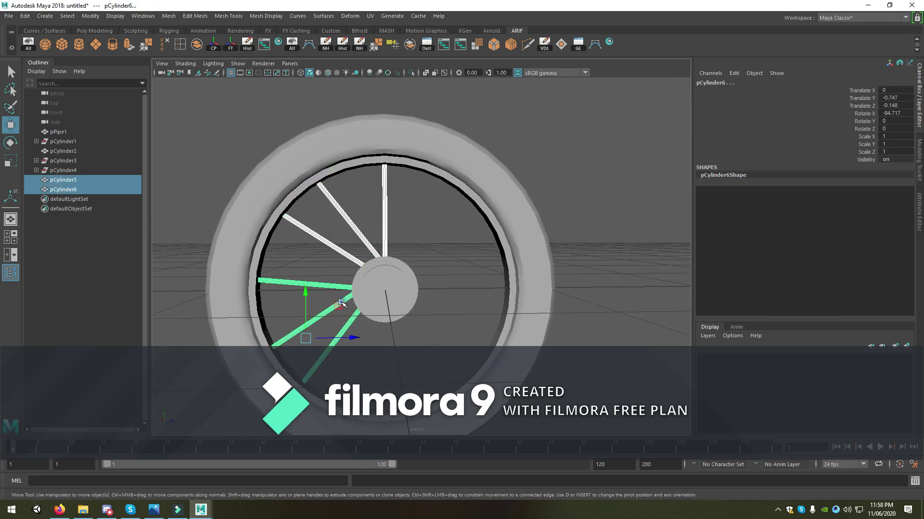
left_click(332, 285)
key("e")
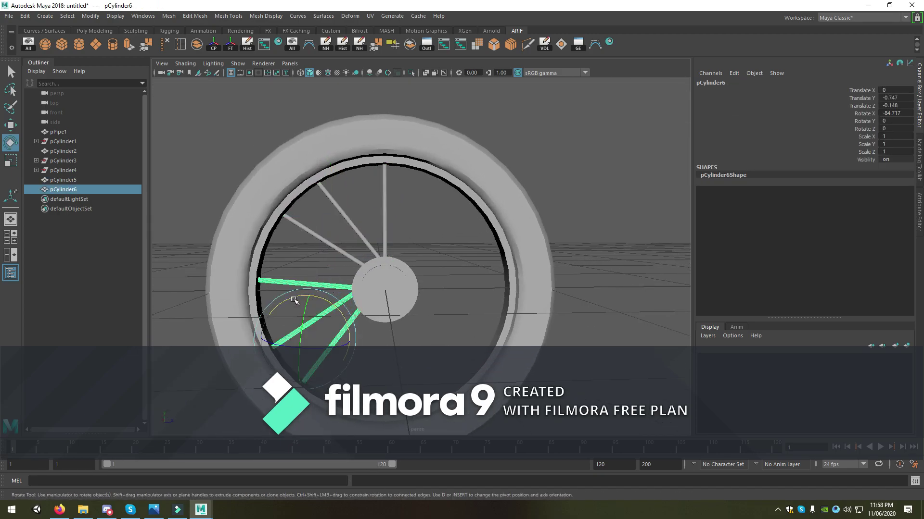
key("ctrl+z")
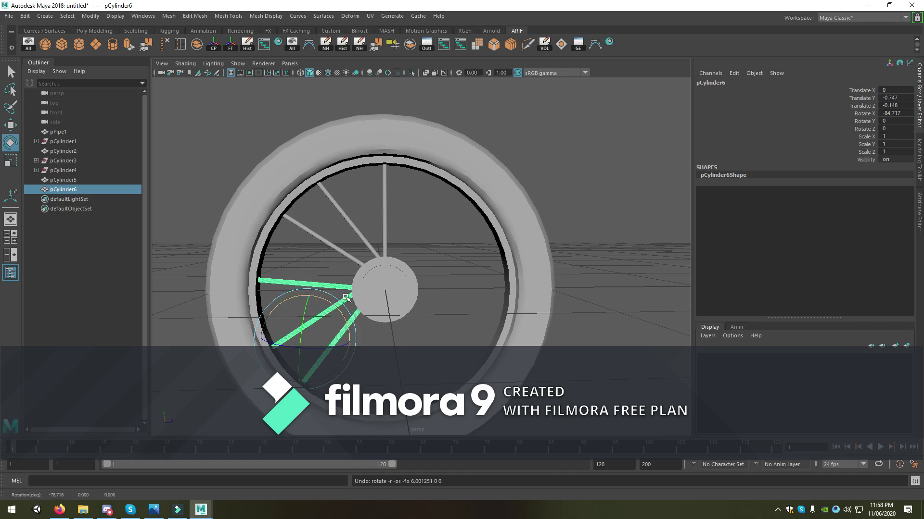
left_click_drag(346, 298, 351, 252, "alt")
left_click(333, 239)
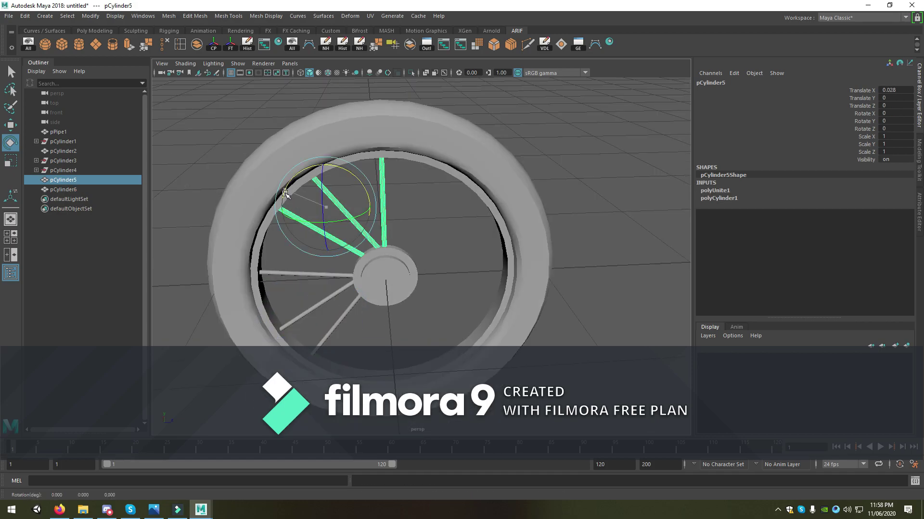
left_click_drag(294, 206, 275, 207)
key("w")
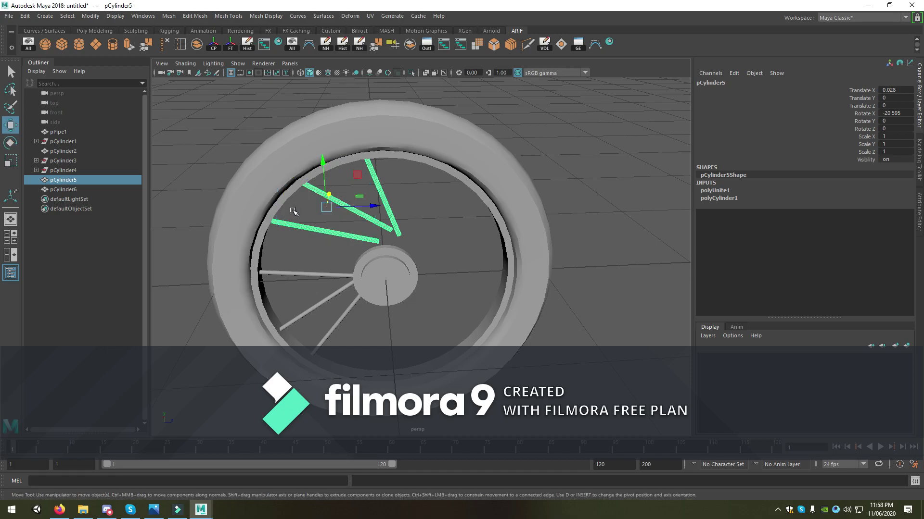
left_click_drag(318, 169, 317, 184)
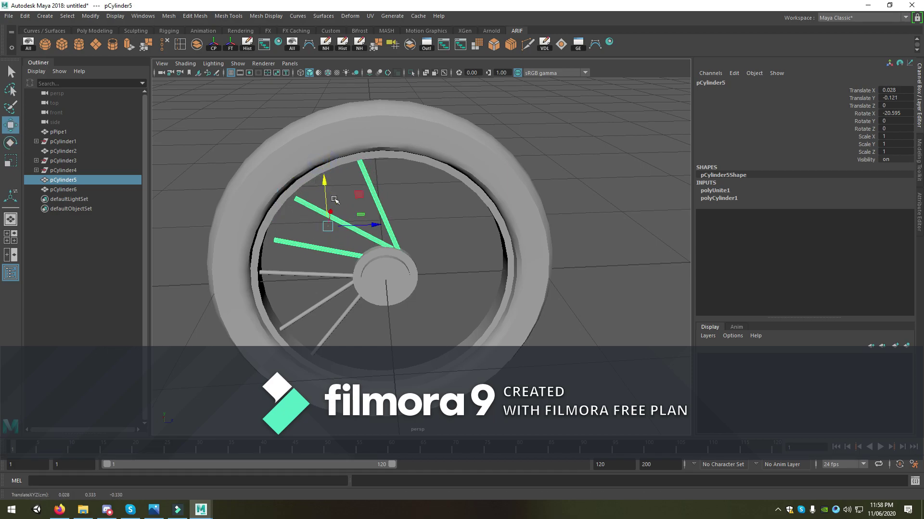
left_click_drag(370, 227, 358, 226)
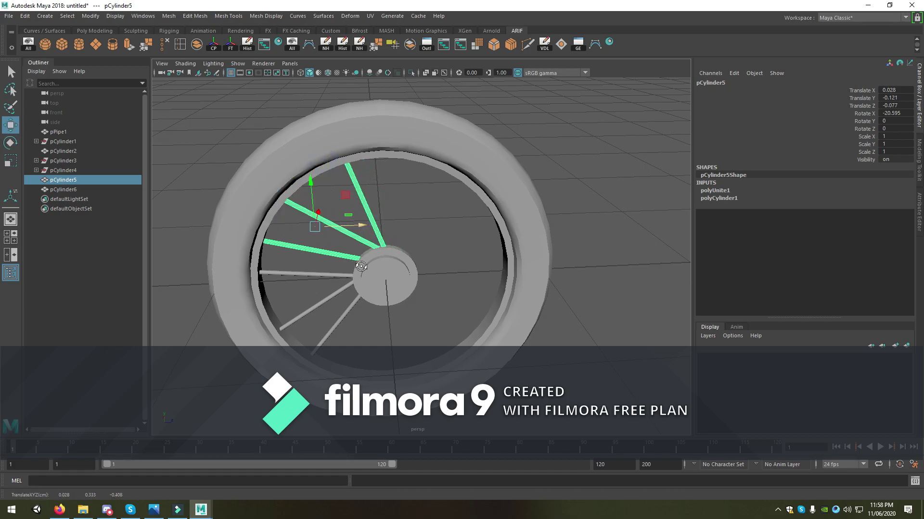
Step: Combine the upper and lower spoke groups into one mesh
left_click(318, 307, "shift")
left_click_drag(337, 299, 269, 145, "alt")
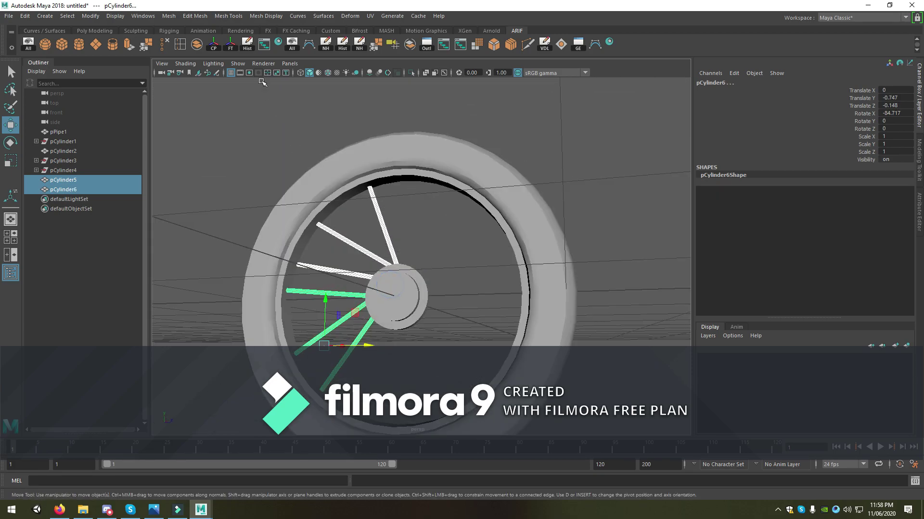
left_click(198, 46)
Step: Duplicate the combined spokes and rotate the copy about 166° across the wheel's right side
key("ctrl+d")
mouse_move(328, 200)
left_mouse_down("alt")
mouse_move(369, 255)
mouse_move(337, 314)
left_mouse_up("alt")
key("e")
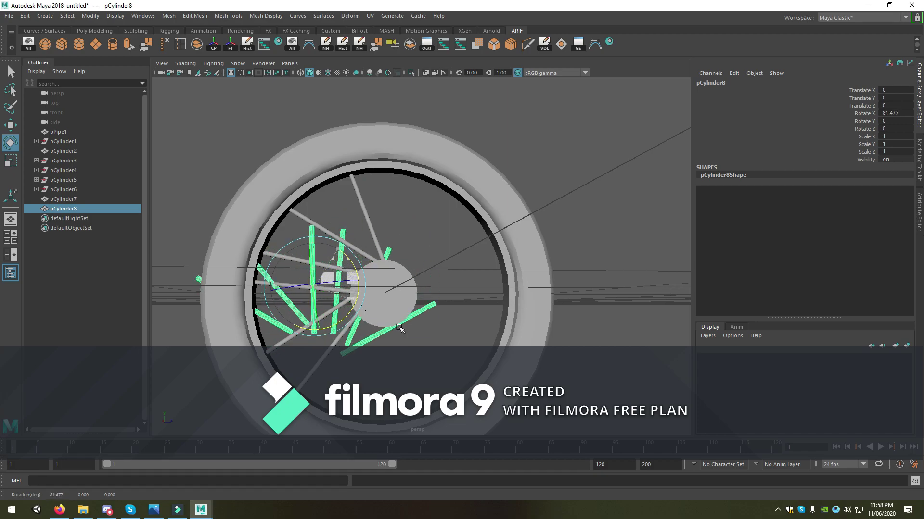
key("w")
mouse_move(368, 286)
left_mouse_down()
mouse_move(466, 289)
mouse_move(499, 319)
mouse_move(482, 321)
left_mouse_up()
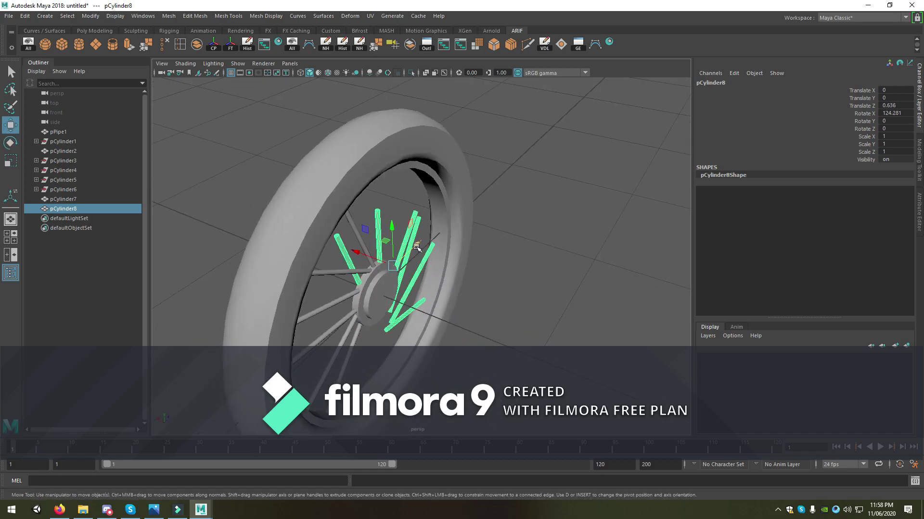
mouse_move(416, 248)
left_mouse_down()
mouse_move(451, 236)
mouse_move(494, 253)
mouse_move(505, 232)
left_mouse_up()
key("e")
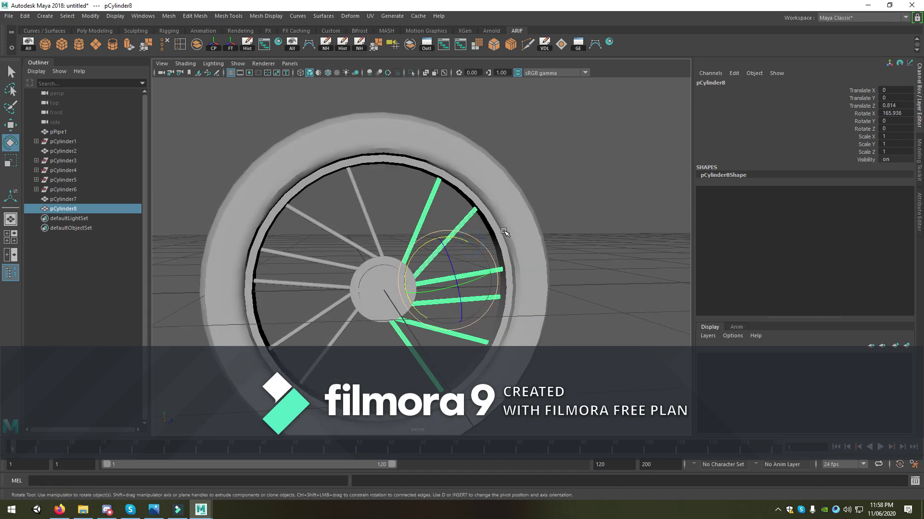
Step: Move the upper-left spoke's outer-end vertices right and up so it meets the rim
left_click(341, 236)
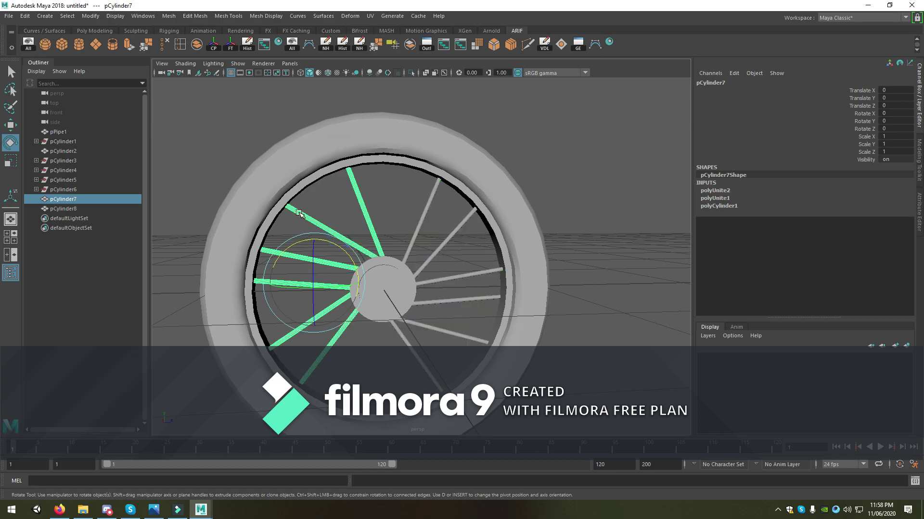
right_click_drag(299, 213, 247, 212)
left_click_drag(230, 181, 308, 206)
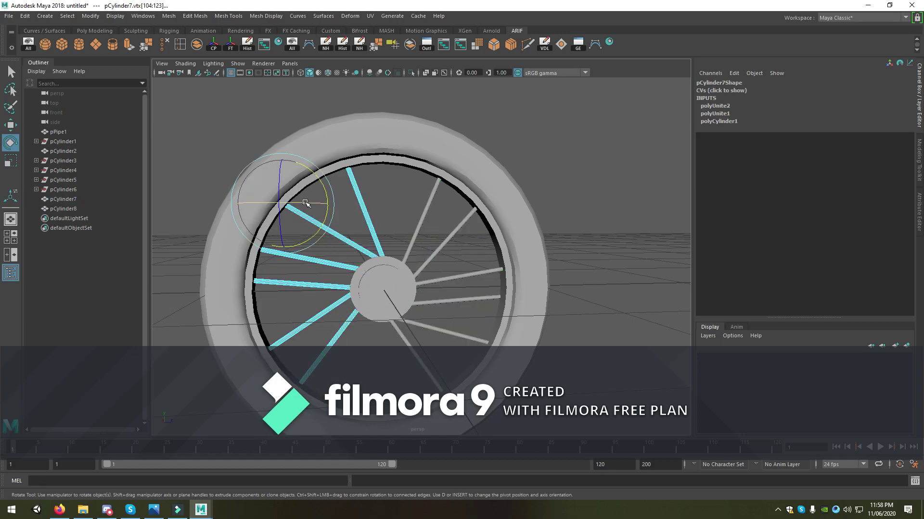
key("w")
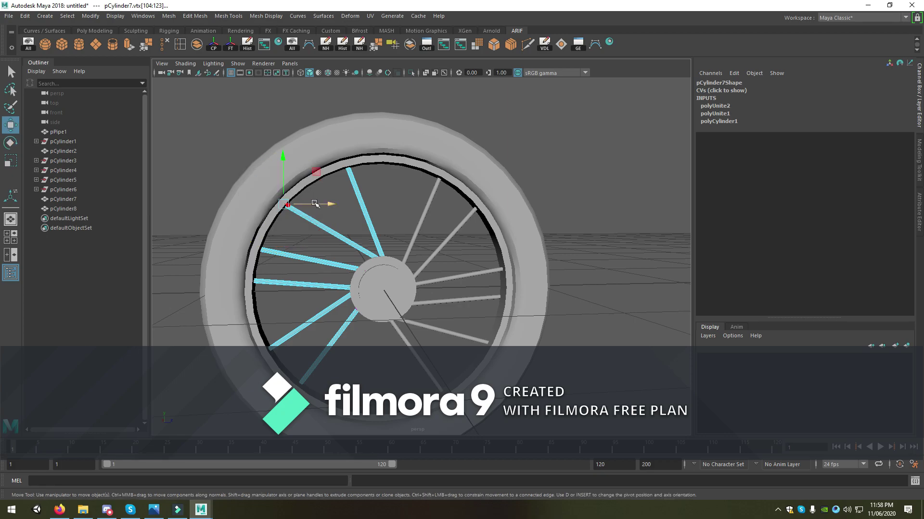
left_click_drag(331, 201, 343, 195)
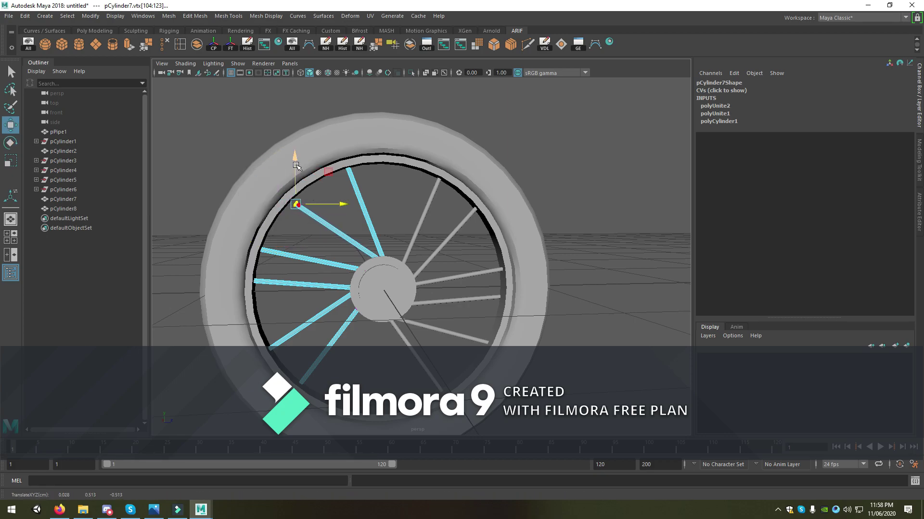
left_click_drag(296, 166, 288, 153)
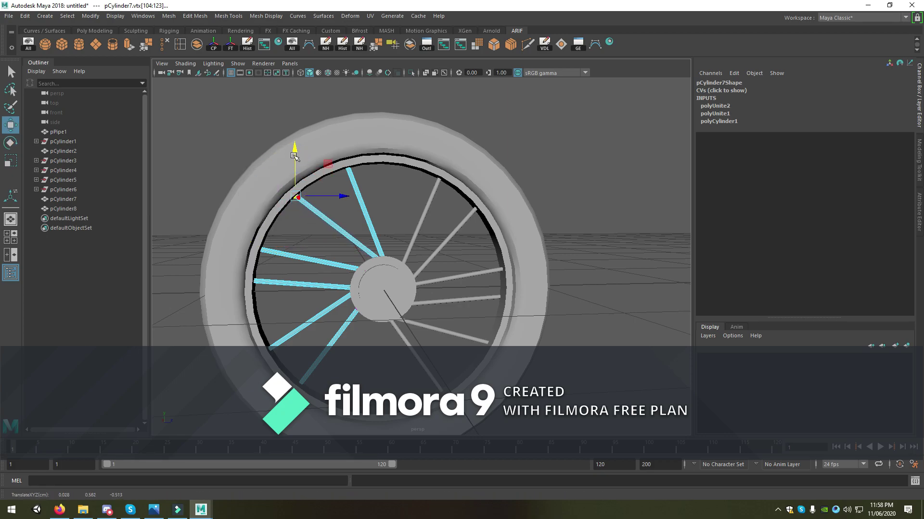
scroll(294, 157, "up", 3)
key("F8")
Step: Select the duplicated spokes' inner-end vertices near the hub
left_click(381, 221)
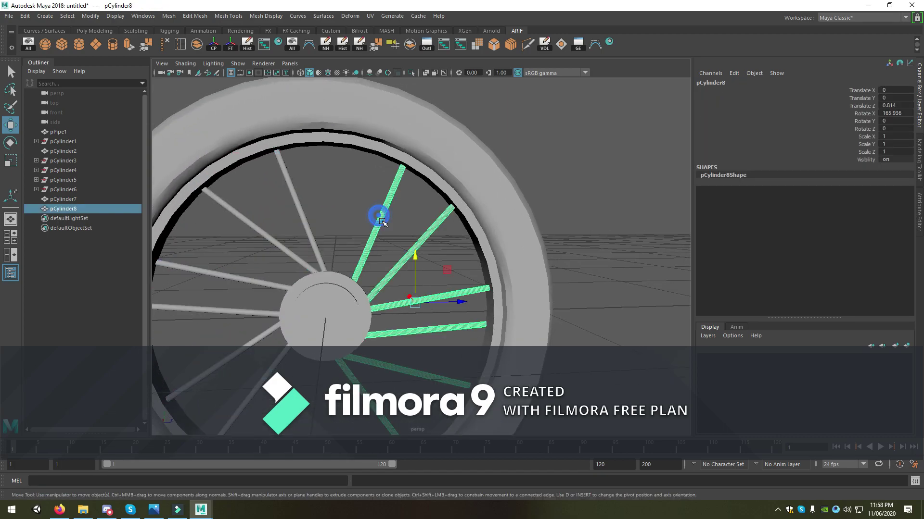
right_click(382, 221)
left_click(339, 223)
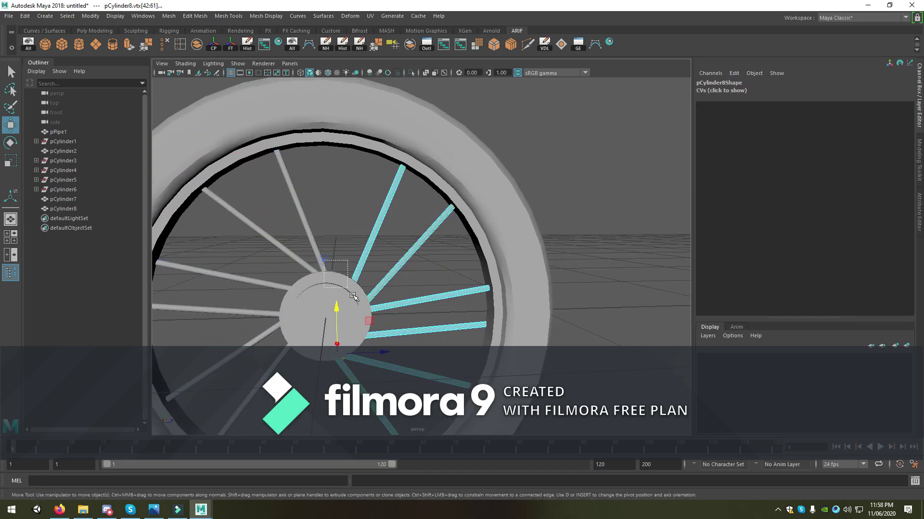
mouse_move(363, 294)
left_mouse_down()
mouse_move(354, 300)
mouse_move(394, 292)
left_mouse_up()
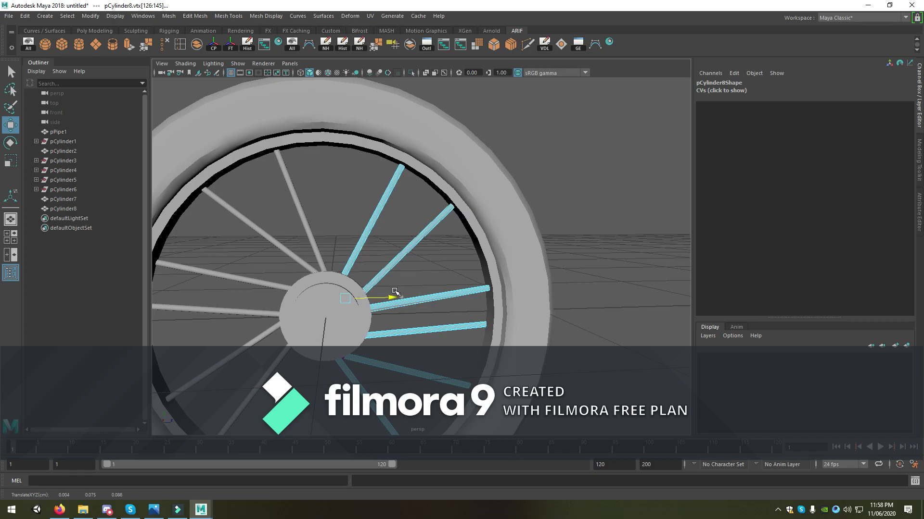
Step: Shift the original top and upper-left spoke ends along the rim, then zoom in on the wheel
right_click(287, 168)
left_click(240, 168)
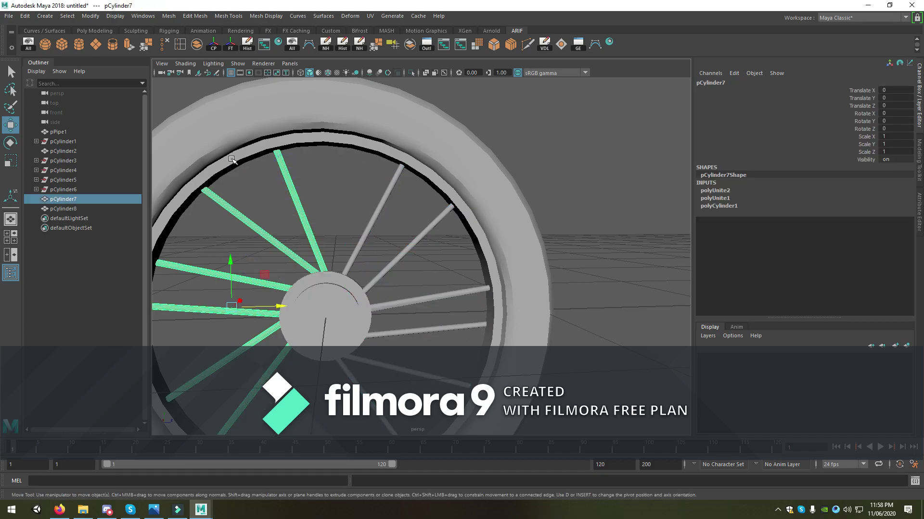
mouse_move(262, 138)
left_mouse_down()
mouse_move(289, 156)
mouse_move(341, 154)
left_mouse_up()
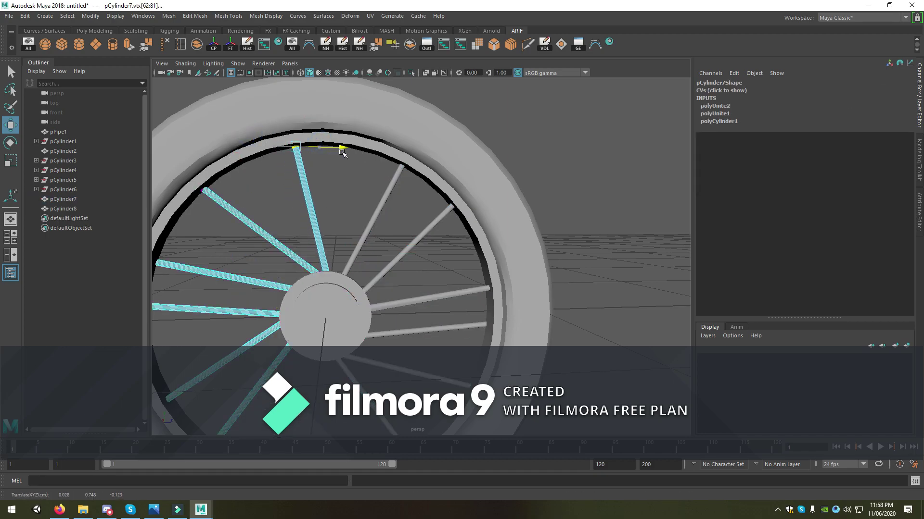
mouse_move(193, 180)
left_mouse_down()
mouse_move(216, 202)
mouse_move(250, 189)
left_mouse_up()
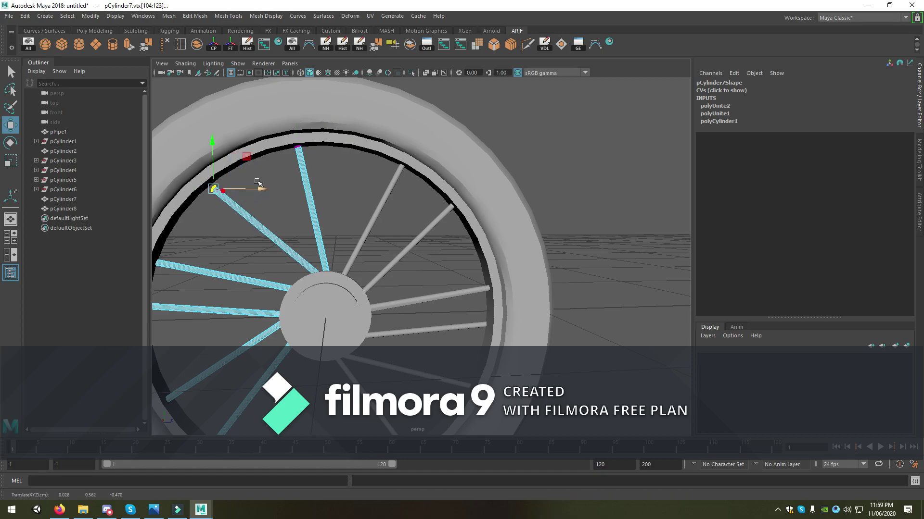
left_click_drag(214, 144, 213, 154)
scroll(346, 229, "down", 3)
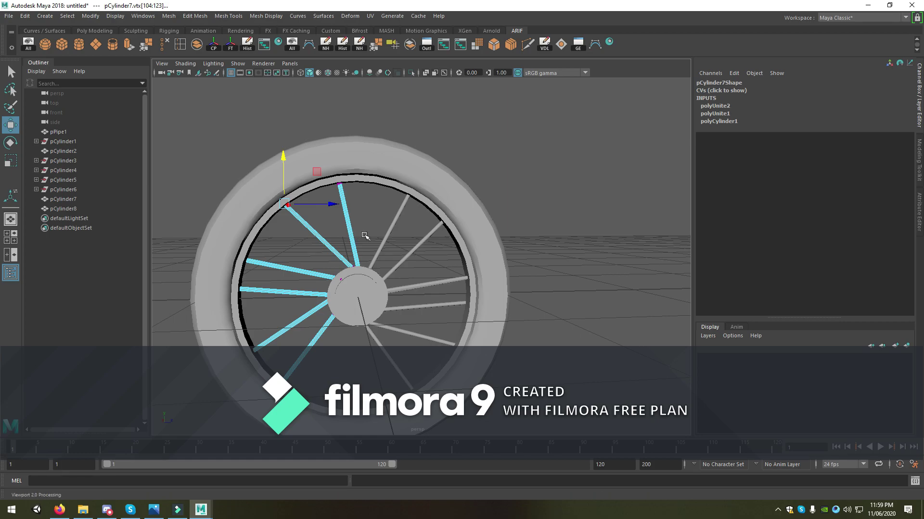
scroll(342, 327, "up", 2)
scroll(340, 313, "up", 3)
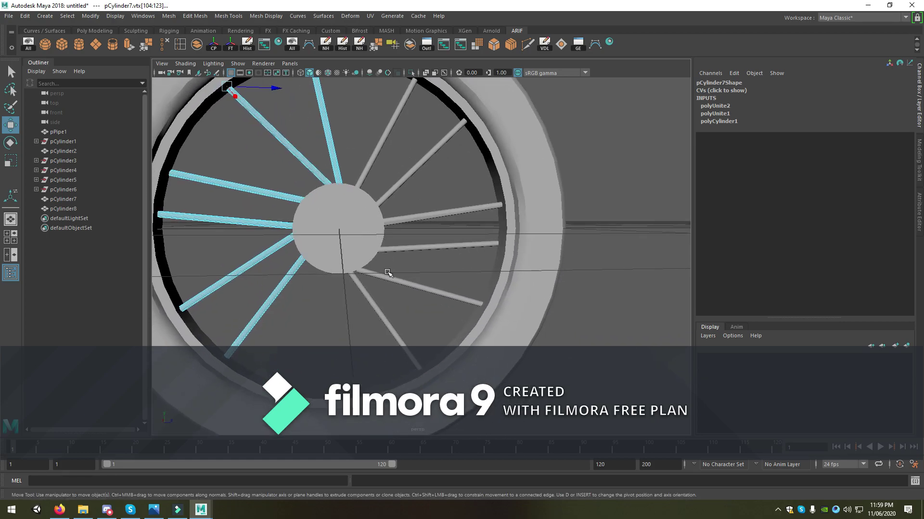
Step: Separate the spoke group and rotate a copy of the lower spoke into a gap around the hub
left_click(384, 274)
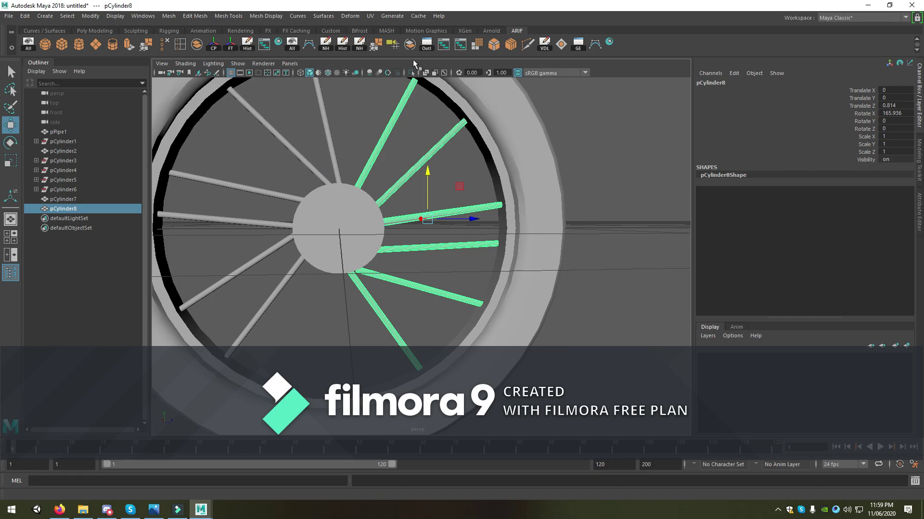
left_click(409, 44)
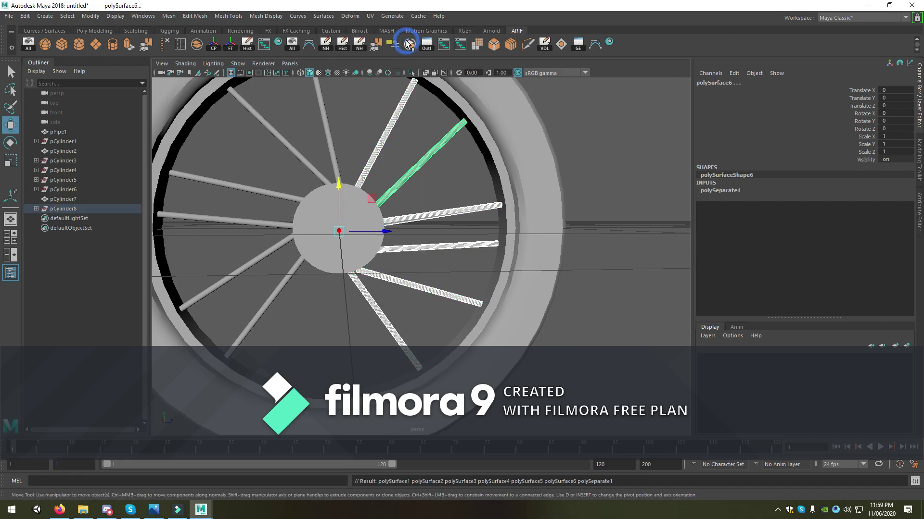
left_click(364, 297)
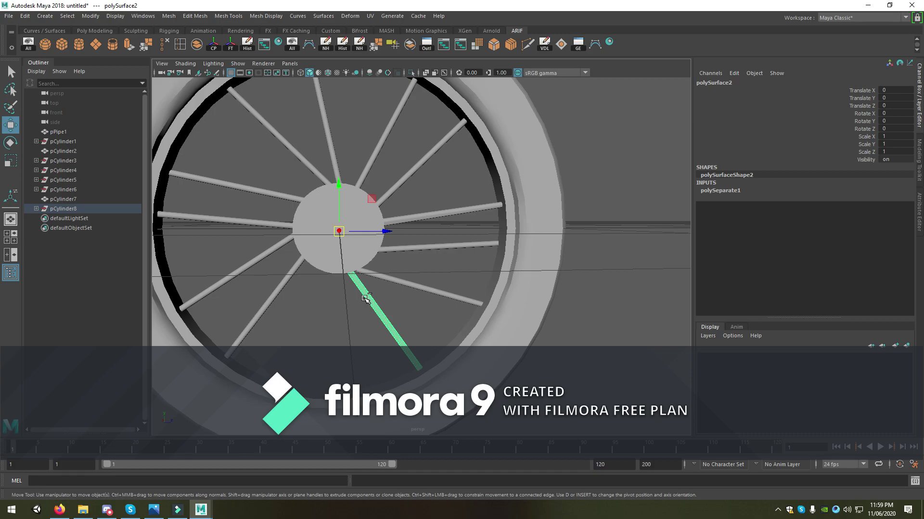
key("ctrl+d")
key("e")
left_click_drag(364, 192, 368, 213)
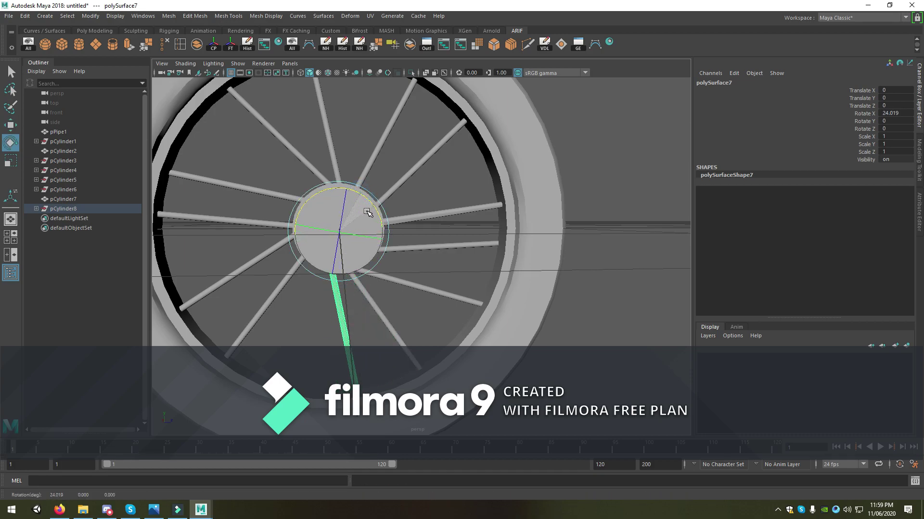
Step: Add more rotated spoke copies around the hub's left and upper-right gaps
key("ctrl+d")
left_click_drag(368, 213, 383, 216)
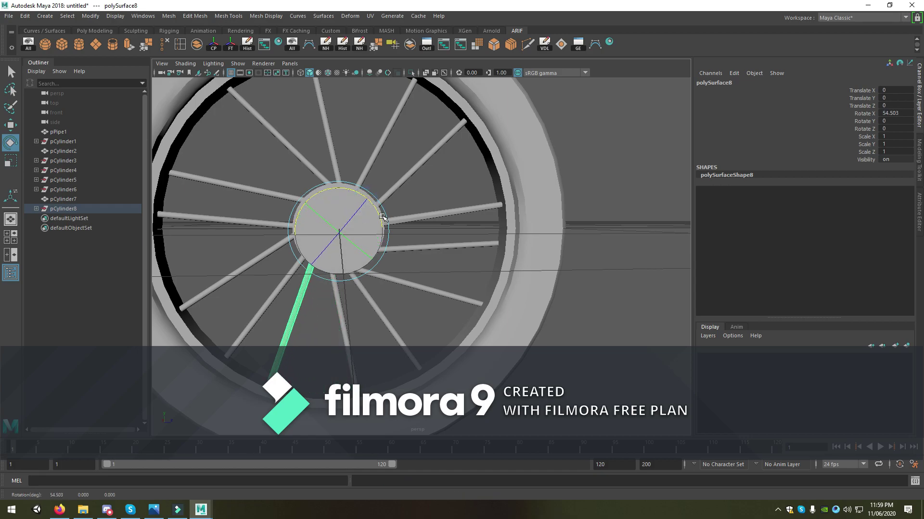
key("ctrl+d")
left_click_drag(378, 218, 398, 247)
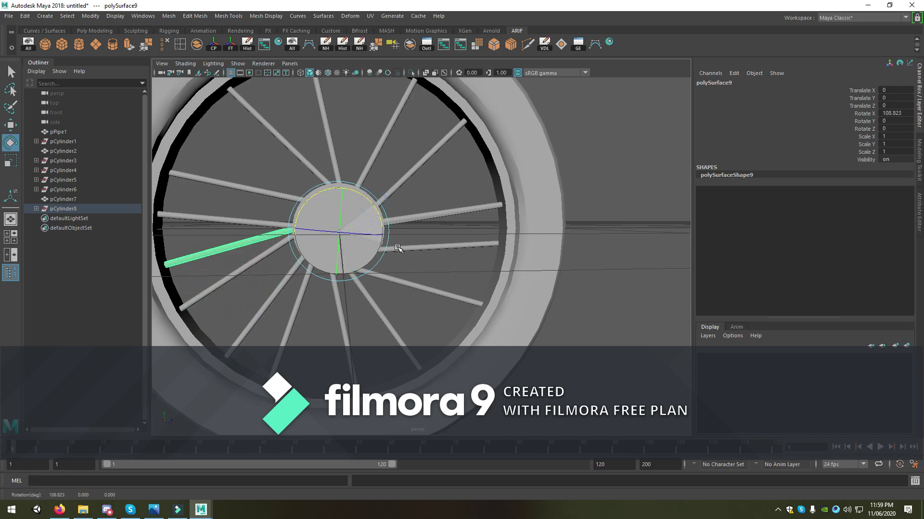
key("ctrl+d")
left_click_drag(368, 199, 401, 243)
key("ctrl+d")
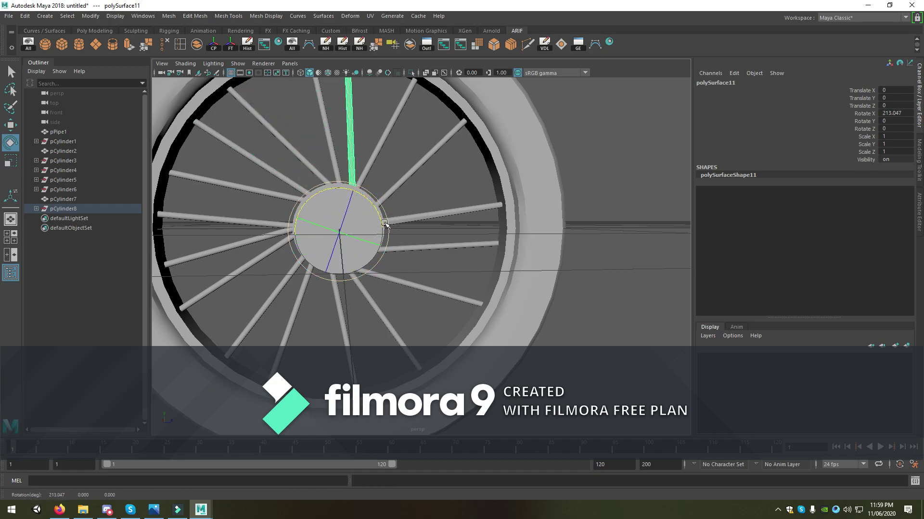
key("ctrl+d")
left_click_drag(379, 208, 413, 257)
Step: Add spoke copies at the lower right and straight down, then clear the selection
key("ctrl+d")
left_click_drag(380, 209, 396, 250)
key("ctrl+d")
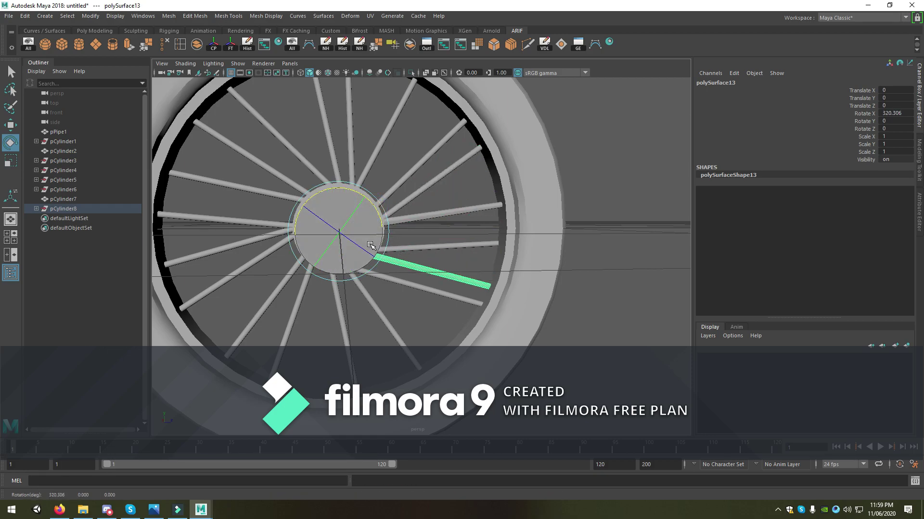
mouse_move(380, 219)
left_mouse_down()
mouse_move(390, 243)
mouse_move(378, 270)
left_mouse_up()
key("ctrl+d")
scroll(378, 268, "down", 3)
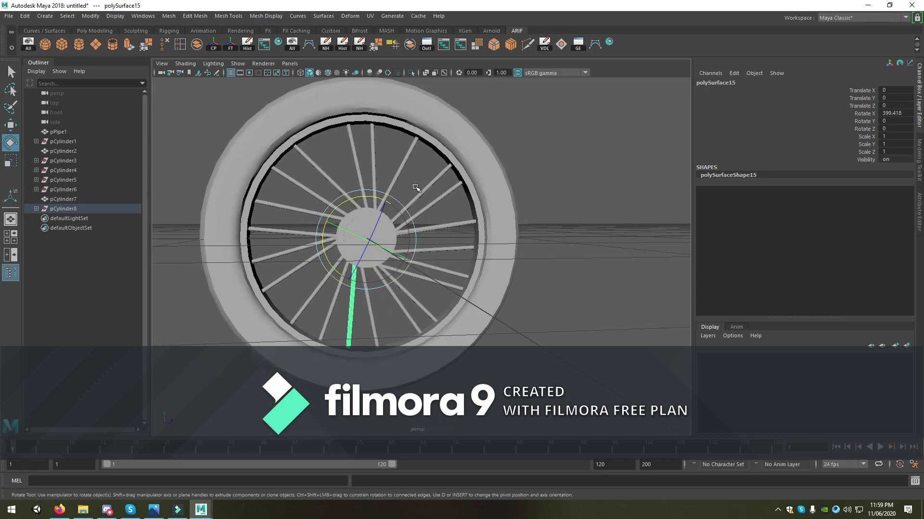
right_click_drag(425, 178, 477, 161)
left_click(529, 130)
scroll(529, 130, "down", 5)
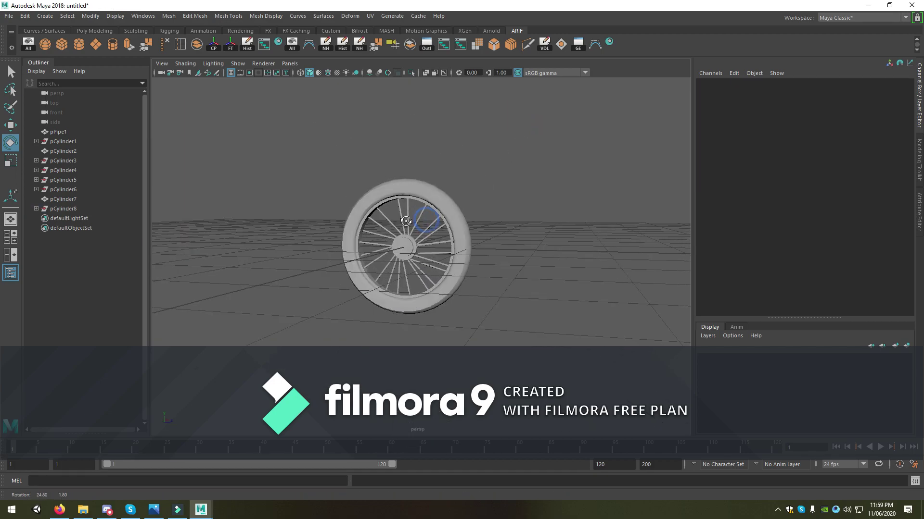
Step: Combine all the separate spokes into one mesh
left_click_drag(529, 130, 425, 231, "alt")
left_click_drag(403, 262, 385, 264)
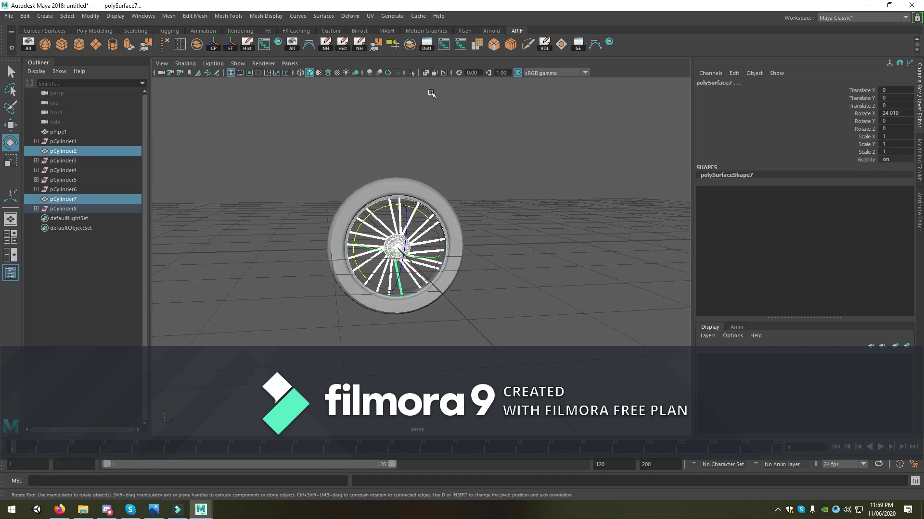
left_click(206, 45)
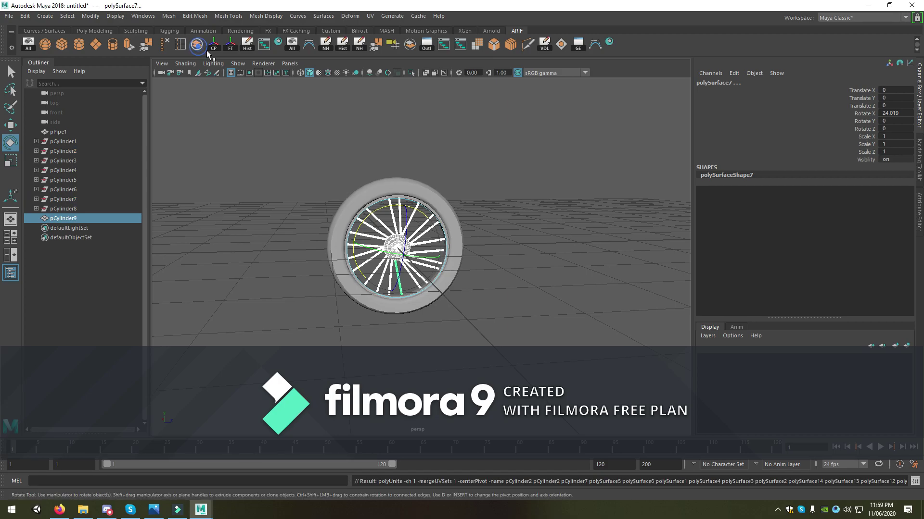
key("f")
Step: Combine the tyre pipe with the spokes into a single wheel object
right_click_drag(438, 178, 484, 161)
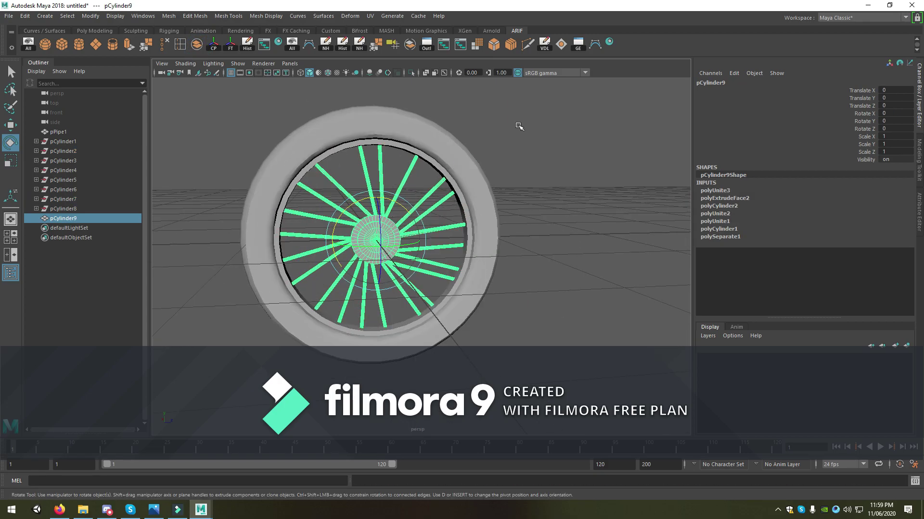
mouse_move(495, 124)
left_mouse_down()
mouse_move(450, 189)
mouse_move(309, 297)
left_mouse_up()
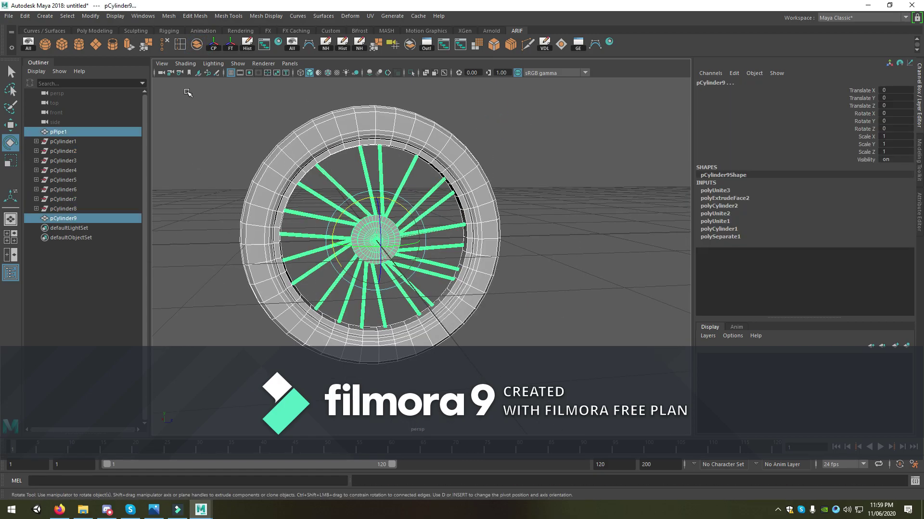
left_click(198, 44)
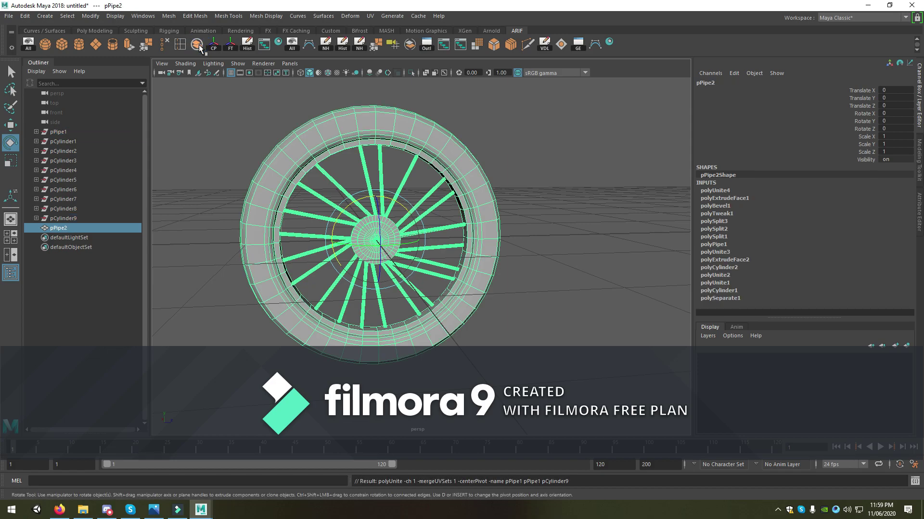
Step: In the side view, duplicate the wheel and slide the copy right as the second wheel
key("w")
scroll(373, 250, "down", 5)
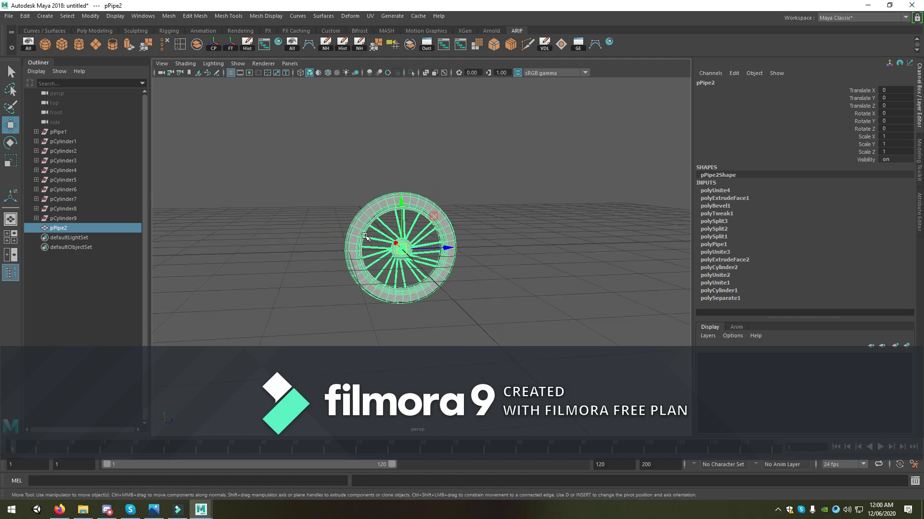
middle_click_drag(359, 259, 298, 247, "alt")
key("space")
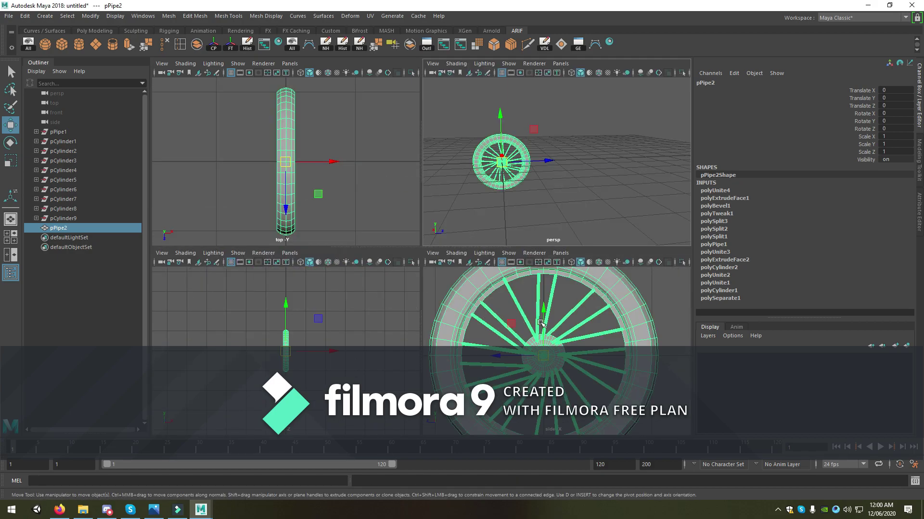
key("space")
scroll(534, 324, "down", 5)
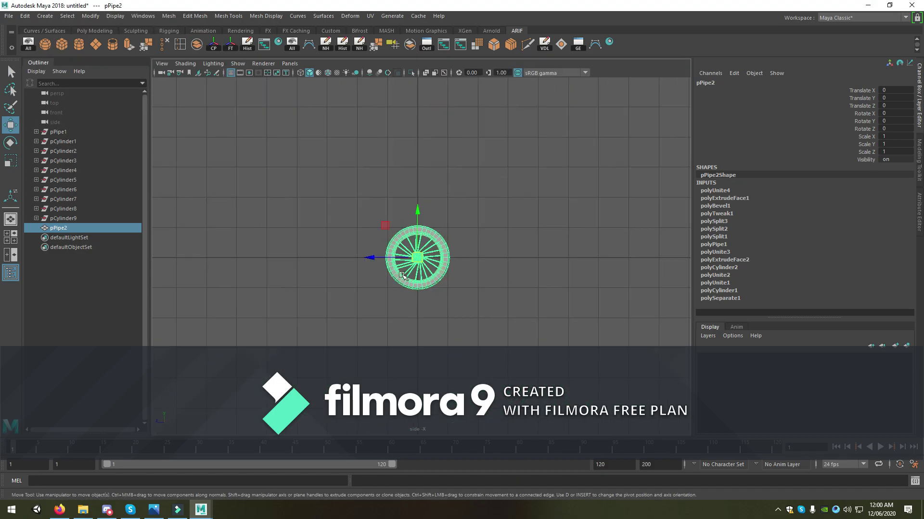
key("ctrl+d")
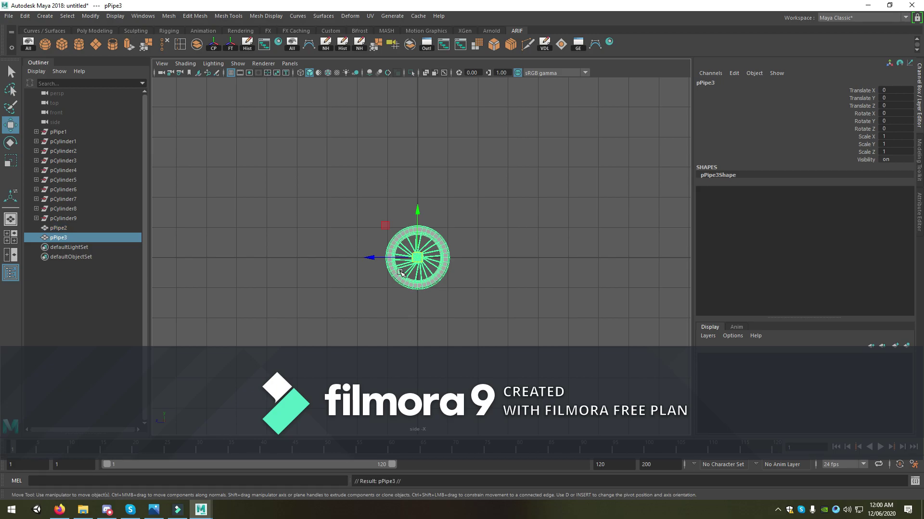
mouse_move(378, 258)
left_mouse_down()
mouse_move(487, 270)
mouse_move(556, 290)
mouse_move(532, 282)
left_mouse_up()
key("space")
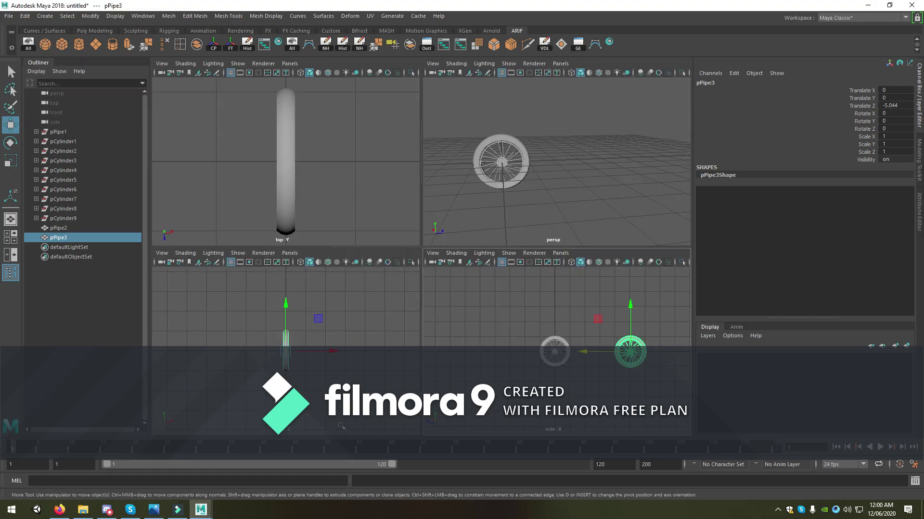
left_click(154, 510)
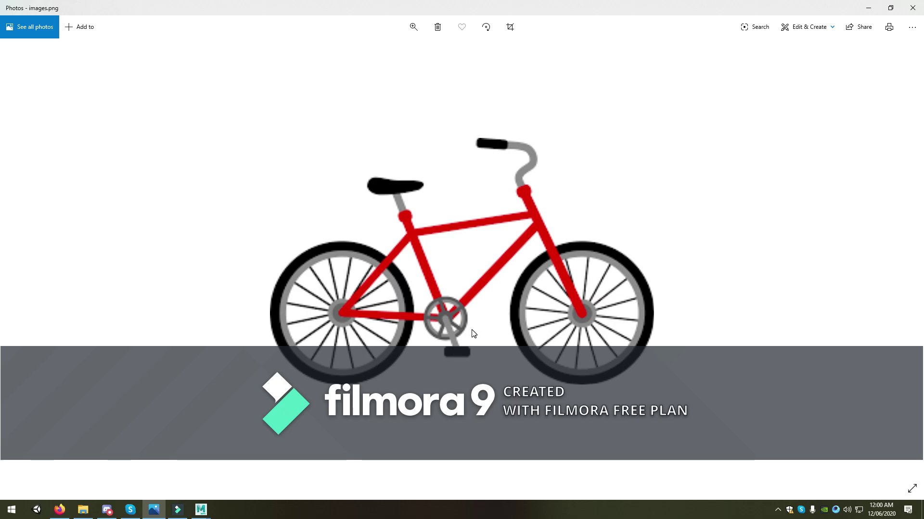
Step: Switch from the bicycle reference in Photos back to the Maya scene
key("alt+Tab")
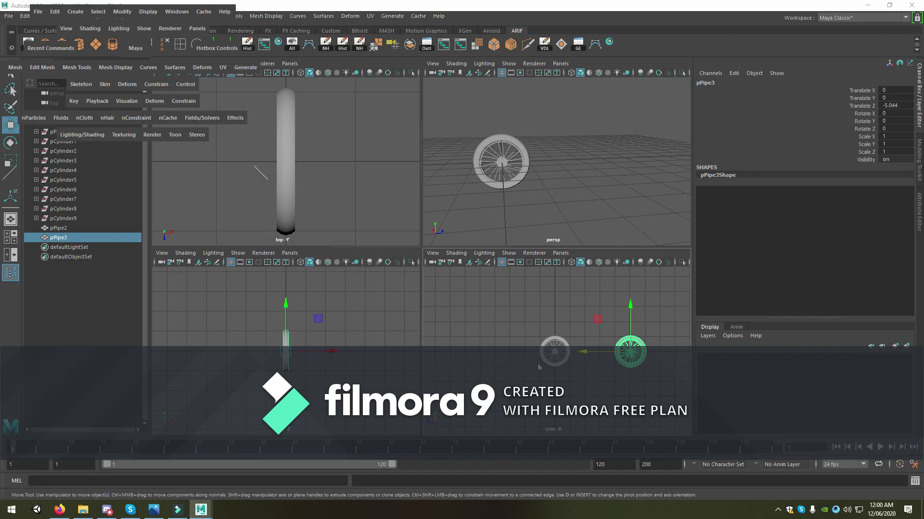
Step: Create a cylinder and scale it into a thin, elongated rod at hub size
key("space")
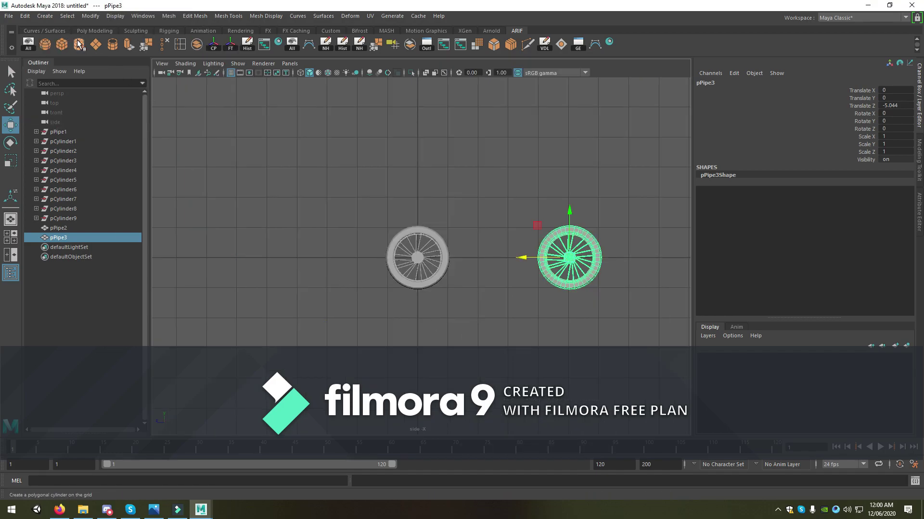
left_click(79, 44)
key("r")
left_click_drag(417, 257, 375, 243)
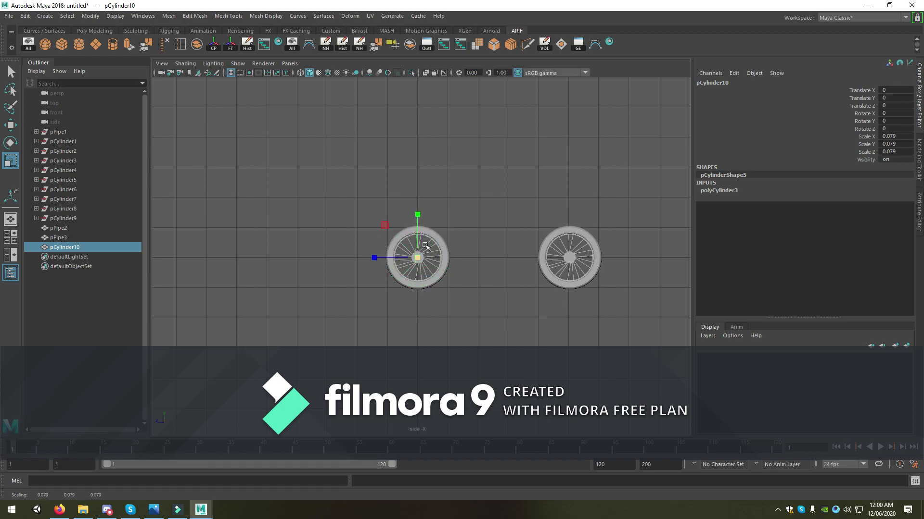
left_click_drag(419, 213, 449, 113)
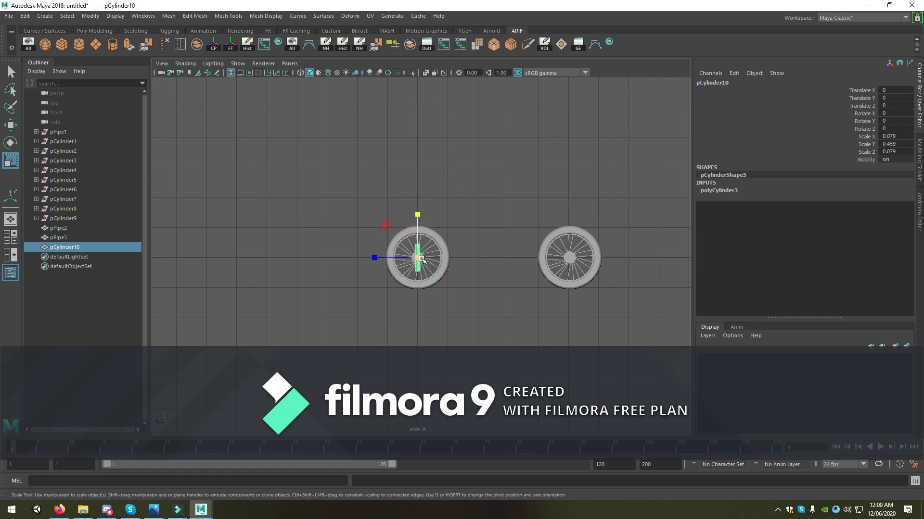
left_click_drag(420, 260, 422, 255)
scroll(423, 253, "up", 3)
scroll(435, 250, "up", 3)
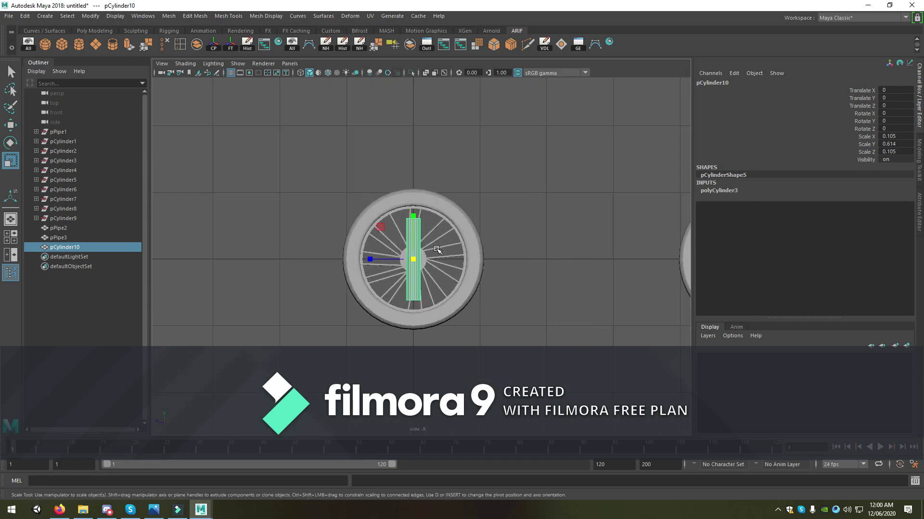
left_click_drag(420, 257, 409, 260)
Step: Tilt the rod slightly and slide it across to the wheel's hub
key("e")
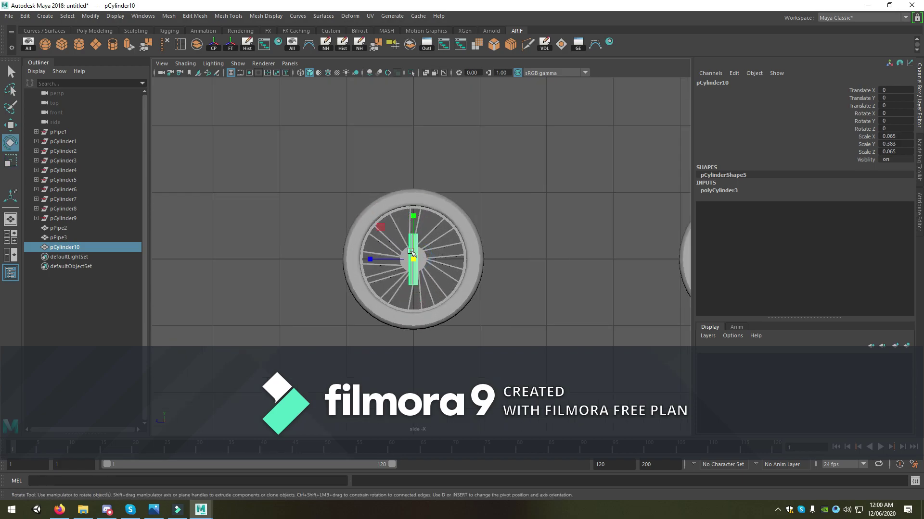
left_click_drag(437, 224, 446, 250)
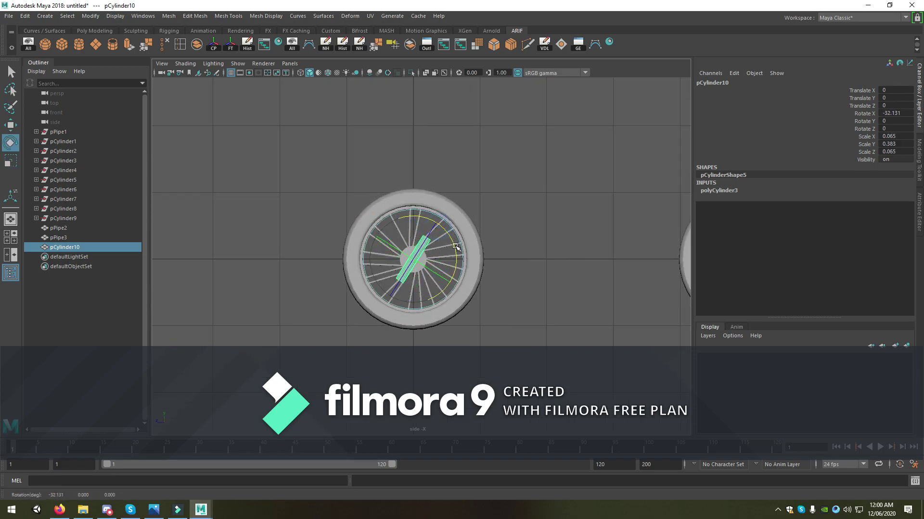
key("w")
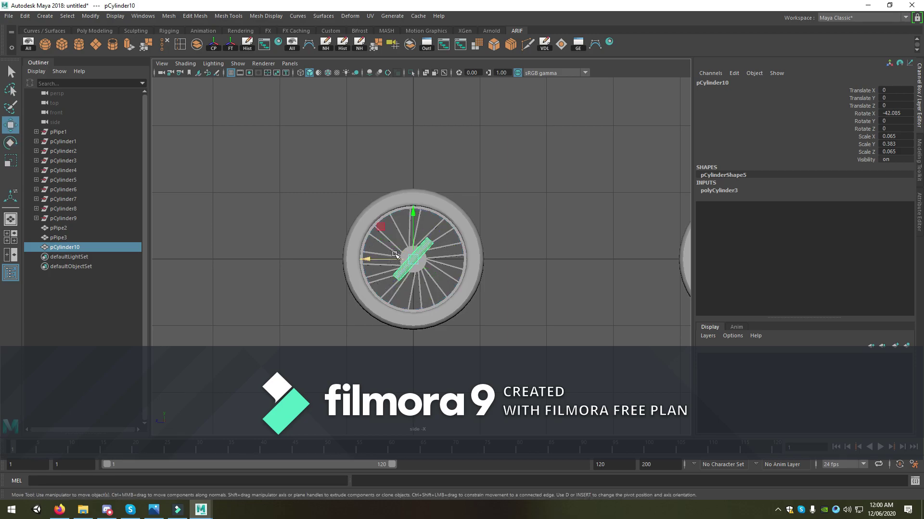
left_click(412, 218)
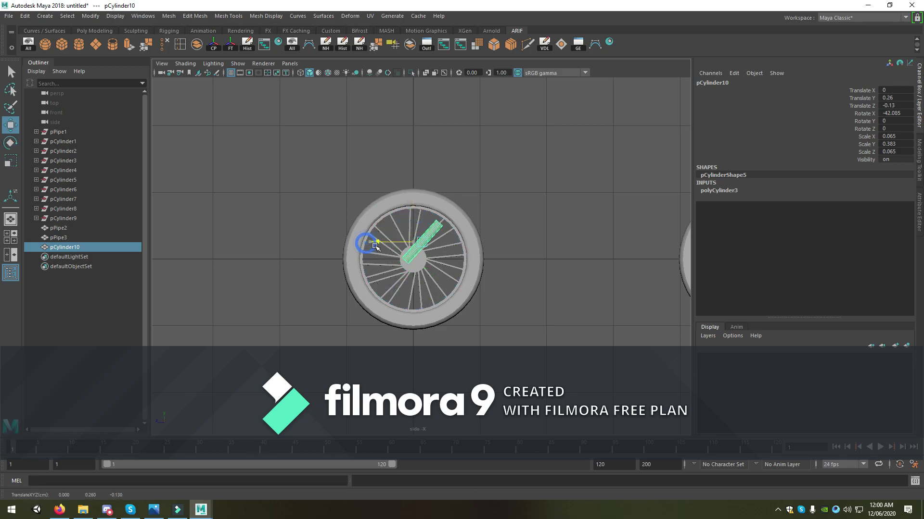
left_click_drag(364, 242, 381, 246)
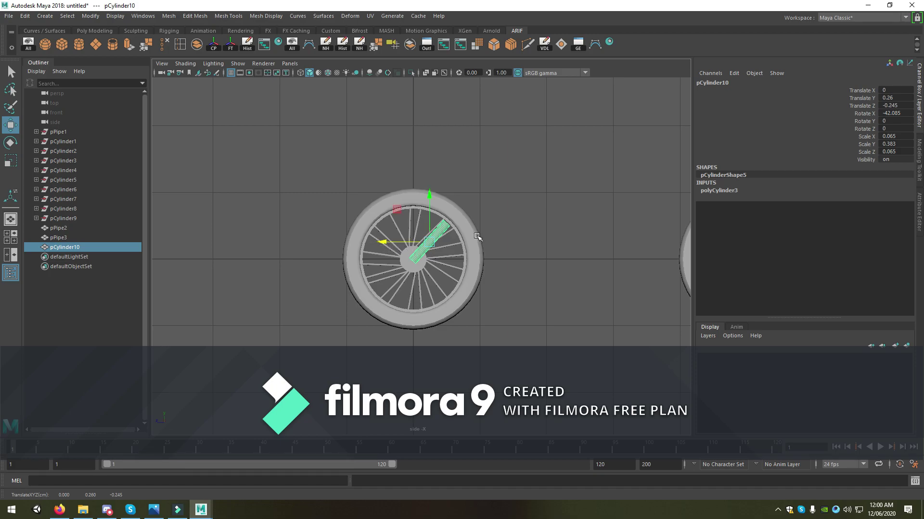
key("space")
key("space")
mouse_move(449, 202)
left_mouse_down("alt")
mouse_move(397, 237)
mouse_move(446, 234)
mouse_move(446, 244)
left_mouse_up("alt")
scroll(446, 270, "up", 3)
mouse_move(445, 301)
left_mouse_down("alt")
mouse_move(319, 303)
mouse_move(412, 334)
mouse_move(315, 336)
mouse_move(426, 343)
mouse_move(423, 306)
mouse_move(392, 291)
mouse_move(466, 302)
mouse_move(409, 282)
mouse_move(420, 283)
mouse_move(380, 241)
left_mouse_up("alt")
Step: Move the tube's top vertex ring up and right so it rises above the wheel
right_click_drag(380, 241, 351, 240)
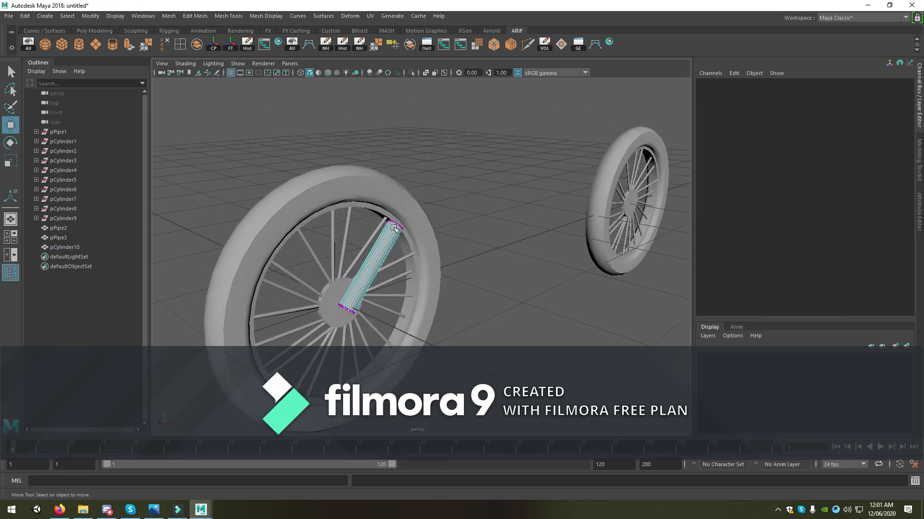
mouse_move(385, 231)
left_mouse_down("alt")
mouse_move(472, 200)
mouse_move(406, 261)
left_mouse_up("alt")
key("space")
key("space")
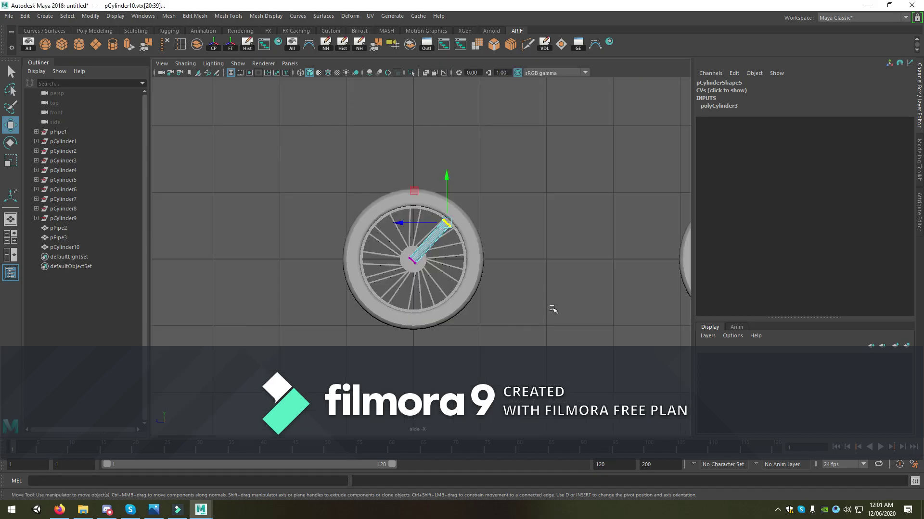
middle_click_drag(409, 232, 491, 199)
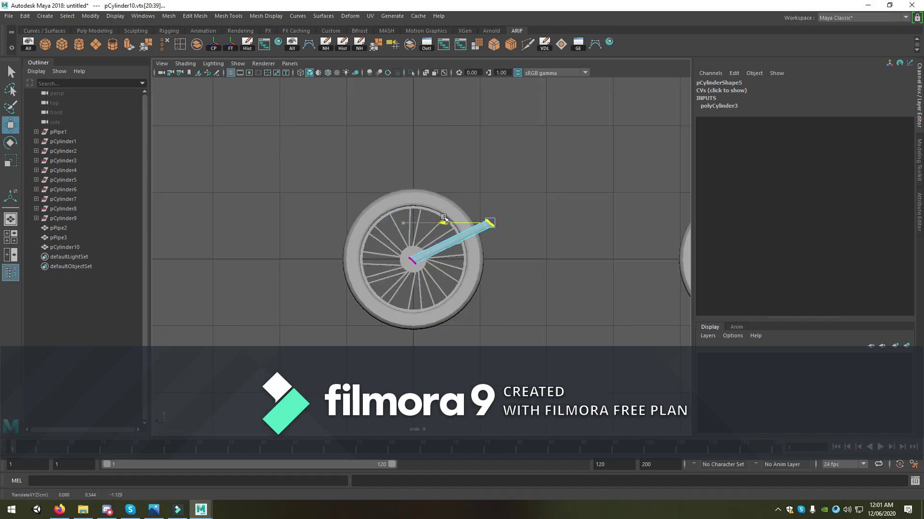
left_click_drag(492, 199, 498, 128)
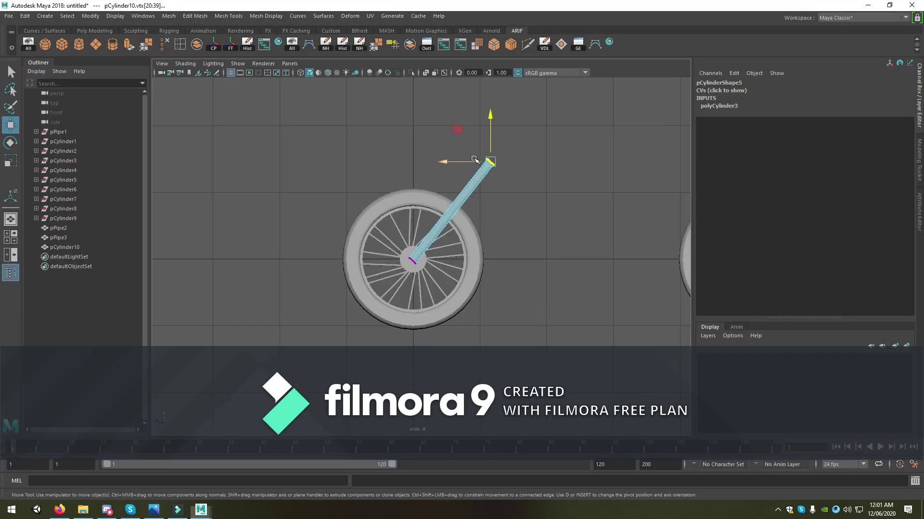
left_click_drag(441, 165, 452, 164)
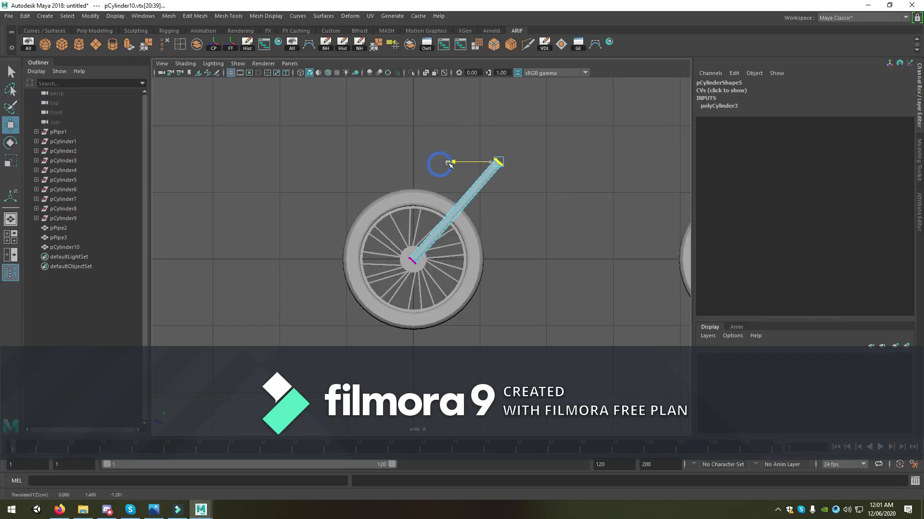
left_click_drag(502, 123, 503, 117)
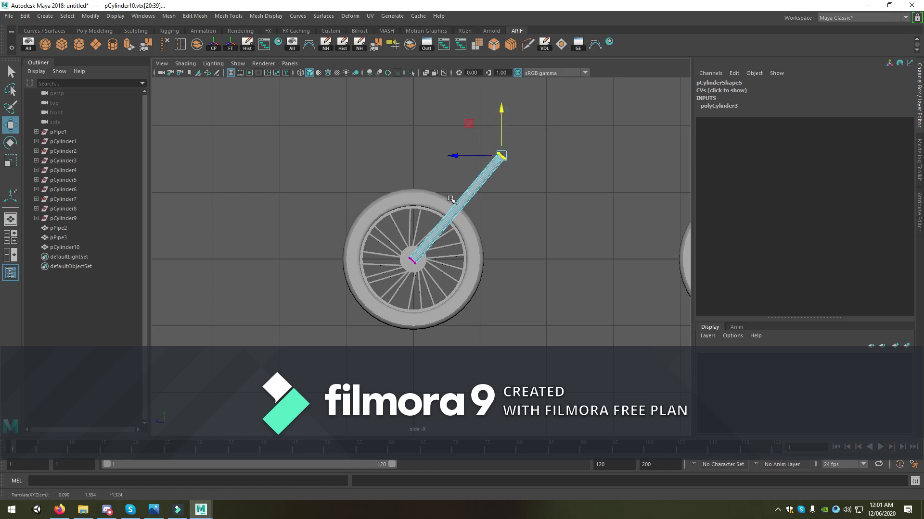
key("alt+Tab")
key("alt+Tab")
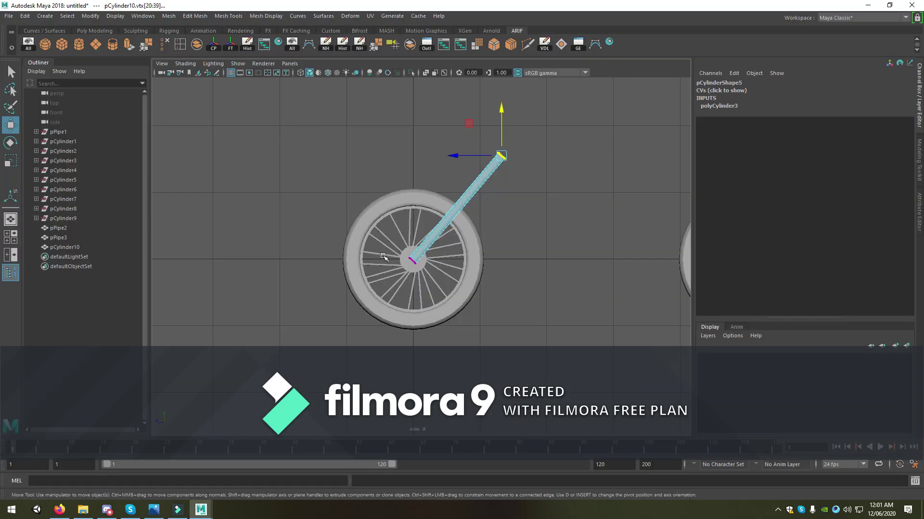
right_click_drag(460, 209, 510, 186)
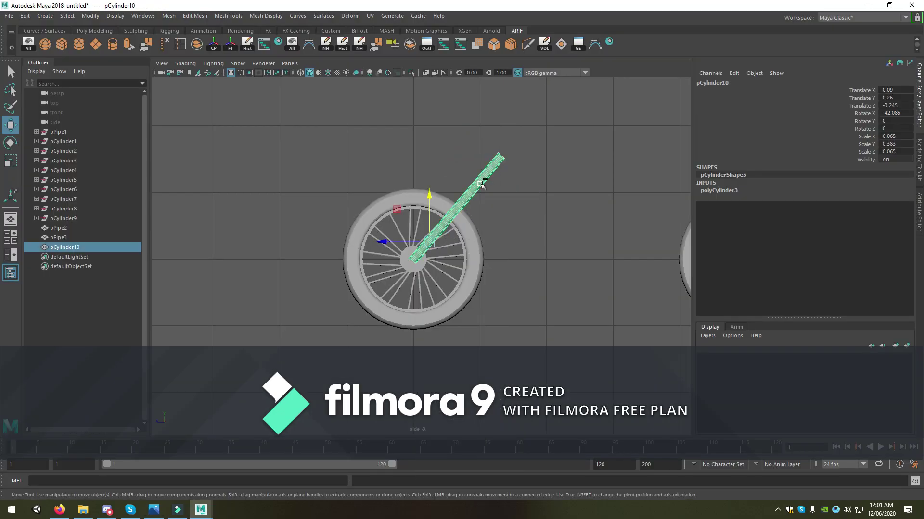
Step: Duplicate the slanted tube, rotate the copy toward horizontal and lower it to hub height
key("ctrl+d")
key("e")
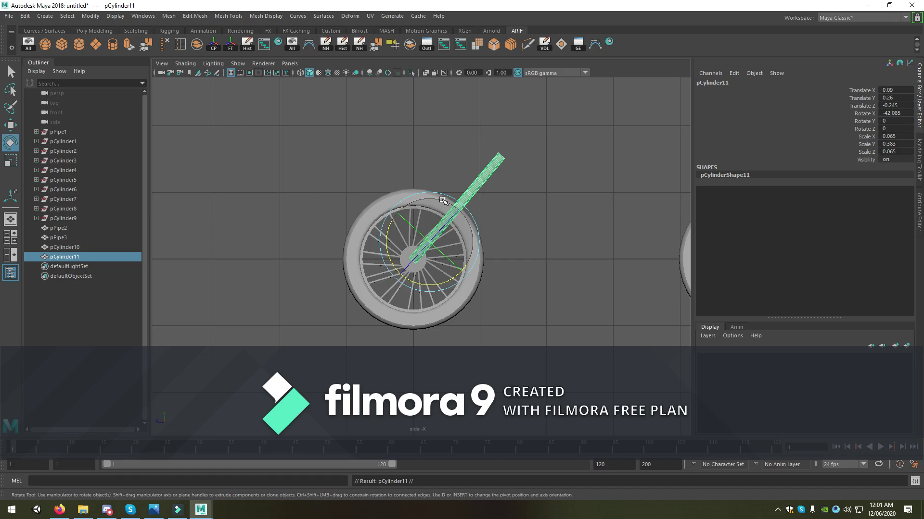
left_click_drag(442, 200, 477, 224)
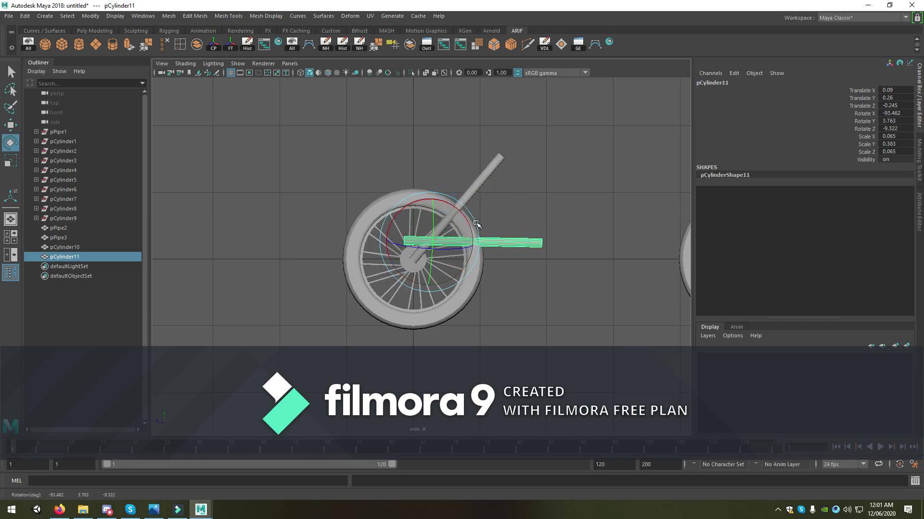
key("ctrl+z")
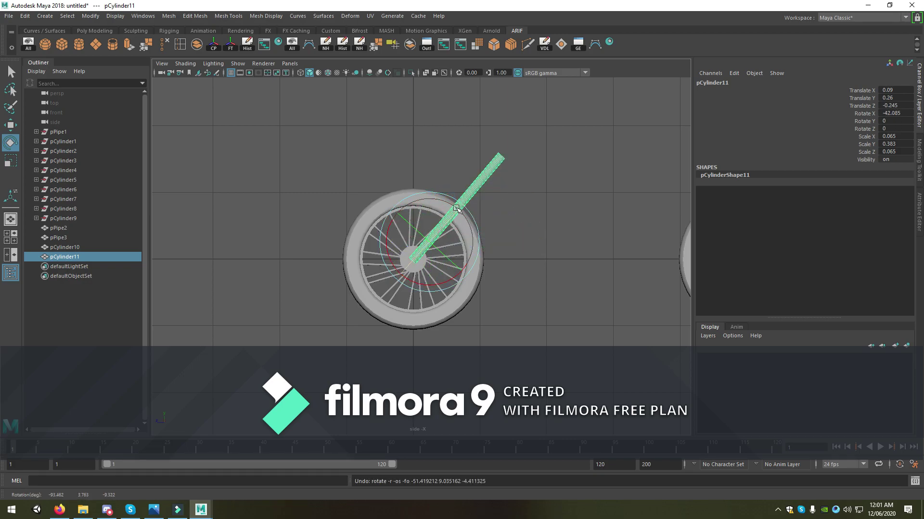
left_click_drag(457, 219, 465, 235)
key("ctrl+z")
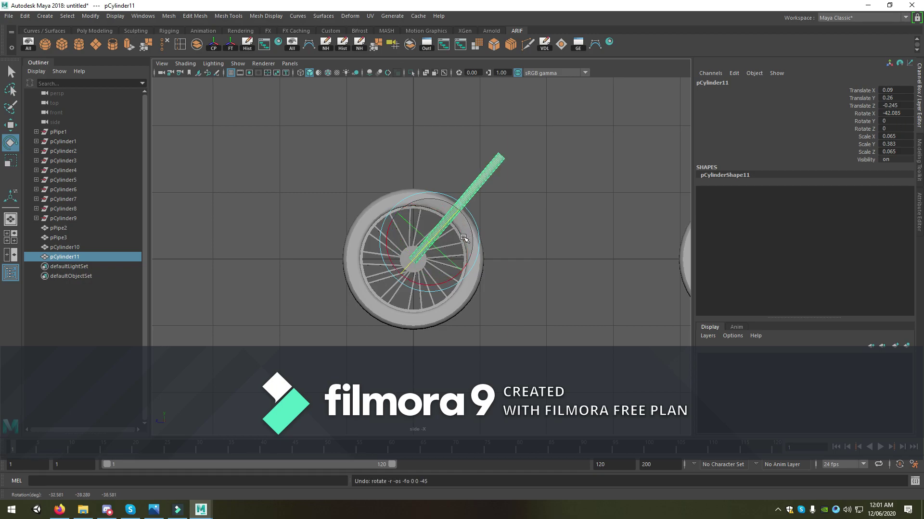
left_click_drag(465, 209, 487, 240)
key("ctrl+z")
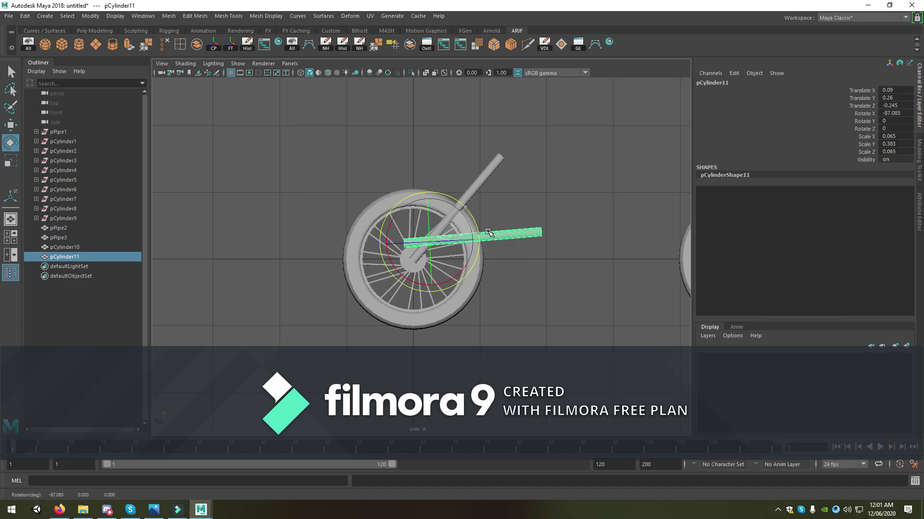
key("w")
left_click_drag(436, 199, 451, 213)
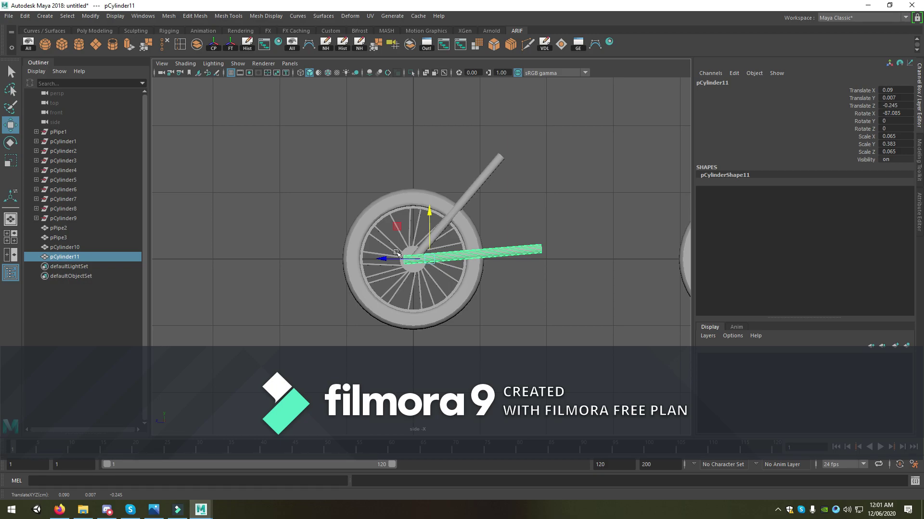
left_click_drag(382, 260, 391, 263)
Step: Level the copy's far-end vertices so the rod runs horizontally
right_click_drag(546, 248, 525, 249)
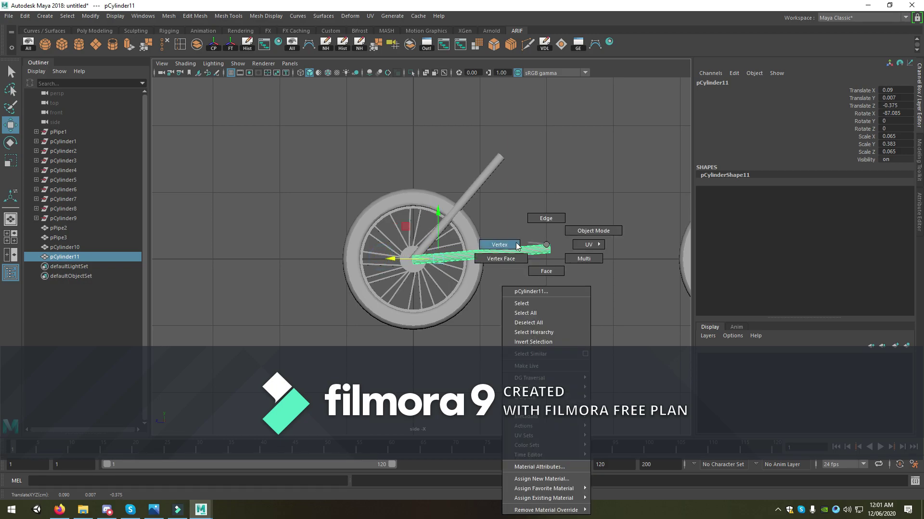
left_click_drag(608, 219, 520, 276)
left_click_drag(547, 210, 557, 218)
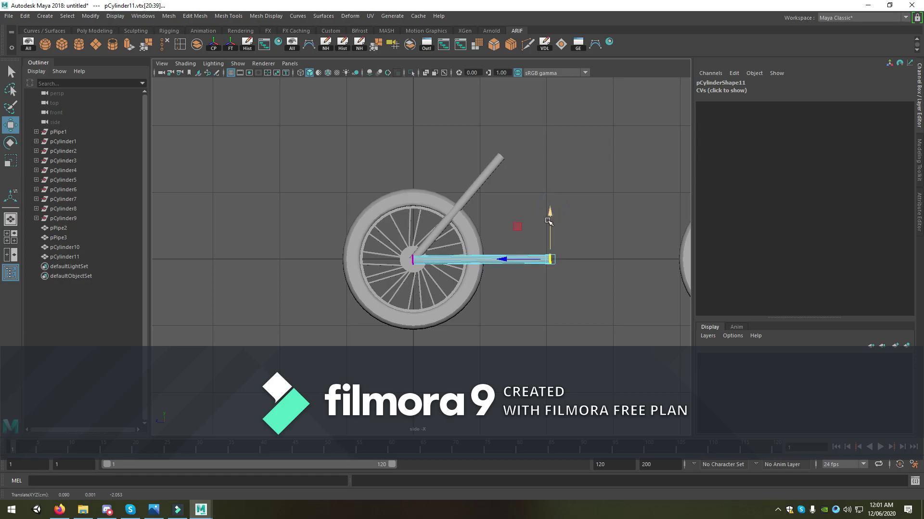
key("alt+Tab")
key("alt+Tab")
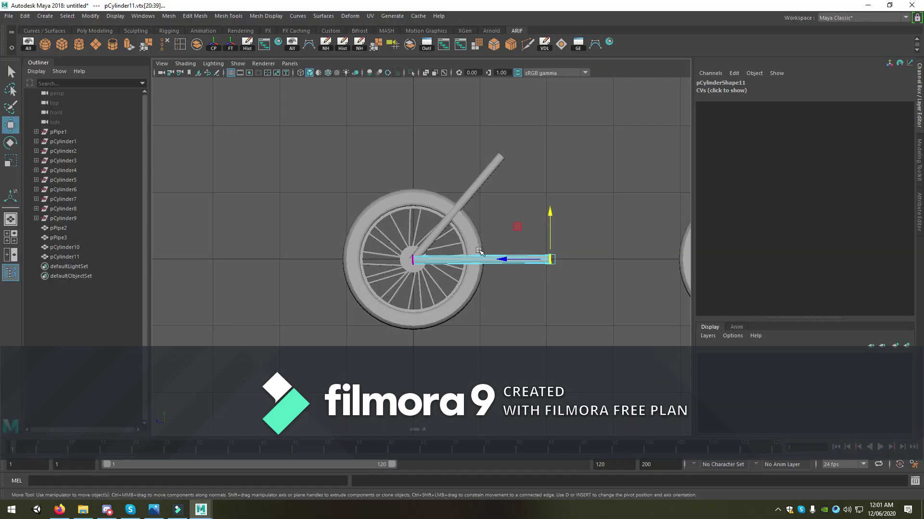
right_click(524, 245)
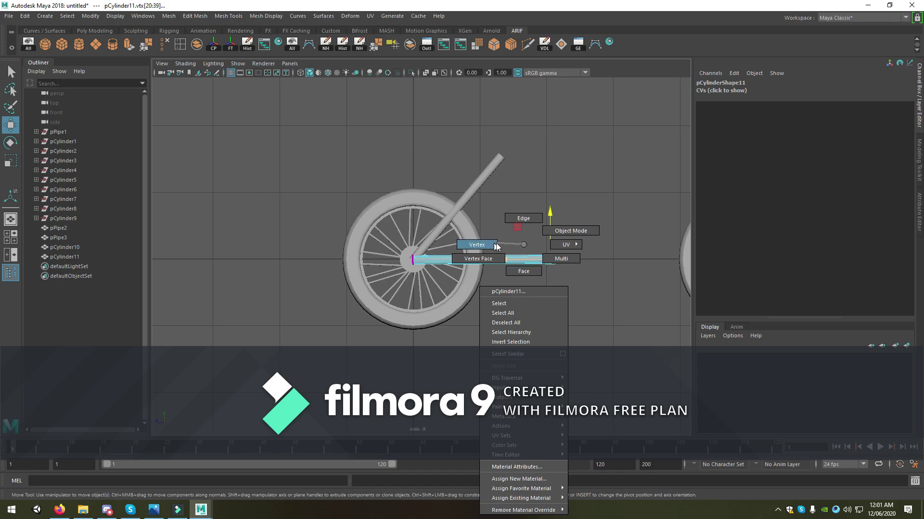
left_click(567, 231)
left_click(483, 187)
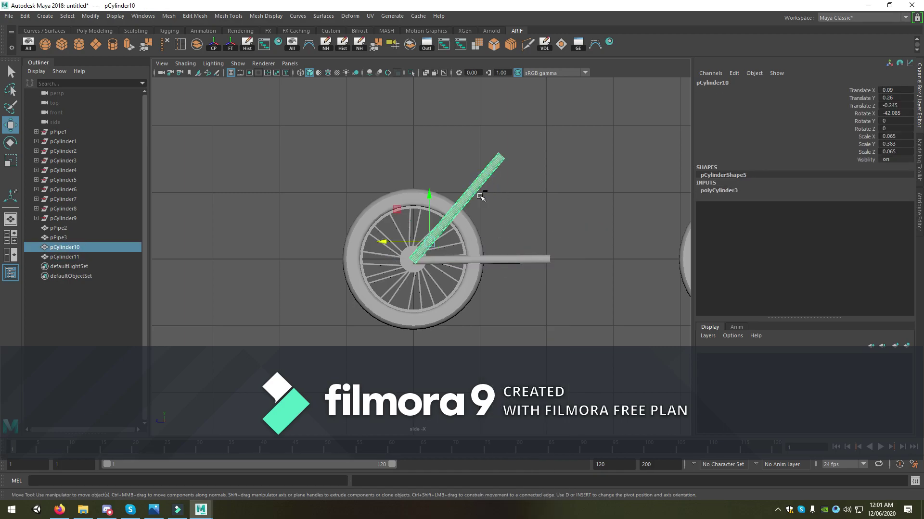
Step: Duplicate the slanted tube, lean the copy the other way and place it at the horizontal tube's end
key("ctrl+d")
left_click_drag(383, 242, 541, 231)
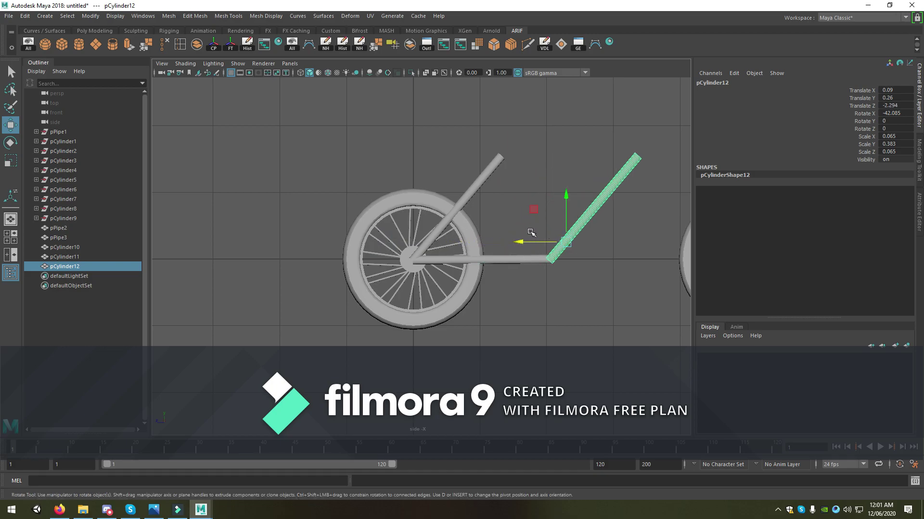
key("e")
left_click_drag(529, 218, 485, 317)
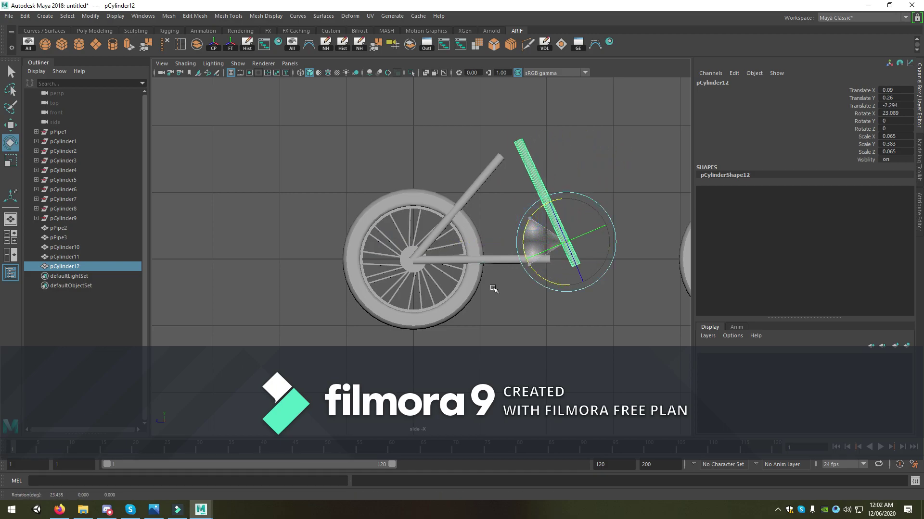
key("w")
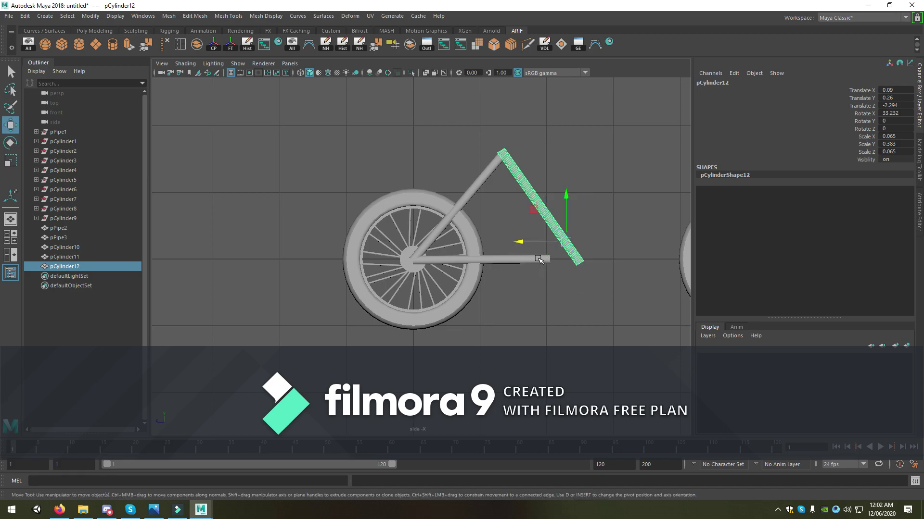
left_click_drag(524, 243, 499, 244)
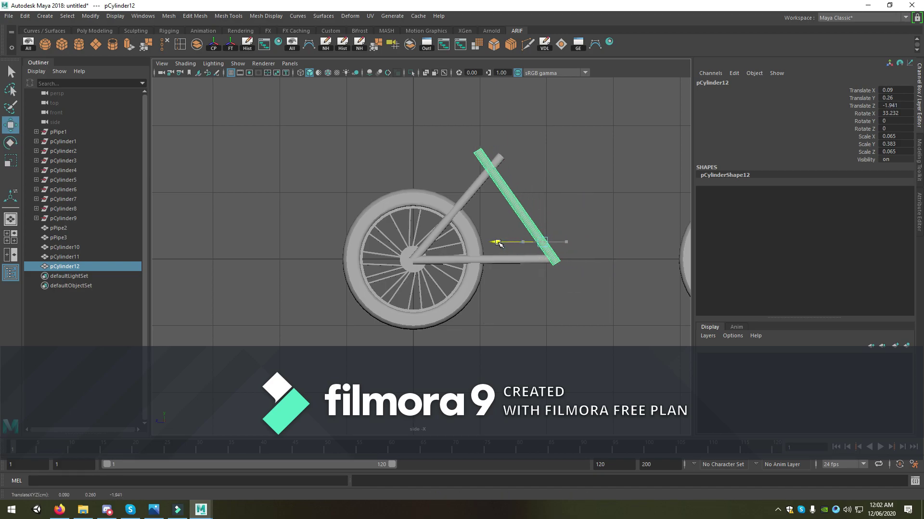
key("alt+Tab")
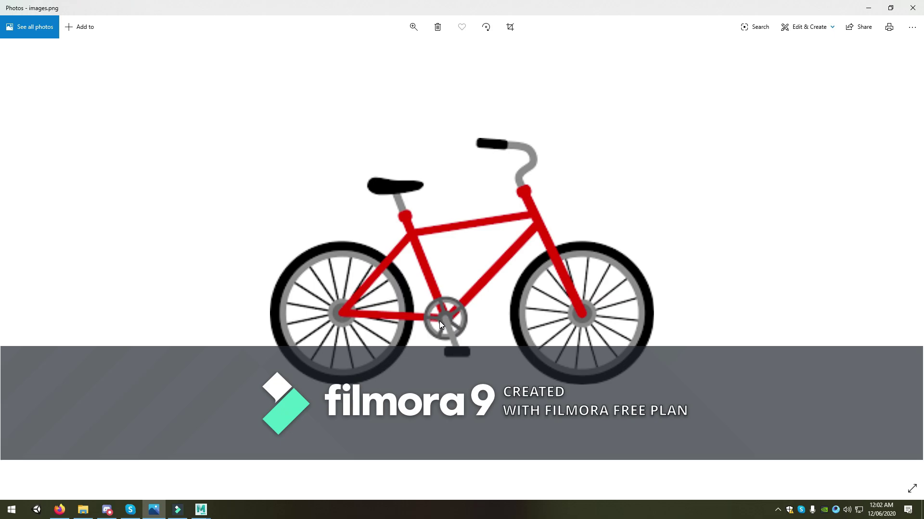
key("alt+Tab")
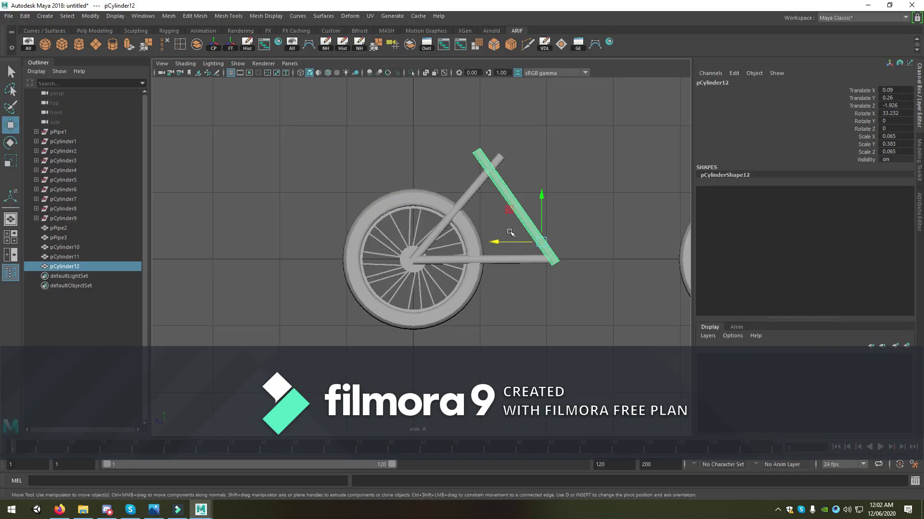
left_click_drag(540, 196, 541, 194)
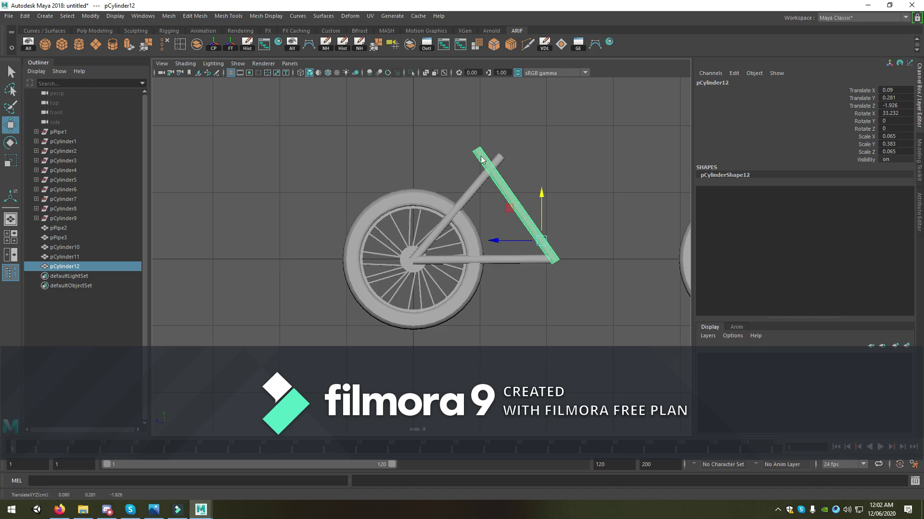
Step: Raise the copy's top vertex ring to meet the slanted tube, checking against the reference
right_click_drag(481, 158, 433, 150)
left_click_drag(461, 139, 527, 158)
left_click_drag(417, 147, 450, 148)
left_click_drag(493, 108, 481, 88)
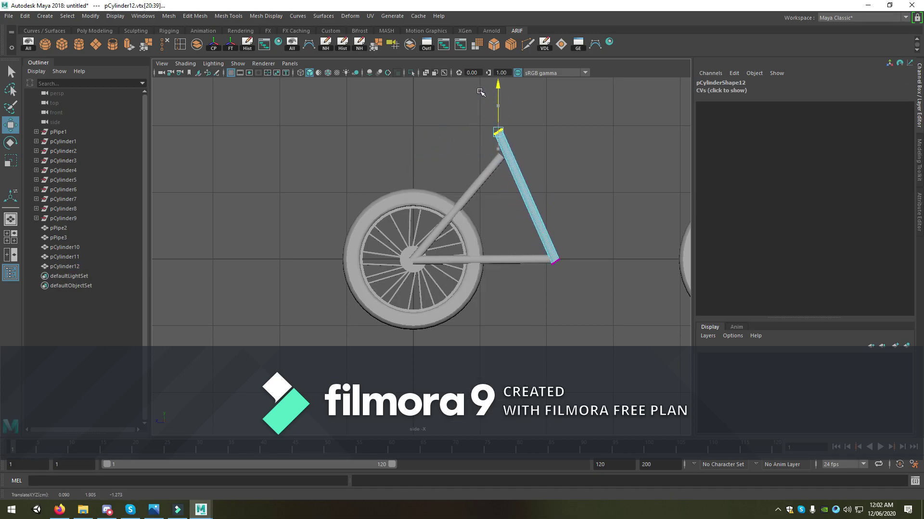
left_click_drag(453, 128, 447, 128)
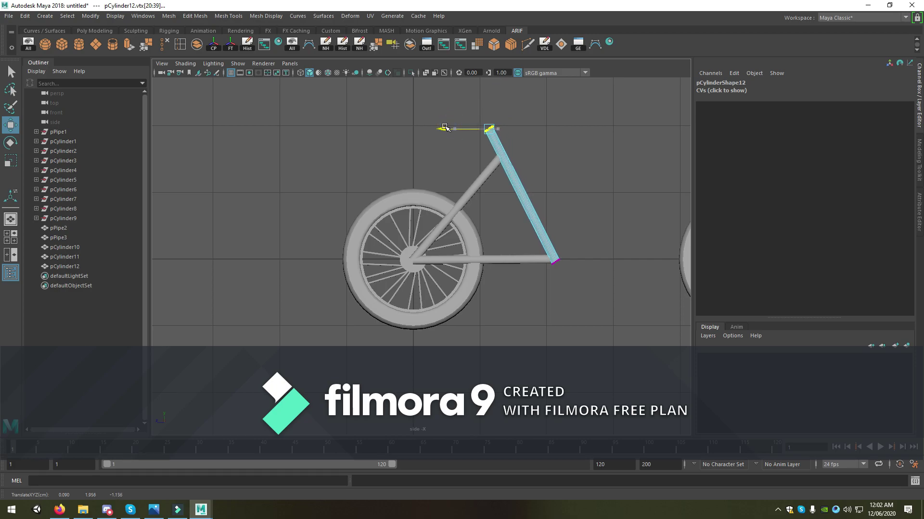
key("alt+Tab")
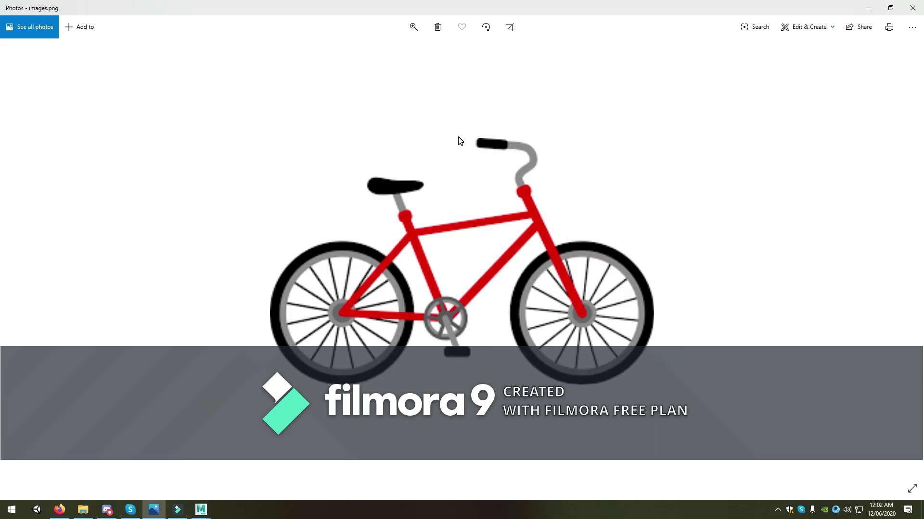
key("alt+Tab")
key("alt+Tab")
key("alt+Tab")
mouse_move(513, 220)
middle_mouse_down("alt")
mouse_move(448, 231)
mouse_move(299, 315)
middle_mouse_up("alt")
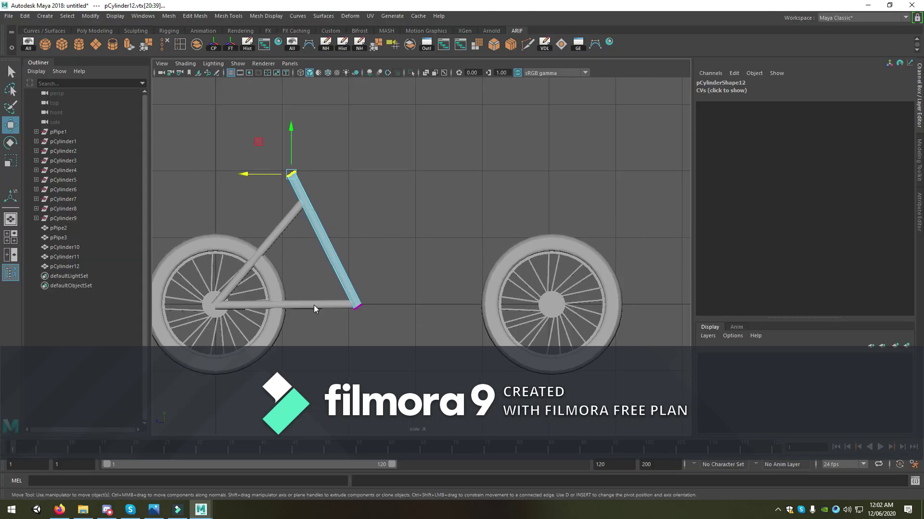
Step: Duplicate the horizontal tube, rotate the copy to -45 degrees and seat its lower end on the frame
right_click_drag(314, 309, 360, 231)
left_click(297, 302)
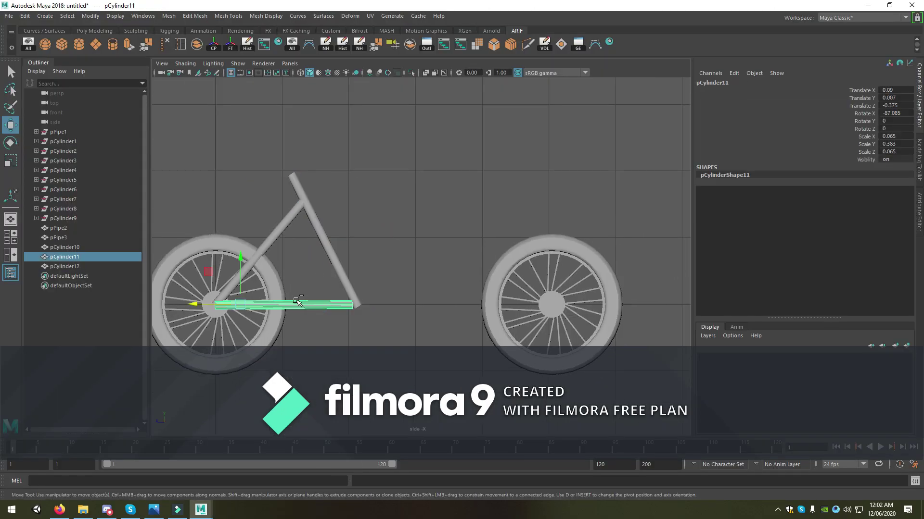
key("ctrl+d")
left_click_drag(193, 304, 330, 300)
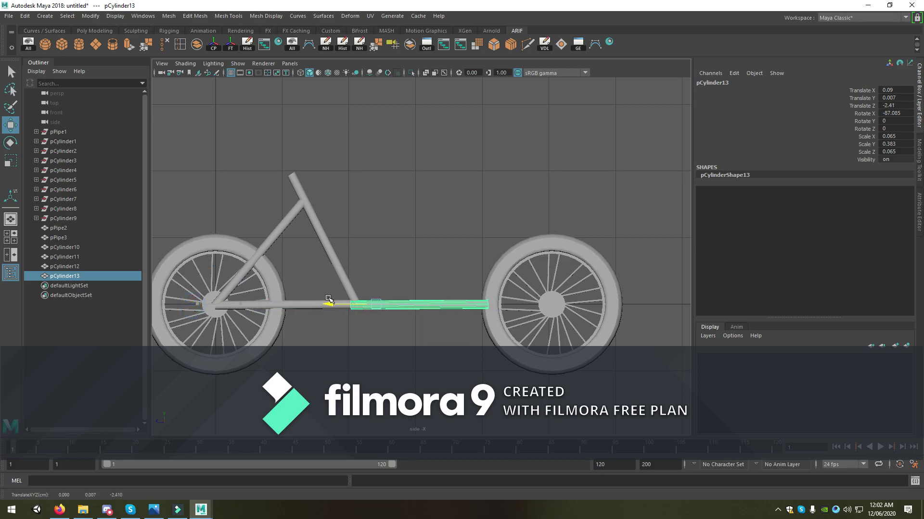
key("e")
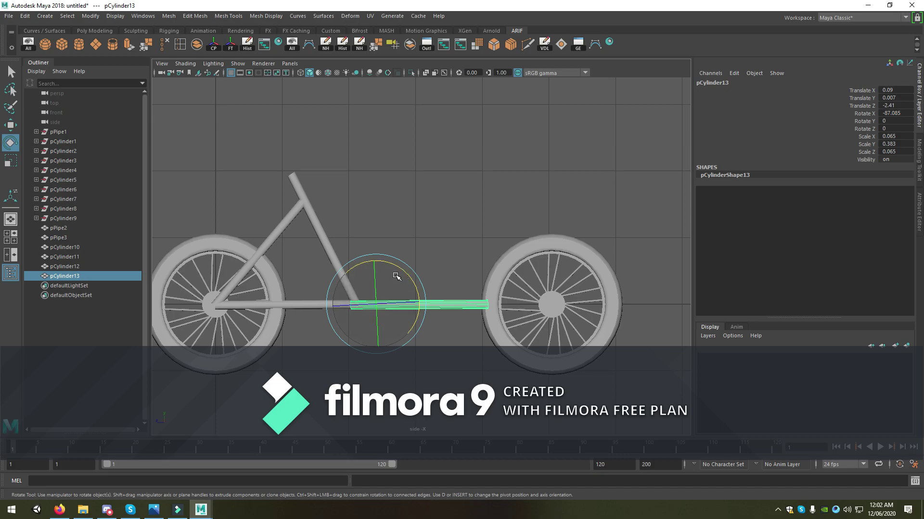
left_click_drag(407, 275, 380, 255)
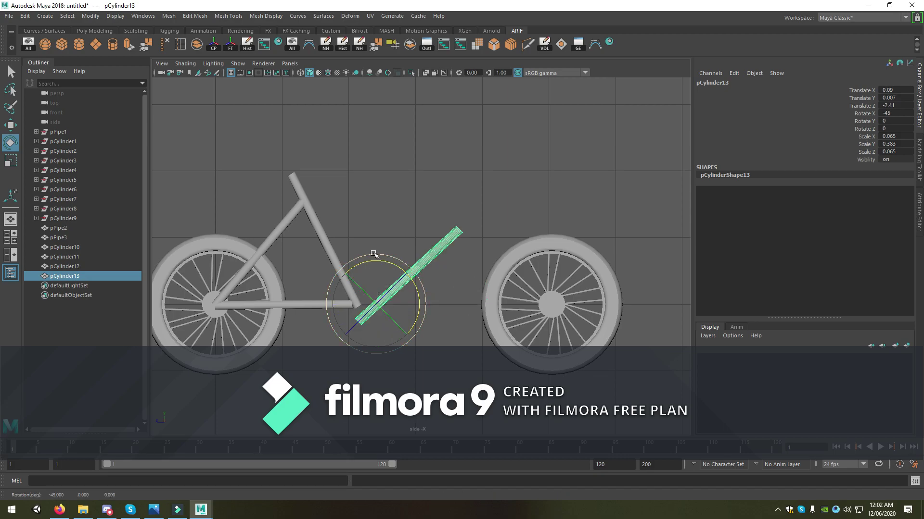
key("w")
left_click_drag(377, 257, 378, 241)
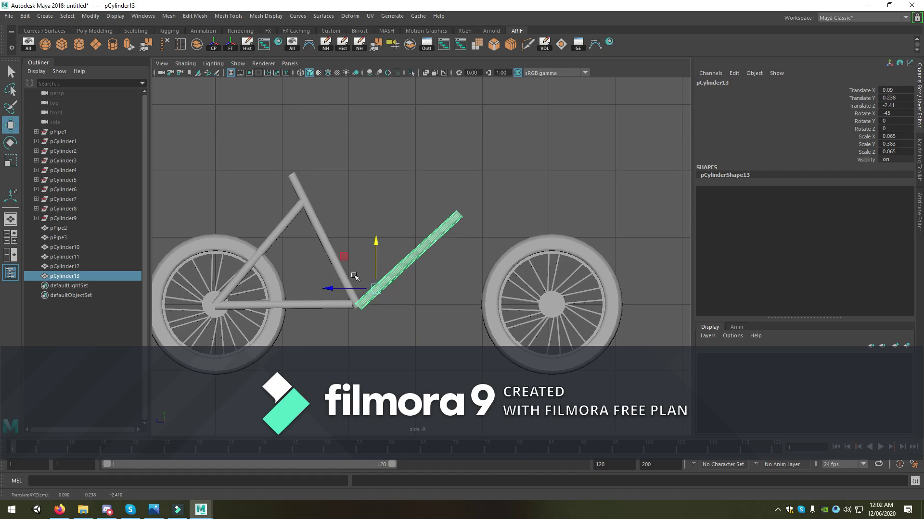
left_click_drag(334, 288, 327, 287)
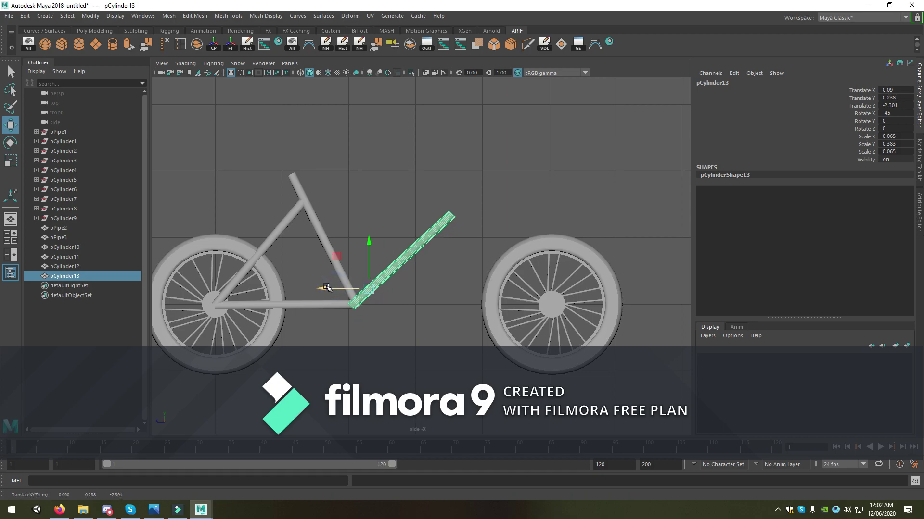
key("alt+Tab")
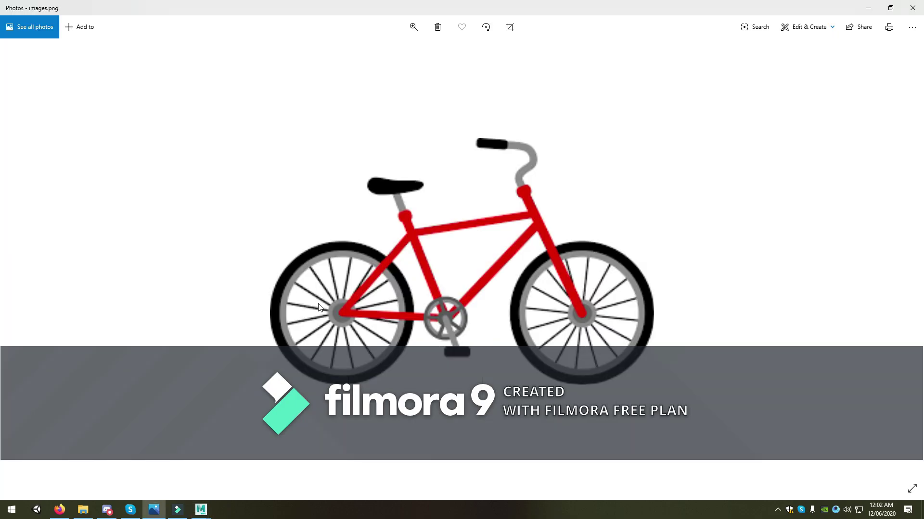
key("alt+Tab")
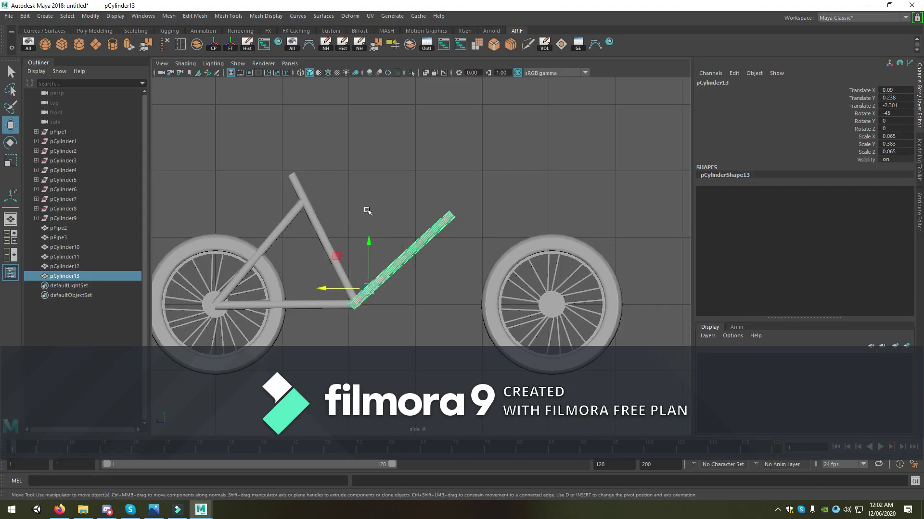
Step: Stretch the diagonal tube's top vertices up and forward toward the front wheel
right_click_drag(444, 214, 387, 214)
mouse_move(485, 235)
left_mouse_down()
mouse_move(426, 186)
mouse_move(451, 137)
left_mouse_up()
left_click_drag(414, 181, 438, 188)
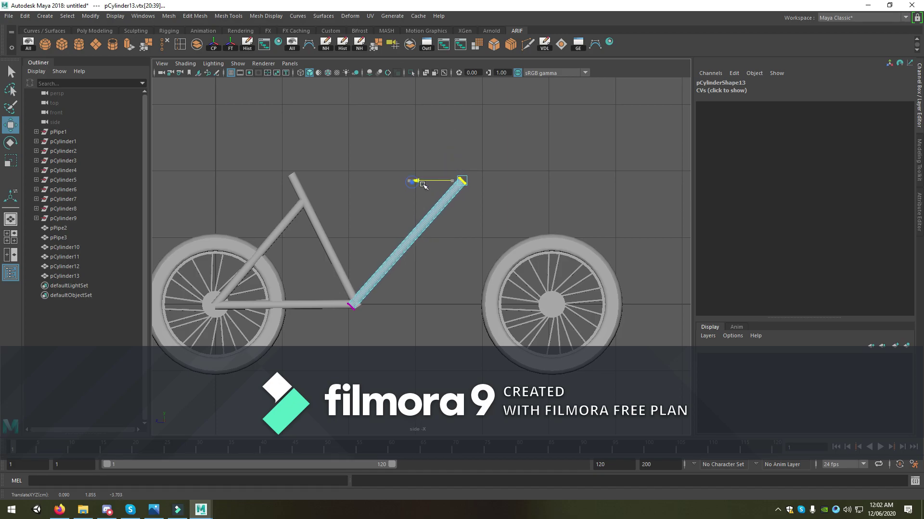
left_click_drag(477, 159, 479, 143)
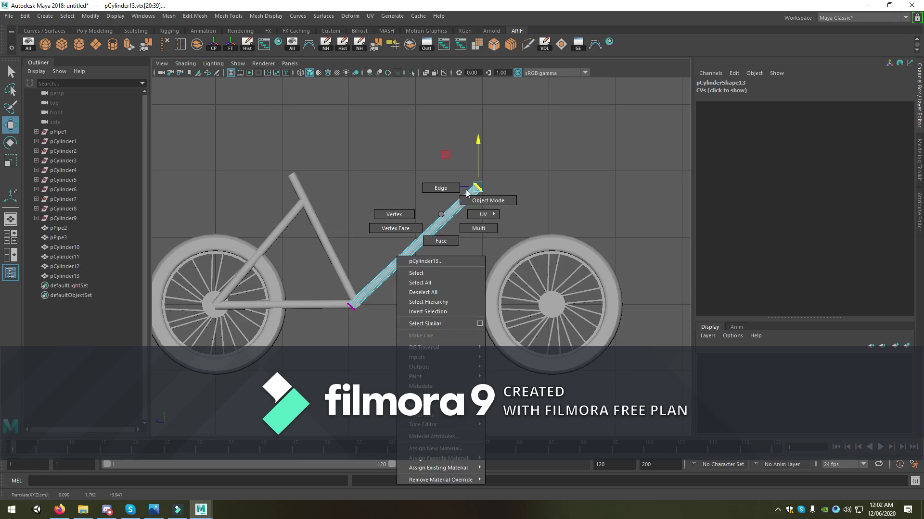
right_click_drag(440, 217, 414, 230)
Step: Duplicate the seat tube, rotate the copy to about 105° in X and place it as the top tube
left_click(313, 231)
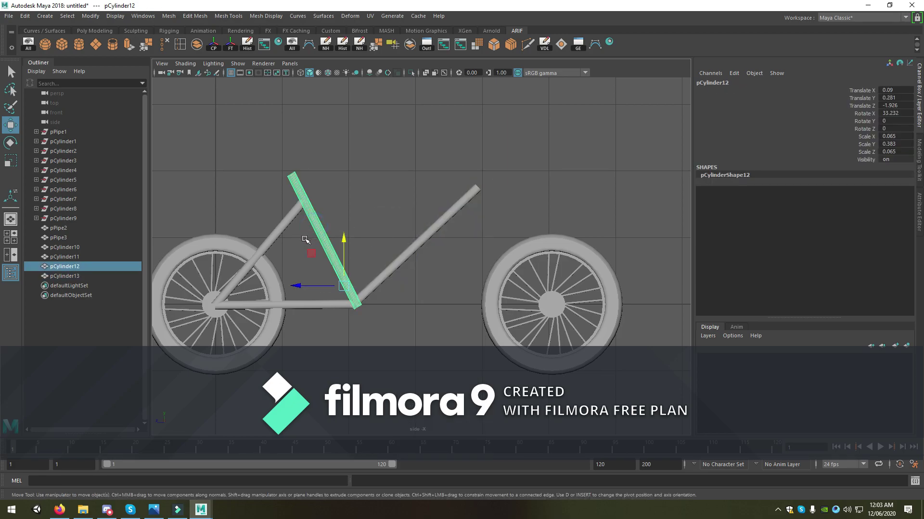
key("ctrl+d")
key("e")
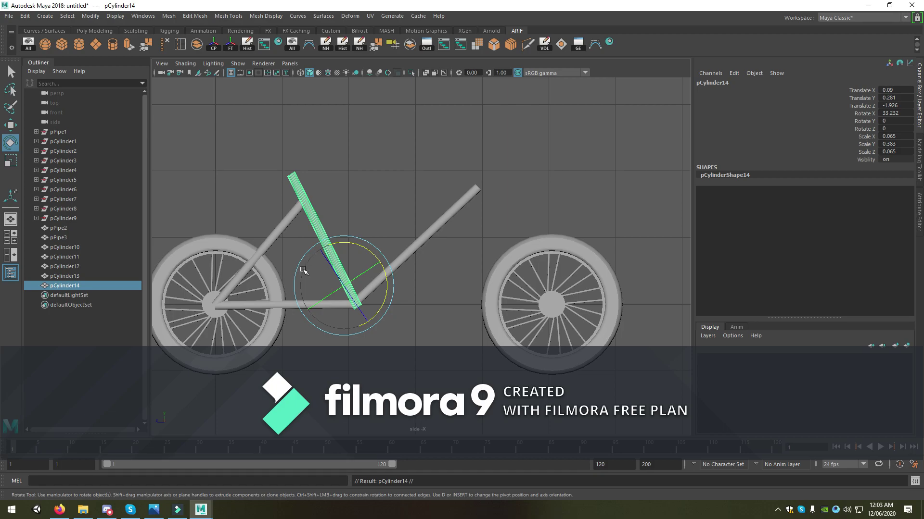
left_click_drag(354, 256, 317, 235)
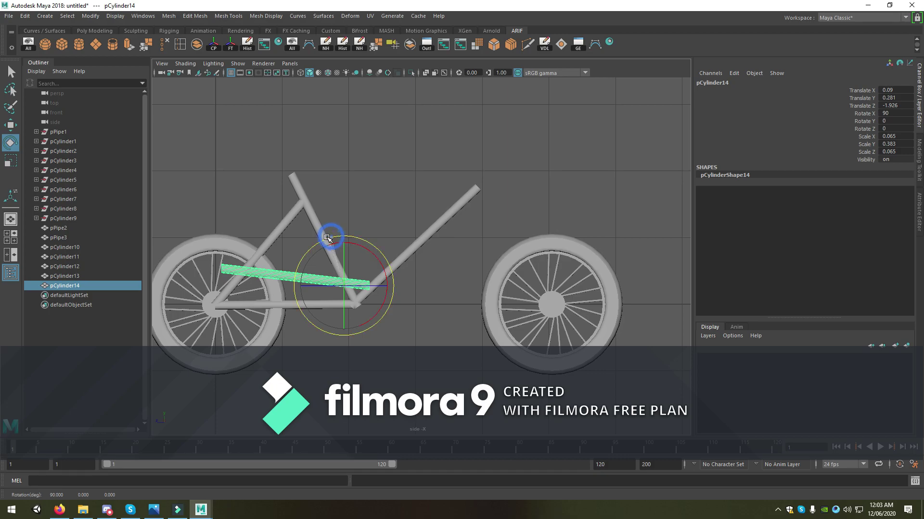
mouse_move(330, 239)
left_mouse_down()
mouse_move(369, 176)
mouse_move(380, 132)
left_mouse_up()
key("w")
left_click_drag(315, 180, 375, 192)
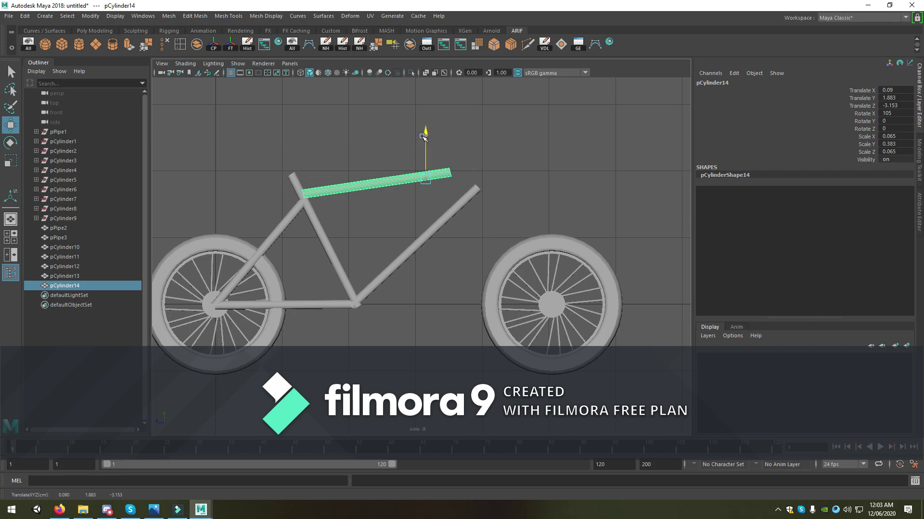
left_click_drag(422, 137, 428, 145)
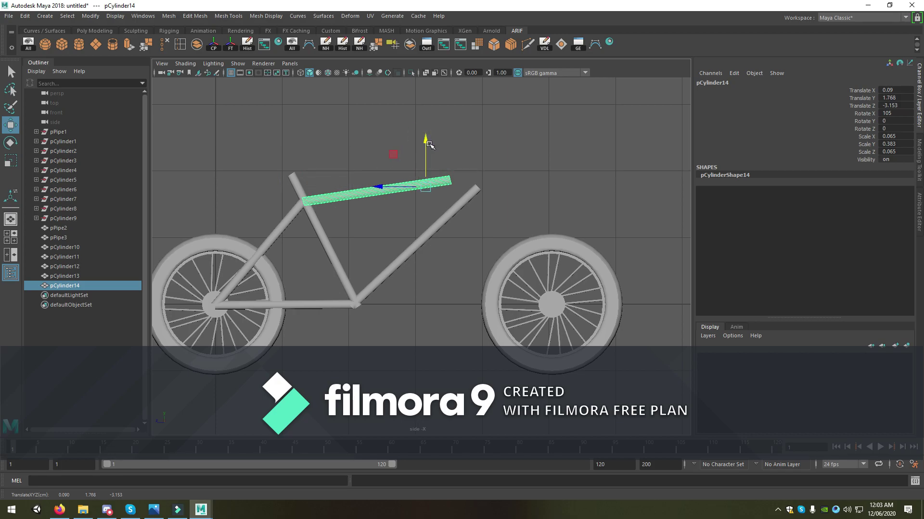
Step: Compare with the reference image and select the vertices at the top tube's front end
key("alt+Tab")
key("alt+Tab")
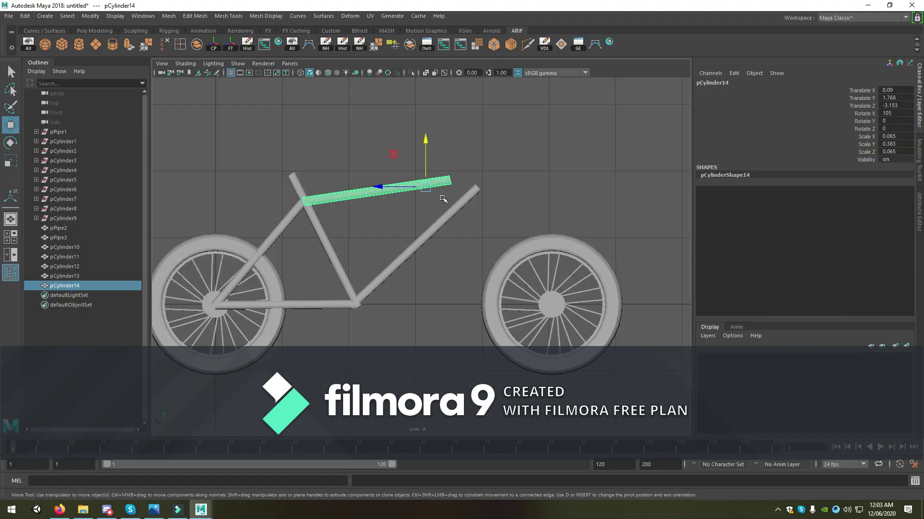
right_click(453, 184)
left_click(416, 191)
mouse_move(471, 155)
left_mouse_down()
mouse_move(398, 206)
mouse_move(419, 180)
left_mouse_up()
key("alt+Tab")
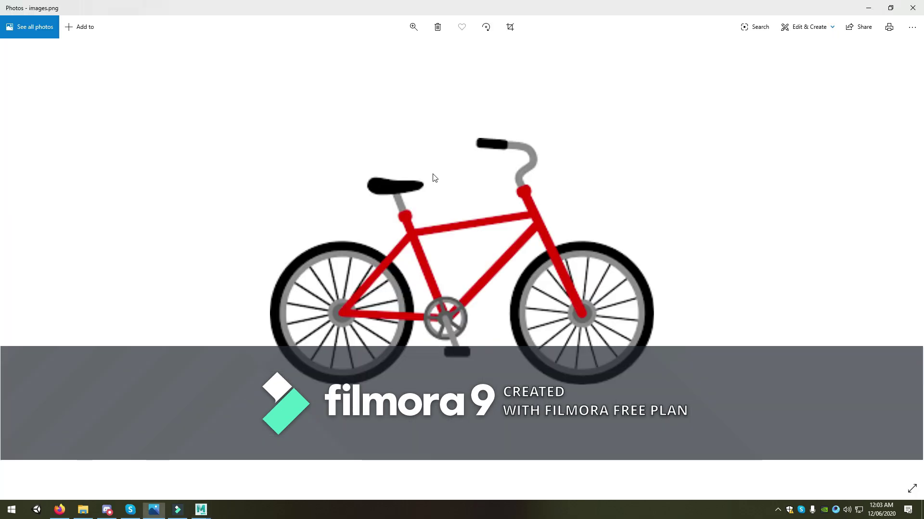
key("alt+Tab")
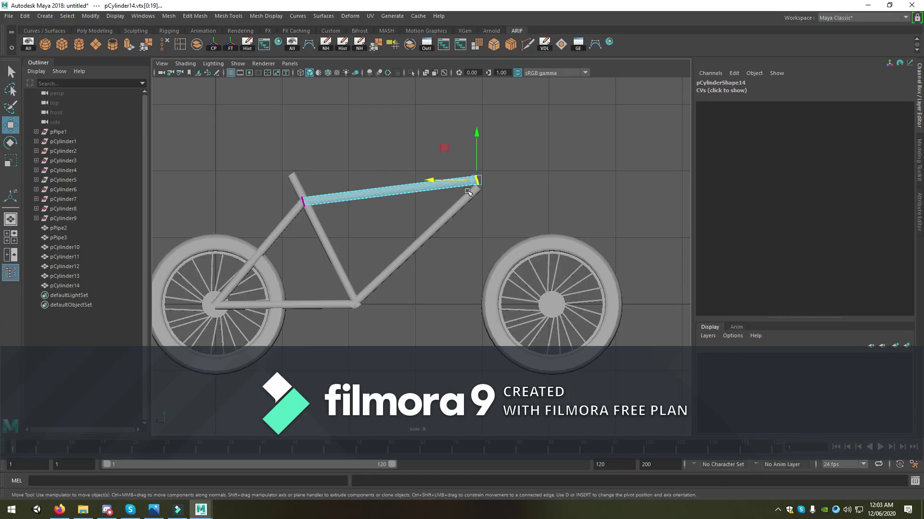
Step: Nudge the top tube's front-end vertices slightly back, checking against the reference image
middle_click_drag(430, 179, 425, 176)
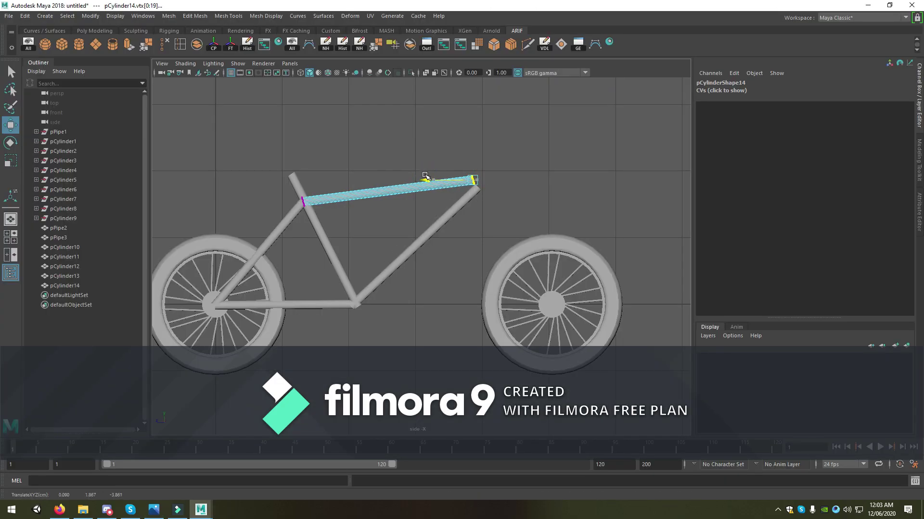
key("alt+Tab")
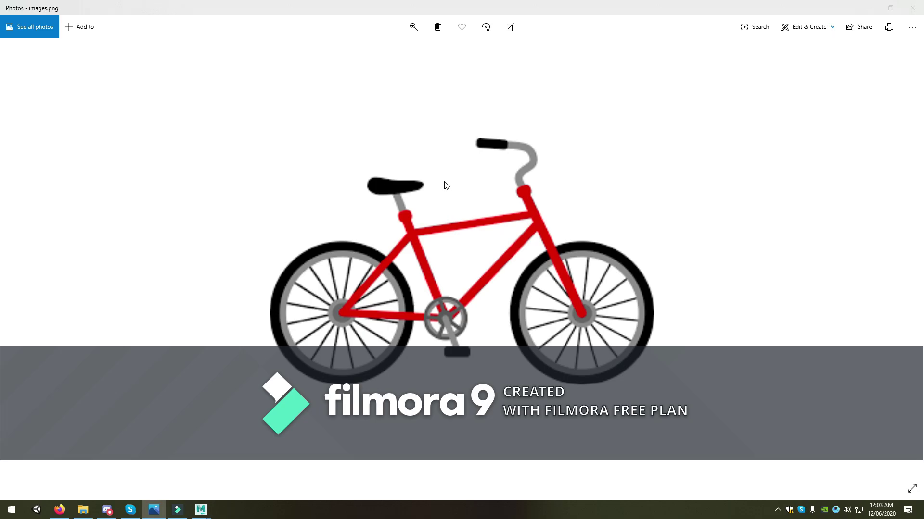
key("alt+Tab")
Step: In Object Mode, duplicate pCylinder12 and move the copy along Z onto the front wheel
right_click_drag(425, 244, 323, 261)
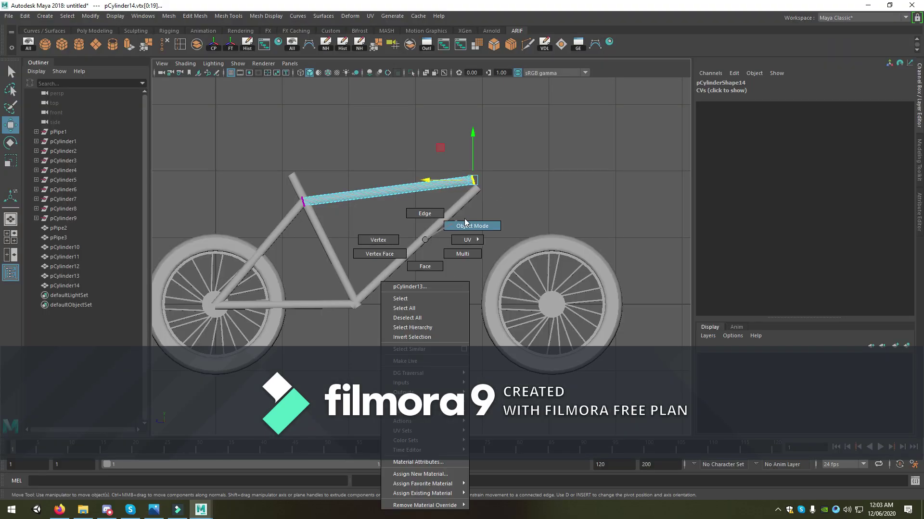
left_click(323, 254)
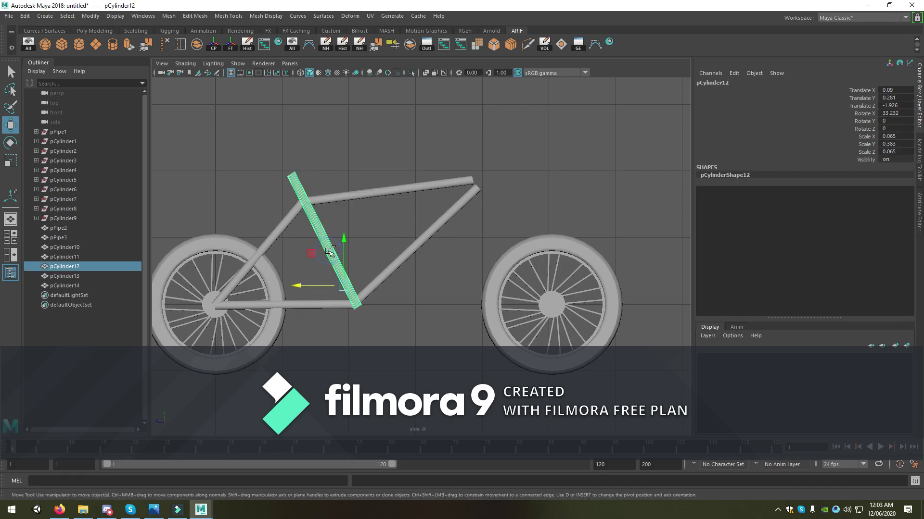
key("ctrl+d")
mouse_move(303, 286)
left_mouse_down()
mouse_move(500, 339)
mouse_move(479, 343)
left_mouse_up()
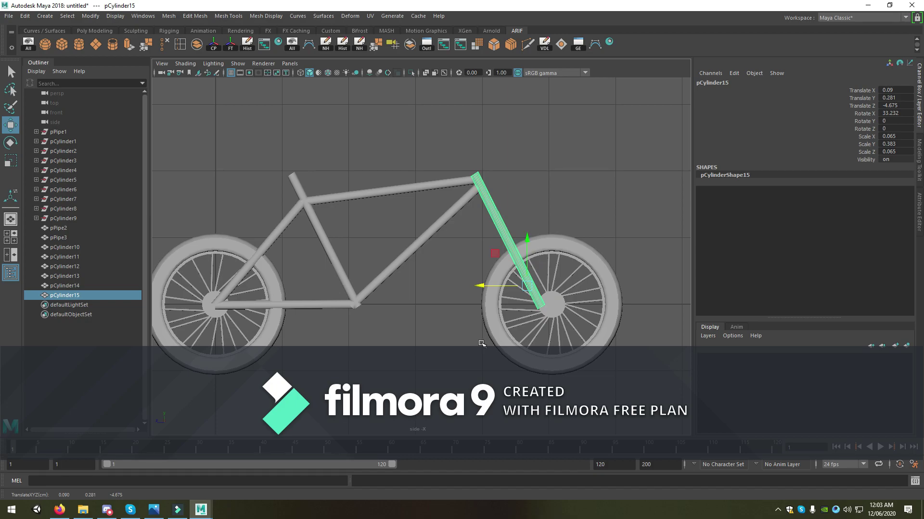
Step: Rotate pCylinder15 to 47.7 toward the frame and set its lower end on the front hub
key("e")
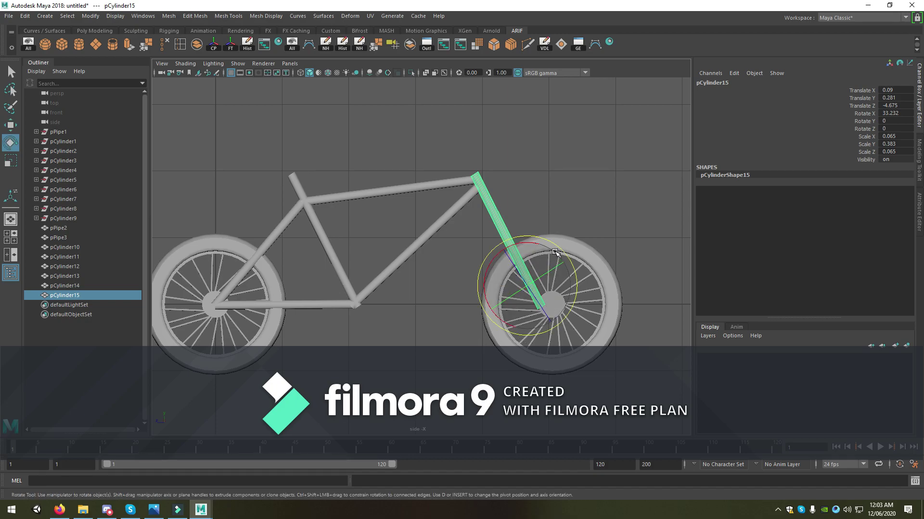
left_click_drag(556, 253, 538, 260)
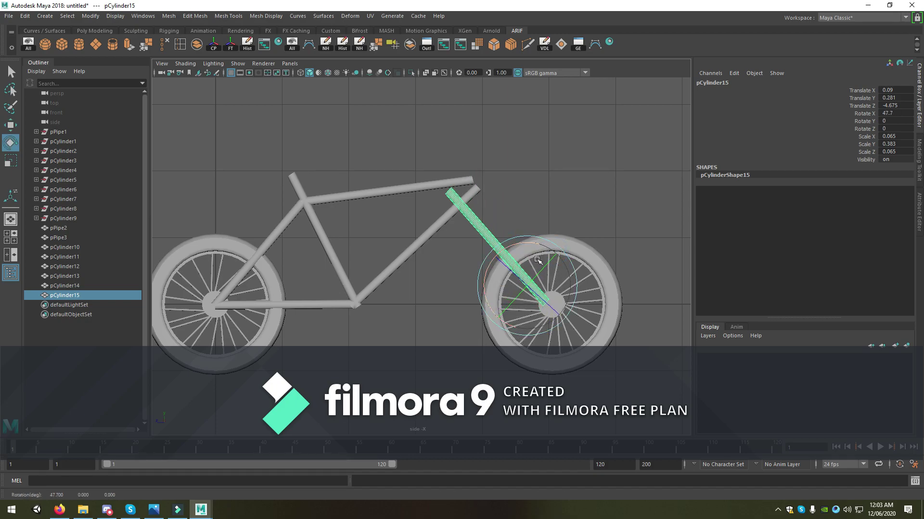
key("w")
left_click_drag(485, 285, 496, 285)
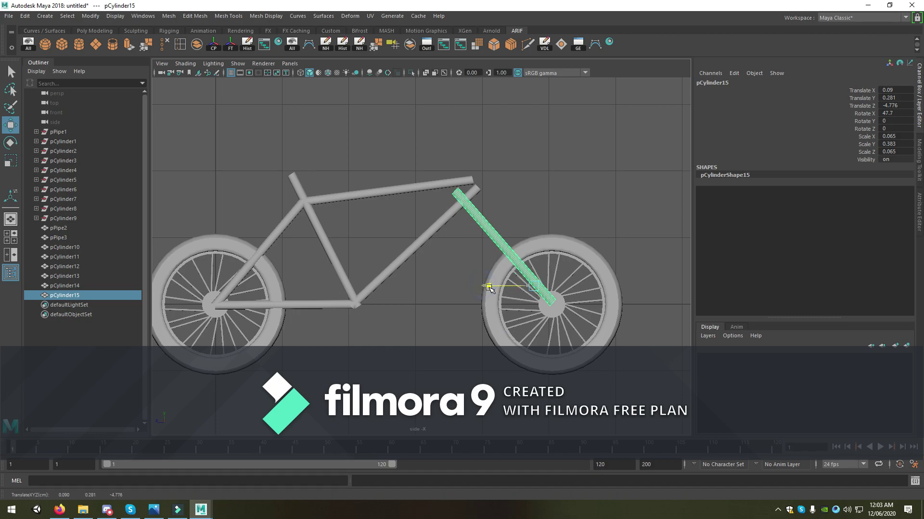
left_click_drag(537, 239, 534, 246)
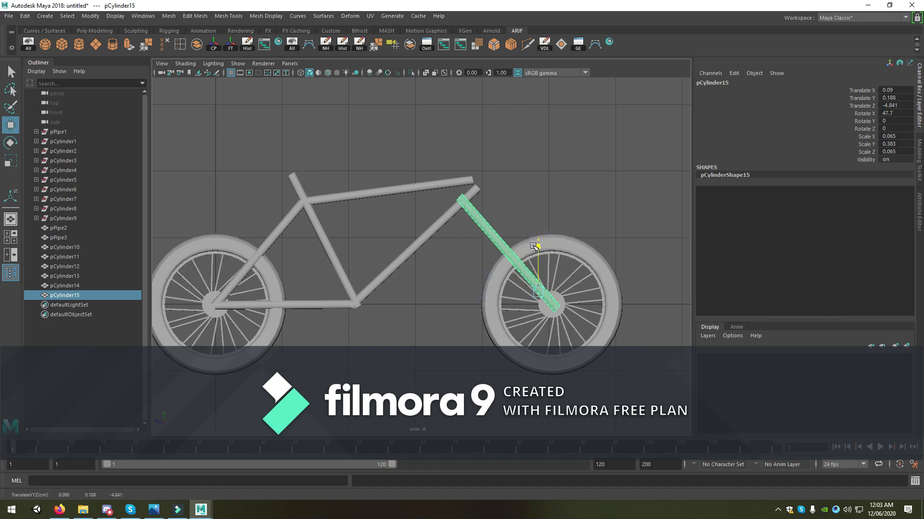
Step: Raise the fork's top-end vertices until they extend above the top tube
right_click_drag(476, 209, 470, 176)
left_click_drag(450, 183, 470, 194)
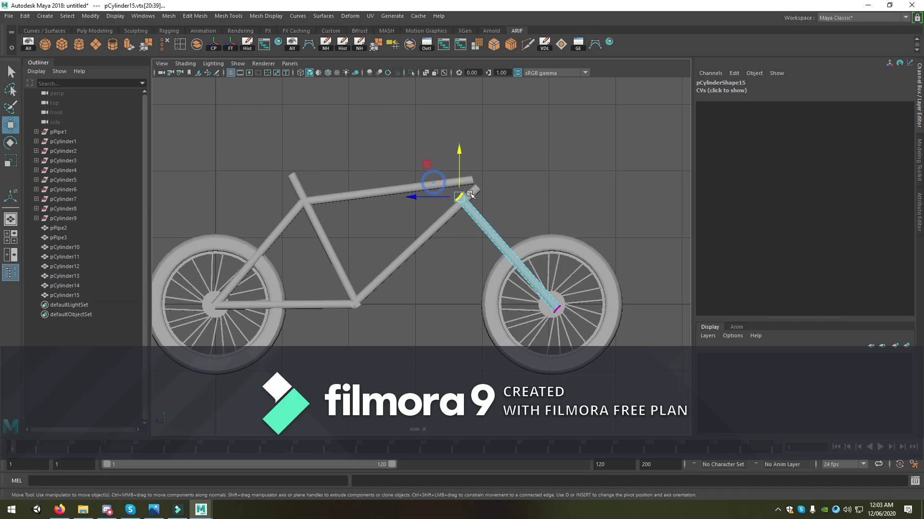
left_click_drag(463, 150, 466, 120)
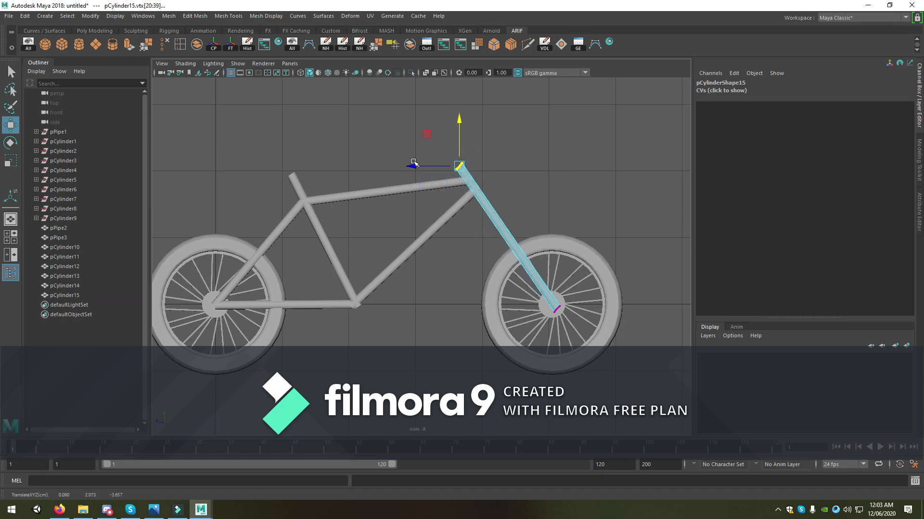
left_click_drag(413, 164, 425, 162)
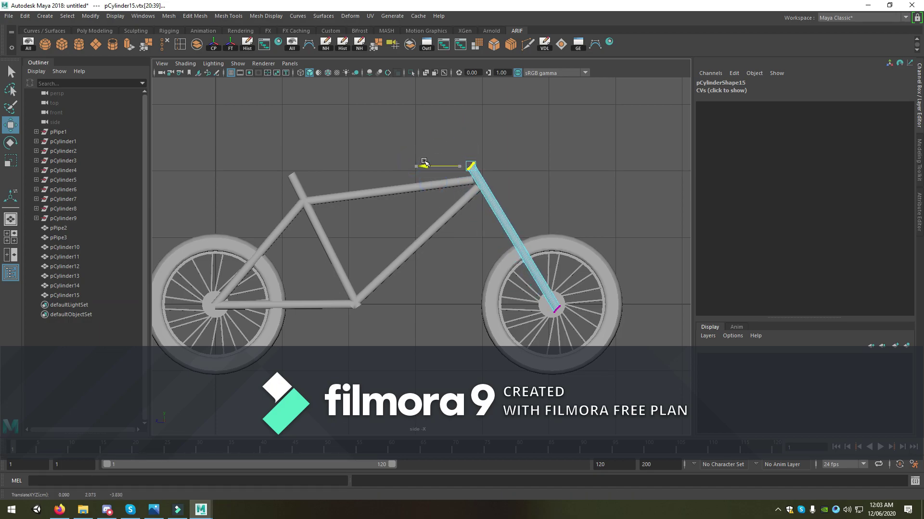
left_click_drag(471, 135, 454, 118)
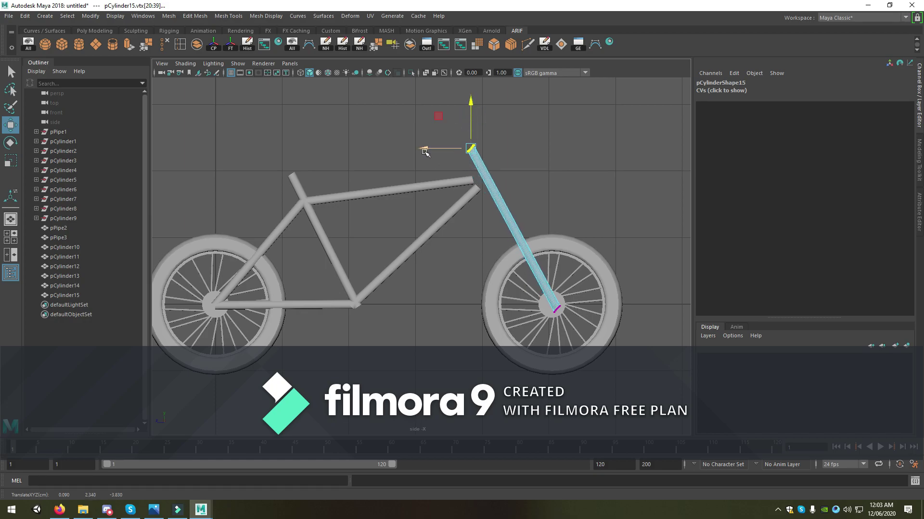
left_click_drag(425, 151, 409, 155)
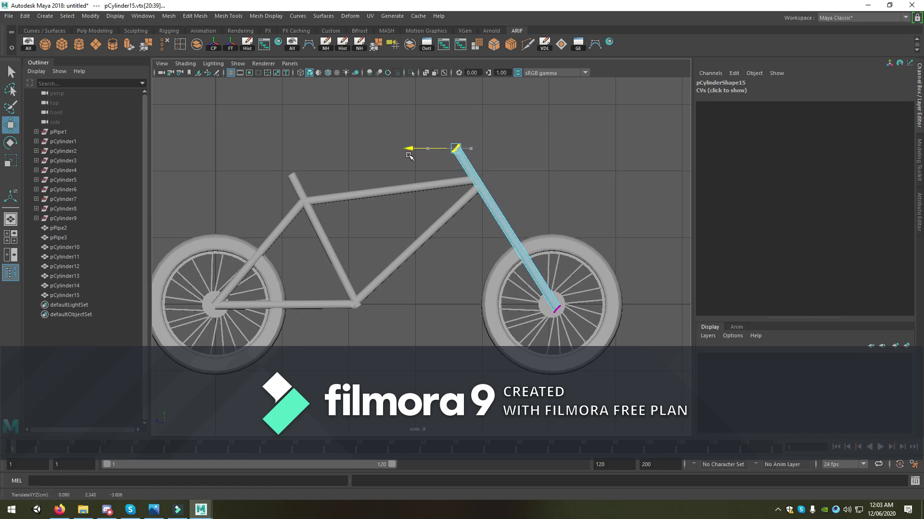
left_click(354, 307)
Step: Move the seat tube's bottom vertices down onto the bottom tube junction
scroll(350, 302, "up", 5)
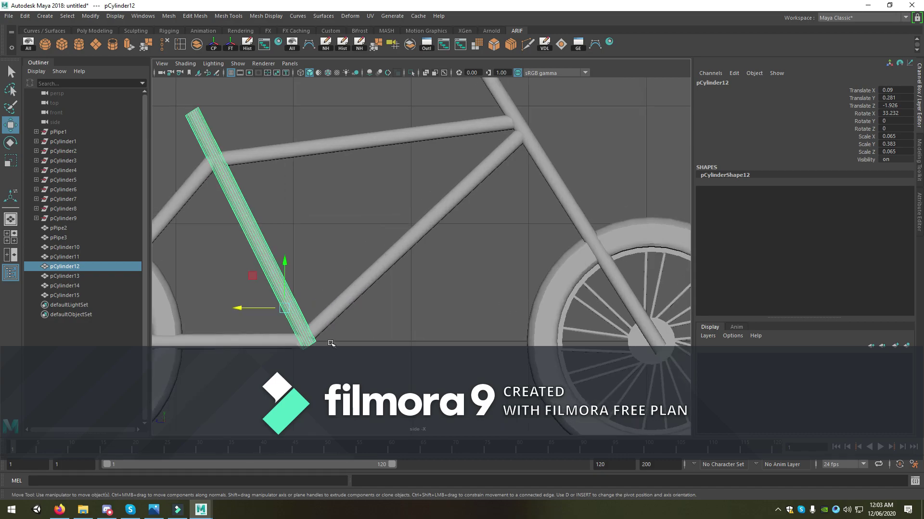
scroll(331, 343, "up", 1)
scroll(370, 337, "up", 1)
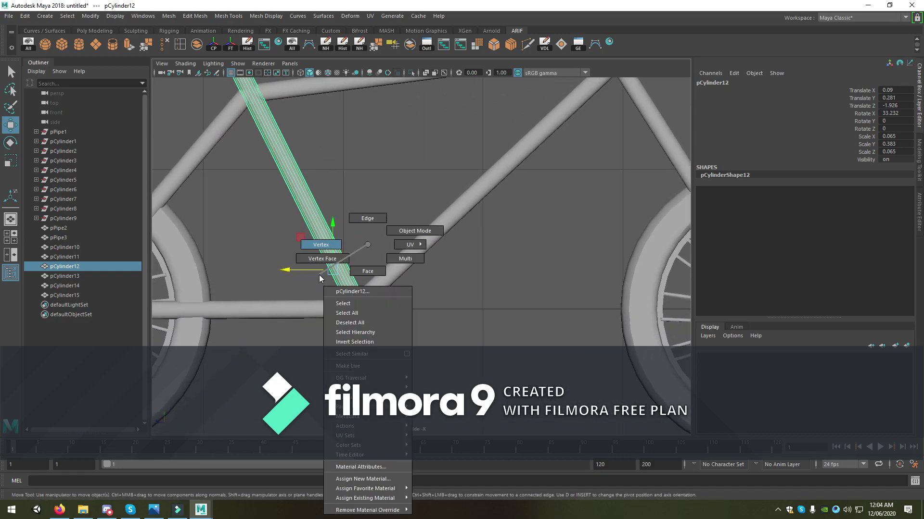
right_click_drag(329, 287, 356, 250)
left_click_drag(416, 285, 325, 367)
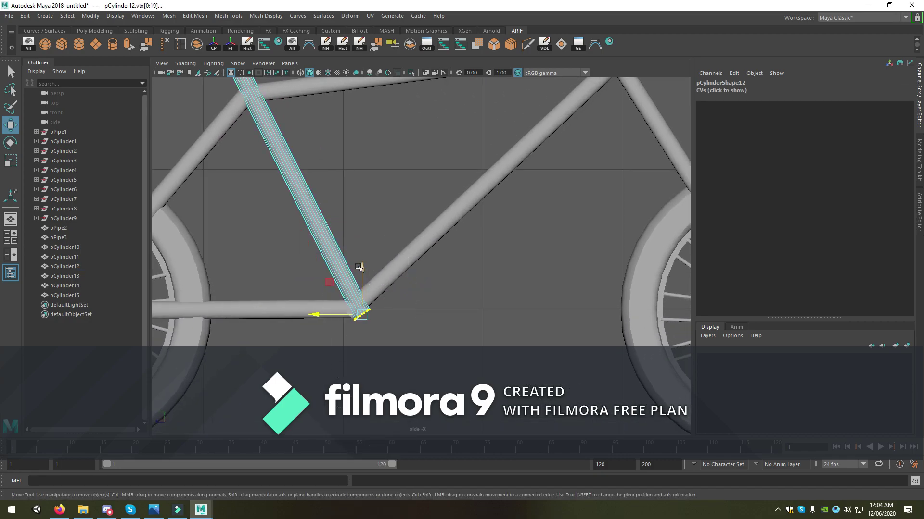
left_click_drag(359, 268, 359, 262)
left_click(319, 308)
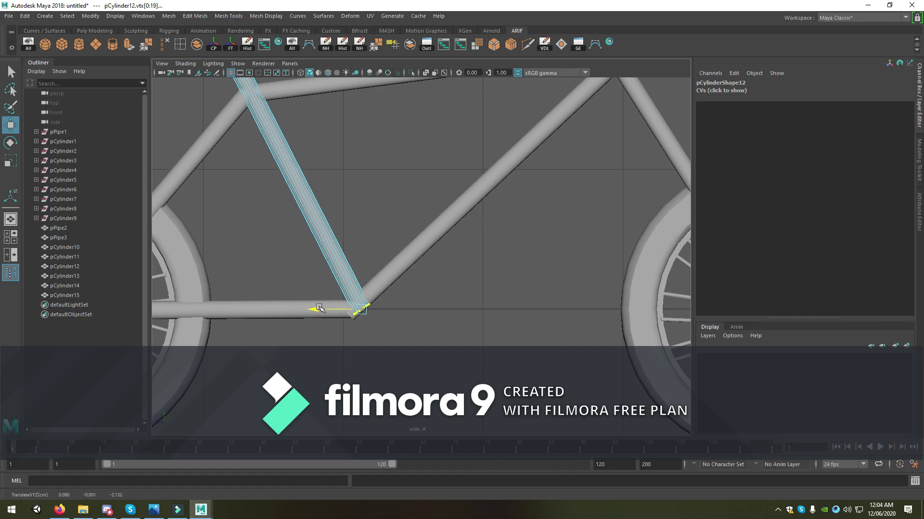
left_click(319, 308)
mouse_move(357, 244)
right_mouse_down()
mouse_move(356, 319)
mouse_move(312, 258)
right_mouse_up()
Step: Slide the diagonal down tube's bottom-end vertices onto the same junction, back in Object Mode
left_click(430, 251)
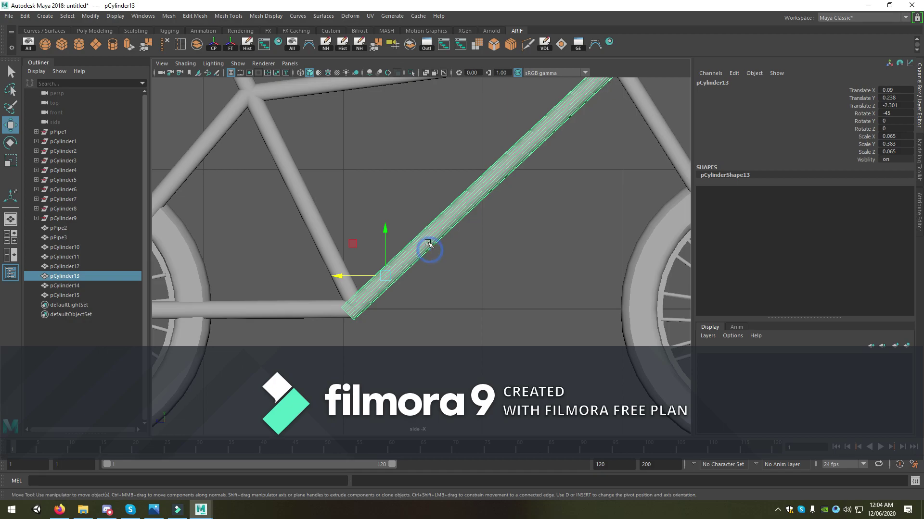
right_click_drag(429, 251, 404, 244)
mouse_move(398, 337)
left_mouse_down()
mouse_move(331, 287)
mouse_move(348, 264)
left_mouse_up()
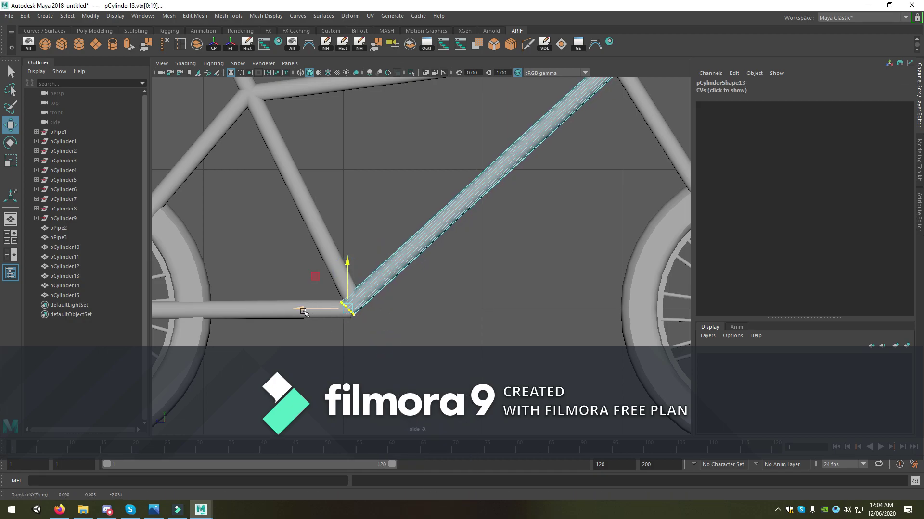
left_click_drag(303, 312, 300, 315)
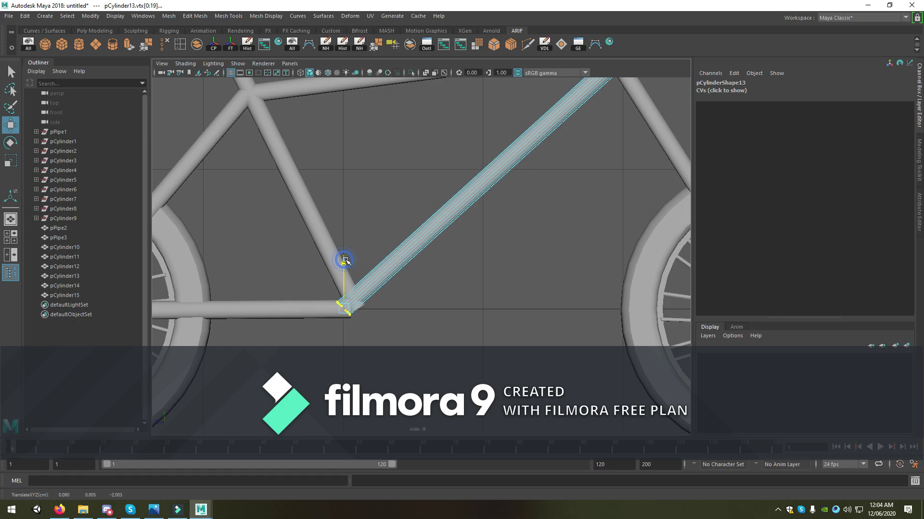
left_click(414, 342)
mouse_move(340, 244)
right_mouse_down()
mouse_move(412, 253)
mouse_move(432, 188)
right_mouse_up()
scroll(495, 240, "down", 5)
Step: Maximize the perspective view from the four-pane layout and orbit to a front three-quarter angle
scroll(455, 313, "up", 1)
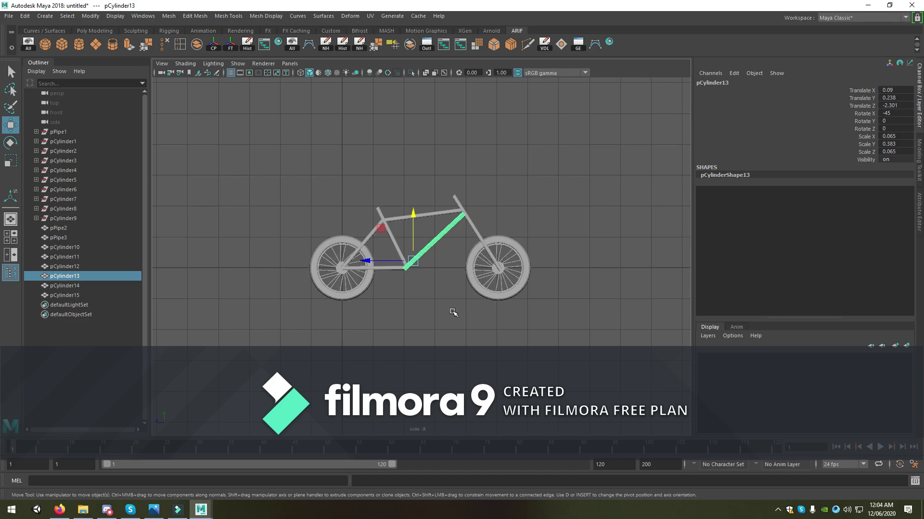
scroll(438, 289, "up", 2)
scroll(457, 274, "up", 3)
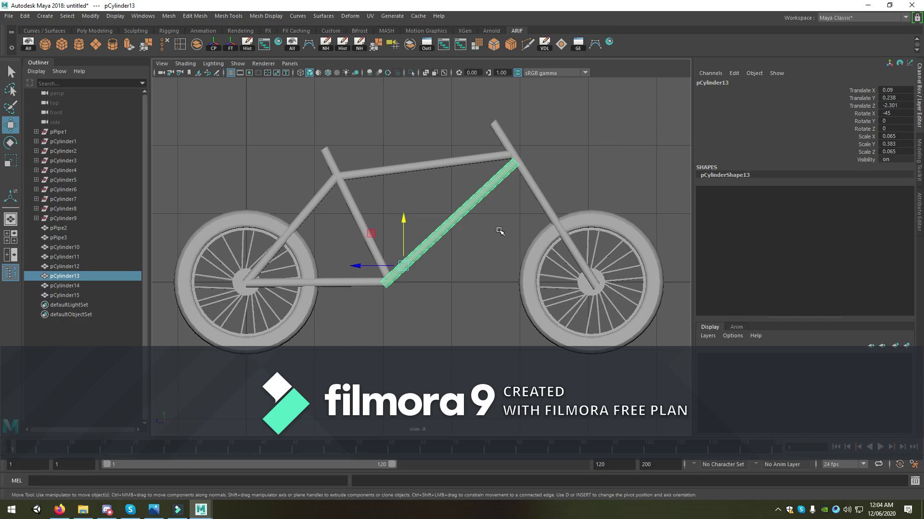
key("space")
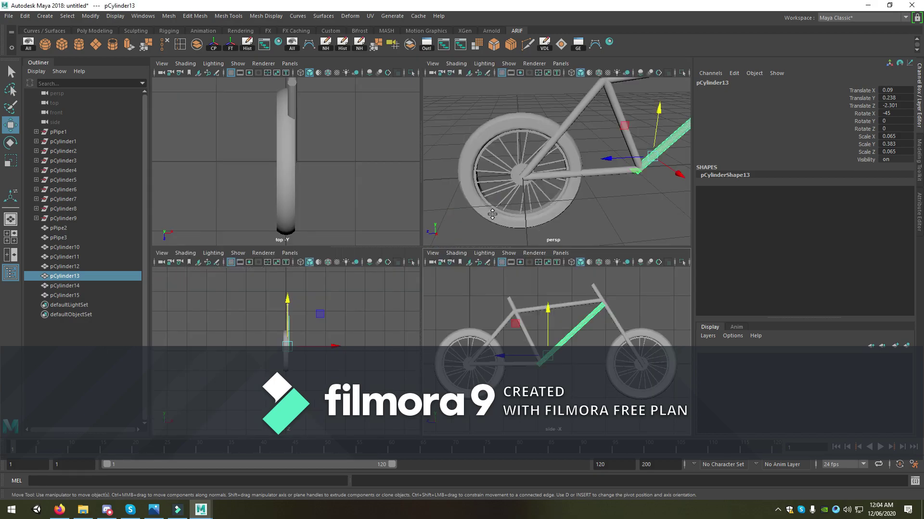
key("space")
mouse_move(483, 214)
left_mouse_down("alt")
mouse_move(521, 250)
mouse_move(402, 256)
mouse_move(467, 278)
mouse_move(450, 233)
left_mouse_up("alt")
Step: Duplicate pCylinder10 and pCylinder15 and shift the copies sideways along X
left_click(450, 209, "shift")
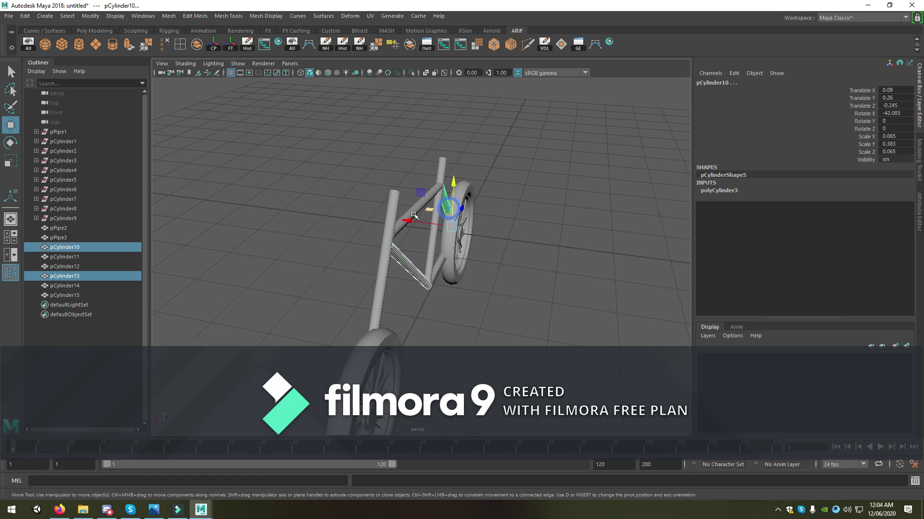
left_click(390, 244)
left_click(449, 209, "shift")
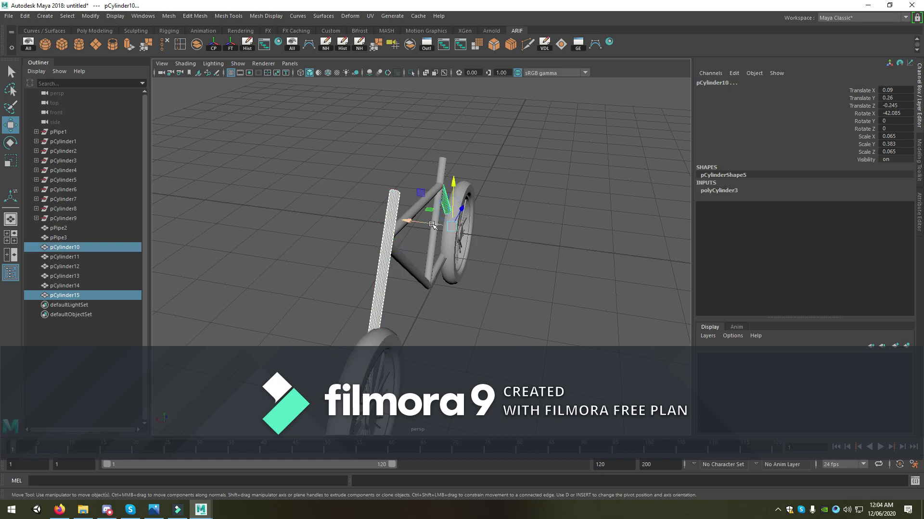
key("ctrl+d")
mouse_move(425, 233)
left_mouse_down()
mouse_move(413, 218)
mouse_move(388, 242)
mouse_move(455, 265)
mouse_move(382, 268)
mouse_move(404, 269)
left_mouse_up()
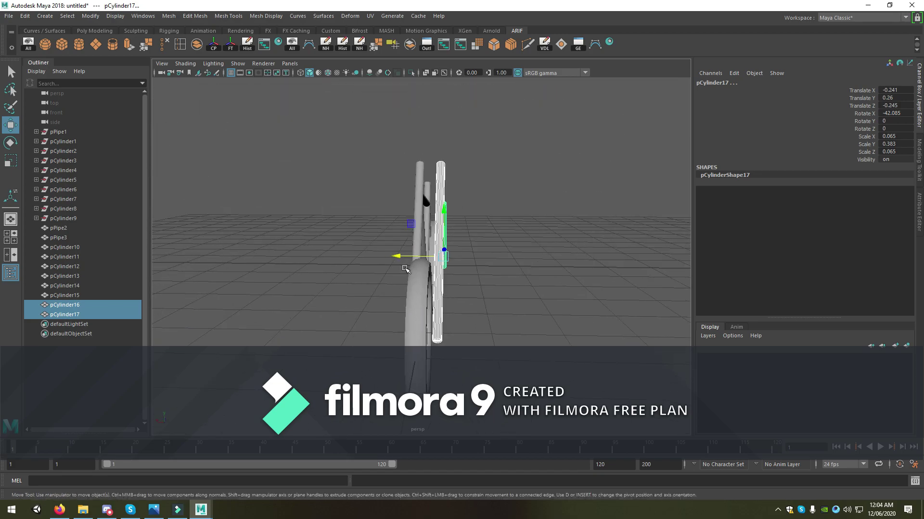
Step: Fine-tune the X spacing of the copied tubes pCylinder16 and pCylinder17
scroll(394, 282, "up", 2)
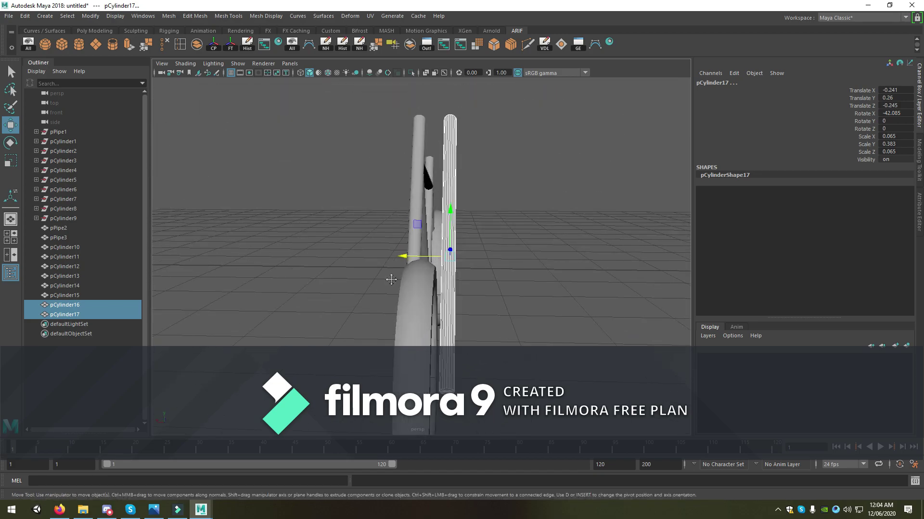
left_click_drag(391, 280, 387, 295, "alt")
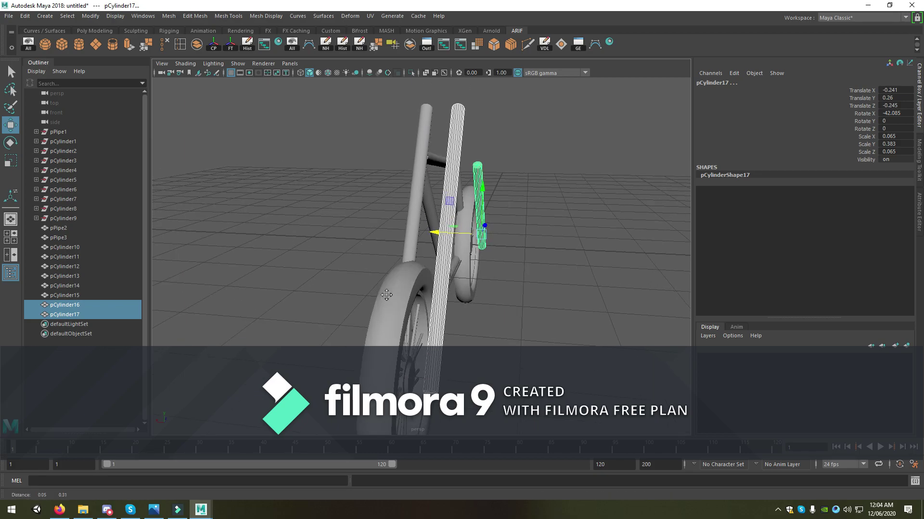
mouse_move(439, 234)
left_mouse_down()
mouse_move(384, 245)
mouse_move(382, 258)
mouse_move(295, 262)
mouse_move(392, 236)
left_mouse_up()
left_click(420, 208)
right_click(419, 209)
left_click(380, 213)
right_click(392, 237)
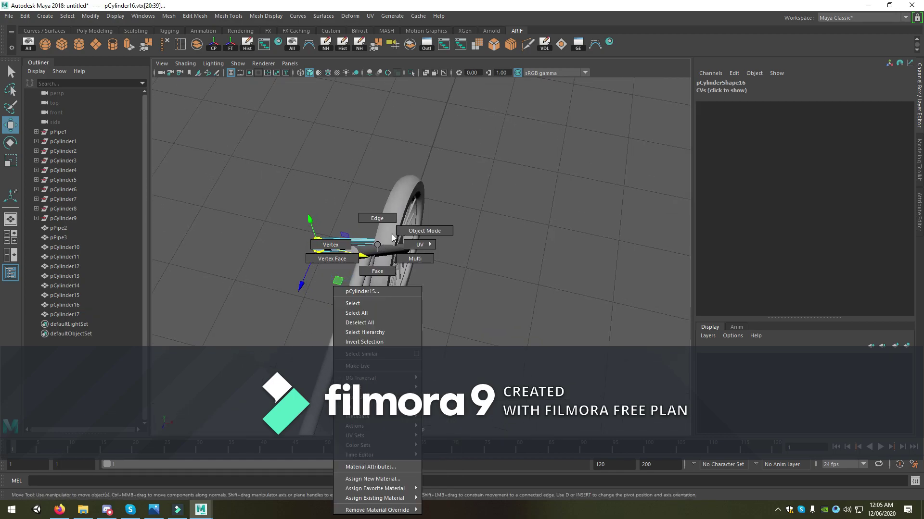
left_click(414, 231)
Step: Move pCylinder15 outward along X, then shift-select the main frame tubes
left_click(389, 240)
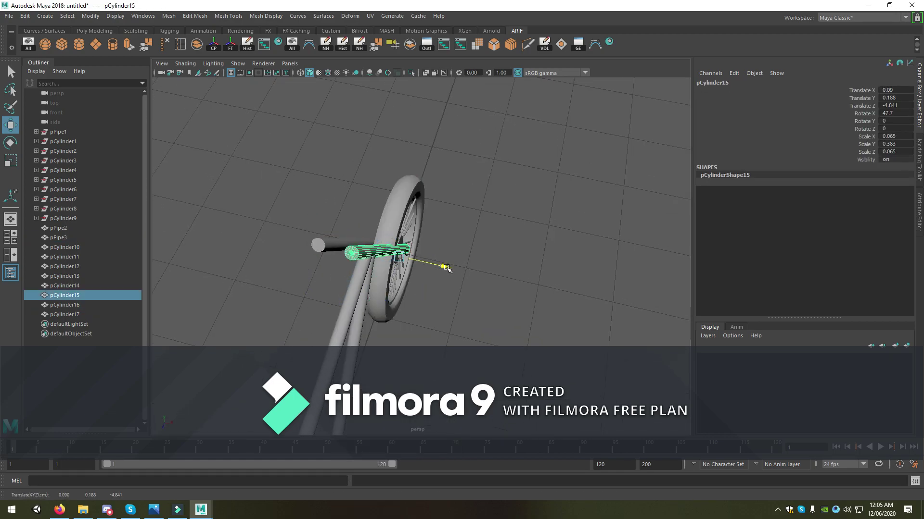
mouse_move(446, 268)
left_mouse_down()
mouse_move(479, 261)
mouse_move(454, 269)
left_mouse_up()
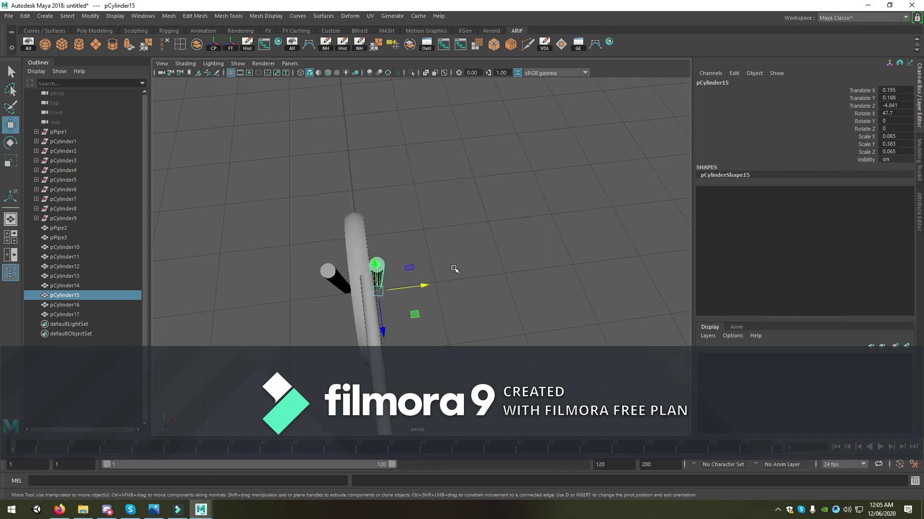
left_click(376, 319)
left_click_drag(387, 318, 332, 254, "alt")
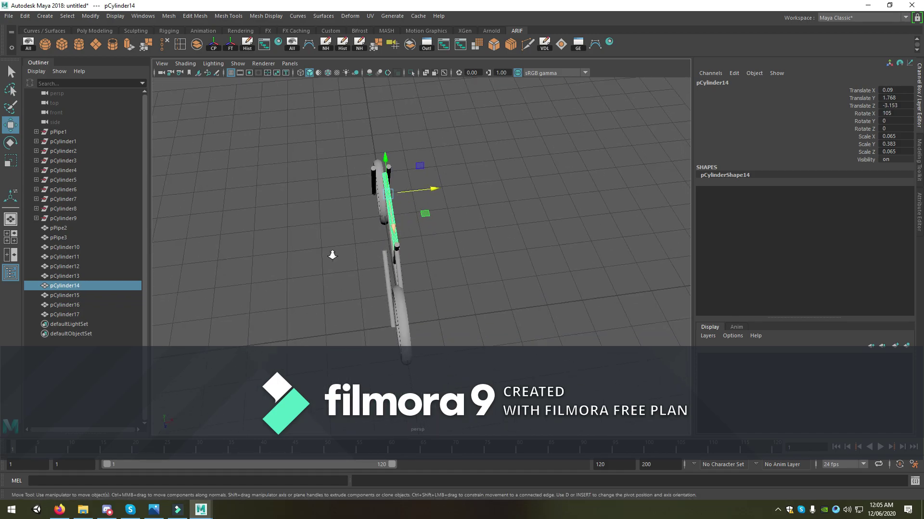
mouse_move(332, 254)
middle_mouse_down("alt")
mouse_move(411, 277)
mouse_move(395, 278)
mouse_move(411, 295)
middle_mouse_up("alt")
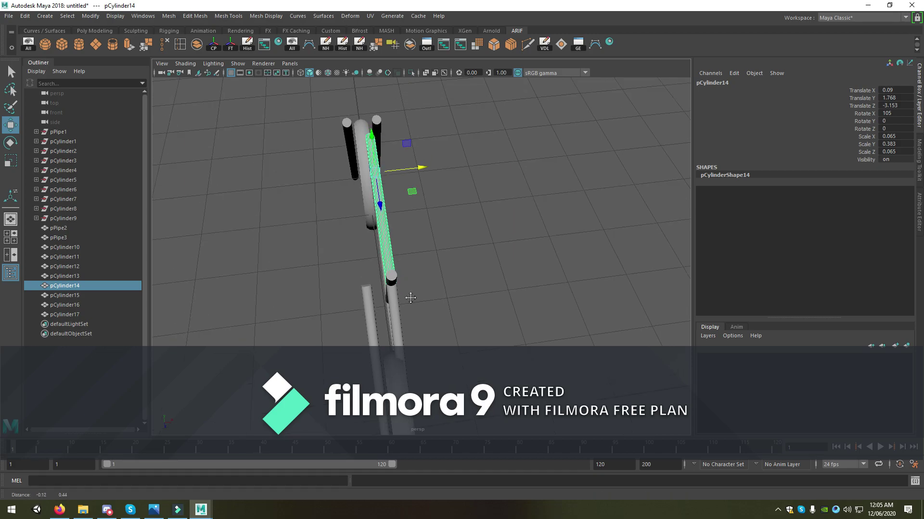
left_click_drag(398, 237, 398, 255, "alt")
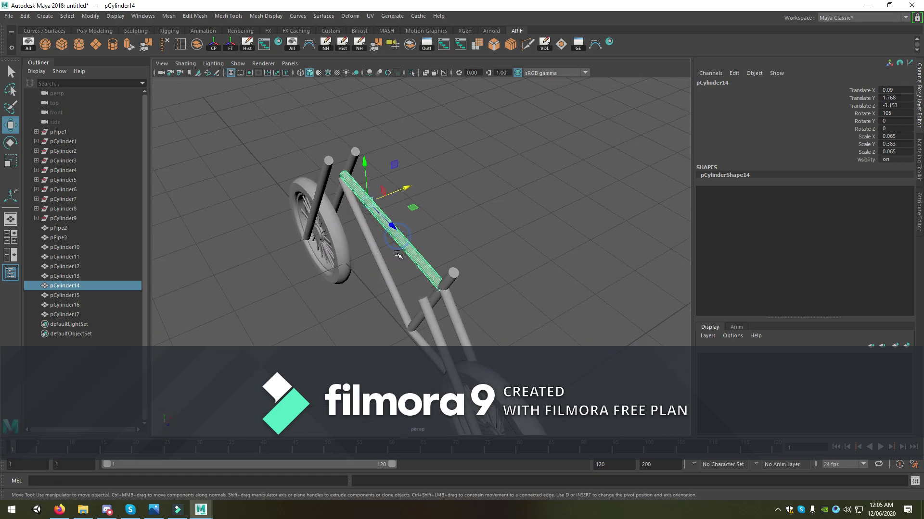
left_click(381, 255, "shift")
left_click(415, 344, "shift")
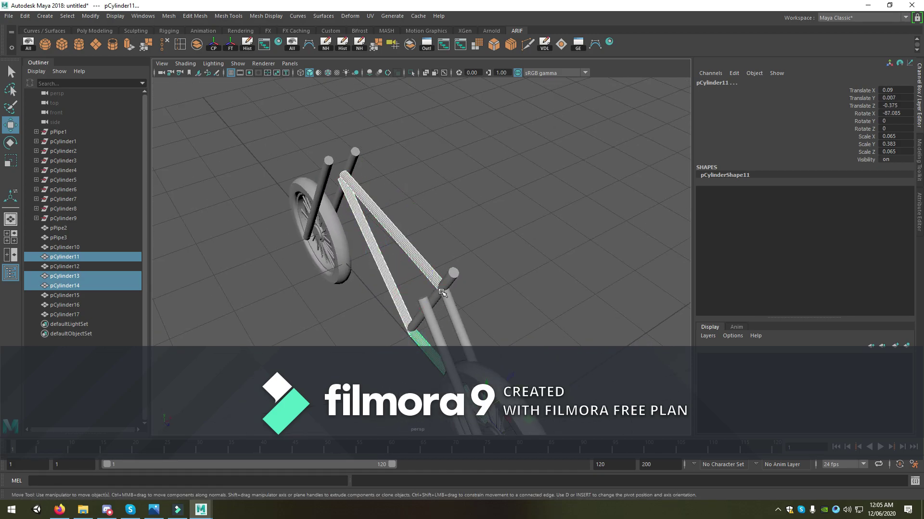
left_click(441, 291, "shift")
mouse_move(441, 291)
left_mouse_down("alt")
mouse_move(400, 292)
mouse_move(396, 244)
mouse_move(422, 314)
mouse_move(320, 264)
mouse_move(291, 279)
mouse_move(267, 257)
mouse_move(272, 241)
left_mouse_up("alt")
Step: Delete the copied tube pCylinder17
left_click(383, 274, "shift")
left_click(262, 252)
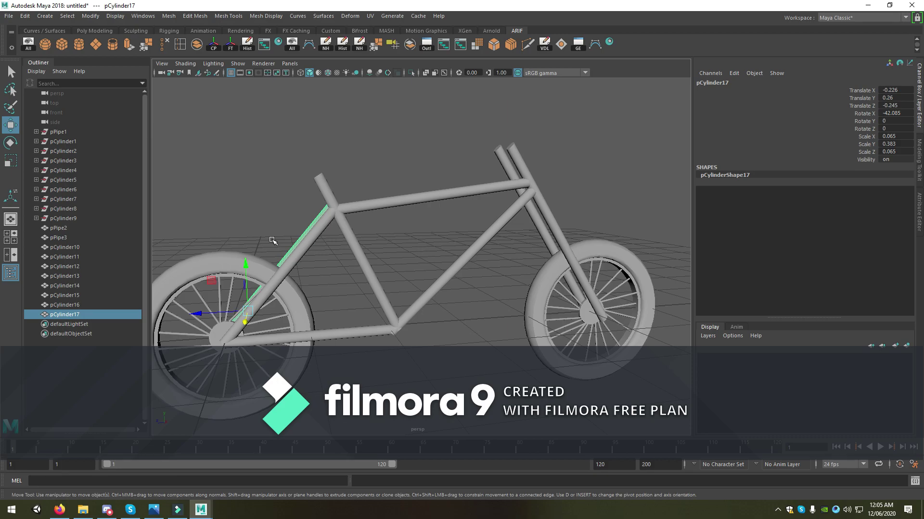
left_click_drag(364, 242, 370, 241, "alt")
key("Delete")
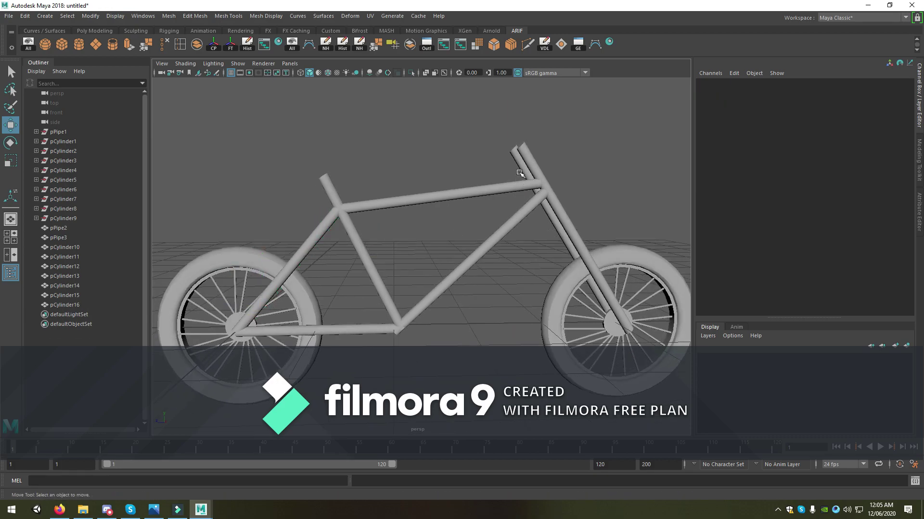
scroll(389, 226, "down", 4)
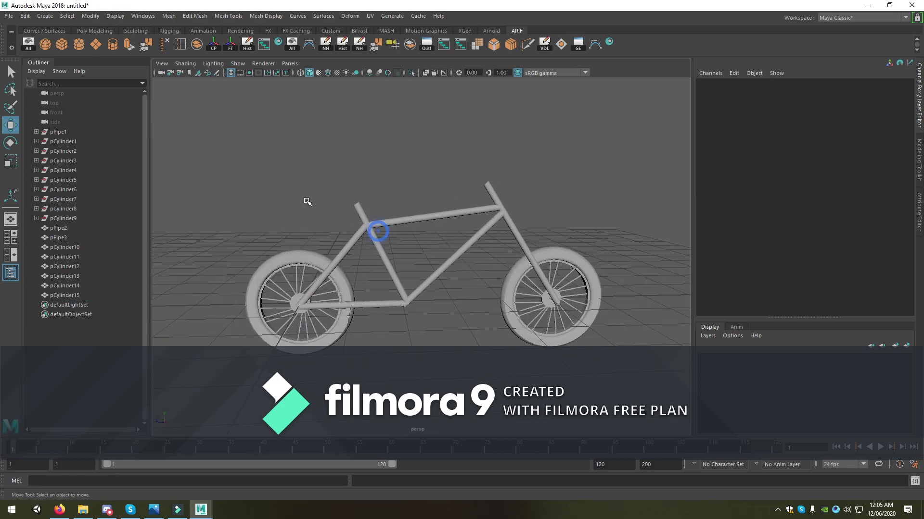
Step: Add a poly cube above the rear of the frame and flatten it in Y as the seat
left_click(60, 46)
scroll(280, 285, "up", 2)
left_click_drag(270, 266, 281, 152)
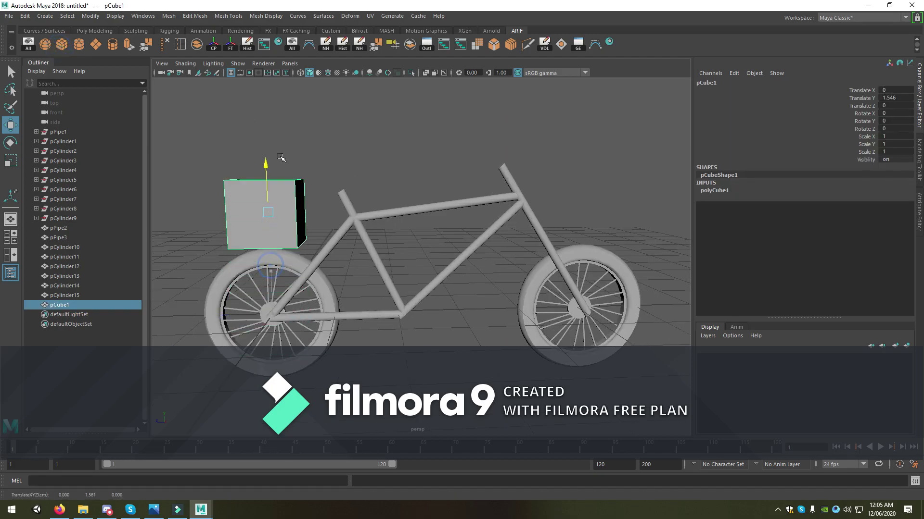
left_click_drag(222, 177, 287, 193)
key("r")
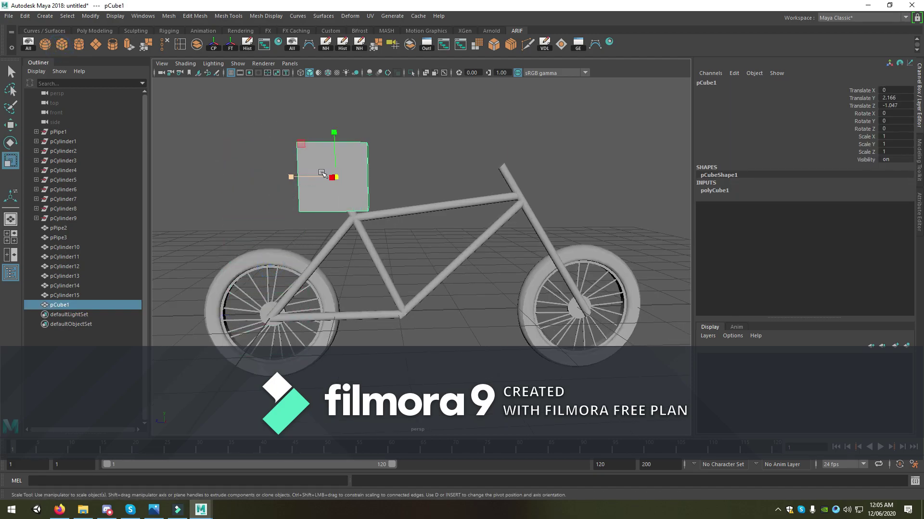
mouse_move(341, 130)
left_mouse_down()
mouse_move(336, 148)
mouse_move(346, 159)
left_mouse_up()
key("alt+Tab")
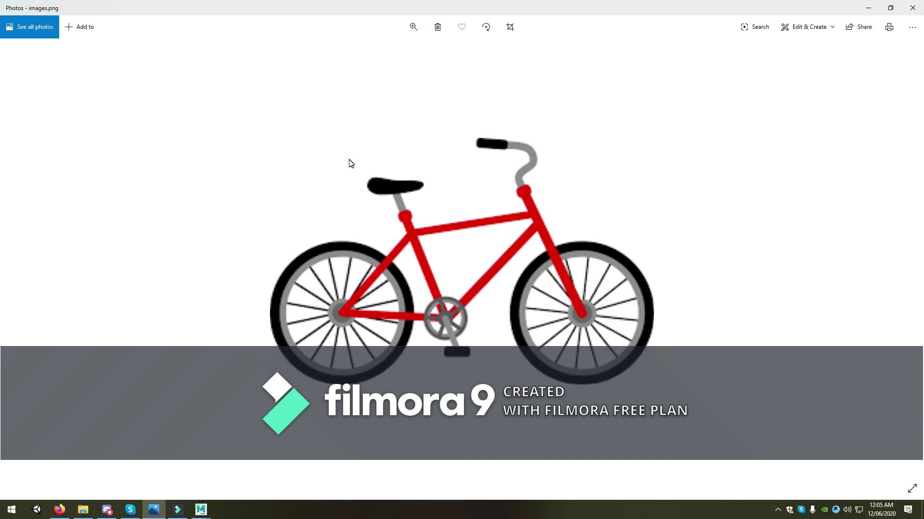
Step: Push the box further back in depth behind the bike frame
key("alt+Tab")
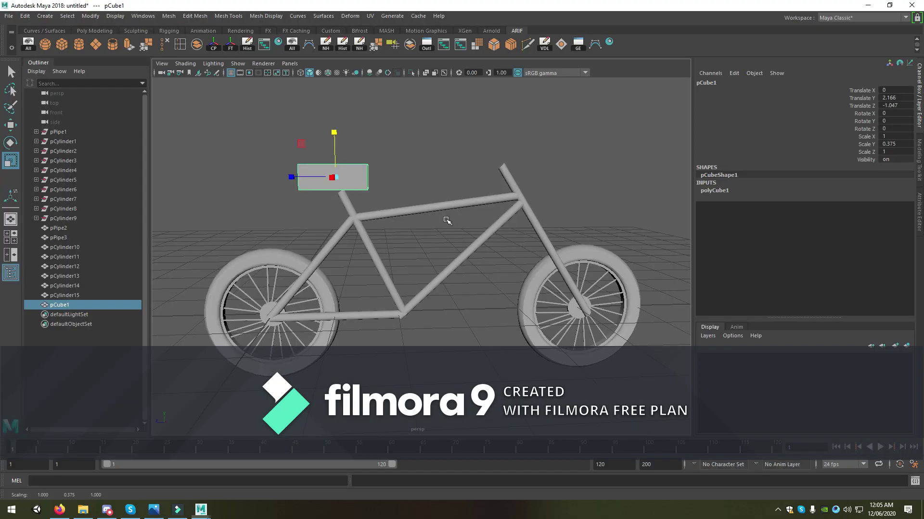
scroll(448, 220, "up", 3)
middle_click_drag(336, 202, 399, 235, "alt")
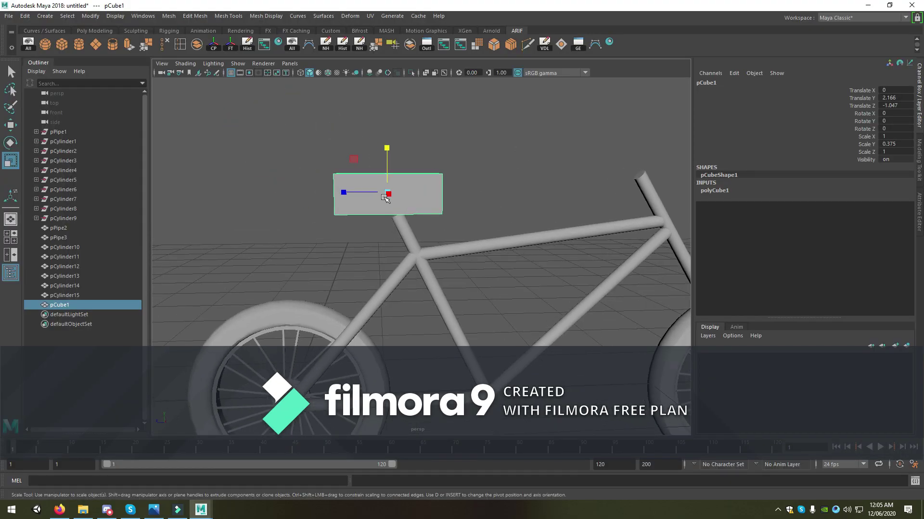
key("e")
key("w")
left_click_drag(347, 197, 437, 202)
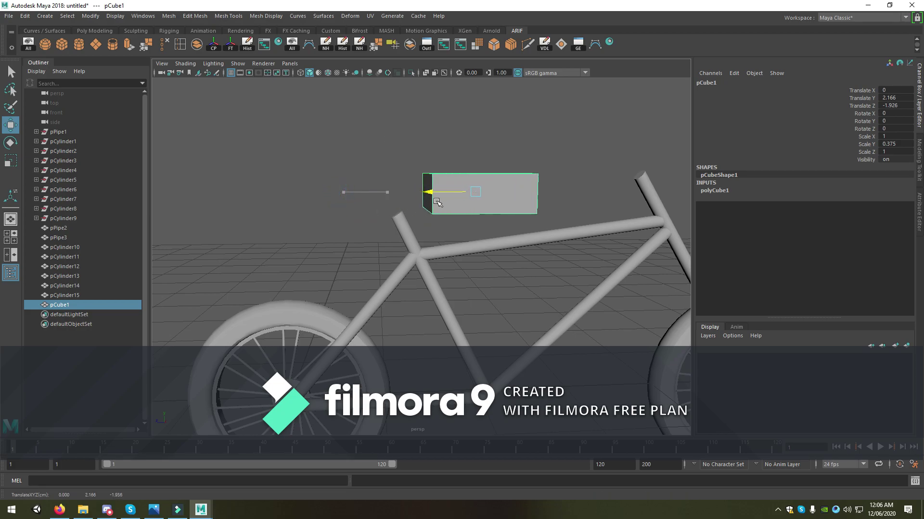
Step: Insert a Multi-Cut edge loop near the top of the angled seat tube
left_click(528, 44)
left_click_drag(337, 207, 392, 204)
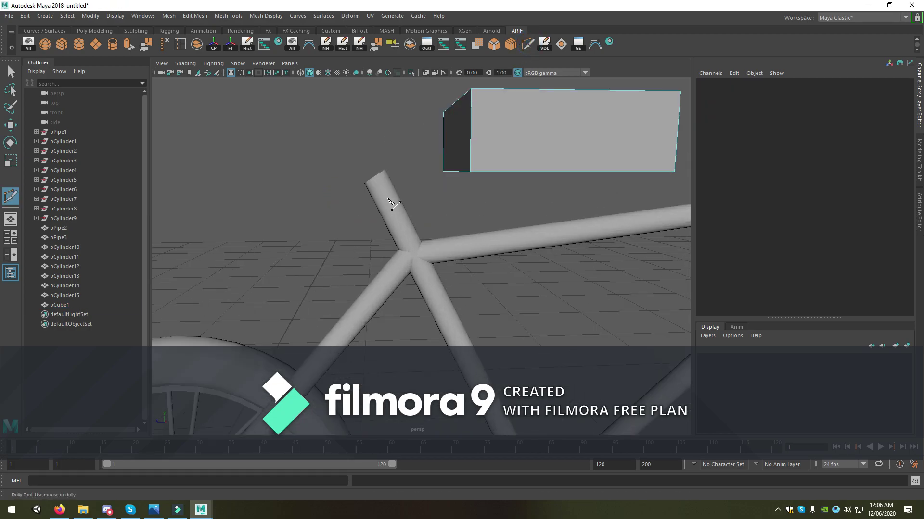
key("w")
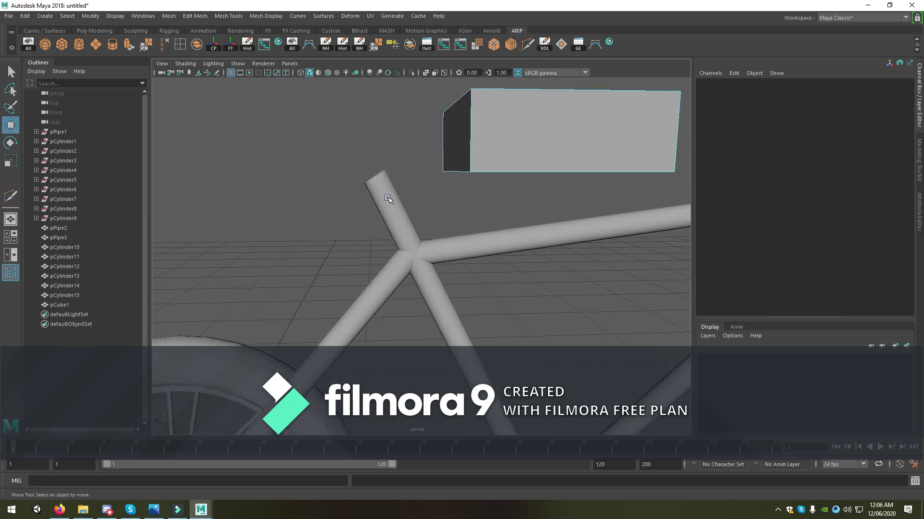
left_click(388, 199)
left_click(528, 44)
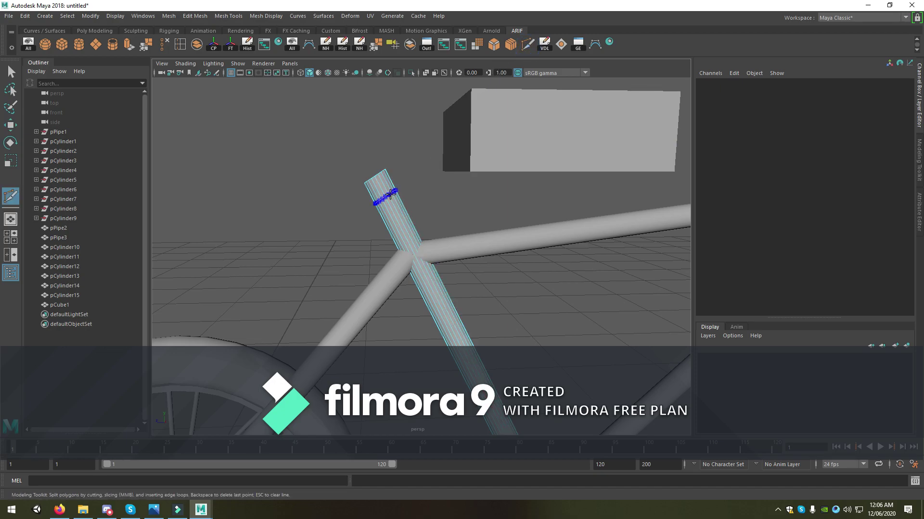
key("w")
Step: Extrude the seat tube's top face loop into a short, widened collar
left_click(383, 180)
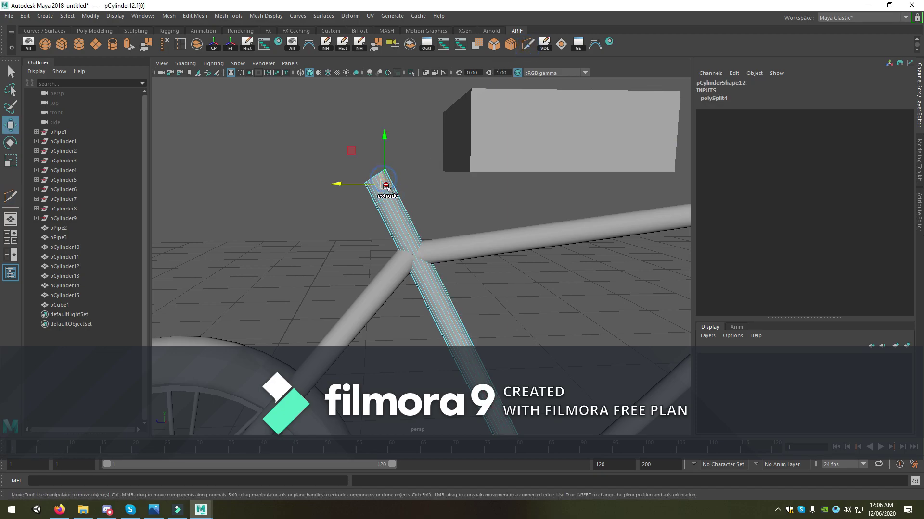
scroll(370, 168, "up", 2)
double_click(357, 156)
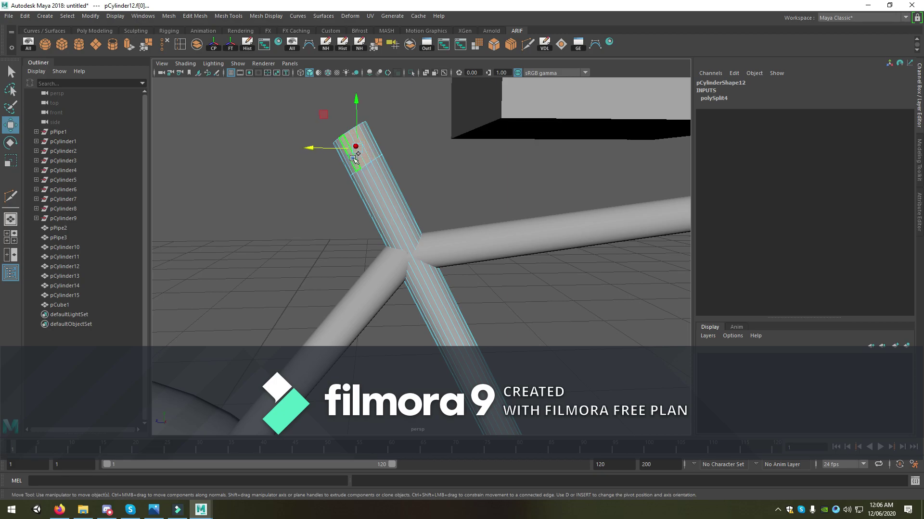
key("ctrl+e")
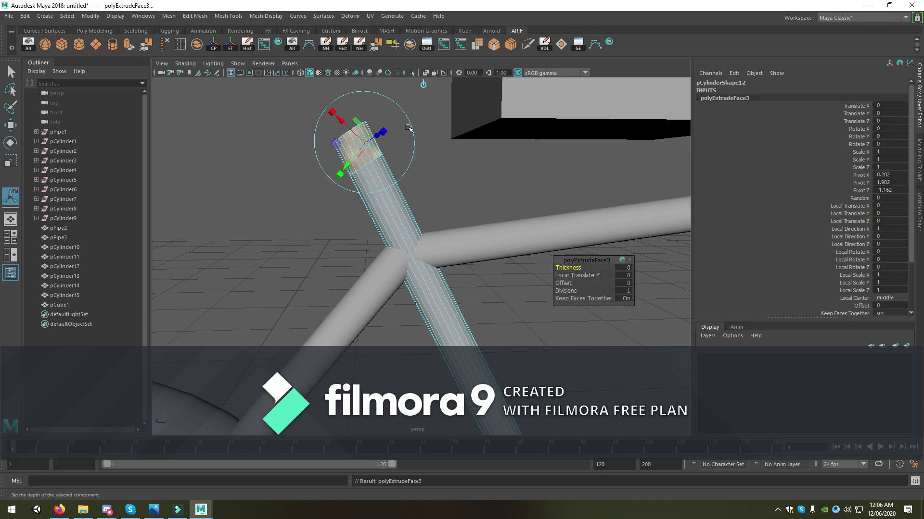
left_click(422, 87)
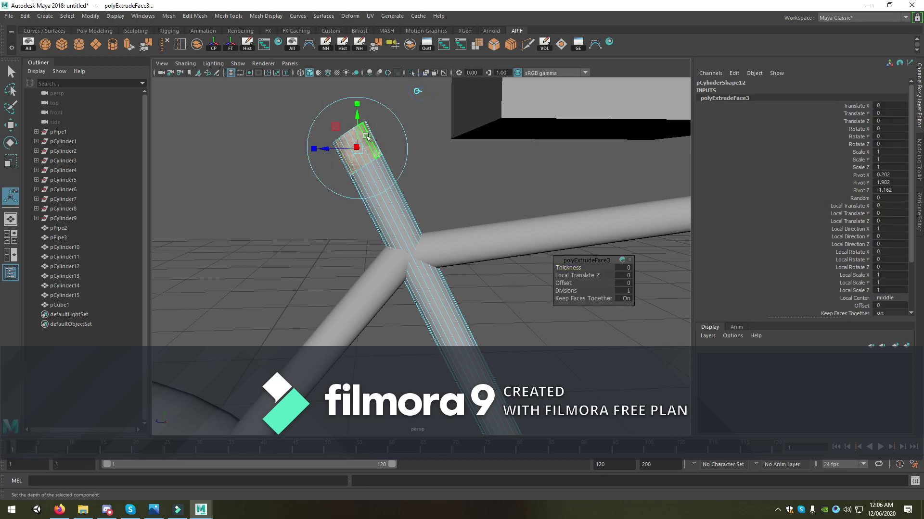
left_click(358, 104)
left_click_drag(357, 147, 370, 149)
key("e")
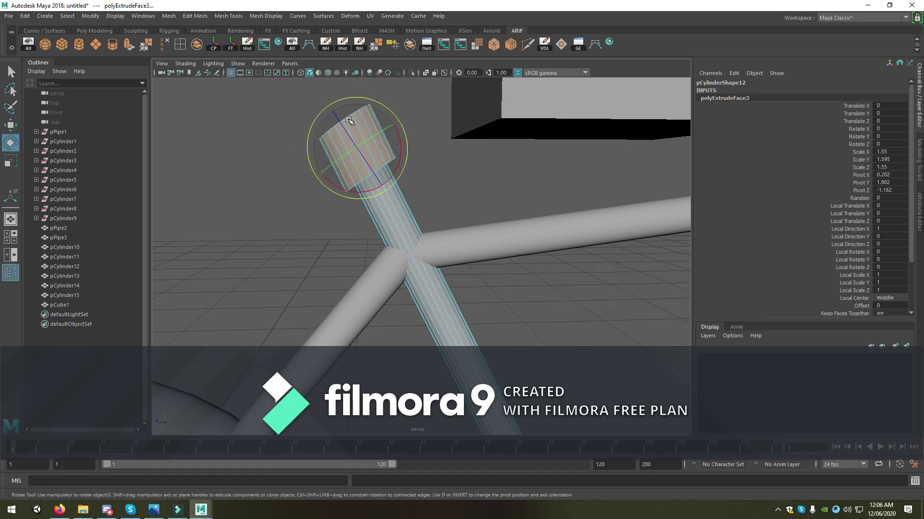
key("r")
left_click_drag(327, 105, 338, 122)
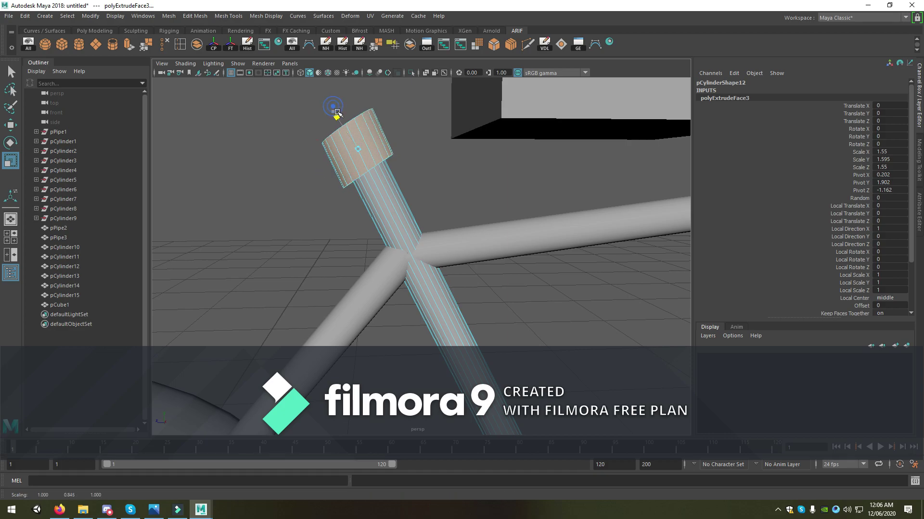
Step: Compare the scene against the bicycle reference image, then resume object selection
scroll(498, 145, "down", 3)
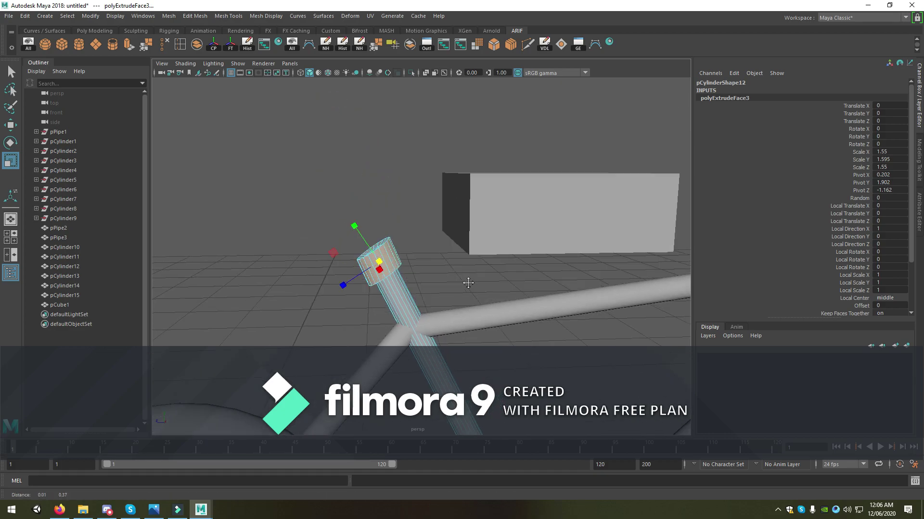
key("alt+Tab")
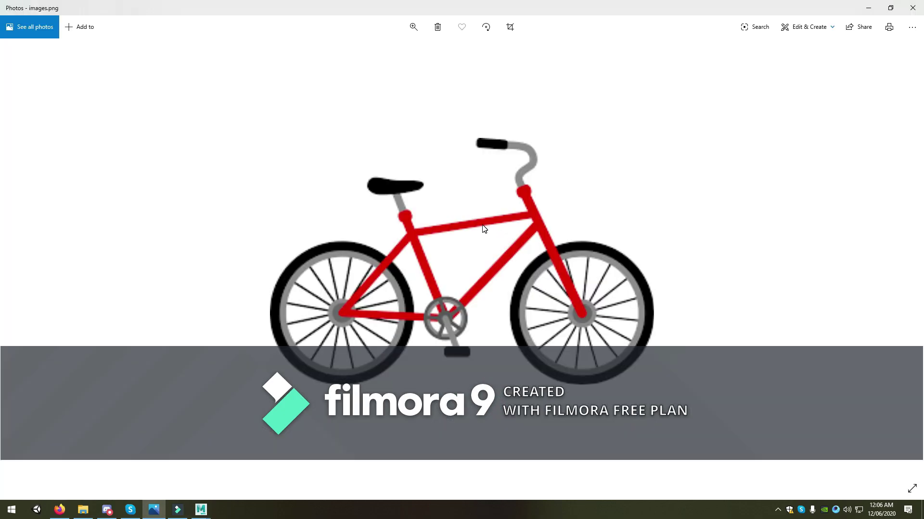
key("alt+Tab")
key("w")
right_click_drag(479, 218, 531, 192)
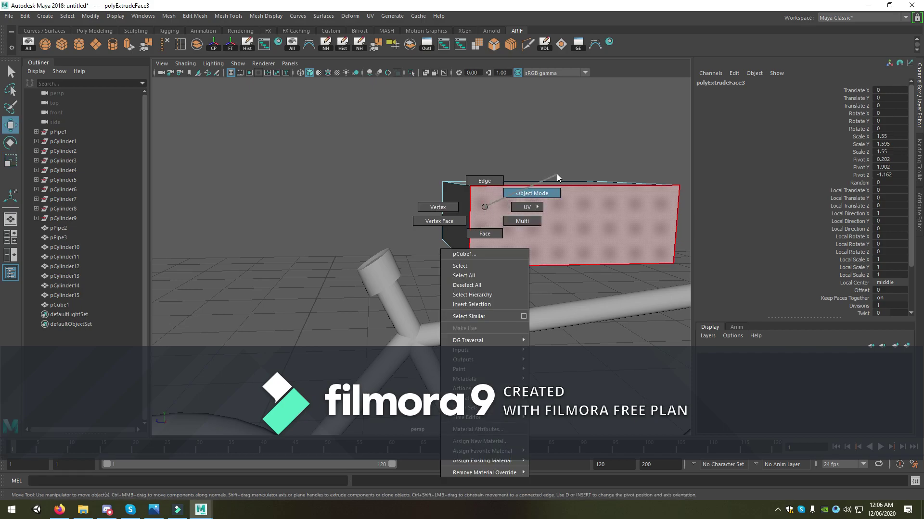
key("e")
left_click(493, 223)
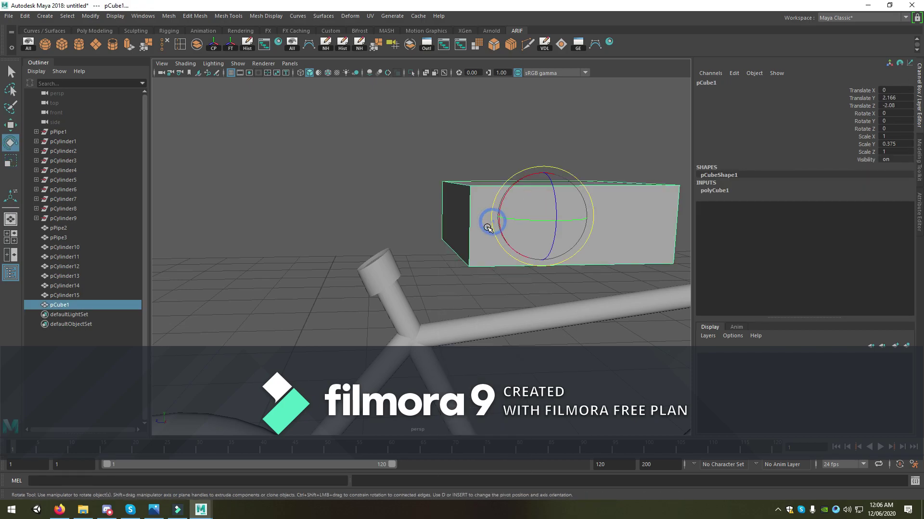
key("w")
scroll(481, 221, "down", 2)
scroll(464, 218, "down", 2)
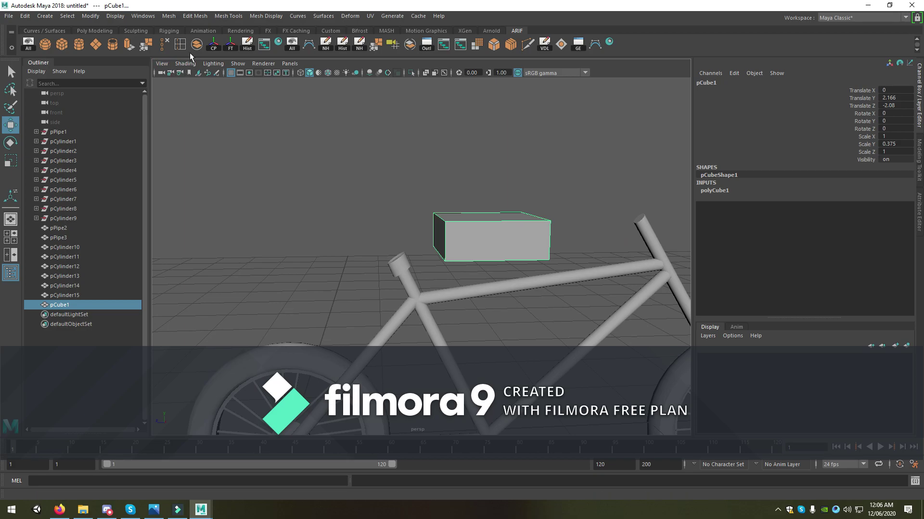
left_click(209, 48)
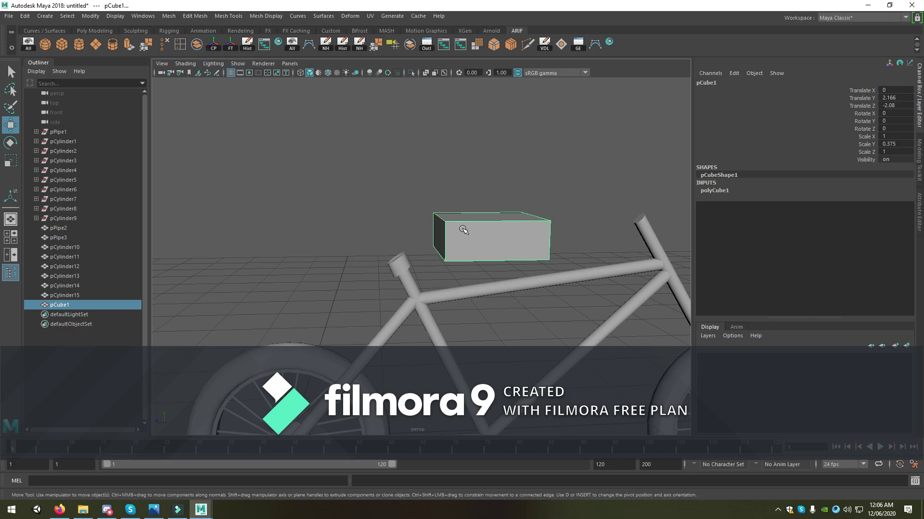
mouse_move(467, 248)
left_mouse_down("alt")
mouse_move(513, 254)
mouse_move(503, 265)
left_mouse_up("alt")
left_click(502, 265)
key("ctrl+z")
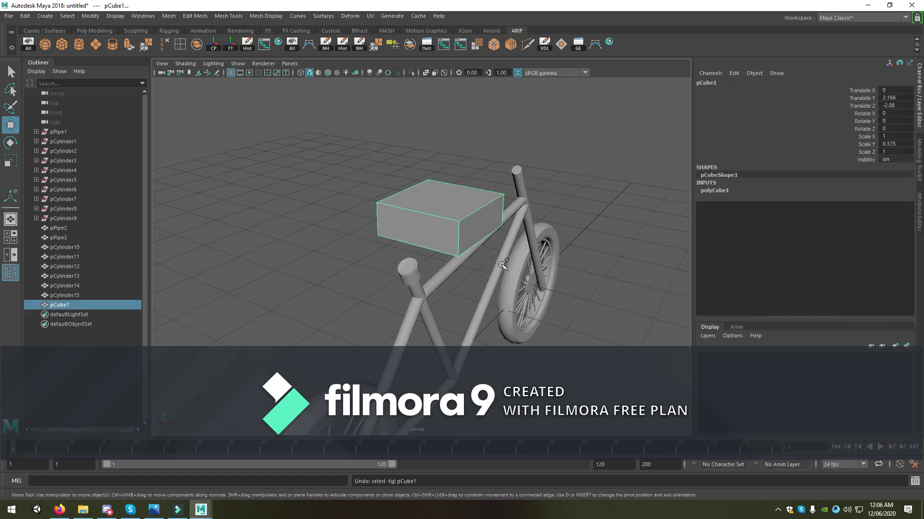
key("ctrl+e")
key("ctrl+z")
key("ctrl+e")
mouse_move(465, 233)
left_mouse_down("alt")
mouse_move(411, 221)
mouse_move(460, 232)
left_mouse_up("alt")
key("F8")
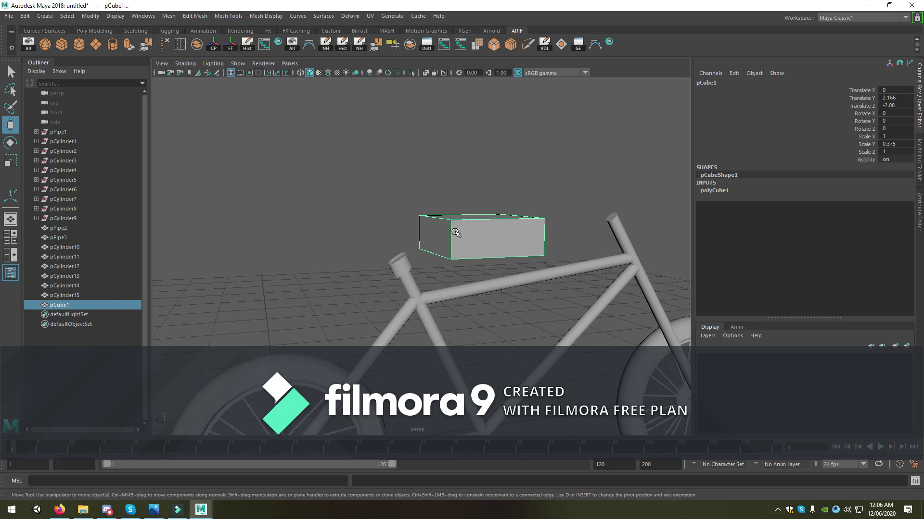
key("e")
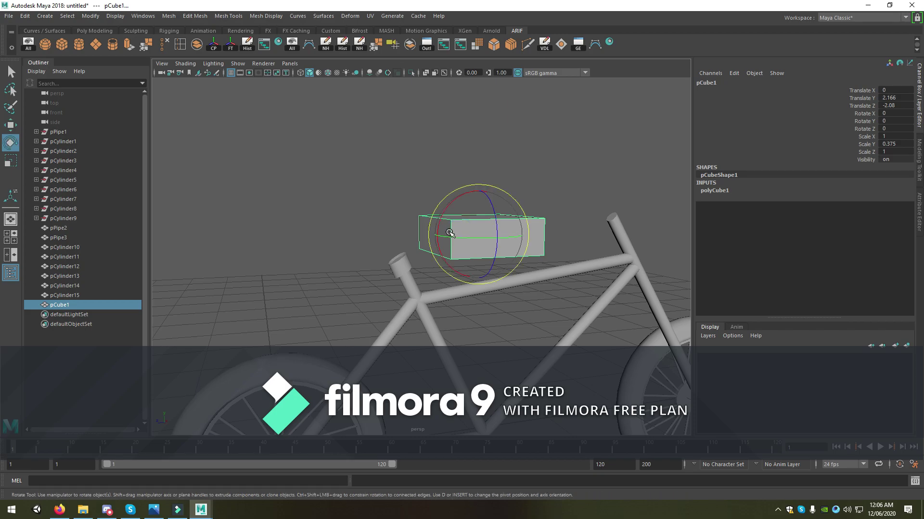
key("w")
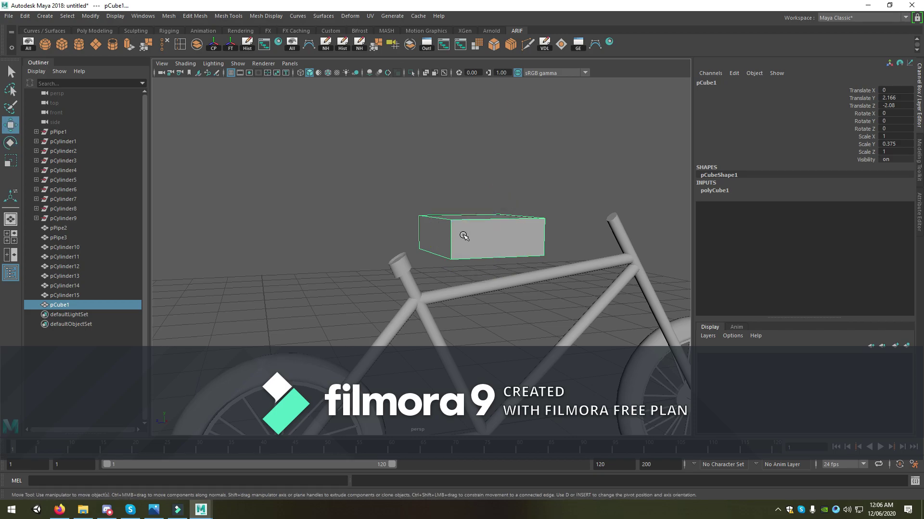
key("ctrl+e")
key("F8")
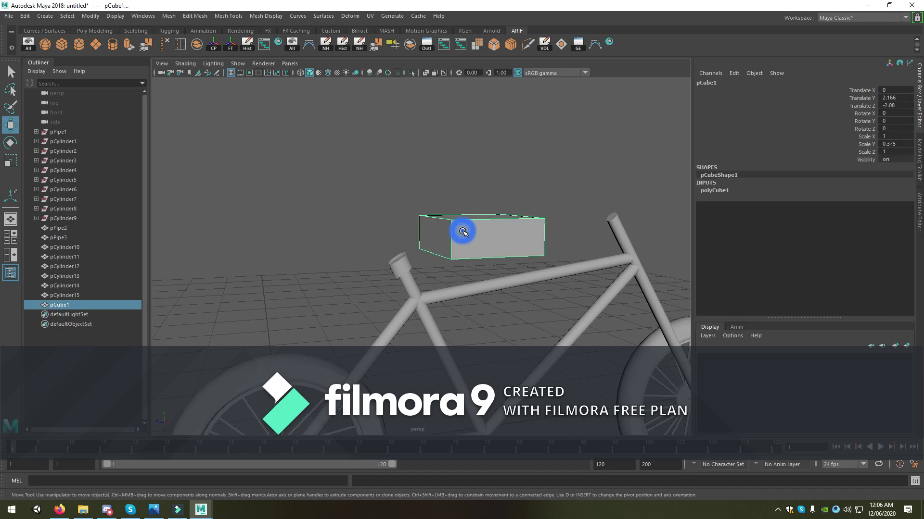
left_click_drag(463, 233, 420, 225, "alt")
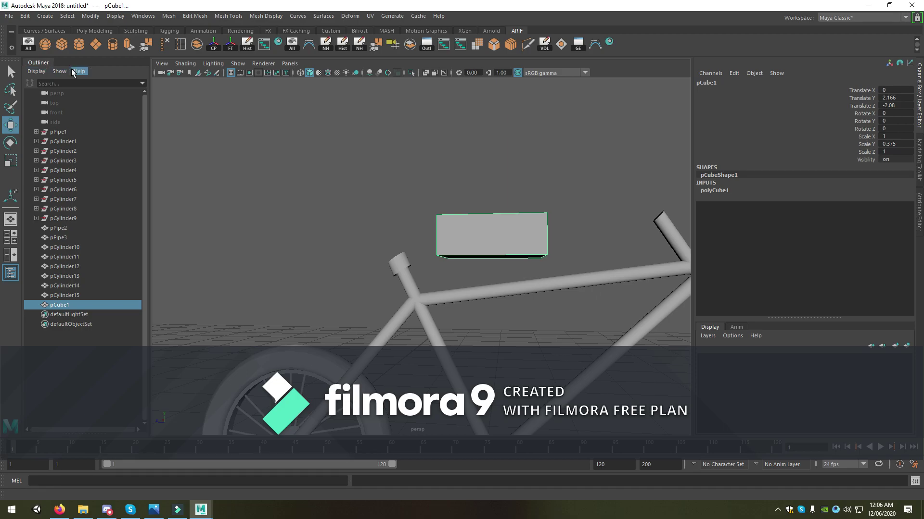
key("q")
left_click(481, 242)
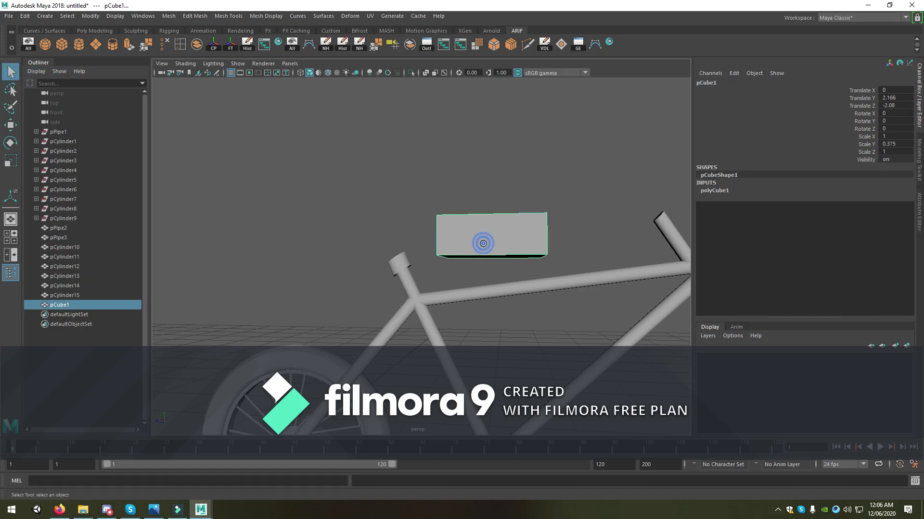
left_click_drag(481, 245, 398, 182, "alt")
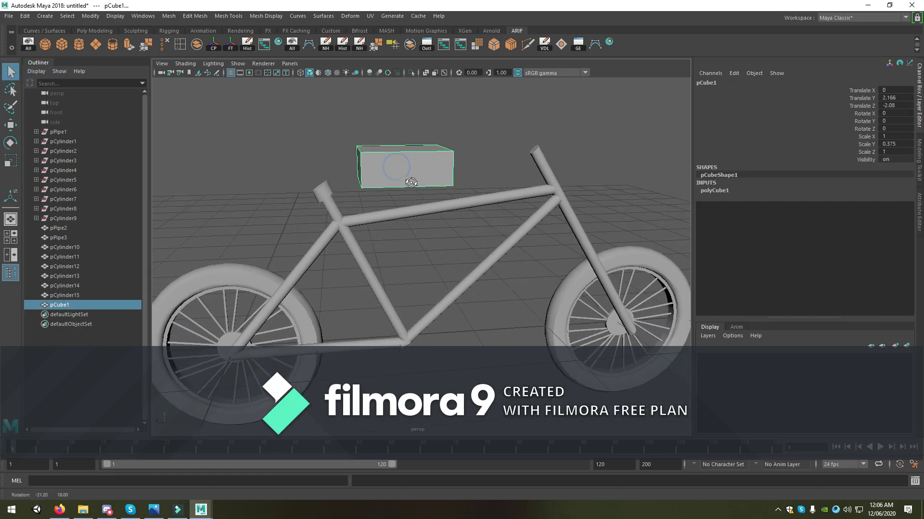
Step: Cut three edge loops across the box above the frame
left_click(176, 511)
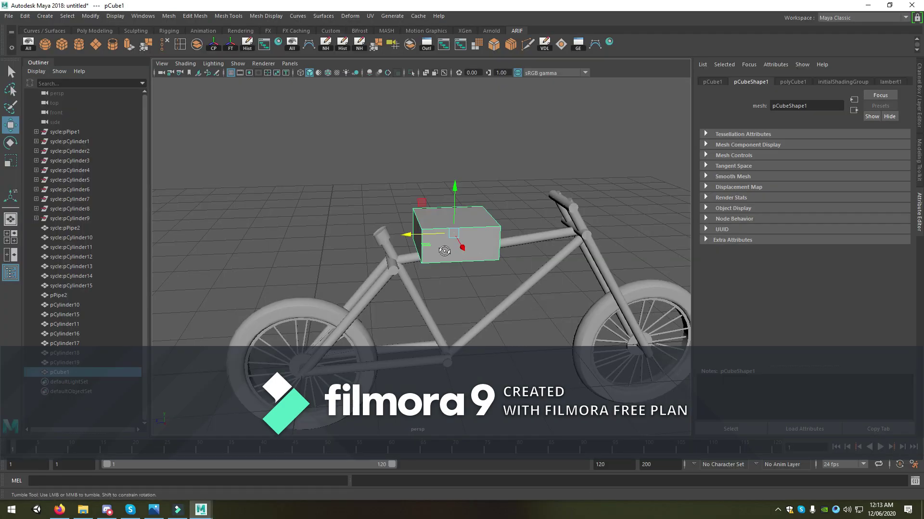
mouse_move(462, 270)
left_mouse_down("alt")
mouse_move(491, 281)
mouse_move(431, 285)
mouse_move(532, 68)
left_mouse_up("alt")
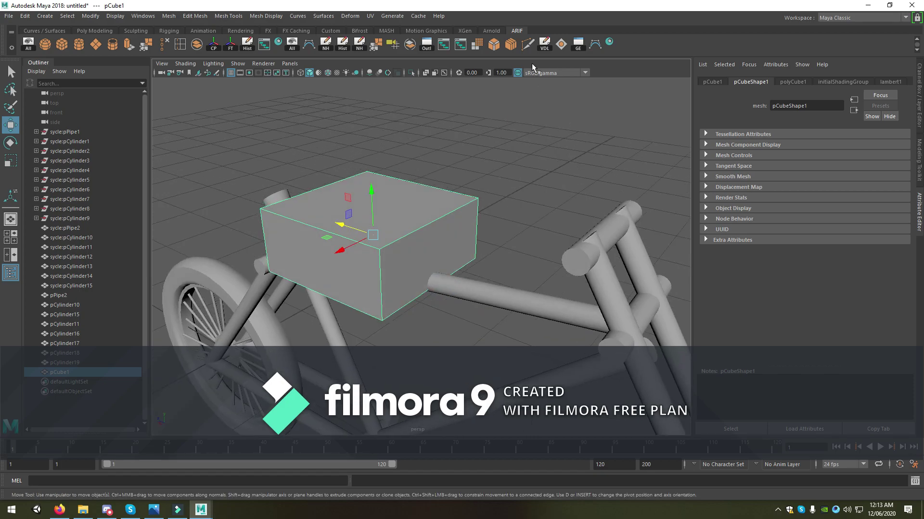
left_click(527, 44)
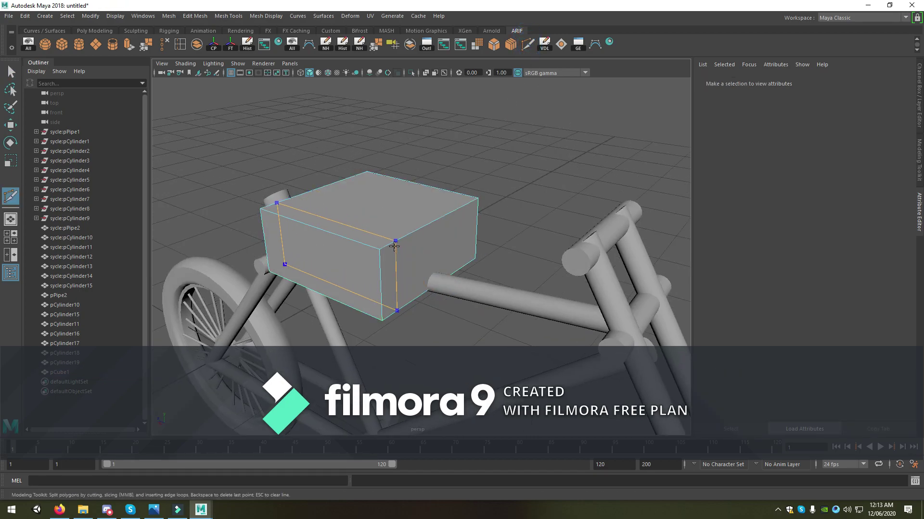
left_click(414, 235, "ctrl")
left_click(431, 222, "ctrl")
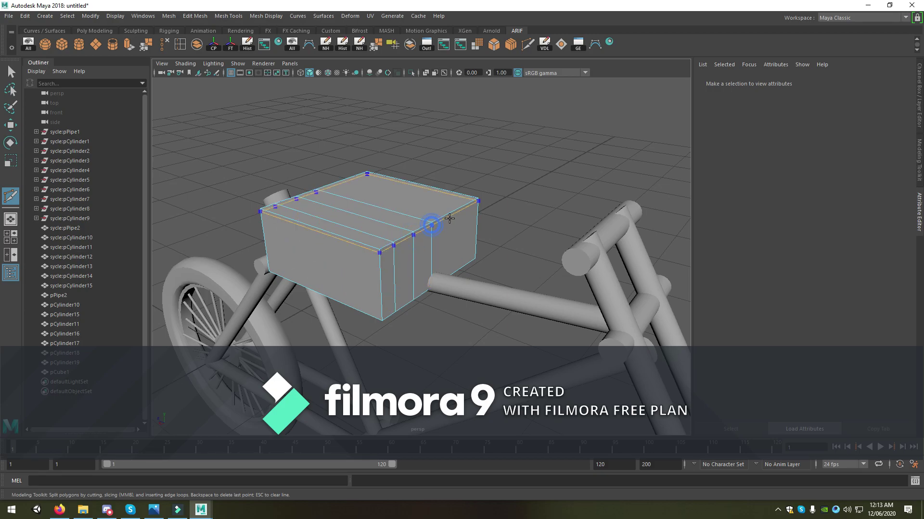
left_click(404, 236, "ctrl")
Step: Scale the box down vertically into a thin slab
key("w")
right_click_drag(375, 241, 419, 210)
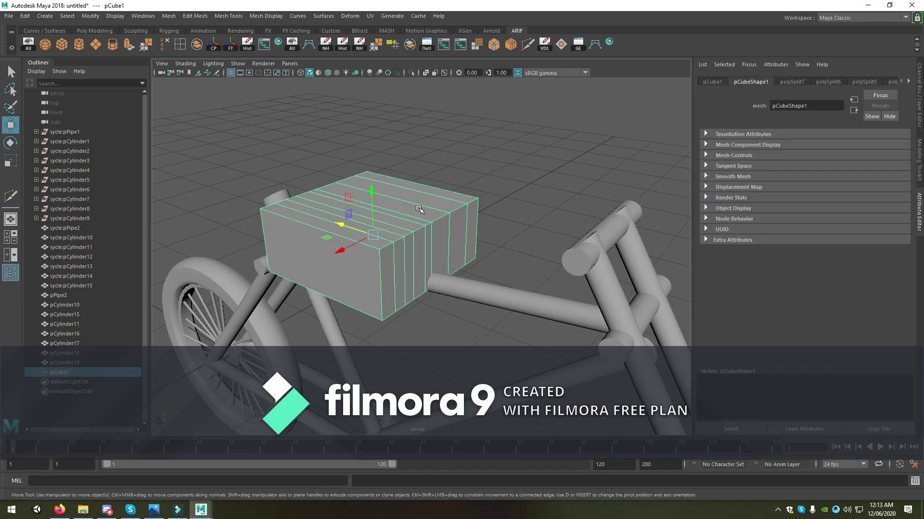
key("r")
mouse_move(373, 196)
left_mouse_down()
mouse_move(376, 228)
mouse_move(360, 245)
mouse_move(420, 254)
mouse_move(268, 232)
left_mouse_up()
Step: Open images.png, the red bicycle reference, from the Desktop in Photos
key("w")
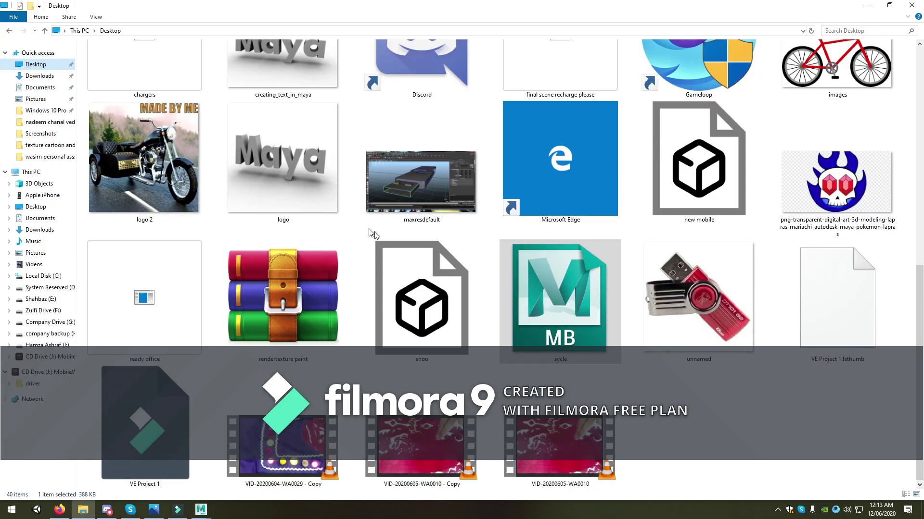
scroll(474, 340, "down", 10)
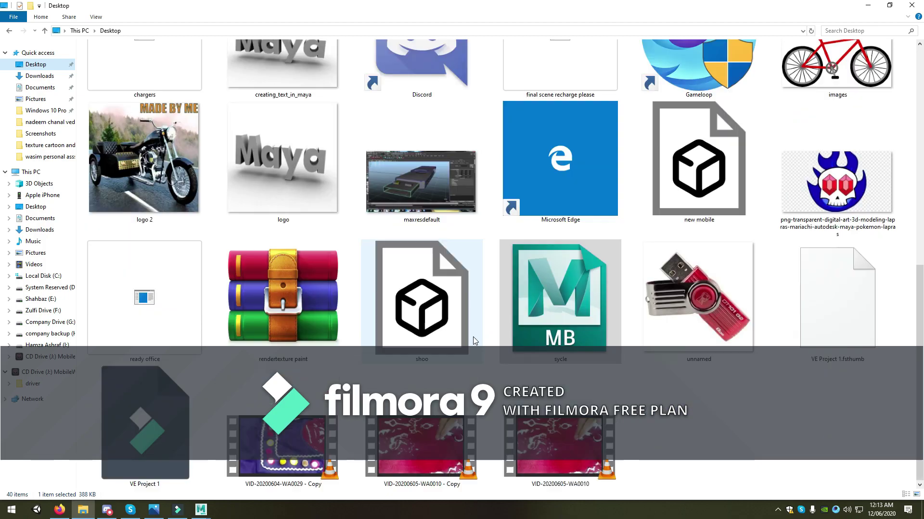
left_click(153, 509)
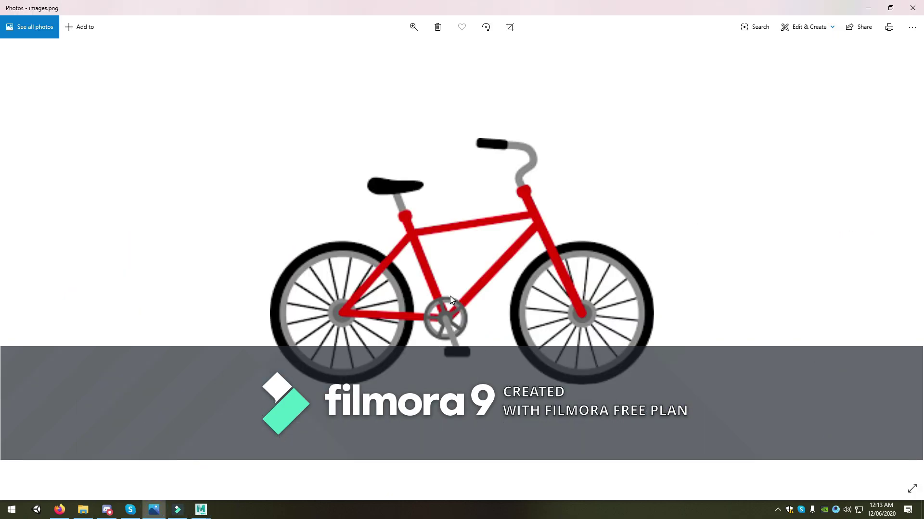
key("alt+Tab")
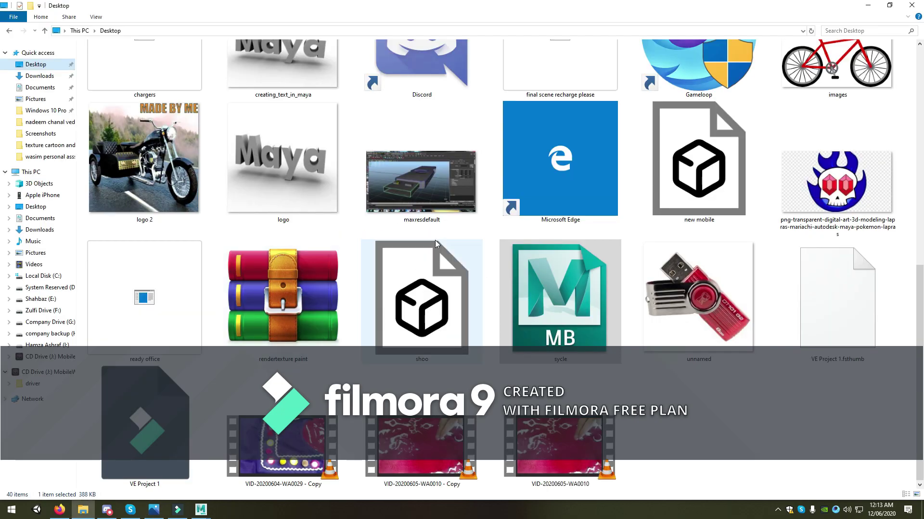
key("alt+Tab")
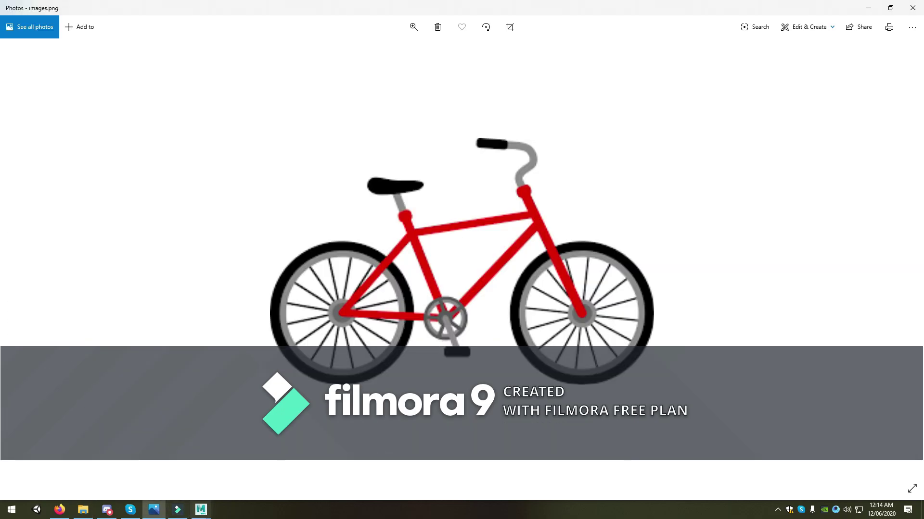
Step: Select the slab's middle top edges and push them outward along X
left_click(201, 509)
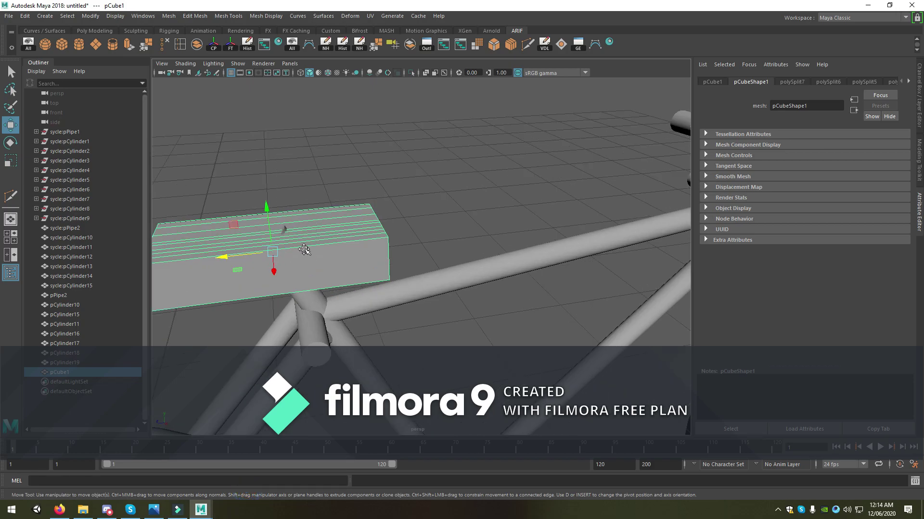
left_click_drag(419, 256, 384, 272, "alt")
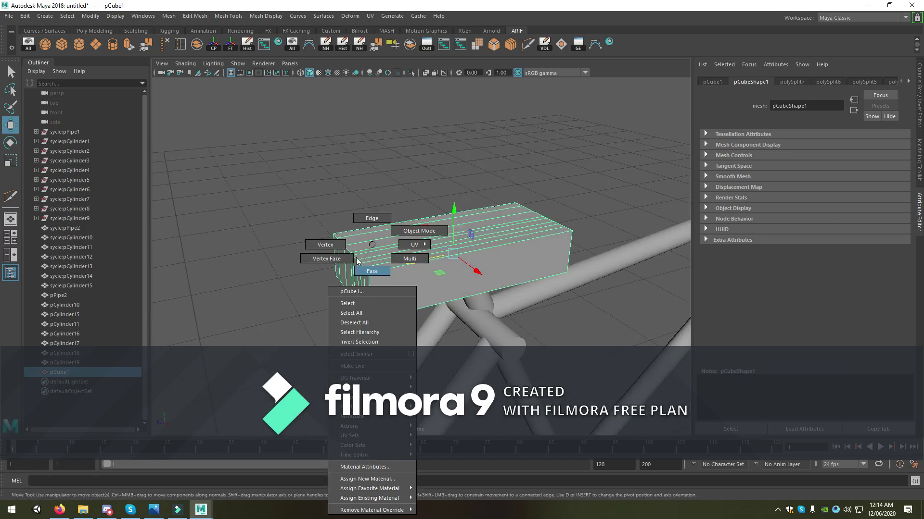
right_click_drag(373, 272, 337, 273)
mouse_move(356, 274)
left_mouse_down("alt")
mouse_move(527, 322)
mouse_move(410, 285)
left_mouse_up("alt")
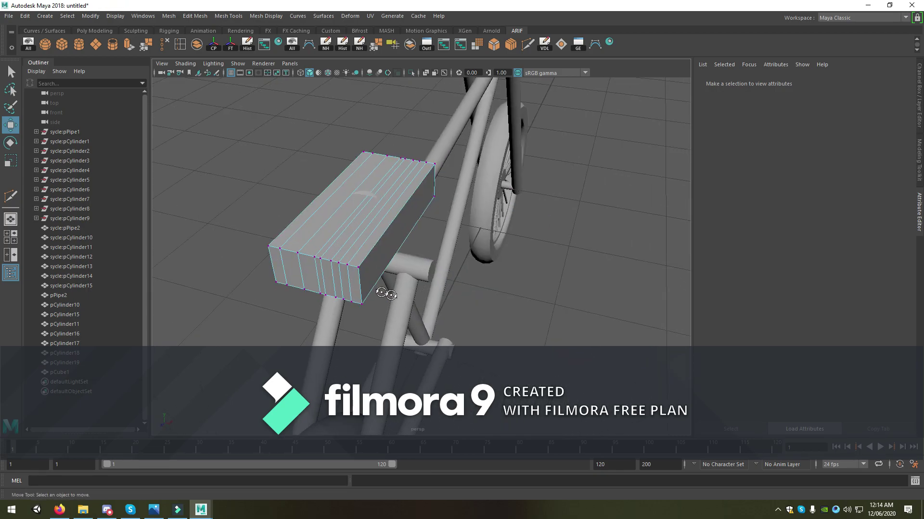
right_click_drag(406, 236, 406, 215)
left_click(395, 294)
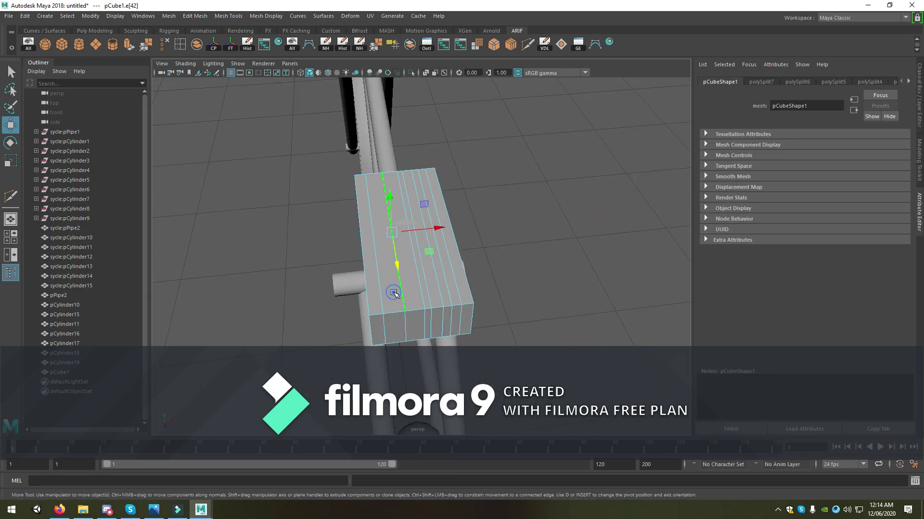
left_click(413, 294, "shift")
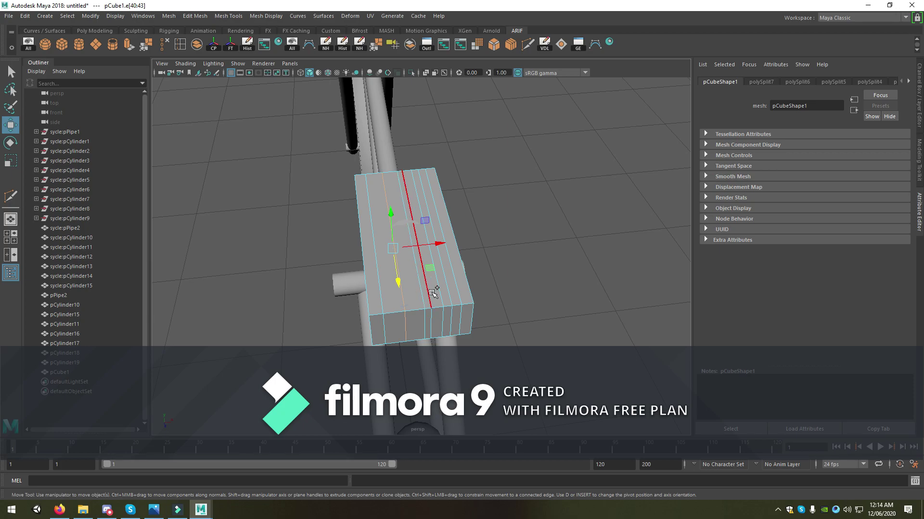
left_click(447, 298, "shift")
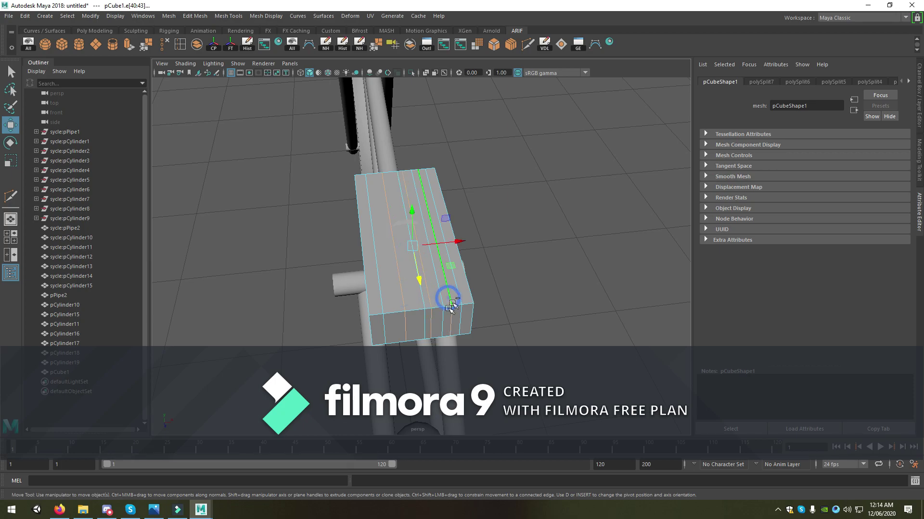
mouse_move(438, 295)
left_mouse_down("alt")
mouse_move(409, 319)
mouse_move(353, 251)
mouse_move(325, 269)
left_mouse_up("alt")
left_click_drag(214, 260, 198, 262)
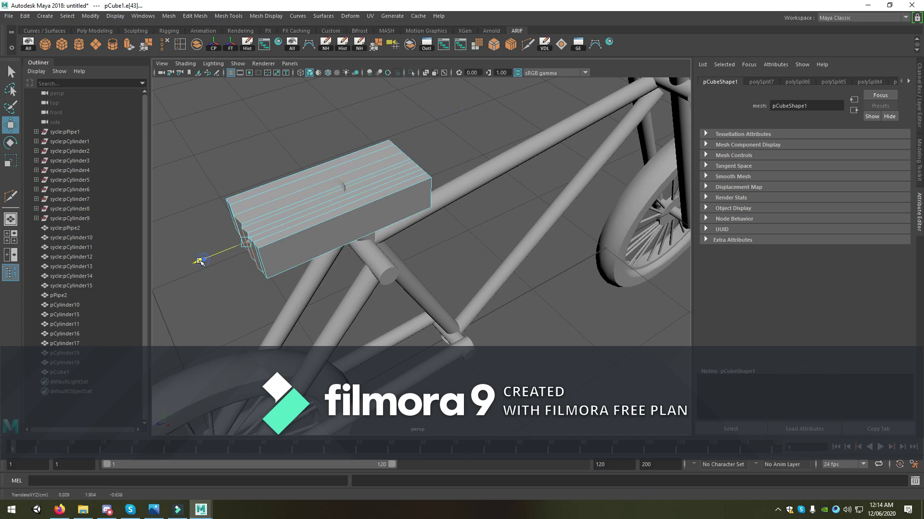
Step: Scale the whole slab to make it narrower and flatter
mouse_move(297, 244)
left_mouse_down("alt")
mouse_move(412, 260)
mouse_move(388, 281)
mouse_move(462, 250)
left_mouse_up("alt")
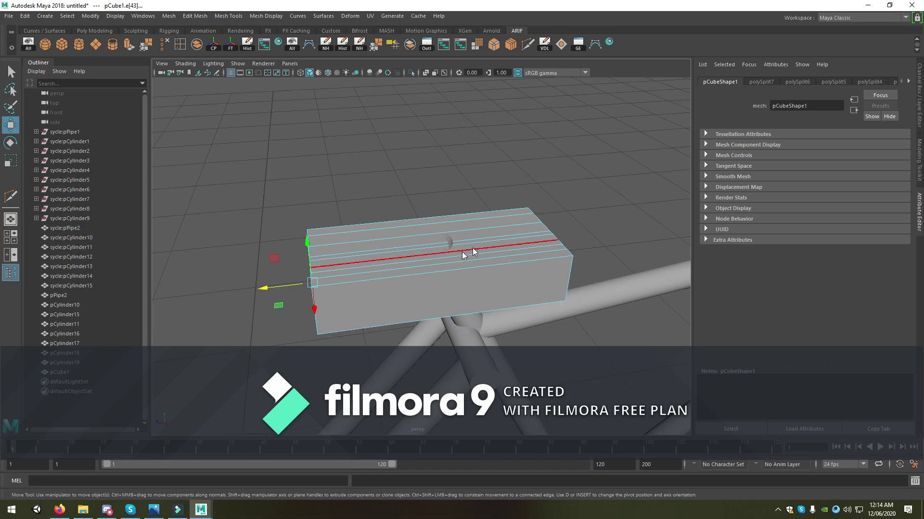
key("F8")
left_click_drag(510, 230, 451, 223, "alt")
key("r")
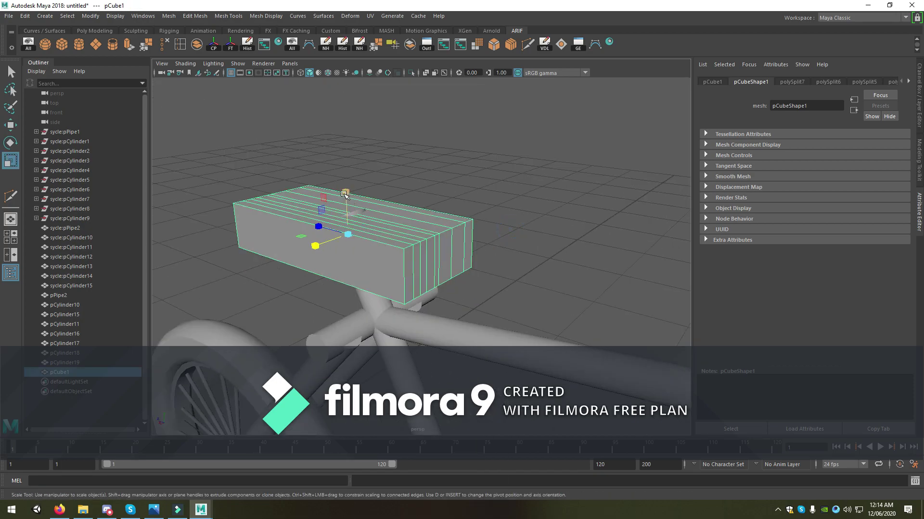
left_click_drag(345, 194, 351, 202)
Step: Cut an edge loop running along the slab's length with Multi-Cut
left_click_drag(408, 232, 443, 247, "alt")
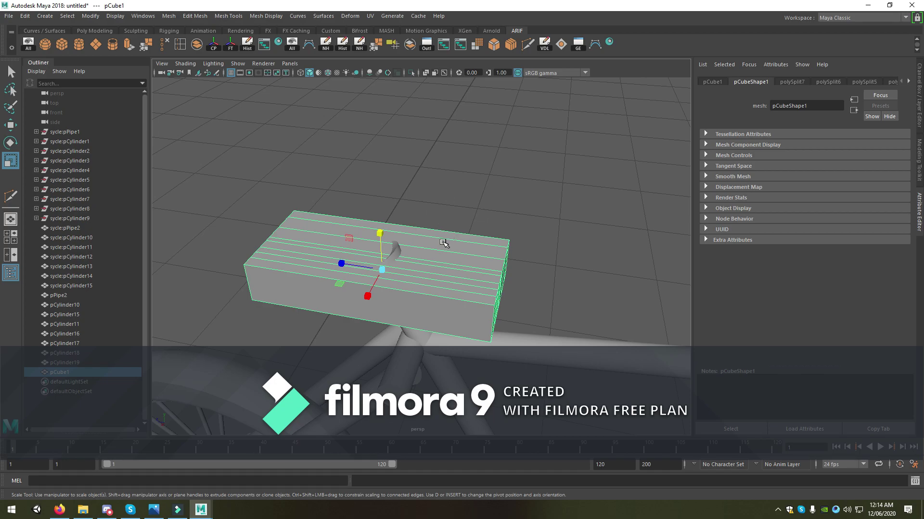
left_click_drag(444, 244, 399, 244, "alt")
right_click(399, 244)
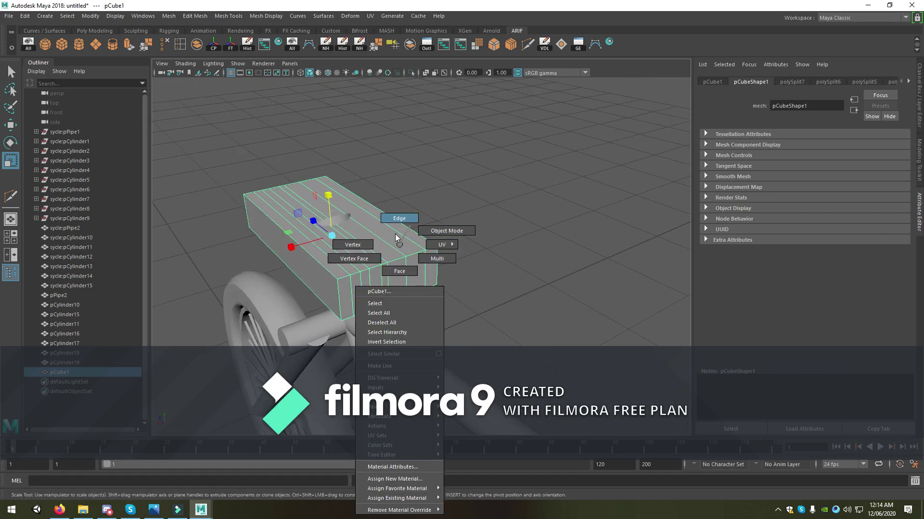
left_click(399, 218)
left_click(528, 45)
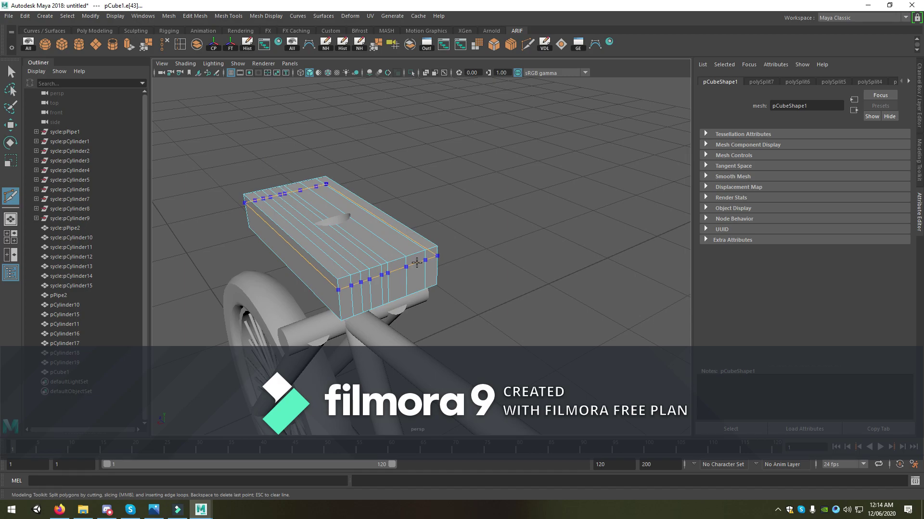
left_click(417, 272, "ctrl")
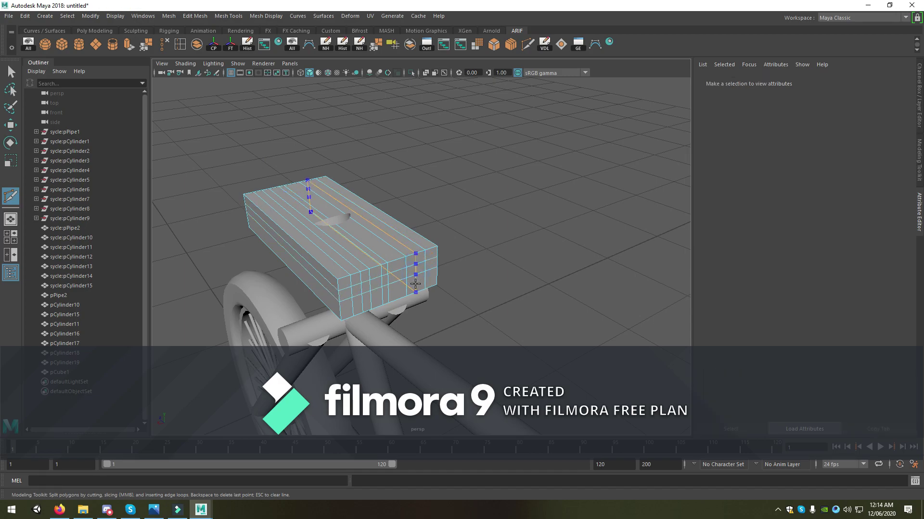
Step: Slide the slab's end vertices to start the nose, undoing a stretched corner
key("w")
right_click(405, 244)
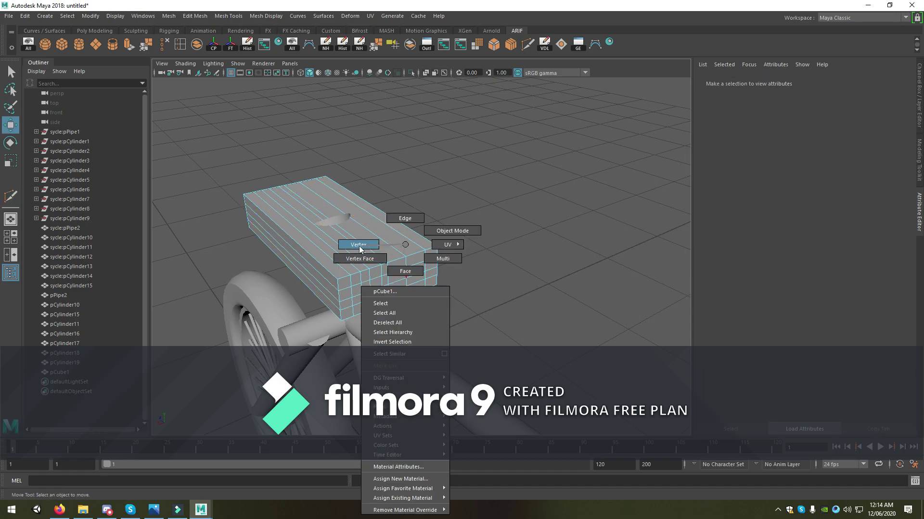
left_click(360, 248)
mouse_move(379, 260)
left_mouse_down("alt")
mouse_move(318, 251)
mouse_move(306, 316)
mouse_move(346, 260)
mouse_move(349, 216)
mouse_move(382, 272)
mouse_move(297, 242)
left_mouse_up("alt")
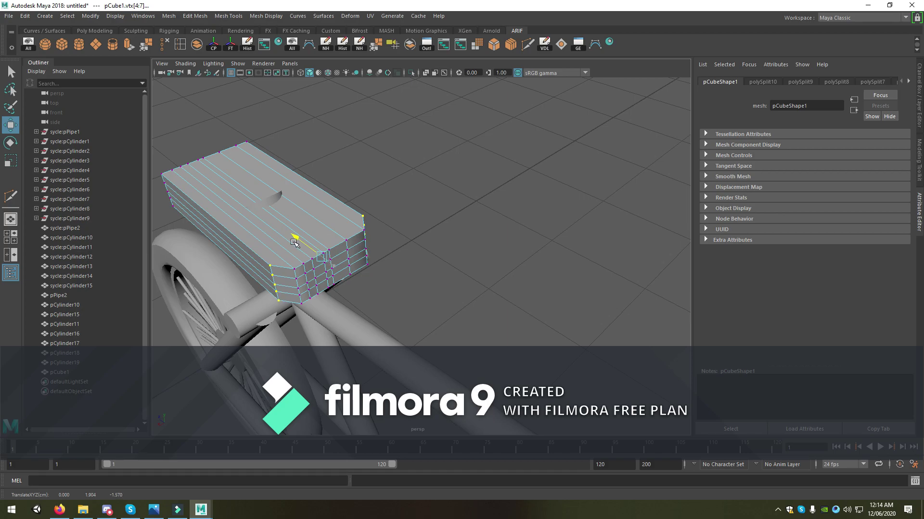
left_click_drag(303, 240, 292, 238)
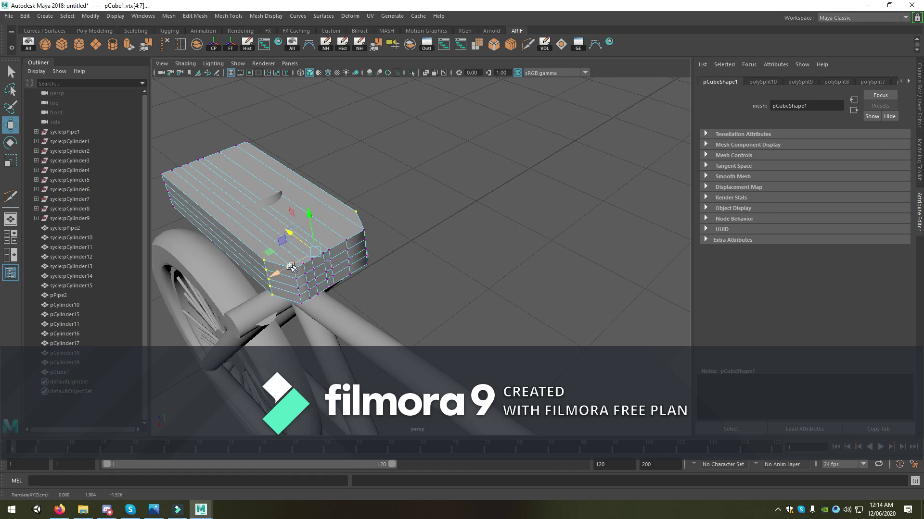
mouse_move(302, 318)
left_mouse_down()
mouse_move(406, 268)
mouse_move(386, 317)
mouse_move(360, 298)
left_mouse_up()
key("ctrl+z")
Step: Select more end vertices to taper the front, undoing the last slide
left_click_drag(350, 258, 349, 259)
left_click_drag(350, 259, 450, 206, "alt")
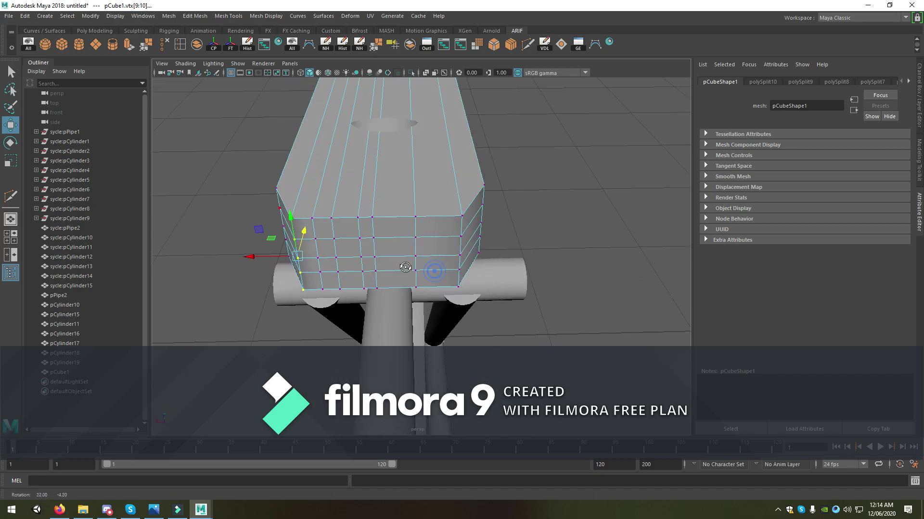
mouse_move(464, 288)
left_mouse_down()
mouse_move(516, 233)
mouse_move(501, 210)
mouse_move(388, 205)
left_mouse_up()
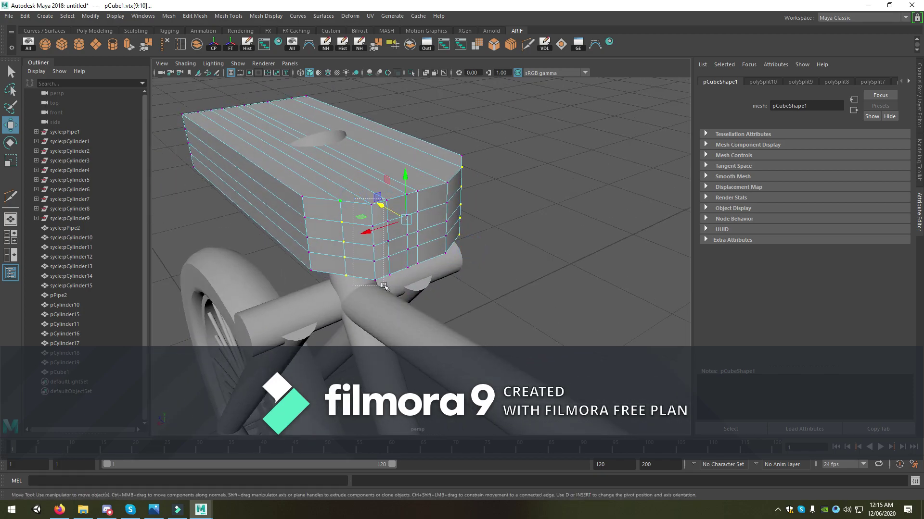
left_click_drag(365, 269, 344, 302, "alt")
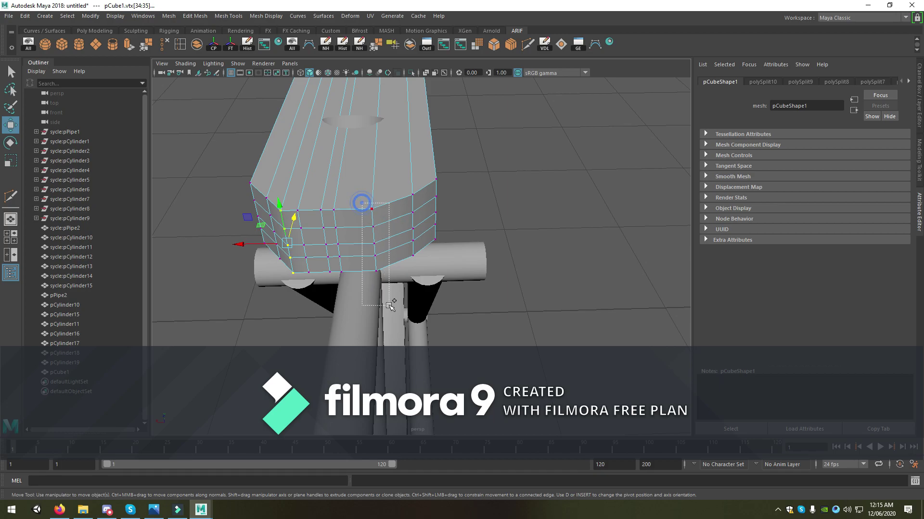
mouse_move(361, 204)
left_mouse_down("alt")
mouse_move(391, 254)
mouse_move(383, 250)
left_mouse_up("alt")
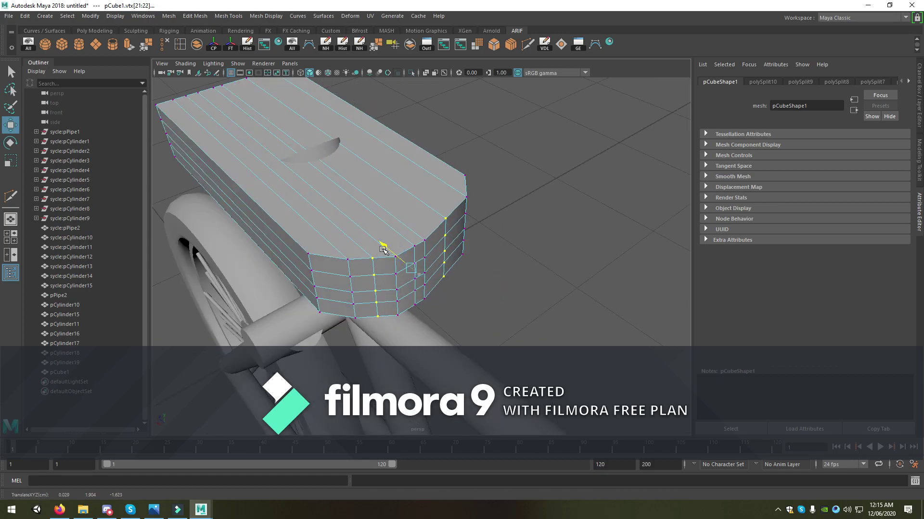
key("ctrl+z")
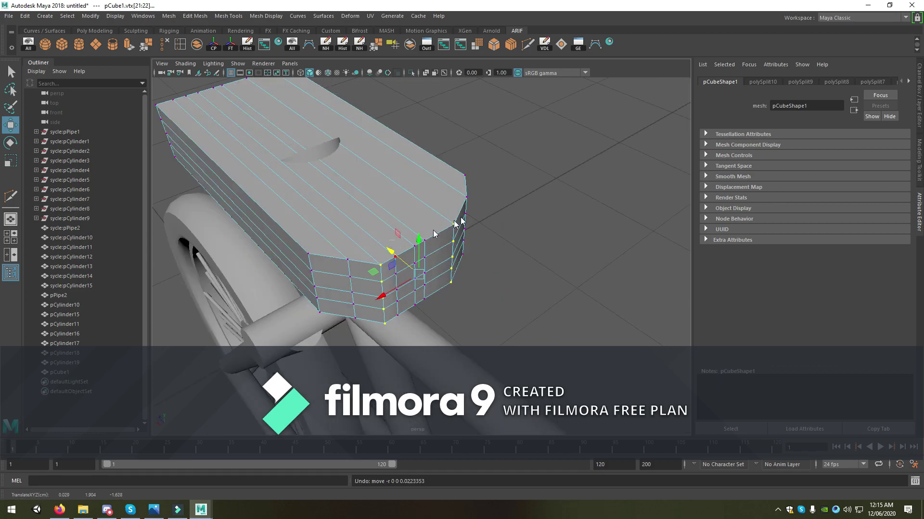
mouse_move(317, 245)
right_mouse_down()
mouse_move(385, 237)
mouse_move(367, 231)
right_mouse_up()
Step: Select the seat block and tilt it about 15 degrees
left_click(525, 154)
mouse_move(526, 154)
left_mouse_down("alt")
mouse_move(412, 228)
mouse_move(483, 257)
mouse_move(433, 284)
mouse_move(432, 273)
left_mouse_up("alt")
left_click(412, 228)
key("r")
key("e")
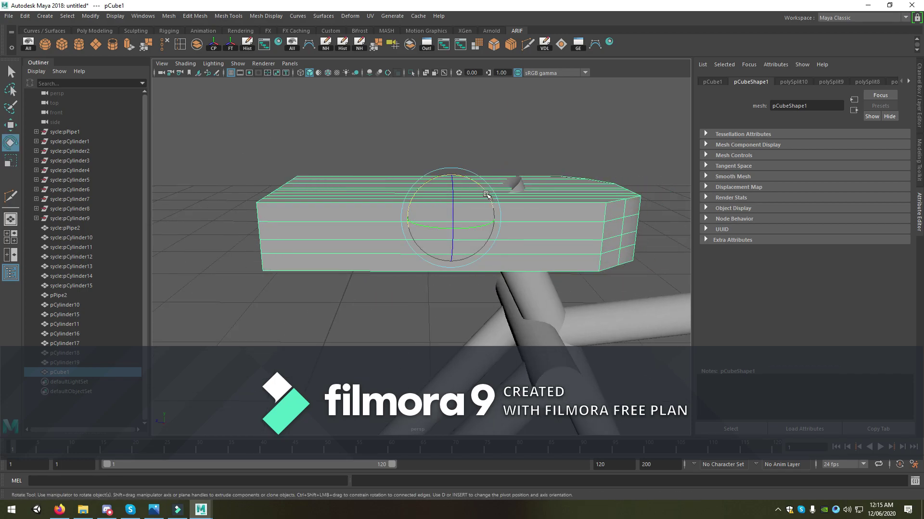
left_click_drag(486, 195, 478, 186)
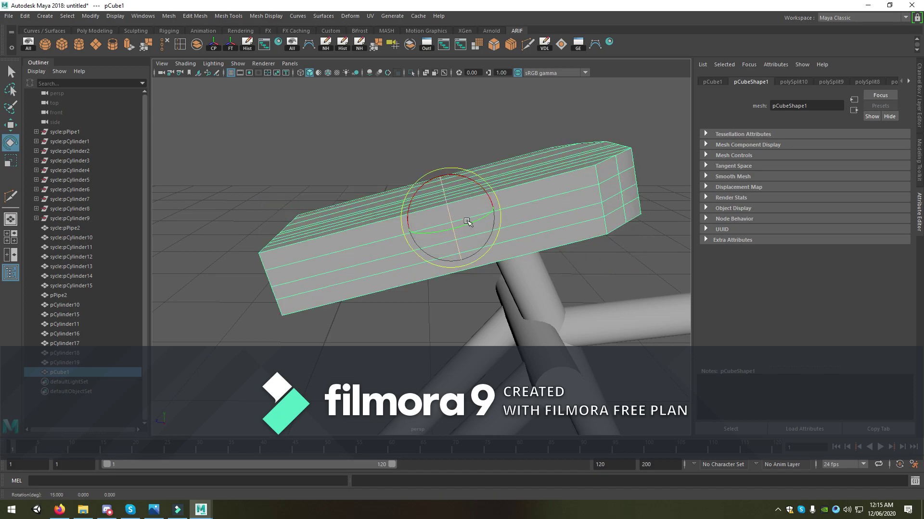
Step: Slide the seat block along its length and raise it upward
left_click(487, 118)
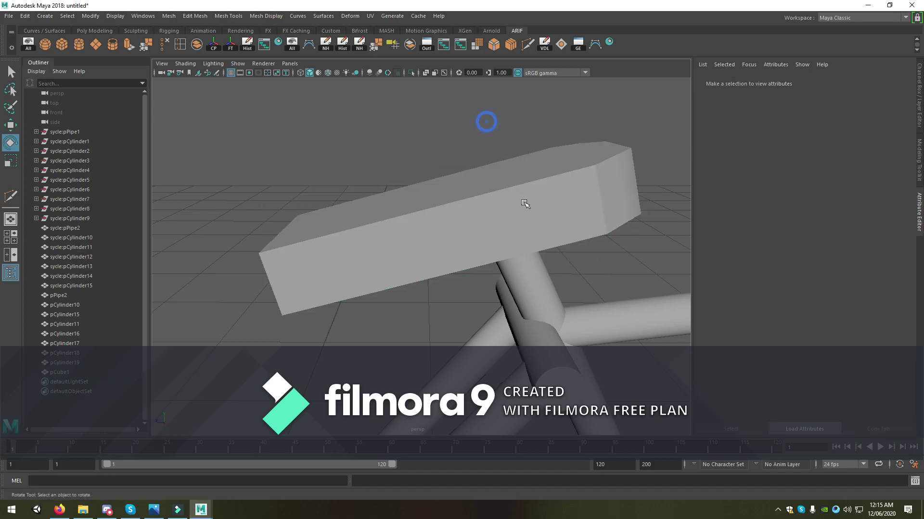
left_click(523, 202)
key("r")
key("w")
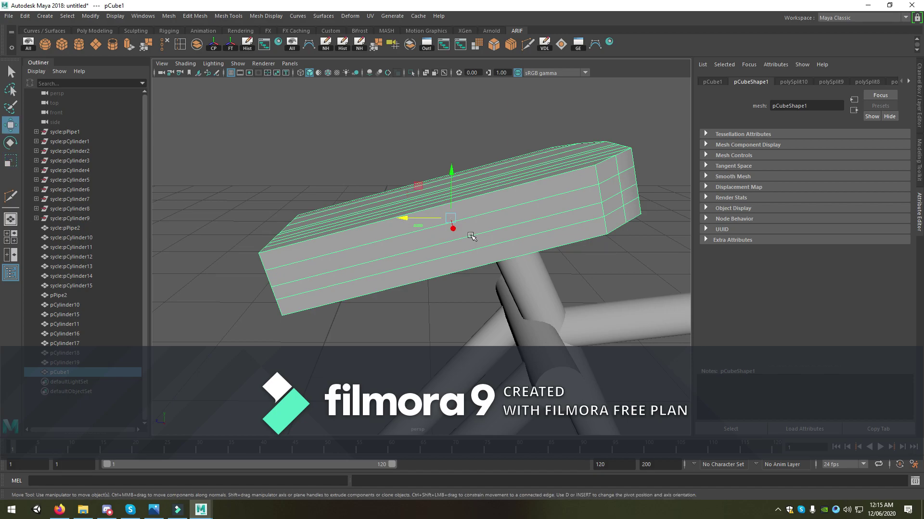
mouse_move(407, 217)
left_mouse_down()
mouse_move(469, 216)
mouse_move(469, 270)
left_mouse_up()
scroll(470, 280, "down", 3)
key("e")
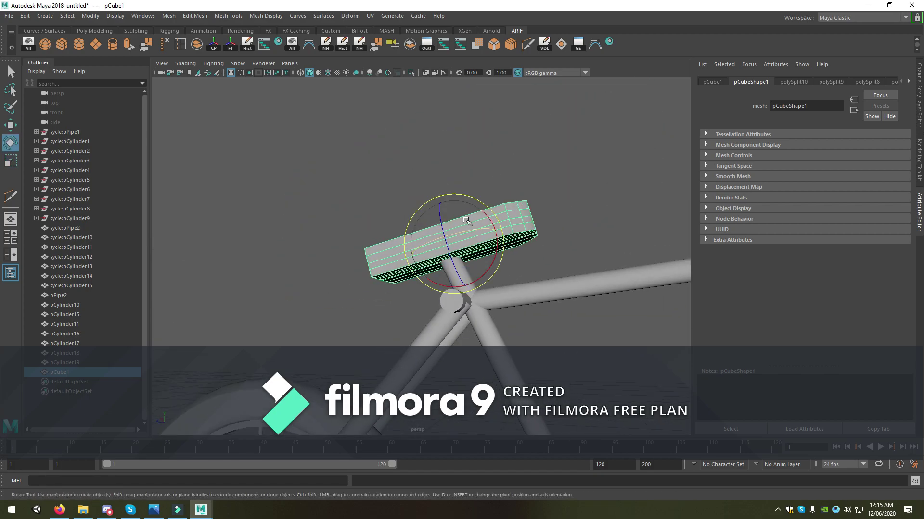
key("w")
mouse_move(442, 215)
left_mouse_down()
mouse_move(441, 206)
mouse_move(463, 222)
left_mouse_up()
Step: Shift the seat block over the seat post and tilt it to about 22 degrees
left_click_drag(413, 239, 396, 238)
key("e")
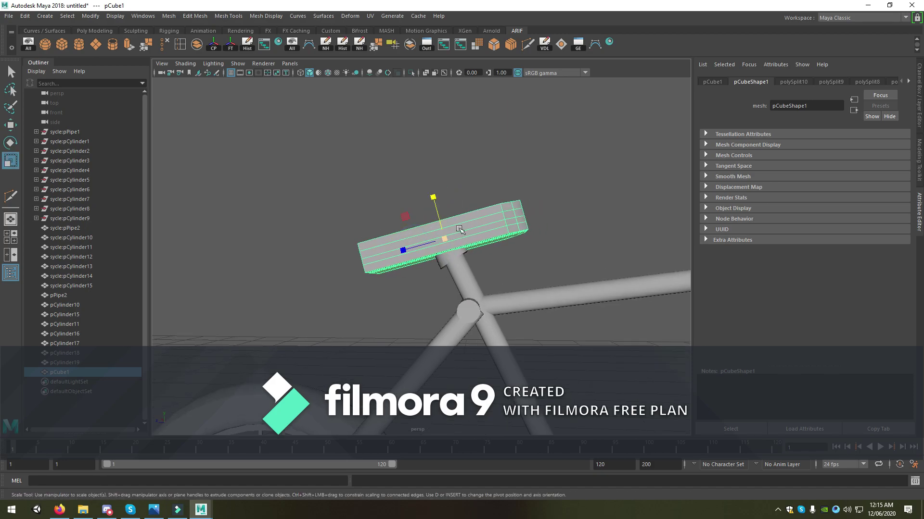
left_click_drag(478, 210, 475, 206)
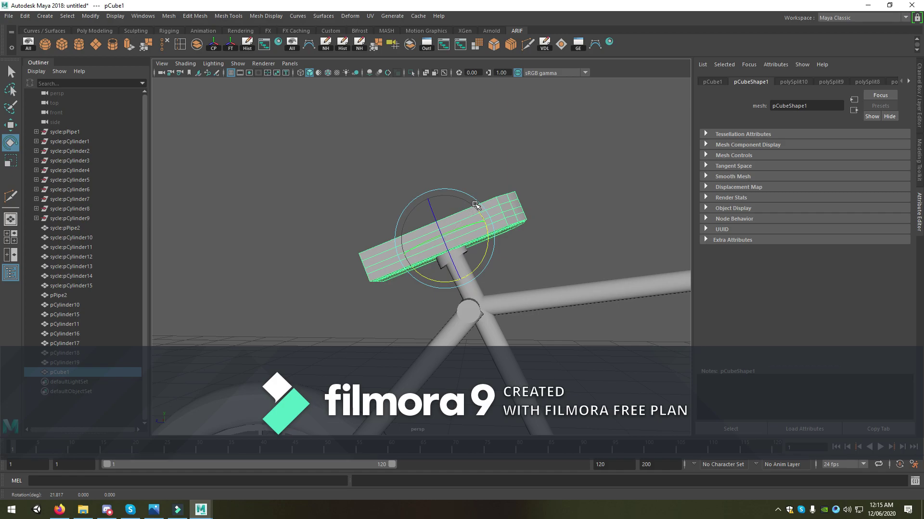
scroll(475, 205, "down", 5)
left_click(513, 241)
mouse_move(513, 241)
left_mouse_down("alt")
mouse_move(384, 219)
mouse_move(439, 270)
mouse_move(426, 278)
mouse_move(452, 276)
mouse_move(419, 290)
mouse_move(430, 299)
mouse_move(440, 287)
mouse_move(437, 225)
left_mouse_up("alt")
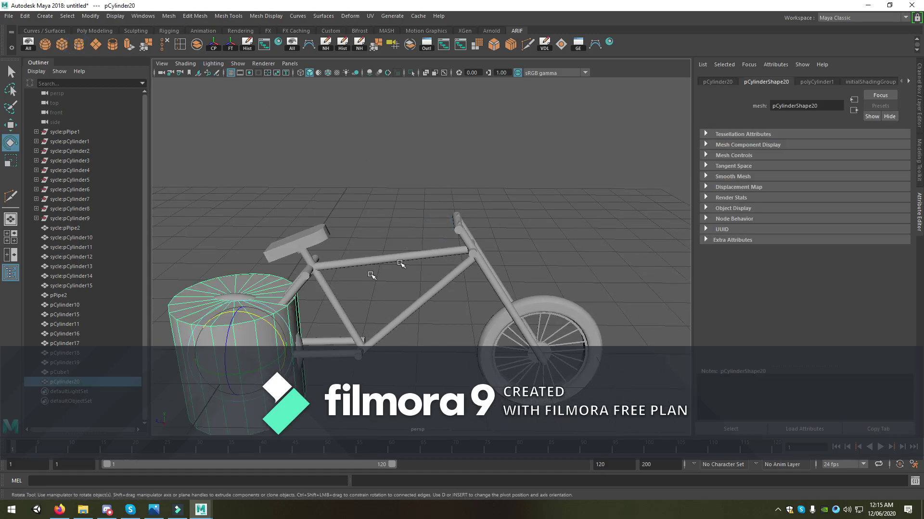
Step: Add a cylinder, make it thin and tall, and place it on the front head tube
key("r")
scroll(236, 342, "down", 2)
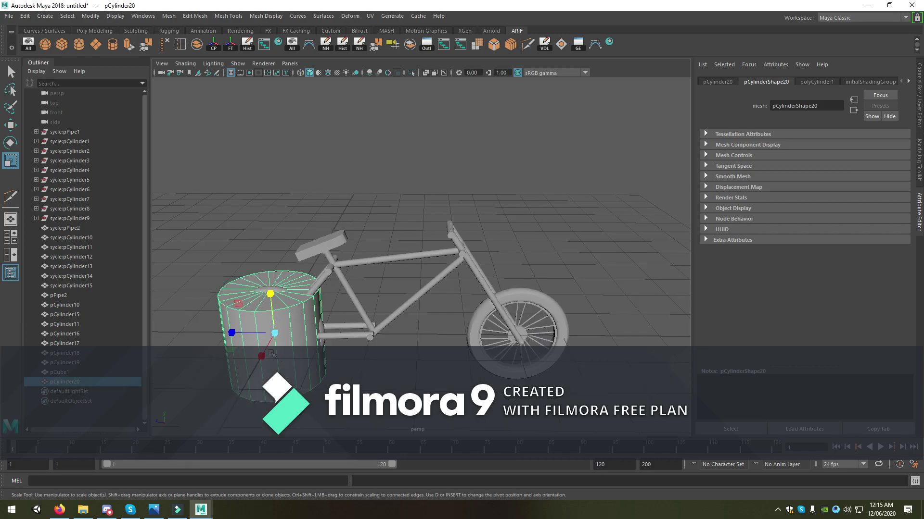
left_click_drag(275, 335, 213, 345)
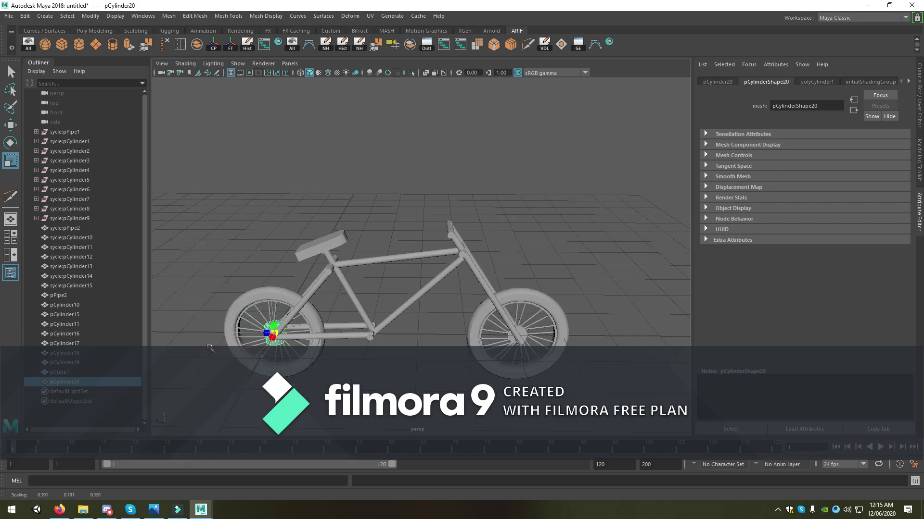
left_click_drag(269, 288, 264, 190)
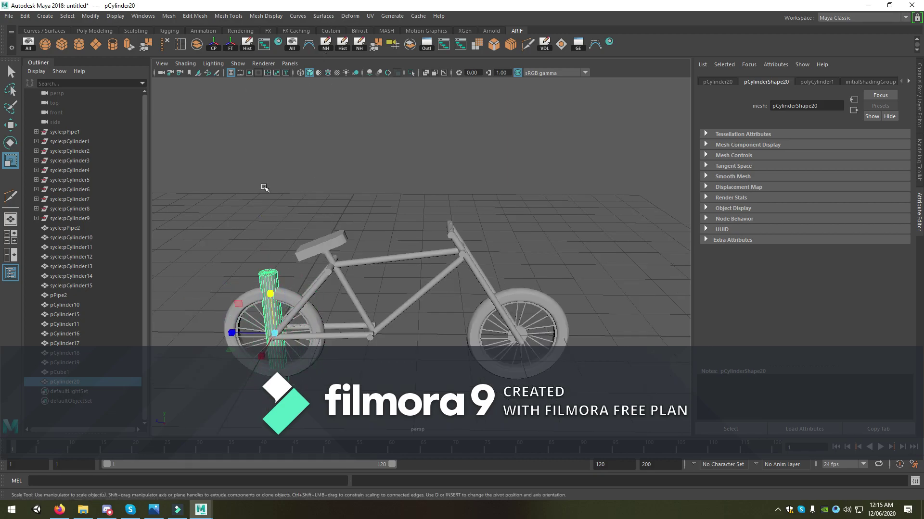
key("w")
mouse_move(253, 334)
left_mouse_down()
mouse_move(539, 335)
mouse_move(463, 279)
left_mouse_up()
key("r")
key("w")
mouse_move(419, 307)
left_mouse_down()
mouse_move(331, 198)
mouse_move(332, 179)
left_mouse_up()
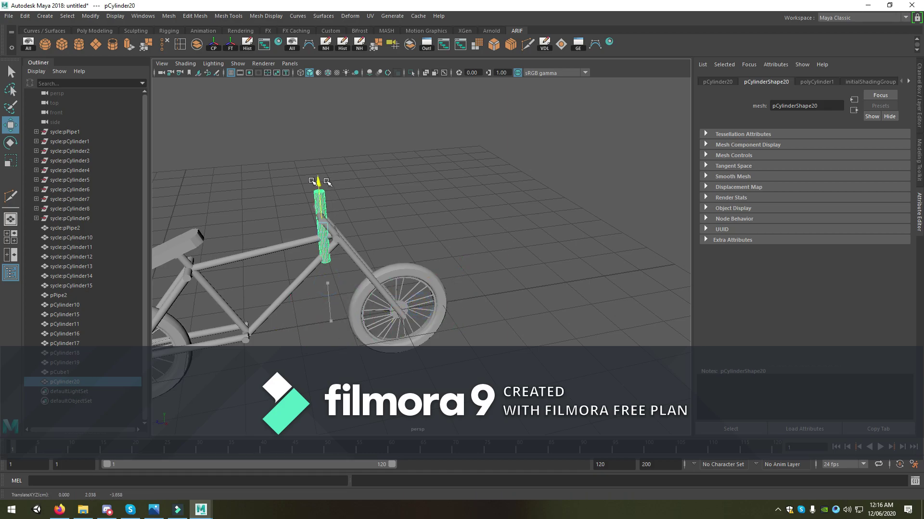
Step: Rotate the cylinder to lie horizontal and lift it above the head tube
scroll(391, 214, "up", 3)
left_click_drag(391, 214, 422, 263, "alt")
key("e")
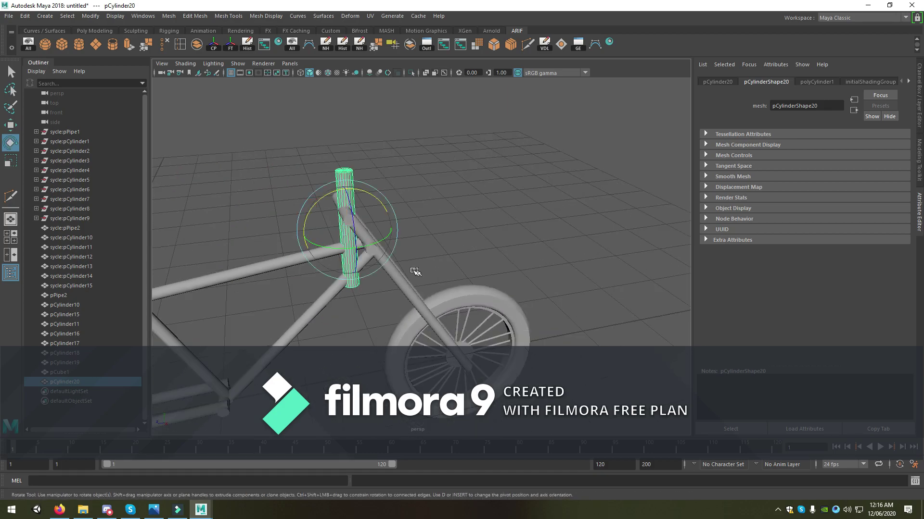
left_click_drag(355, 267, 370, 283)
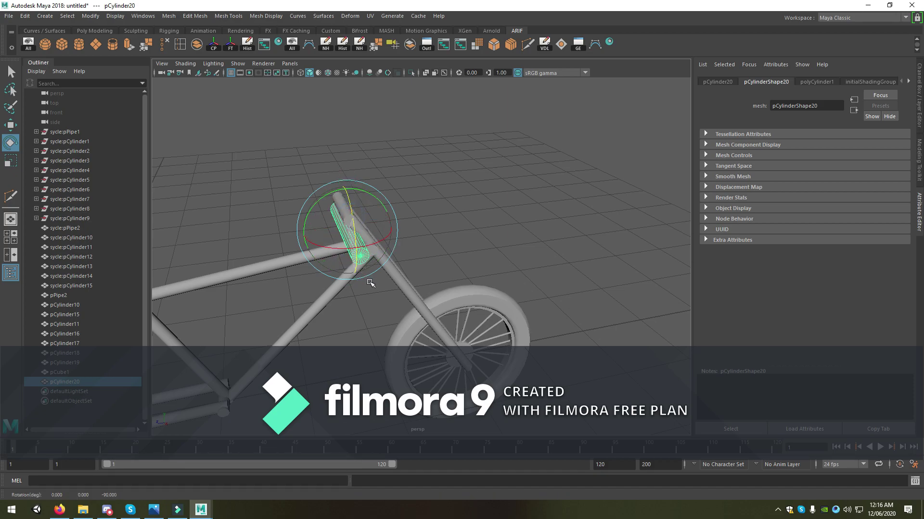
key("w")
key("e")
key("w")
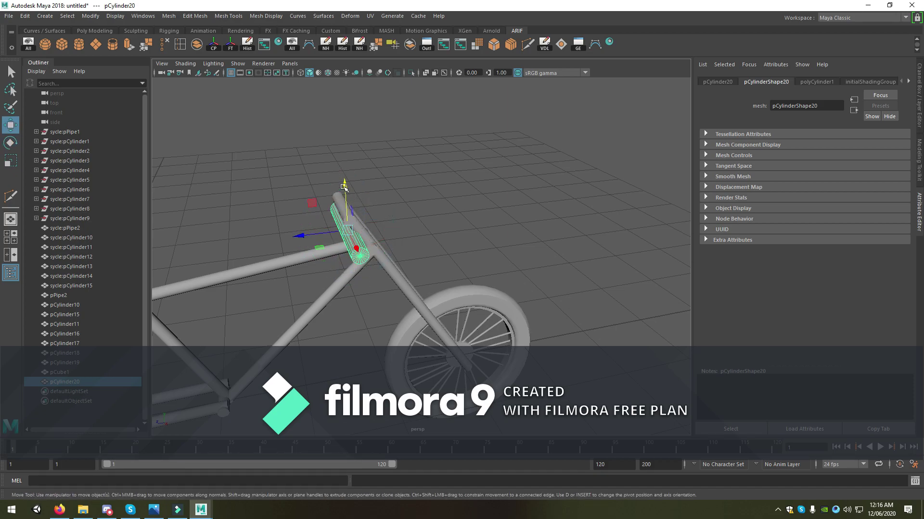
mouse_move(345, 186)
left_mouse_down()
mouse_move(347, 167)
mouse_move(454, 286)
left_mouse_up()
Step: Stretch the cylinder into a long bar and nudge it into handlebar position
key("r")
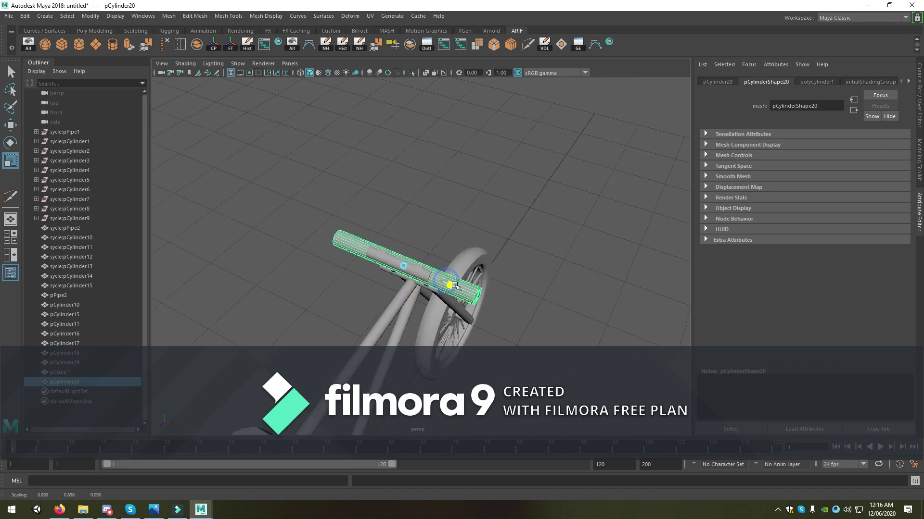
left_click_drag(403, 266, 391, 268)
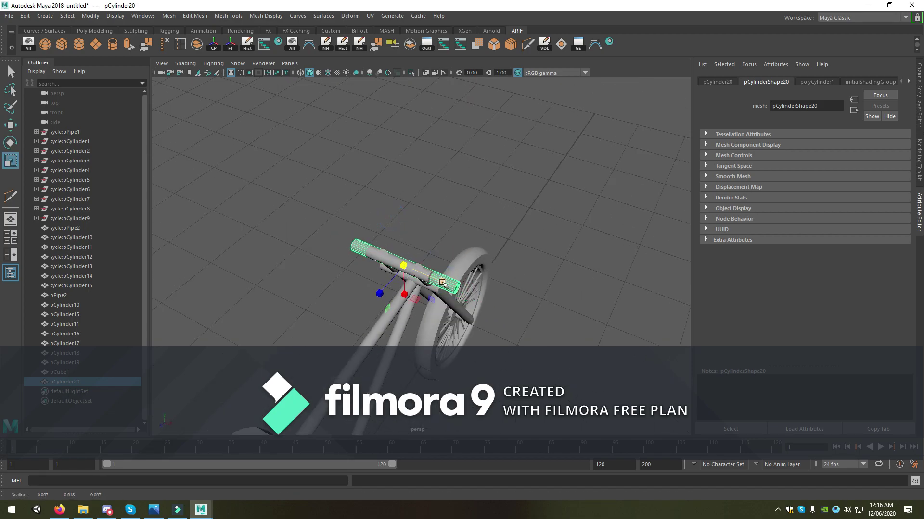
mouse_move(382, 270)
left_mouse_down()
mouse_move(407, 272)
mouse_move(364, 210)
left_mouse_up()
key("w")
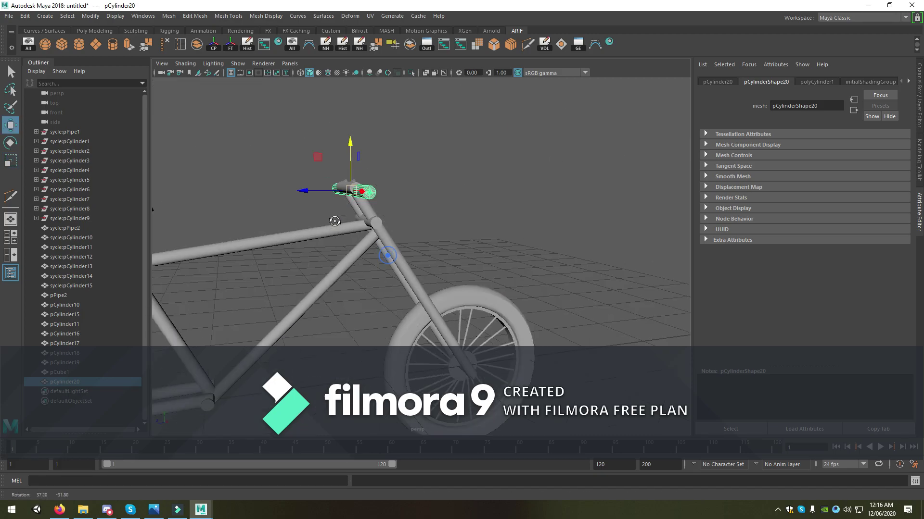
left_click_drag(377, 179, 377, 178)
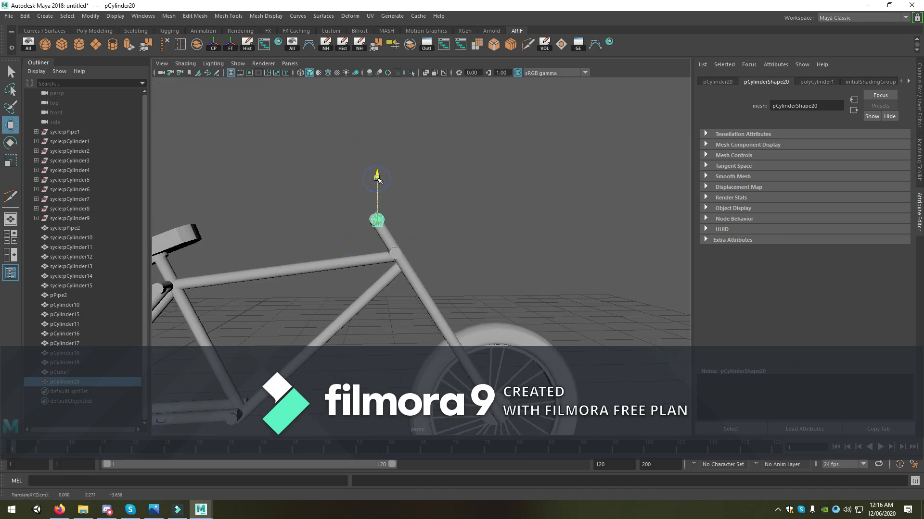
left_click_drag(333, 221, 402, 235)
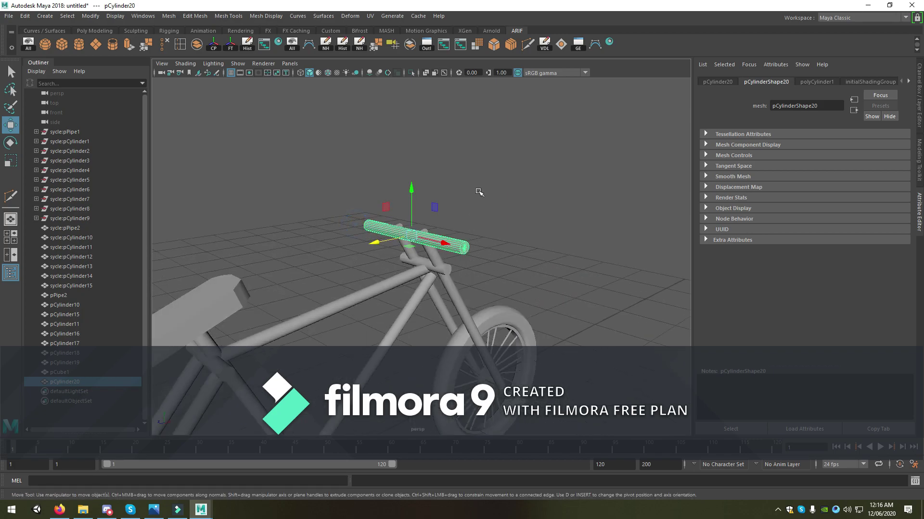
left_click_drag(479, 192, 480, 226, "alt")
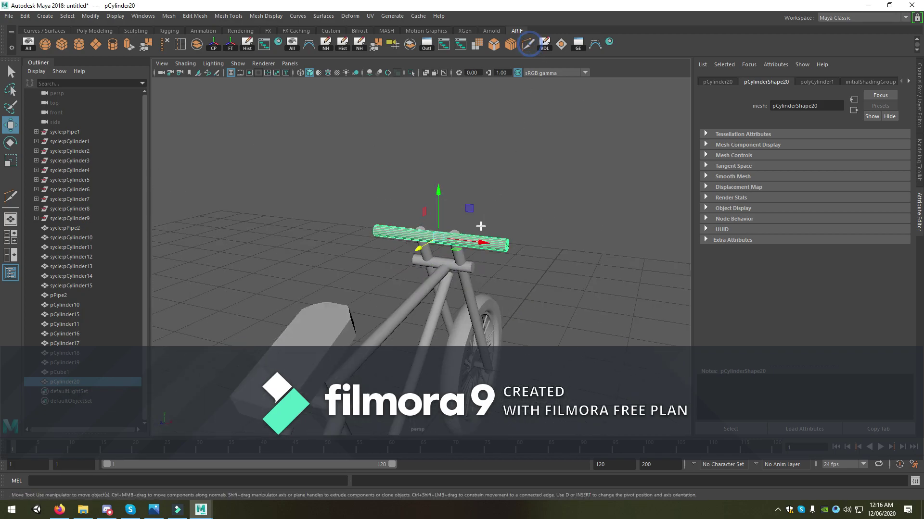
right_click_drag(481, 226, 466, 241, "shift")
Step: Add an edge loop across the handlebar and try bending its ends, then undo
left_click_drag(462, 242, 427, 242, "alt")
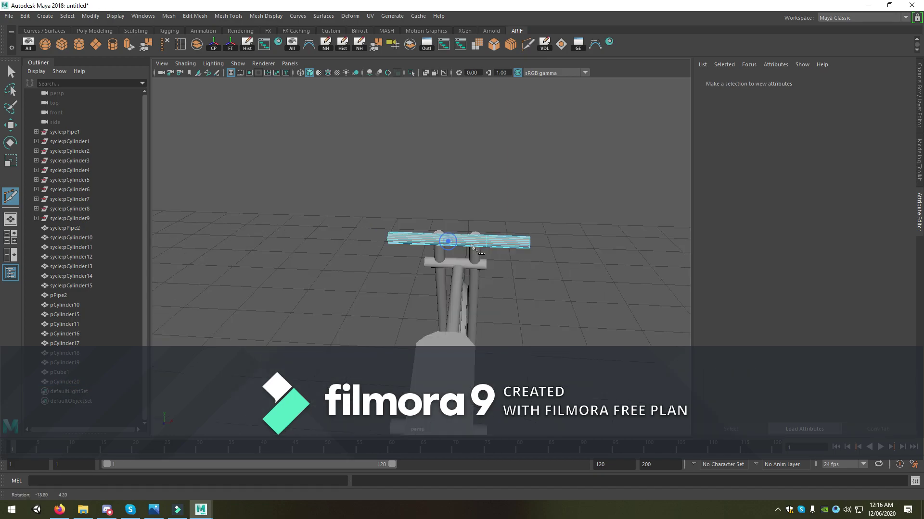
left_click(427, 242, "ctrl")
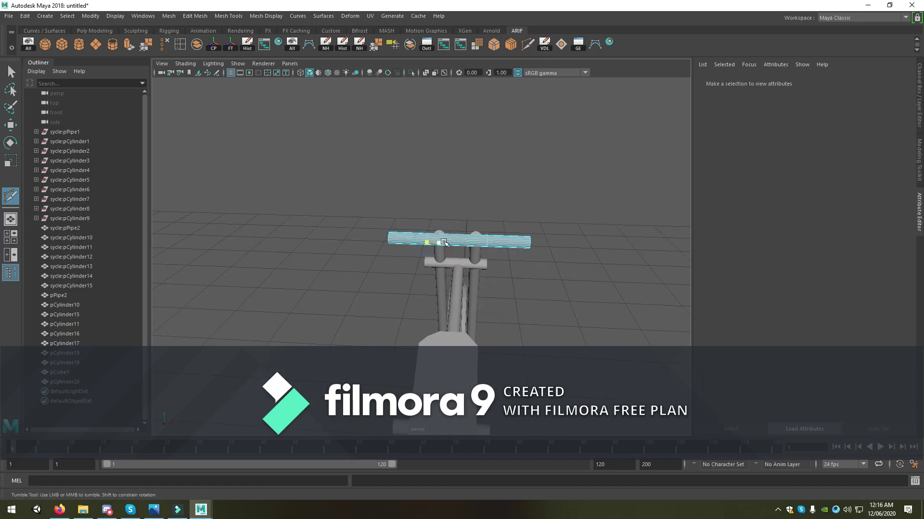
key("w")
right_click_drag(444, 243, 418, 226)
left_click_drag(418, 226, 495, 269)
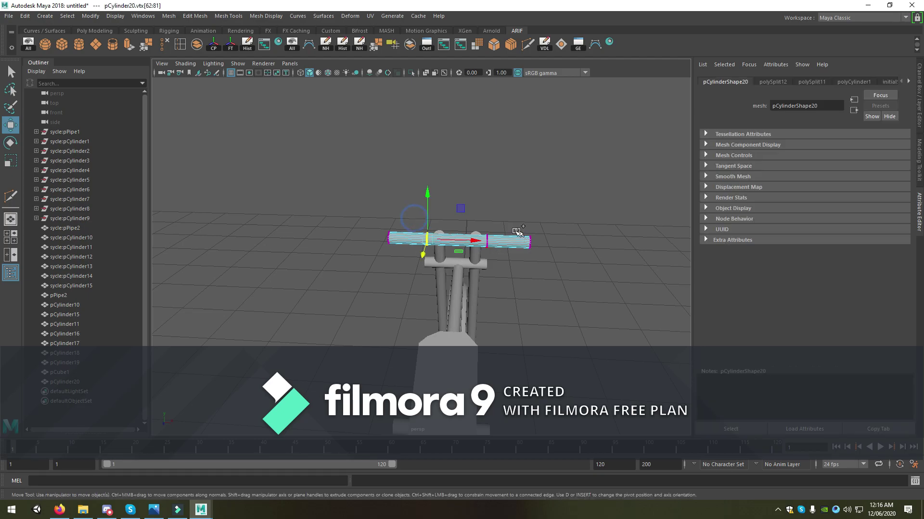
left_click_drag(459, 195, 474, 204)
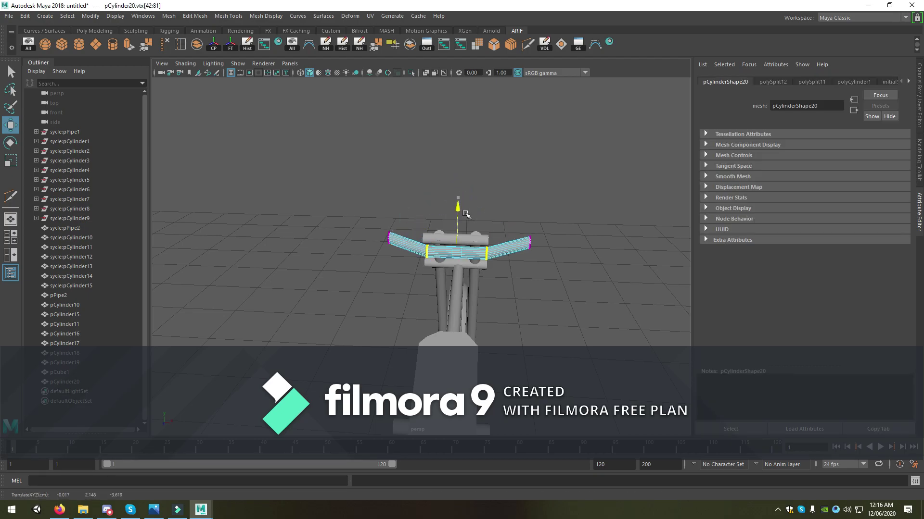
key("ctrl+z")
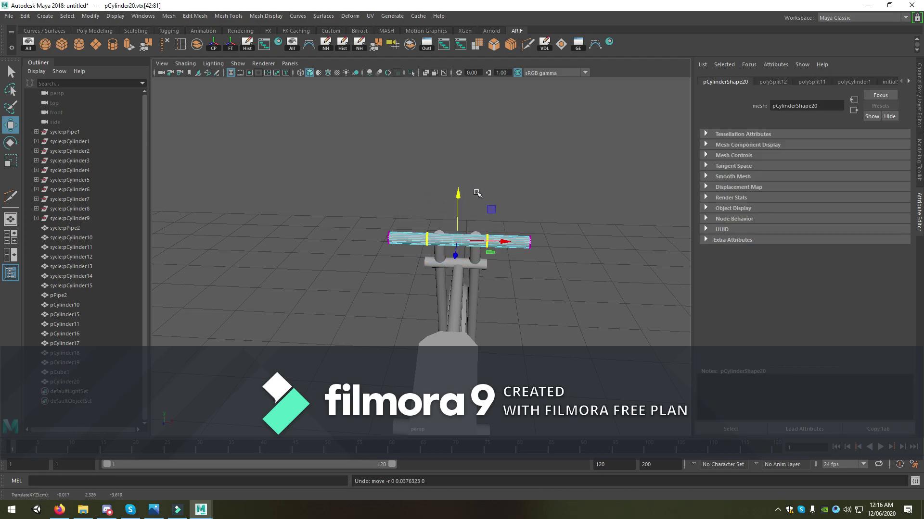
Step: Add another edge loop and raise two middle vertex loops of the handlebar
left_click(528, 44)
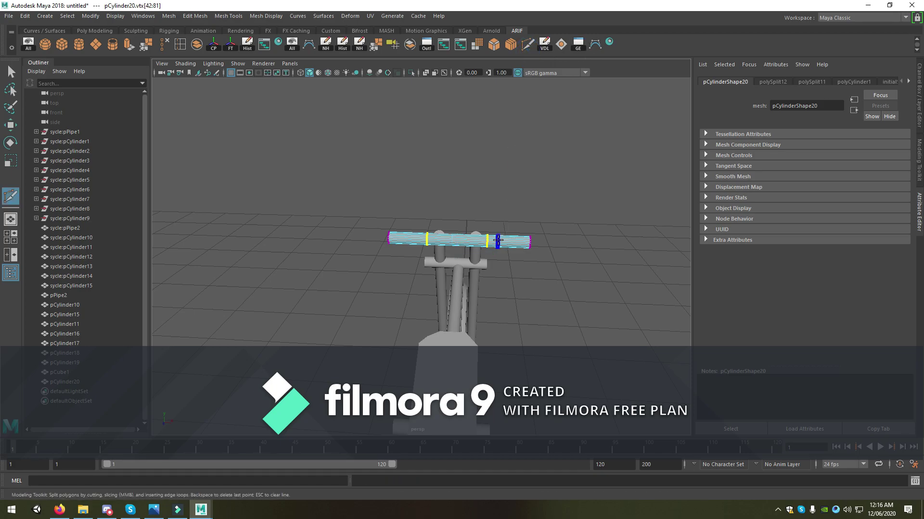
left_click(498, 240, "ctrl")
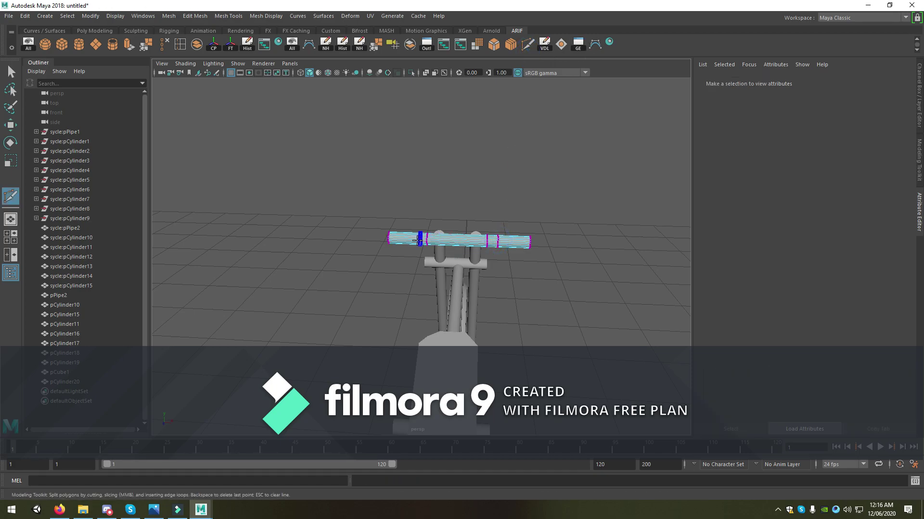
key("w")
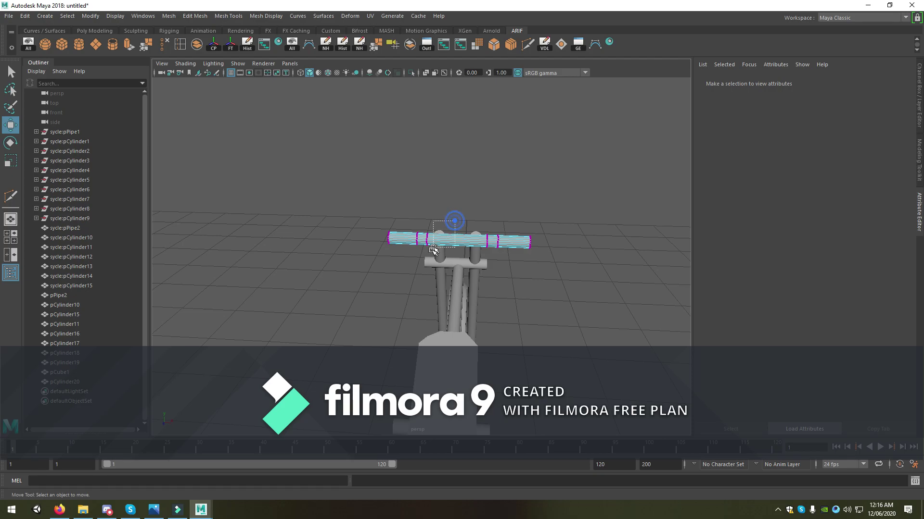
left_click_drag(454, 221, 432, 248)
left_click_drag(483, 275, 490, 269, "shift")
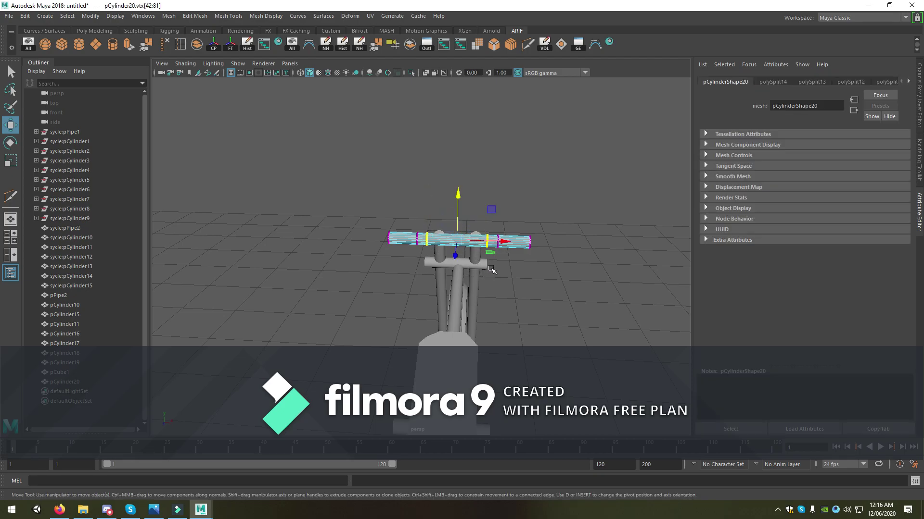
mouse_move(461, 201)
left_mouse_down()
mouse_move(459, 175)
mouse_move(462, 217)
mouse_move(393, 235)
mouse_move(435, 245)
left_mouse_up()
Step: Lift the handlebar on Y, tilt it, and slide it along X onto the front stem
mouse_move(435, 245)
right_mouse_down()
mouse_move(471, 257)
mouse_move(481, 231)
right_mouse_up()
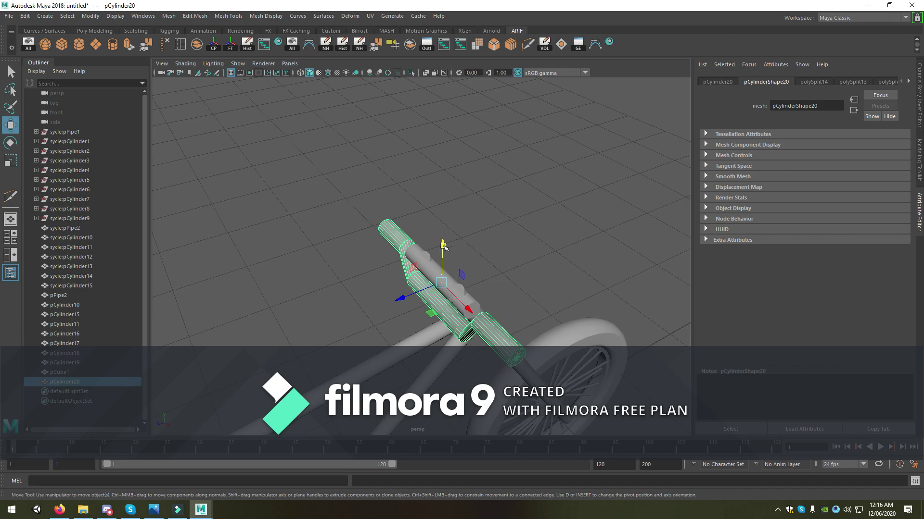
mouse_move(443, 246)
left_mouse_down()
mouse_move(461, 211)
mouse_move(402, 212)
mouse_move(441, 231)
mouse_move(449, 208)
left_mouse_up()
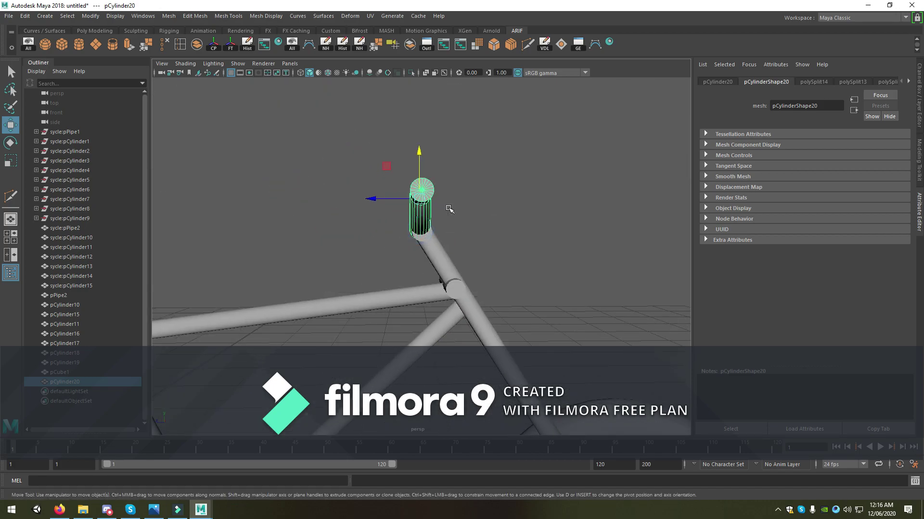
key("e")
mouse_move(460, 172)
left_mouse_down()
mouse_move(412, 161)
mouse_move(446, 153)
left_mouse_up()
key("w")
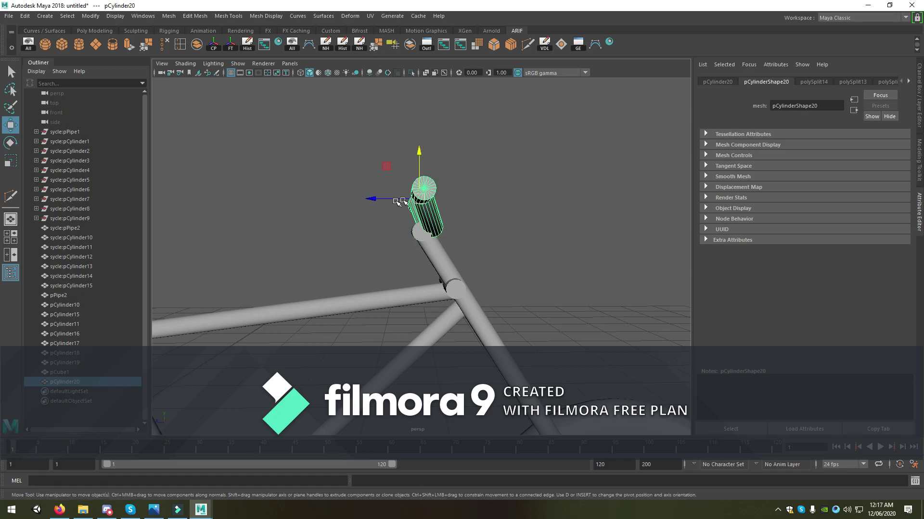
left_click_drag(396, 201, 362, 198)
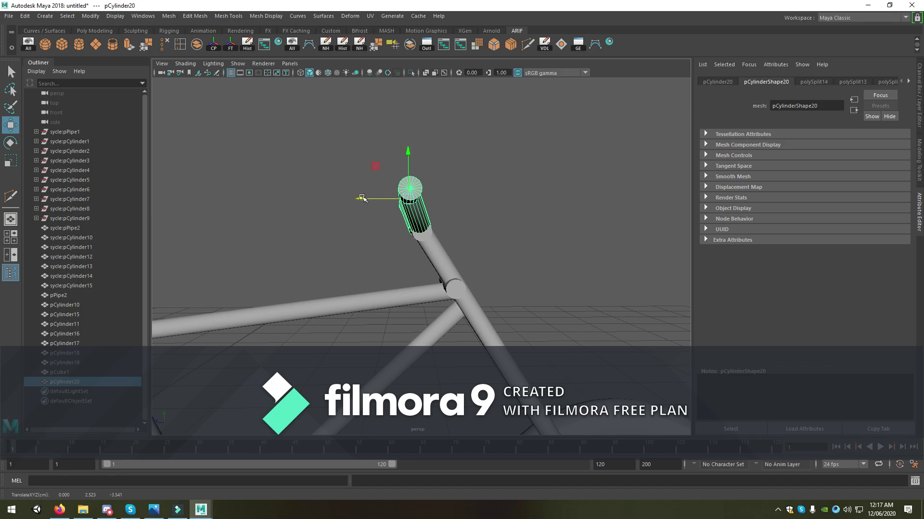
left_click_drag(411, 153, 417, 159)
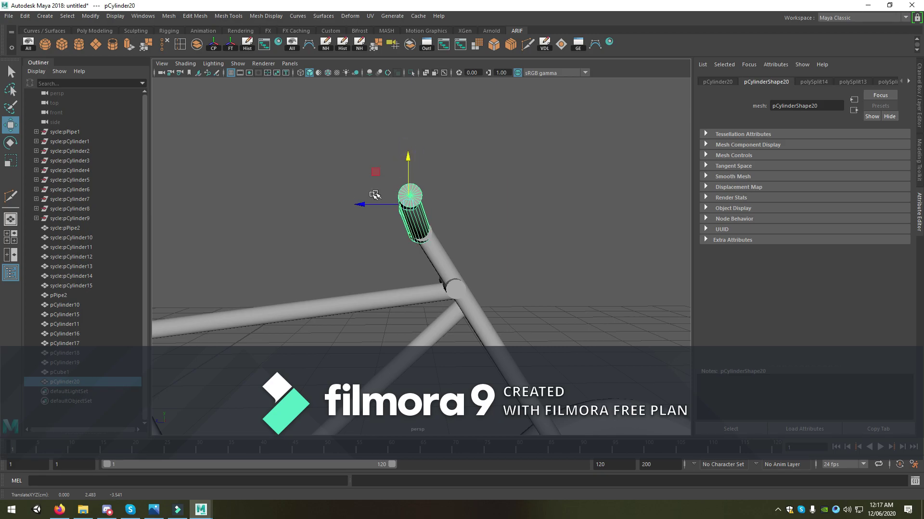
mouse_move(364, 204)
left_mouse_down()
mouse_move(474, 239)
mouse_move(443, 235)
left_mouse_up()
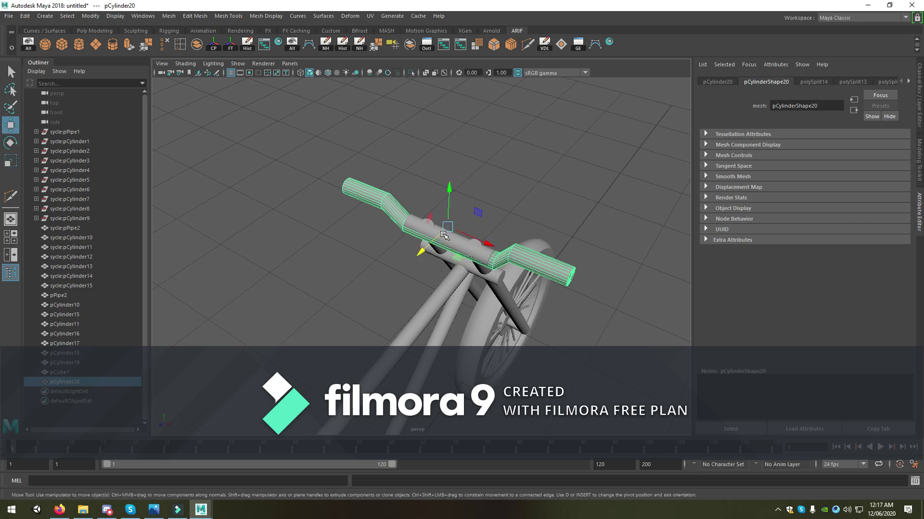
Step: Extrude both handlebar end faces into grips, scaling them outward and nudging them along Y
mouse_move(556, 251)
left_mouse_down("alt")
mouse_move(517, 259)
mouse_move(545, 231)
mouse_move(501, 222)
left_mouse_up("alt")
right_click_drag(543, 238, 544, 257)
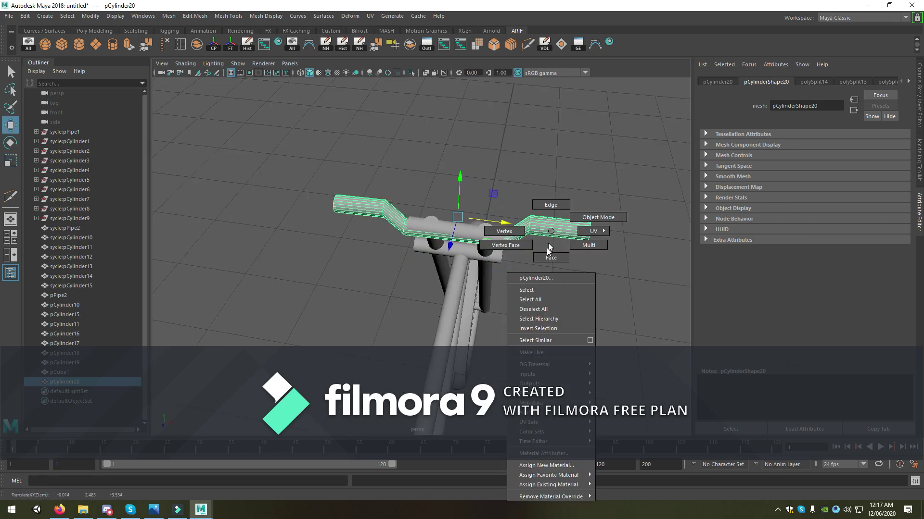
left_click_drag(599, 197, 527, 250)
left_click_drag(314, 167, 367, 237, "shift")
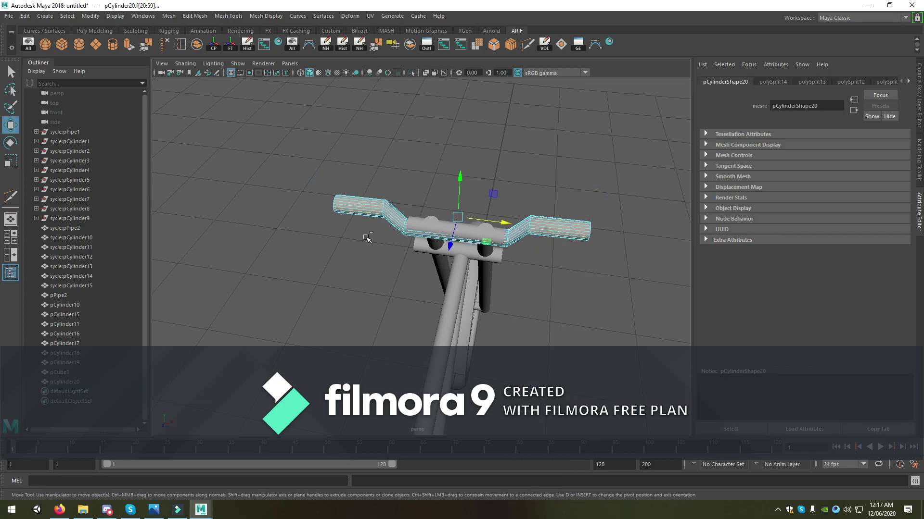
key("ctrl+e")
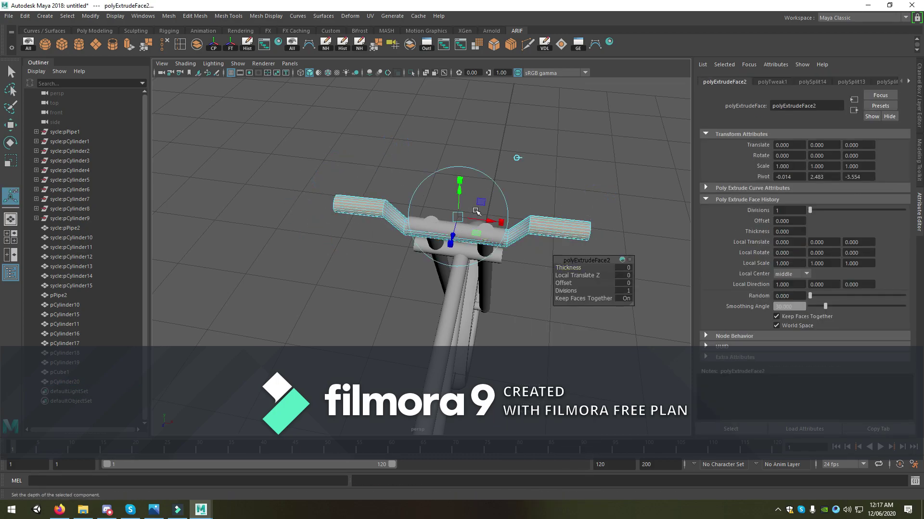
left_click_drag(458, 217, 495, 217)
key("r")
key("w")
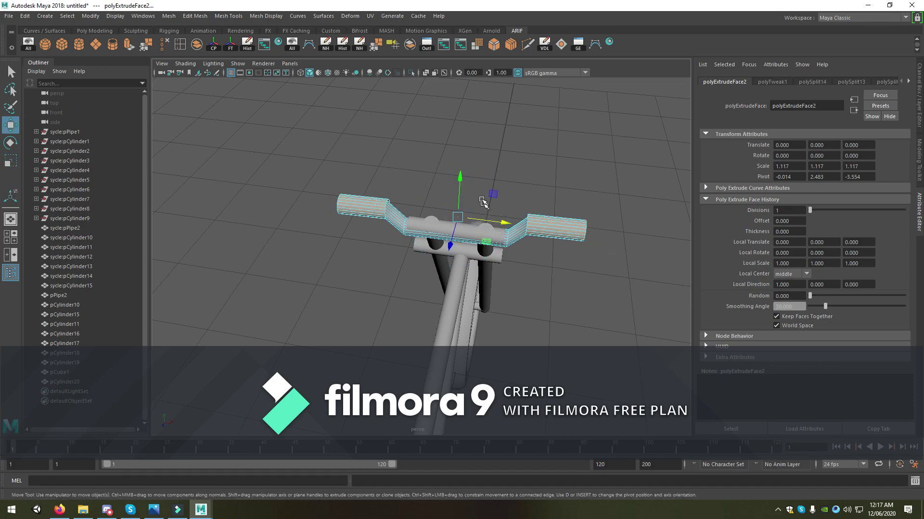
left_click_drag(465, 178, 463, 177)
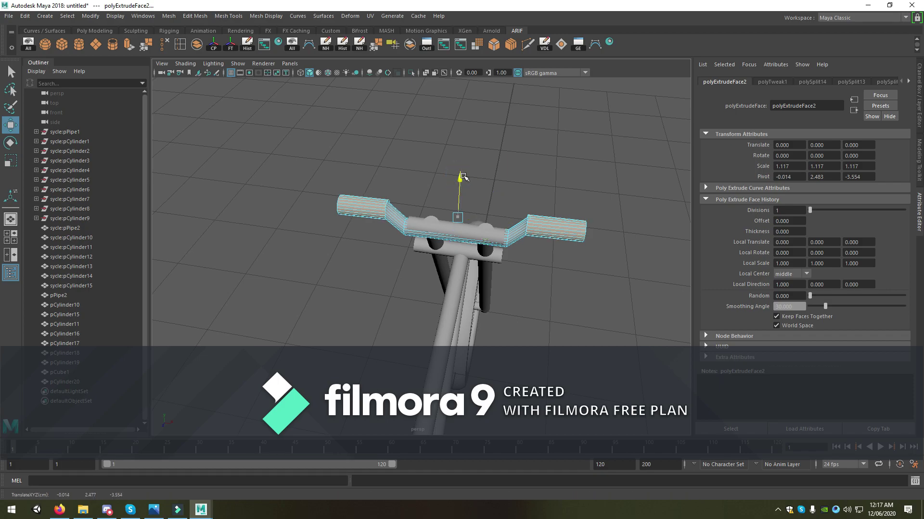
Step: Deselect and compare the bike against the red bicycle reference image
left_click(541, 237)
mouse_move(533, 252)
left_mouse_down("alt")
mouse_move(426, 223)
mouse_move(429, 216)
left_mouse_up("alt")
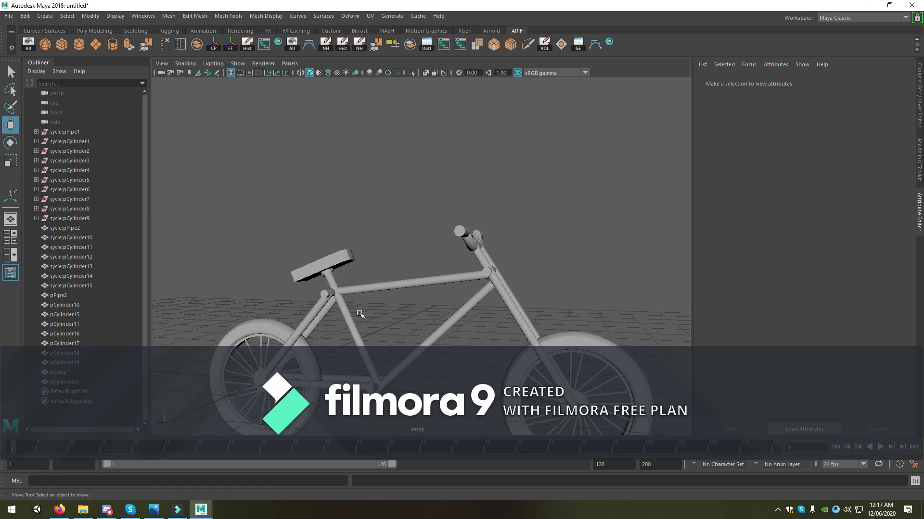
key("alt+Tab")
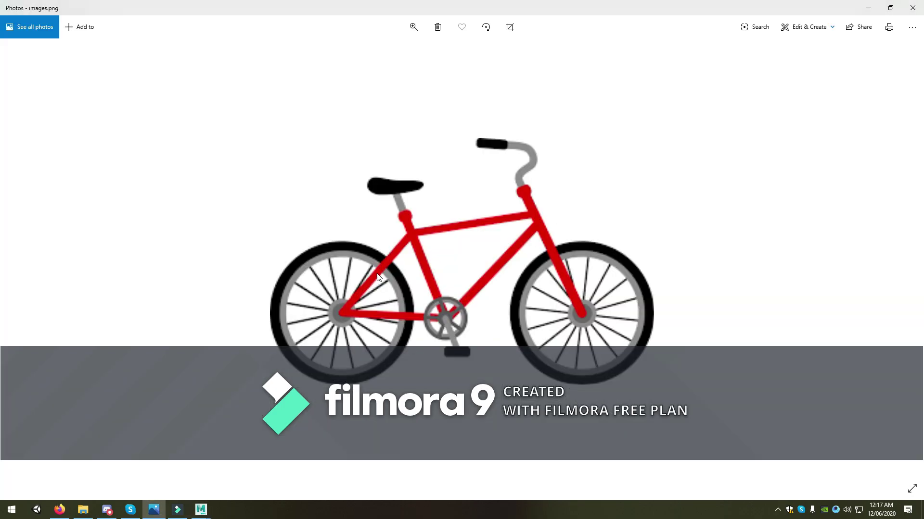
key("alt+Tab")
left_click_drag(376, 273, 339, 200, "alt")
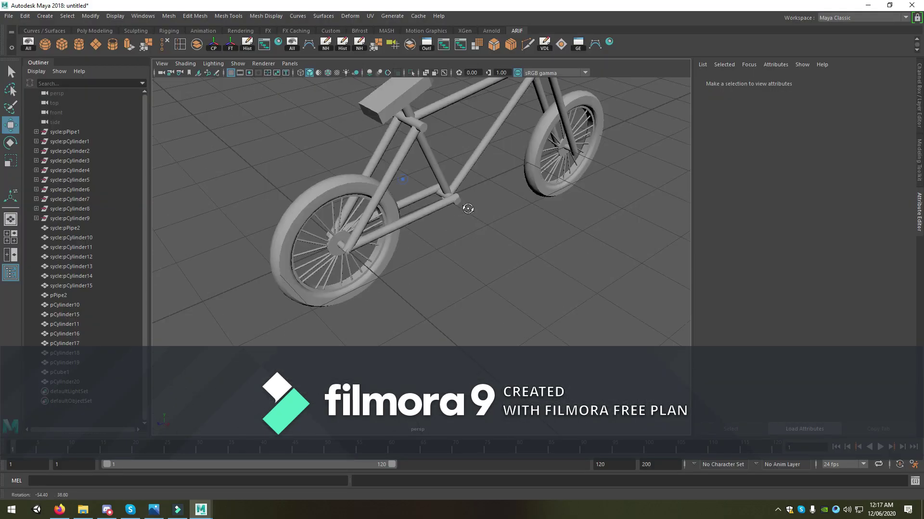
Step: Assign a new Phong material coloured dark grey to the front wheel faces
left_click(339, 199)
right_click(339, 198)
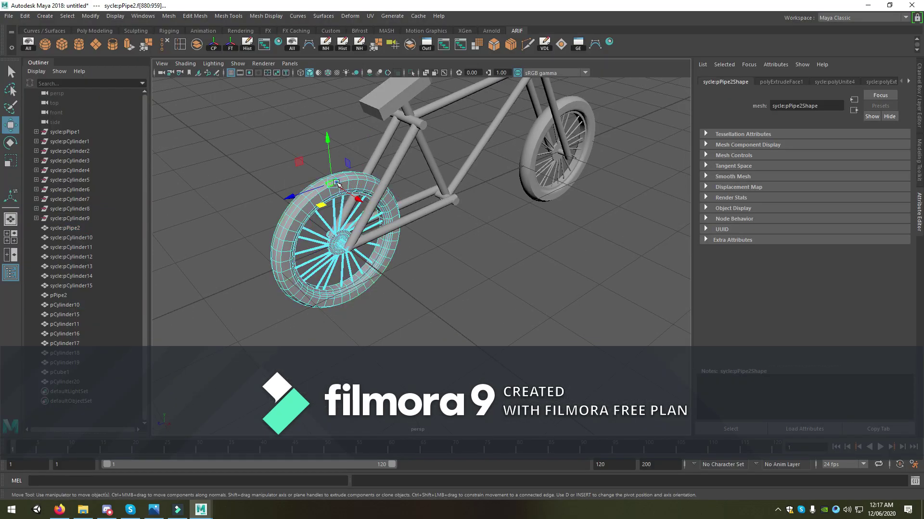
scroll(313, 193, "up", 3)
right_click(289, 147)
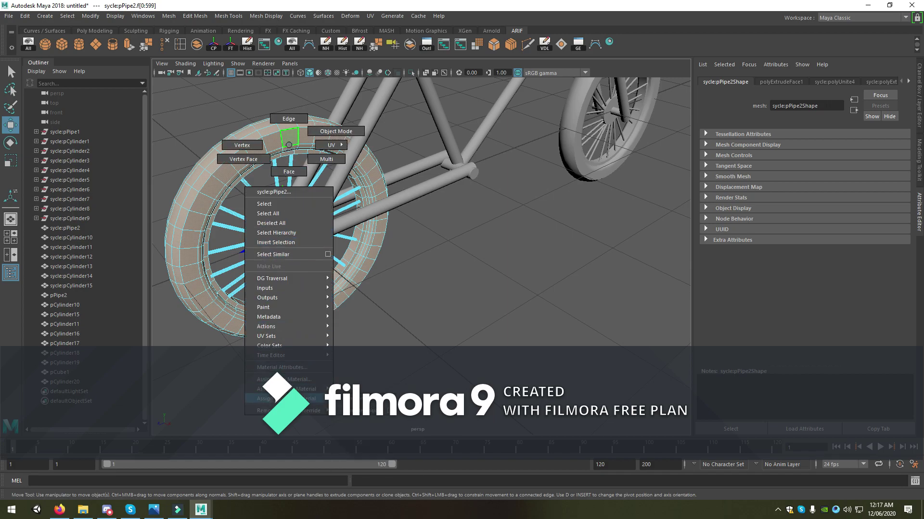
left_click(317, 380)
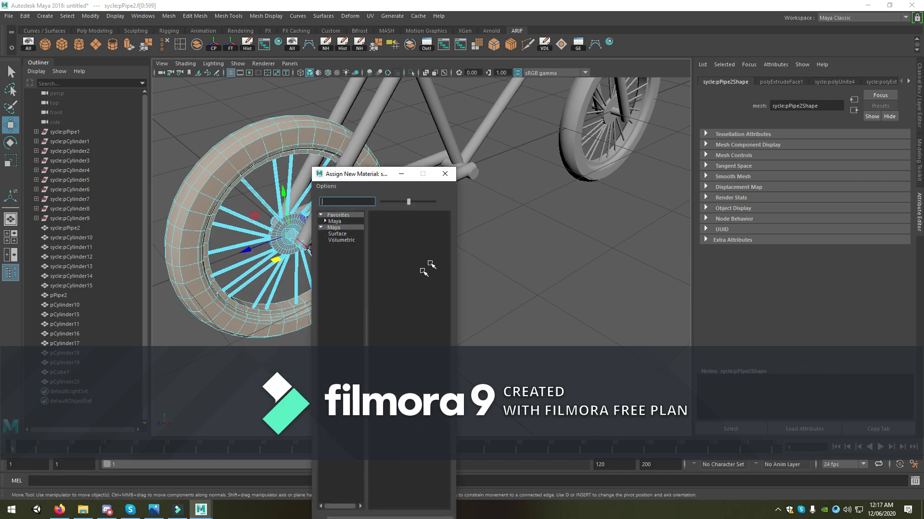
left_click(403, 287)
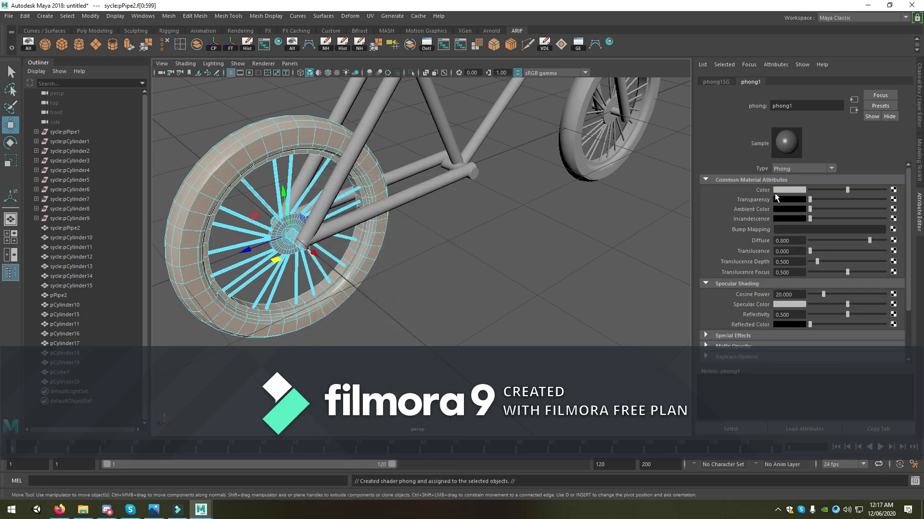
left_click(788, 190)
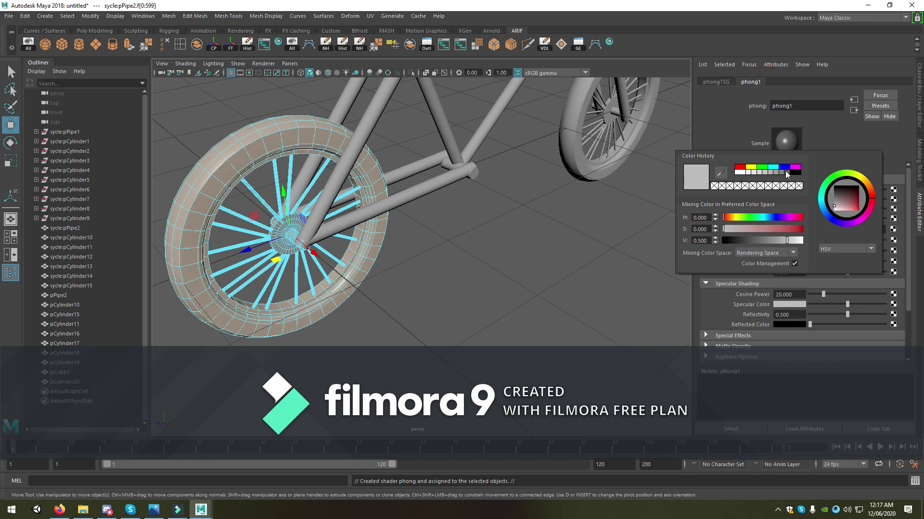
left_click(787, 174)
Step: Zoom in around the wheel and change which faces are selected
mouse_move(433, 216)
left_mouse_down("alt")
mouse_move(462, 270)
mouse_move(402, 343)
left_mouse_up("alt")
scroll(452, 287, "up", 5)
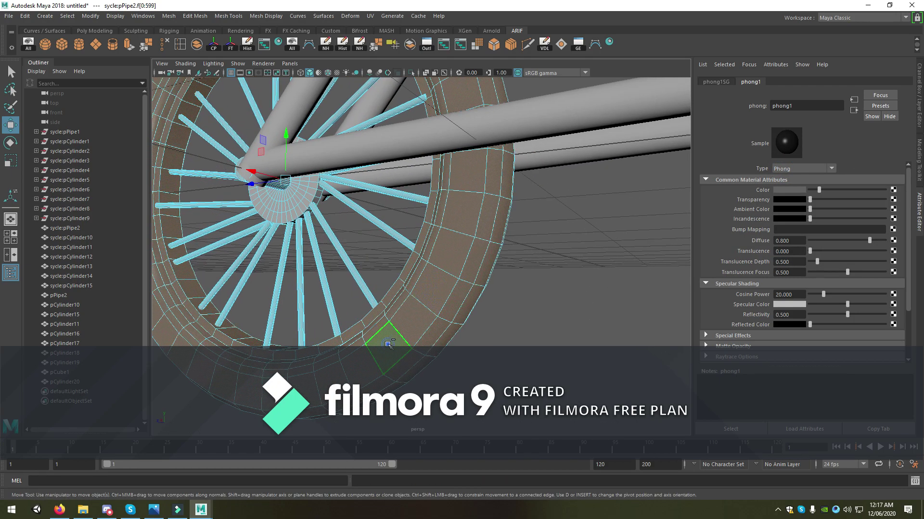
left_click(388, 344)
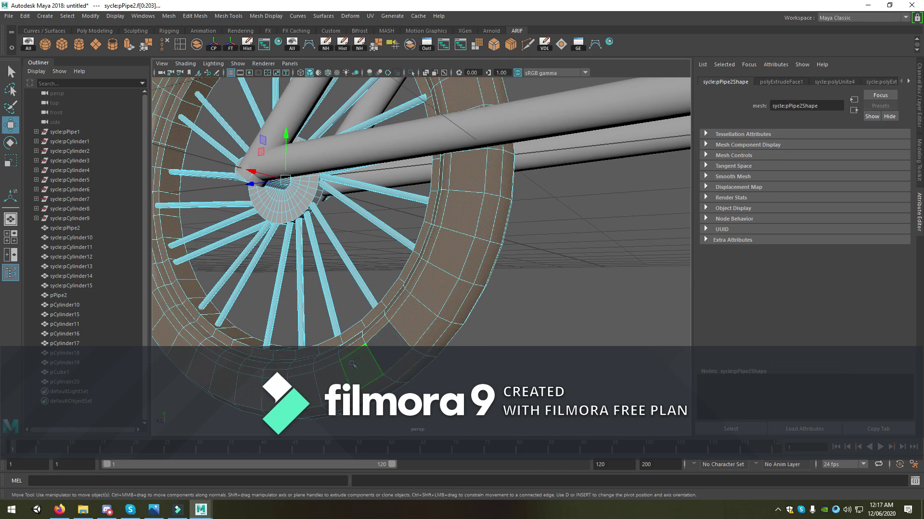
Step: Select the bands of rim faces on the wheel
left_click(387, 382, "ctrl")
mouse_move(409, 368)
left_mouse_down("alt")
mouse_move(363, 359)
mouse_move(380, 356)
mouse_move(371, 337)
mouse_move(380, 337)
left_mouse_up("alt")
left_click(373, 361, "ctrl")
left_click(382, 335)
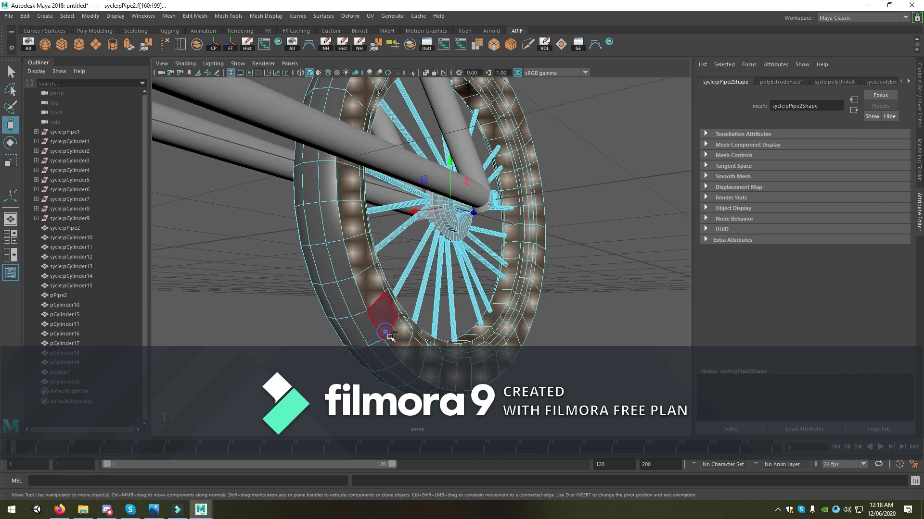
scroll(389, 336, "up", 3)
scroll(390, 336, "up", 5)
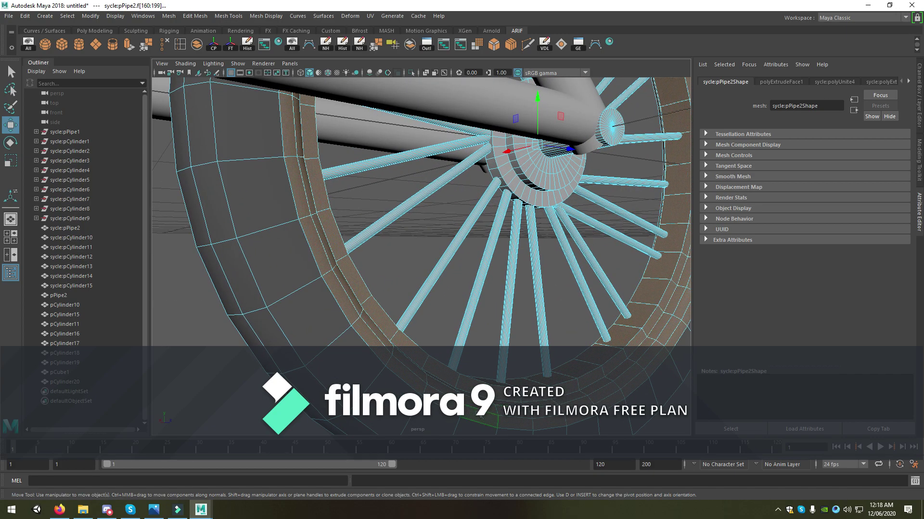
scroll(389, 337, "down", 1)
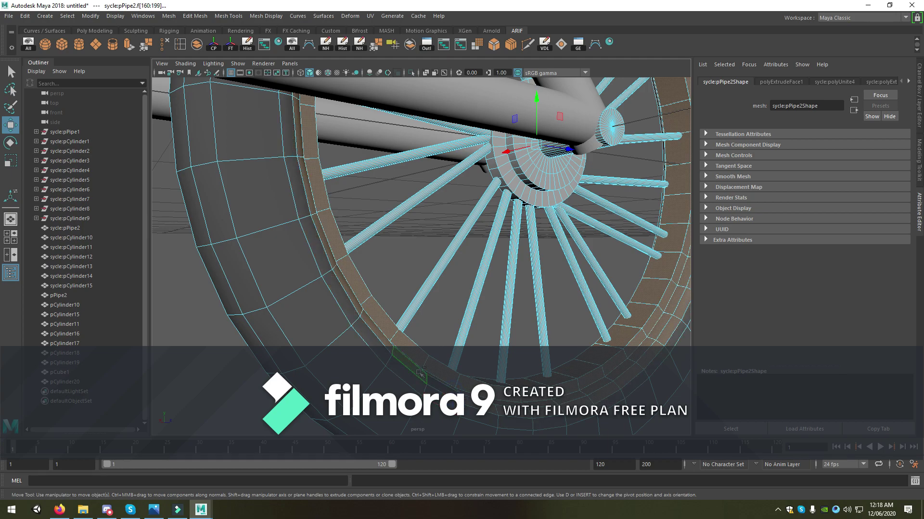
scroll(419, 373, "down", 1)
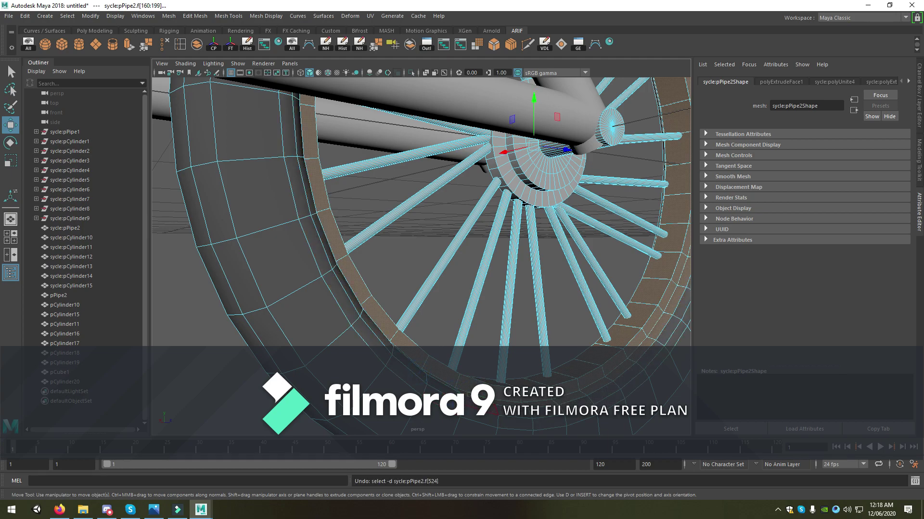
mouse_move(447, 384)
left_mouse_down("alt")
mouse_move(479, 371)
mouse_move(476, 381)
left_mouse_up("alt")
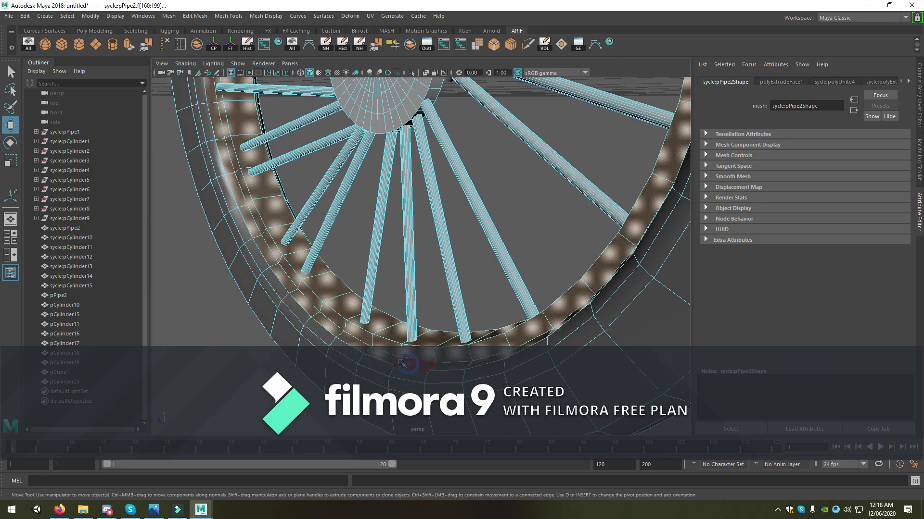
Step: Assign a new white Phong material to the selected rim faces
right_click(397, 345)
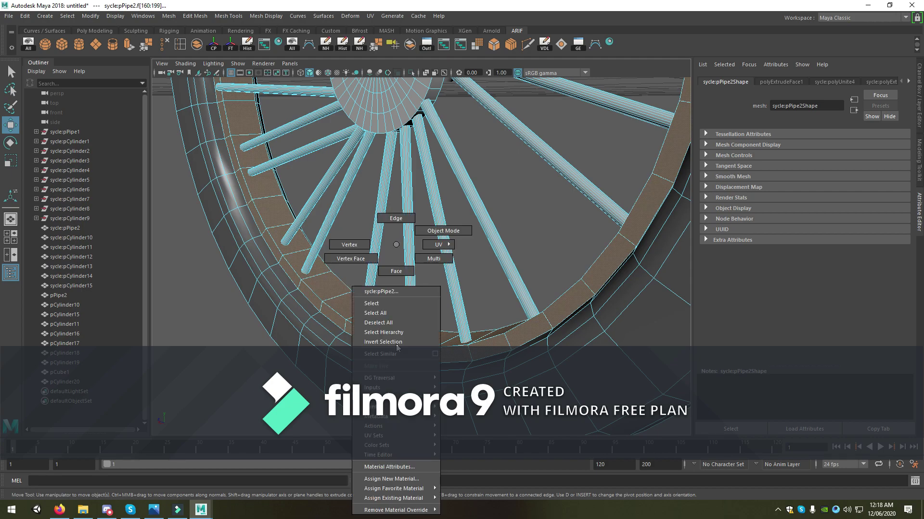
left_click(403, 480)
left_click(404, 287)
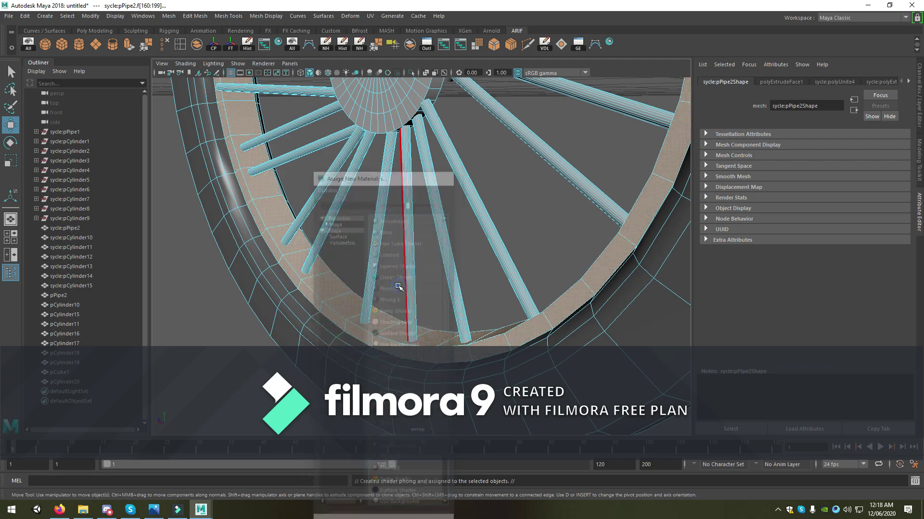
left_click(781, 191)
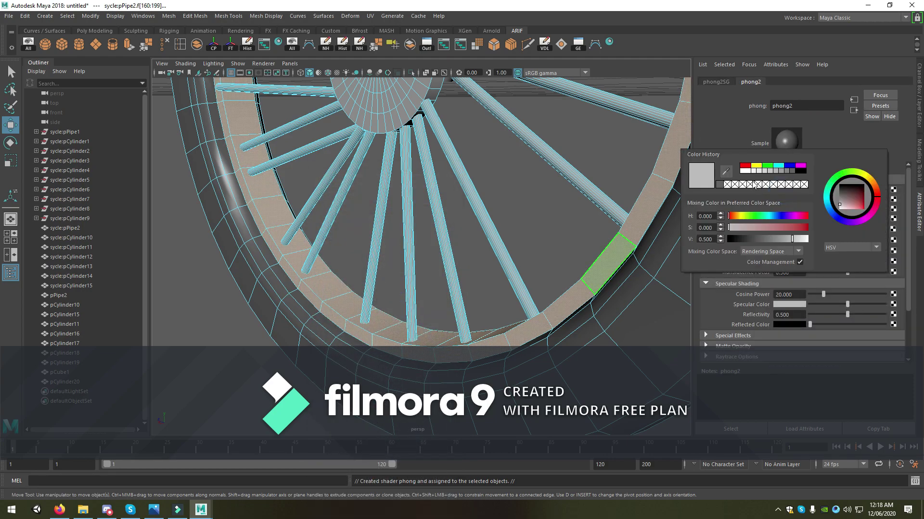
left_click(749, 175)
left_click(551, 213)
Step: Delete the old front wheel
scroll(457, 221, "down", 5)
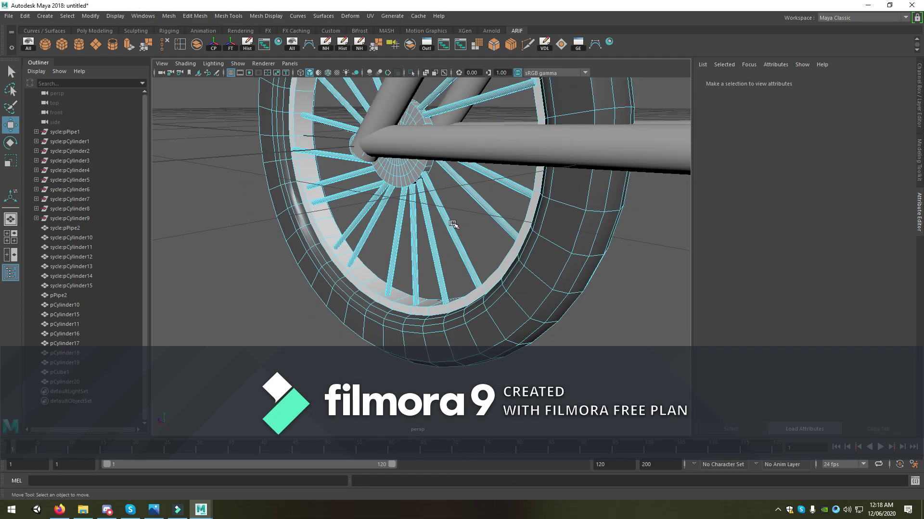
scroll(460, 226, "down", 6)
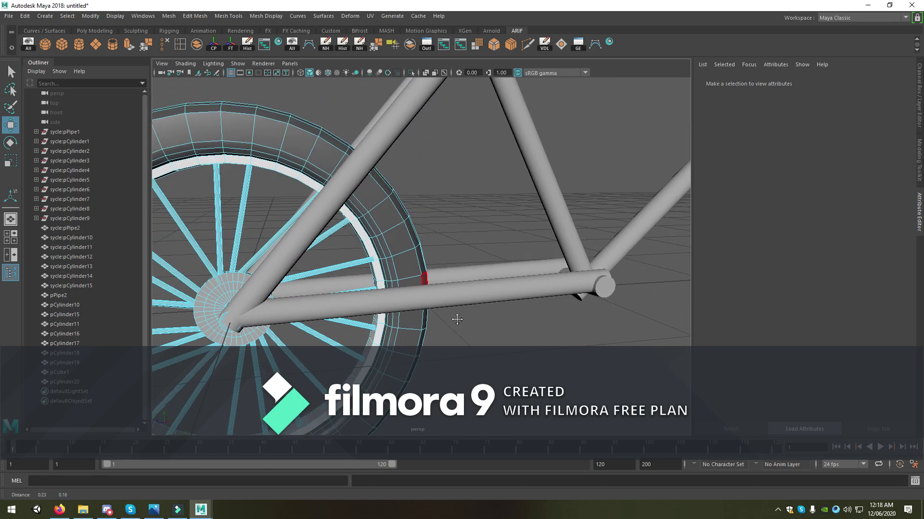
scroll(433, 270, "up", 5)
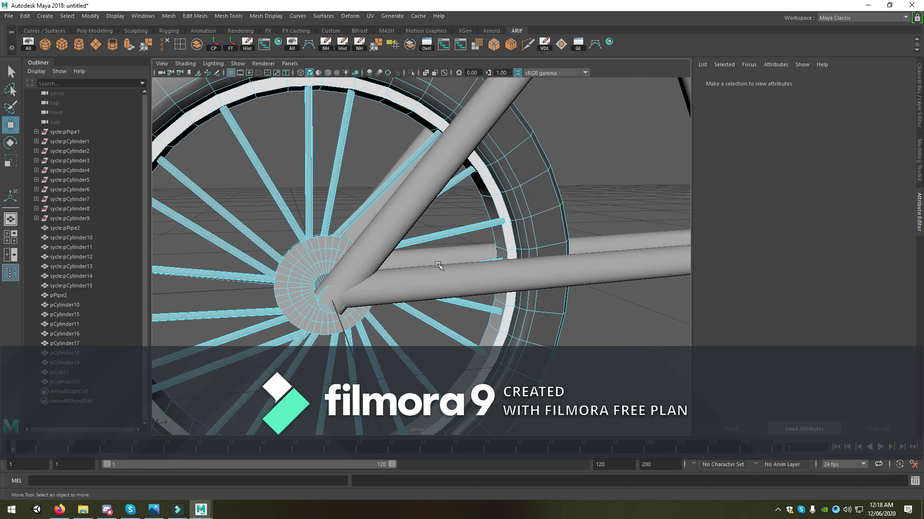
scroll(365, 332, "down", 5)
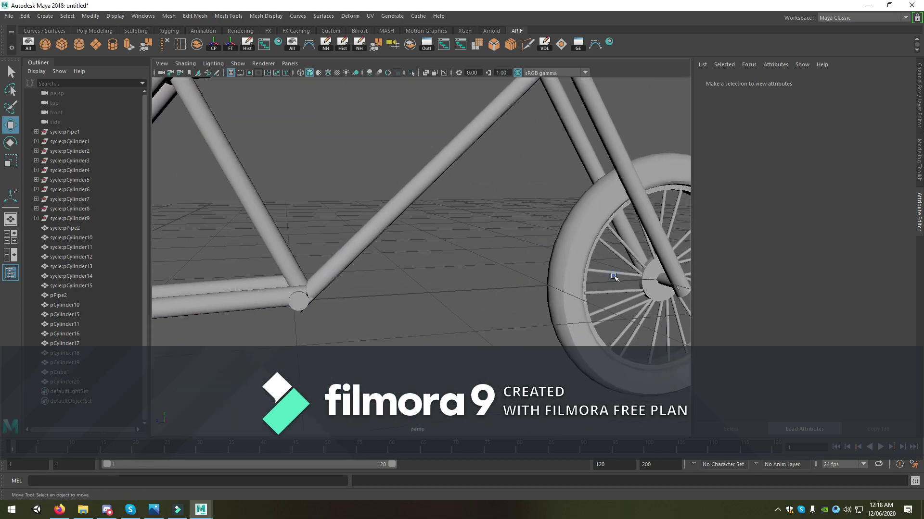
scroll(557, 293, "down", 3)
left_click(557, 293)
left_click_drag(556, 294, 546, 294, "alt")
key("Delete")
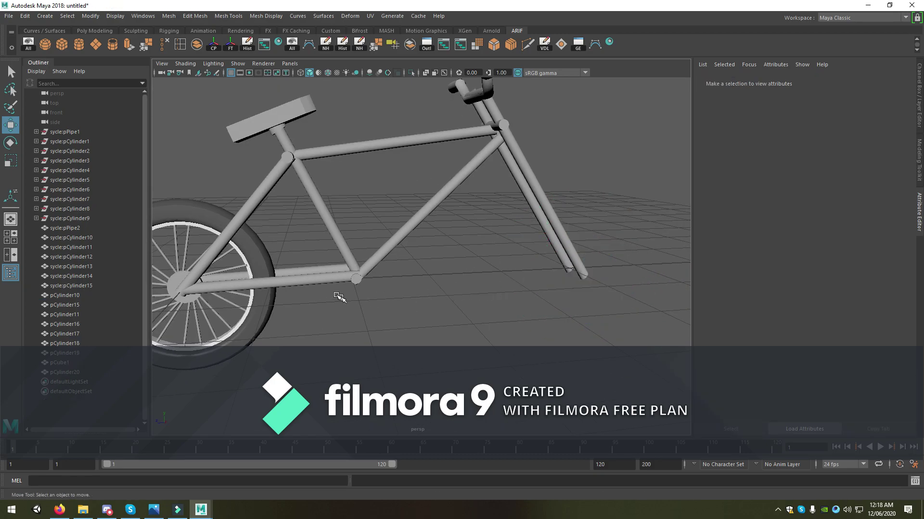
Step: Duplicate the white-rimmed rear wheel and move the copy onto the front fork
left_click(257, 264)
key("ctrl+d")
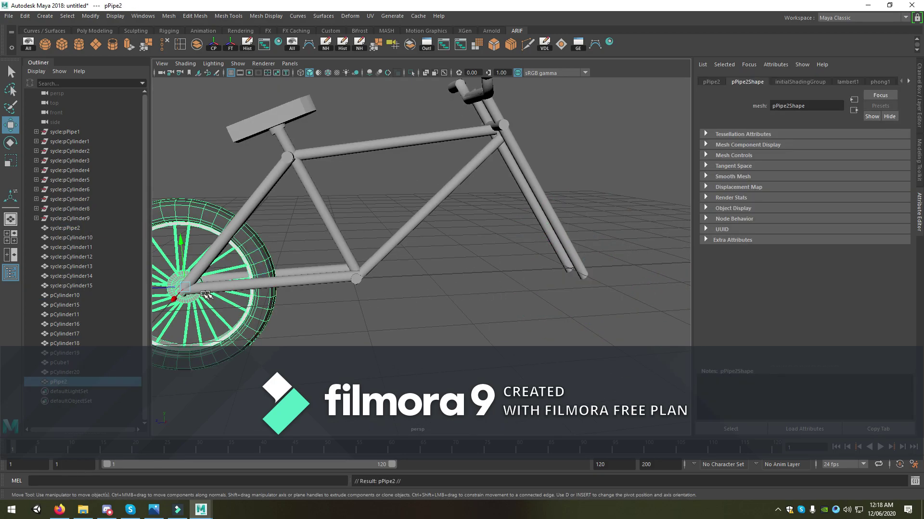
mouse_move(178, 291)
left_mouse_down()
mouse_move(568, 301)
mouse_move(572, 280)
left_mouse_up()
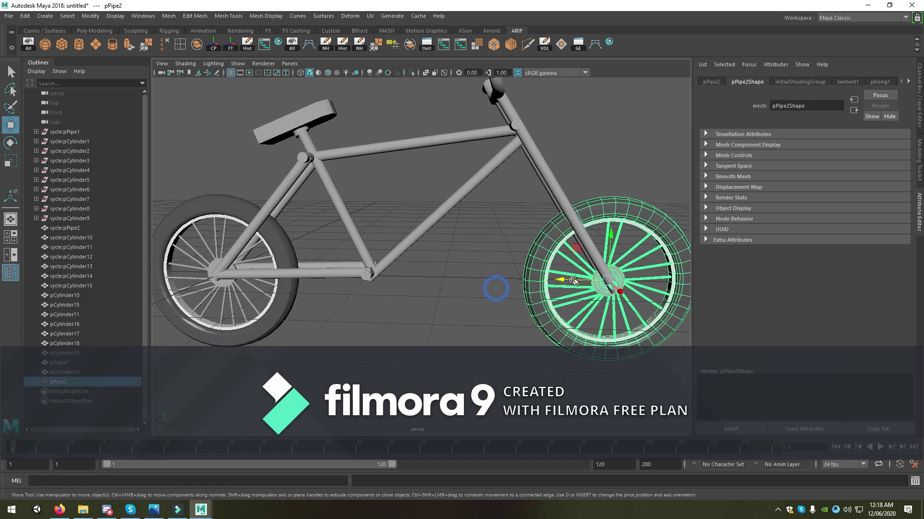
left_click(568, 283)
left_click(474, 285)
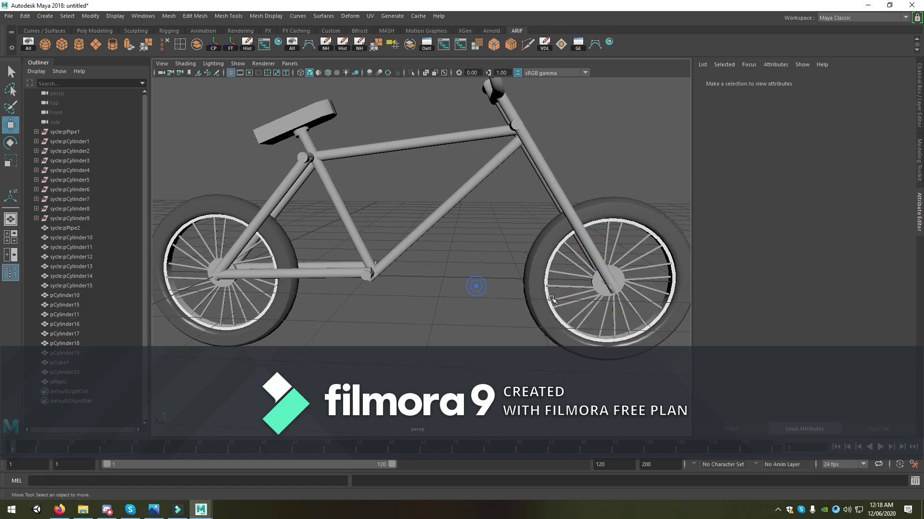
middle_click_drag(617, 289, 474, 292, "alt")
right_click(508, 282)
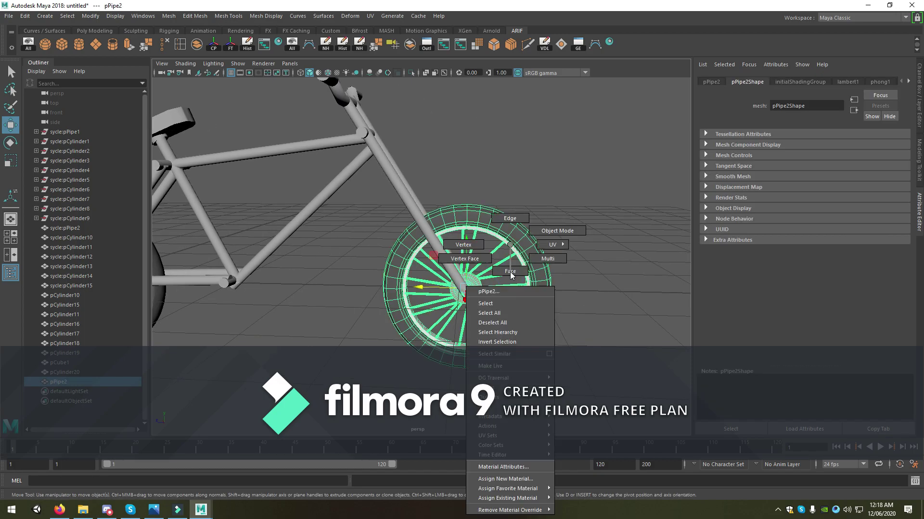
scroll(488, 293, "up", 4)
Step: Assign the existing phong2 material to the selected front wheel faces
middle_click_drag(488, 294, 430, 255, "alt")
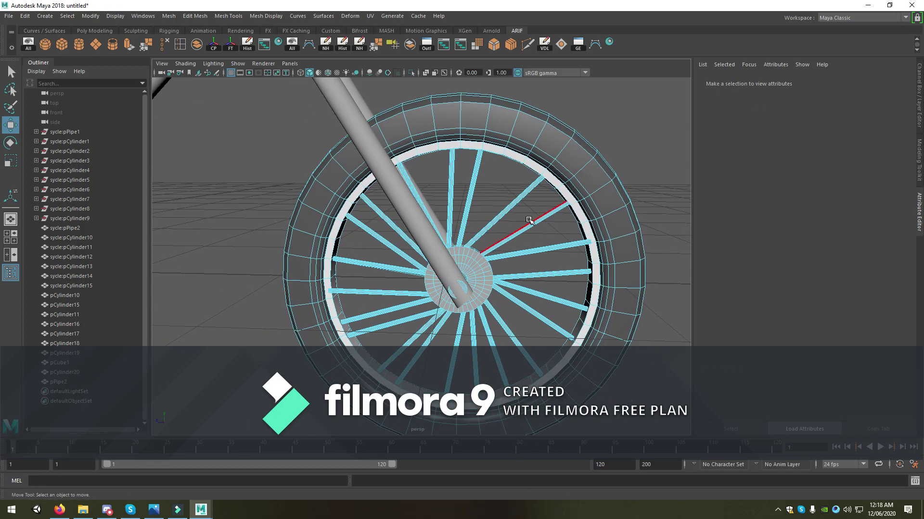
left_click(411, 318)
right_click_drag(400, 244, 435, 499)
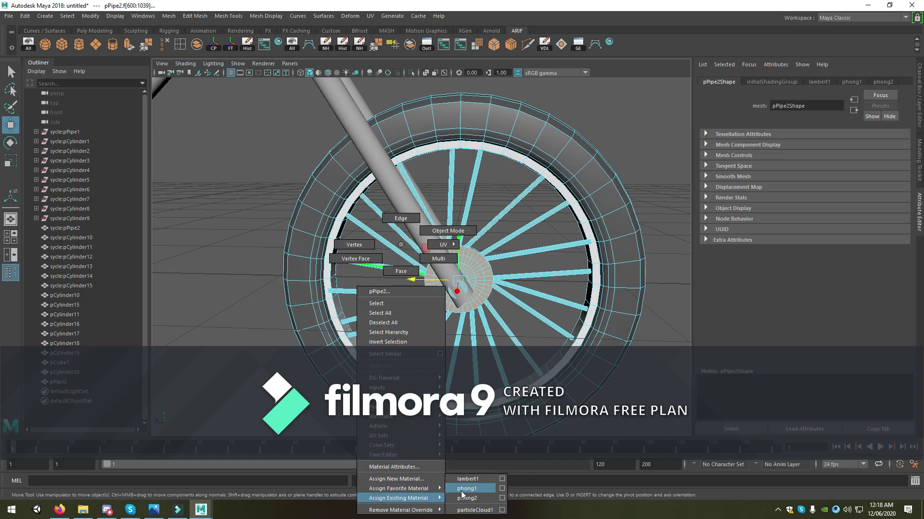
right_click_drag(436, 499, 466, 498)
Step: Assign the same existing material to selected faces on the rear wheel
mouse_move(339, 331)
middle_mouse_down("alt")
mouse_move(549, 291)
mouse_move(366, 324)
middle_mouse_up("alt")
right_click_drag(366, 323, 365, 304, "alt")
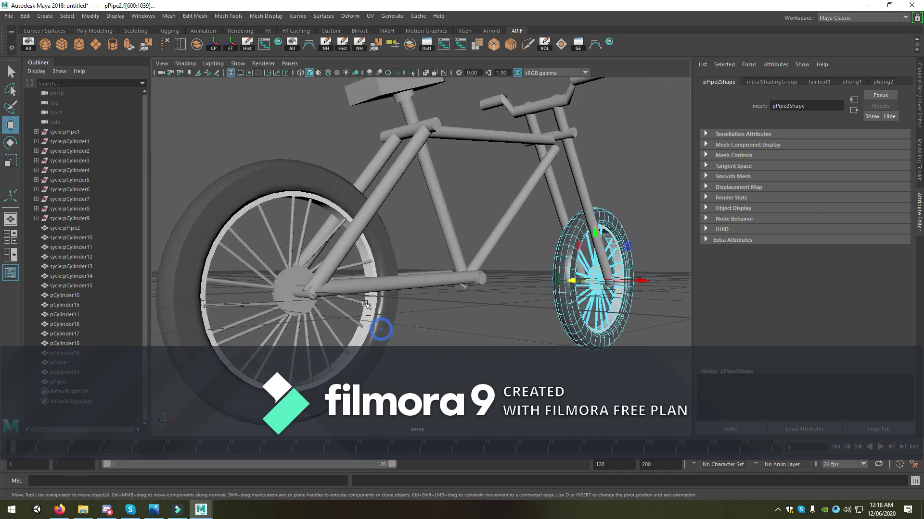
left_click(293, 255)
mouse_move(293, 255)
right_mouse_down()
mouse_move(291, 269)
mouse_move(328, 292)
mouse_move(380, 243)
right_mouse_up()
mouse_move(227, 255)
right_mouse_down("alt")
mouse_move(361, 332)
mouse_move(378, 330)
mouse_move(319, 291)
mouse_move(315, 499)
right_mouse_up("alt")
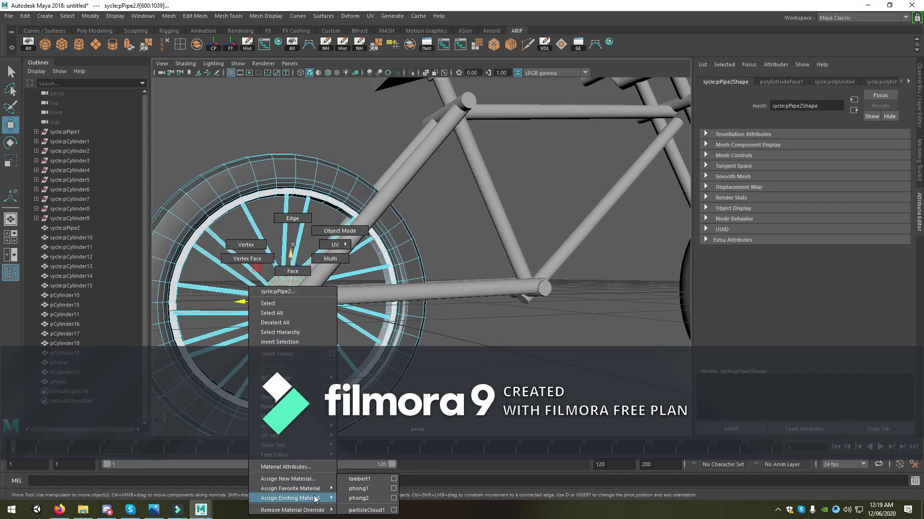
right_click_drag(337, 298, 298, 270, "alt")
mouse_move(365, 279)
left_mouse_down("alt")
mouse_move(393, 289)
mouse_move(422, 262)
left_mouse_up("alt")
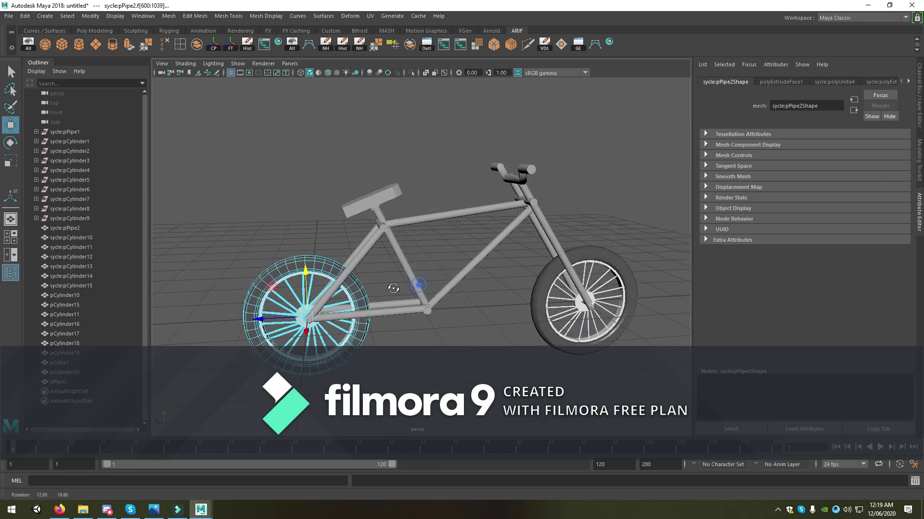
Step: Select all frame tubes: seat post, down tube, bottom tubes, top tube and fork tubes
left_click(420, 262)
scroll(388, 265, "up", 3)
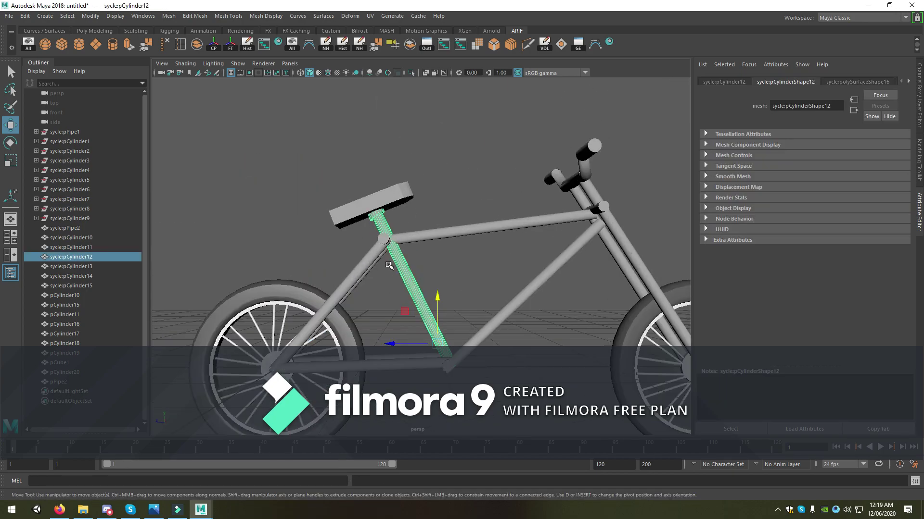
left_click(375, 260, "shift")
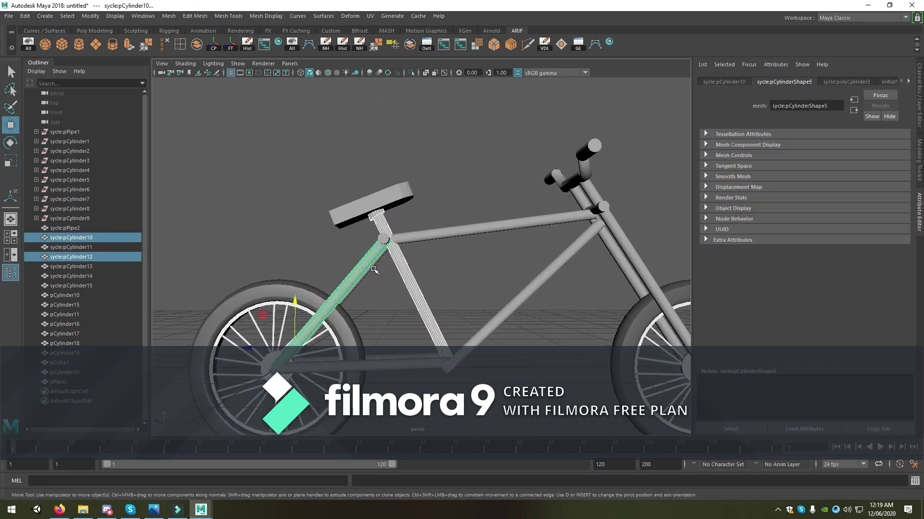
left_click(404, 368, "shift")
left_click(422, 362, "shift")
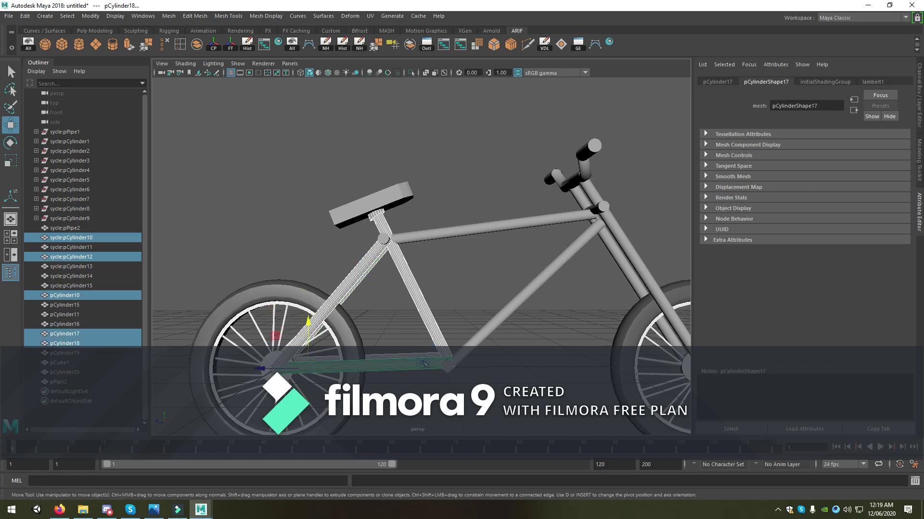
left_click(468, 343, "shift")
left_click(511, 231, "shift")
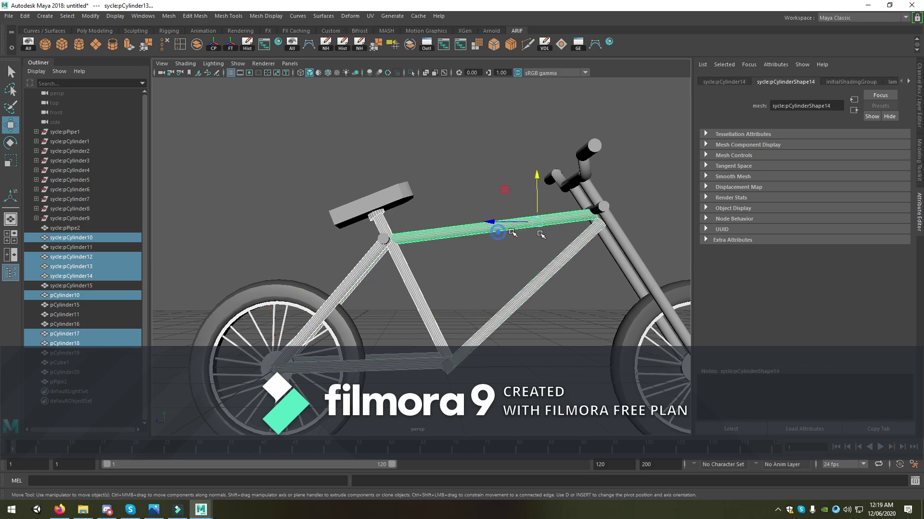
left_click(626, 249, "shift")
left_click_drag(460, 262, 301, 105, "alt")
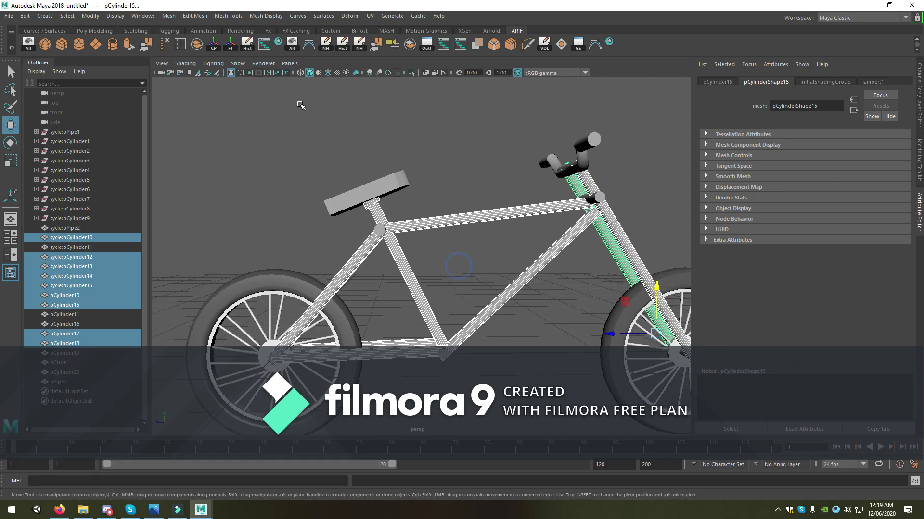
Step: Combine the tubes into one frame mesh and give it a red Phong E material
left_click(197, 44)
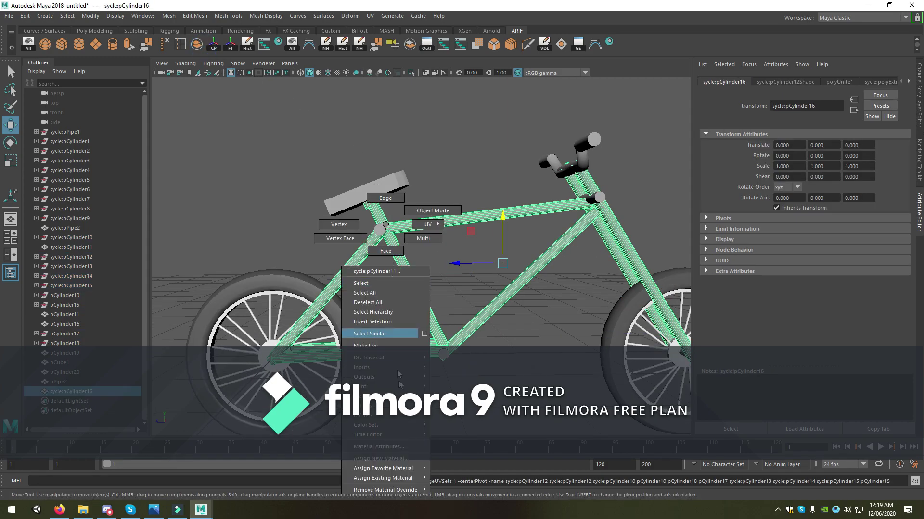
right_click_drag(386, 225, 402, 459)
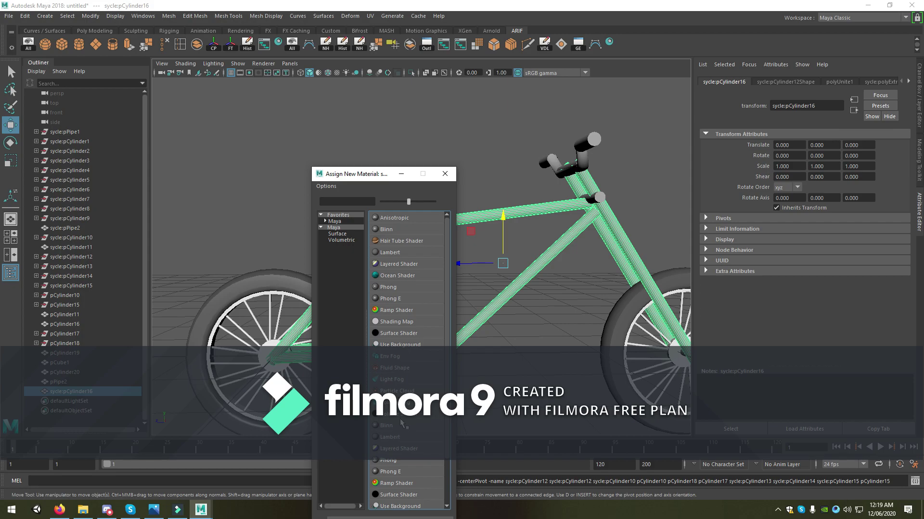
left_click(390, 299)
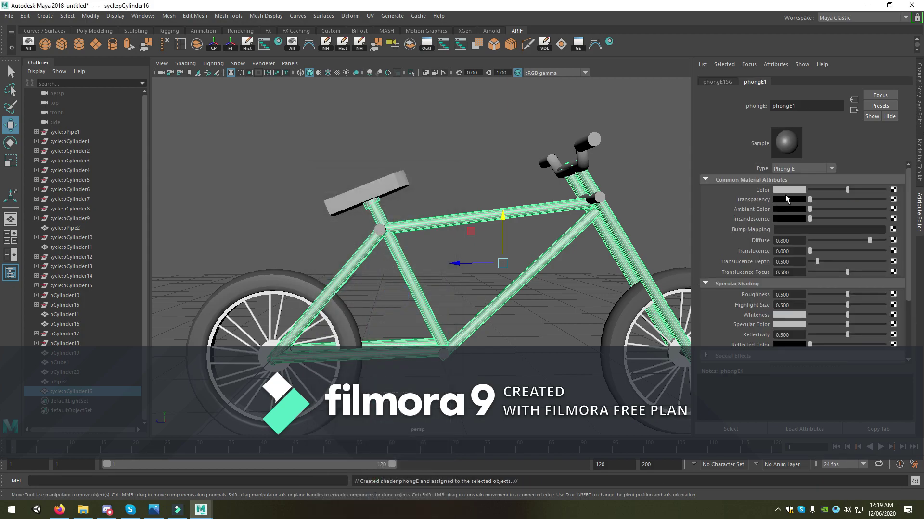
left_click(787, 190)
left_click(745, 168)
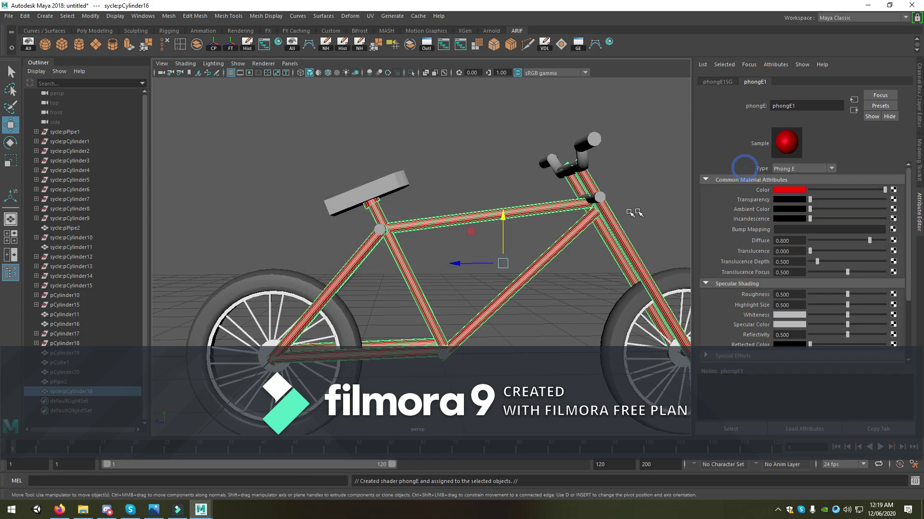
scroll(578, 221, "down", 3)
left_click(554, 221)
mouse_move(553, 220)
left_mouse_down("alt")
mouse_move(590, 256)
mouse_move(443, 253)
left_mouse_up("alt")
scroll(408, 335, "up", 3)
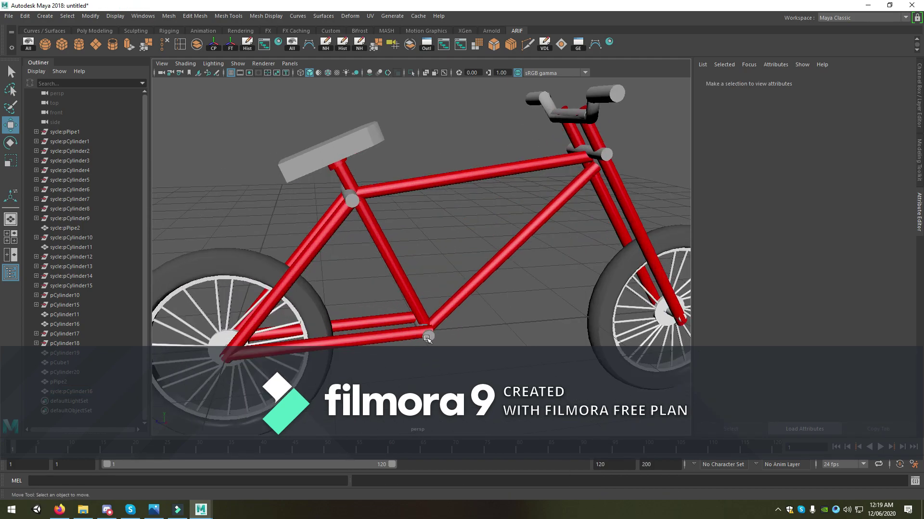
Step: Select the bottom-bracket, seat-tube and head-tube joint cylinders, undoing accidental handlebar picks
left_click(427, 338)
left_click(356, 205)
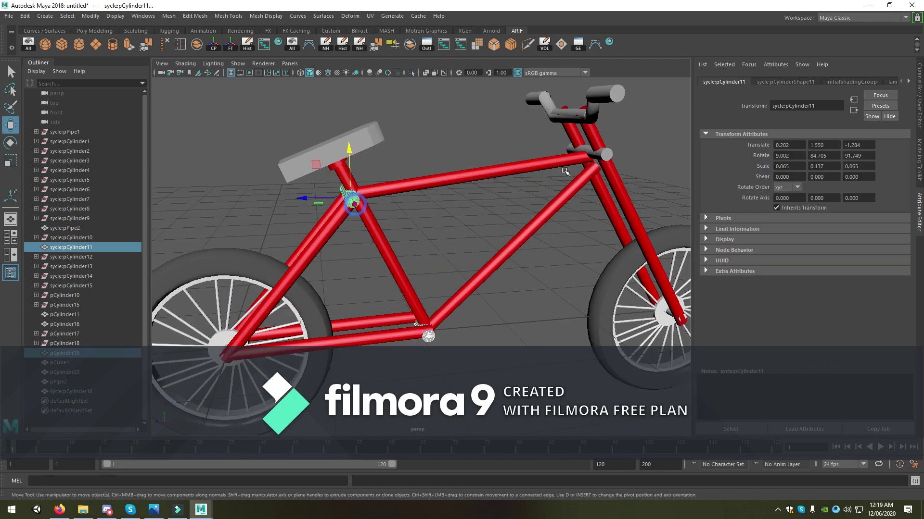
left_click(604, 155, "shift")
left_click(594, 118, "shift")
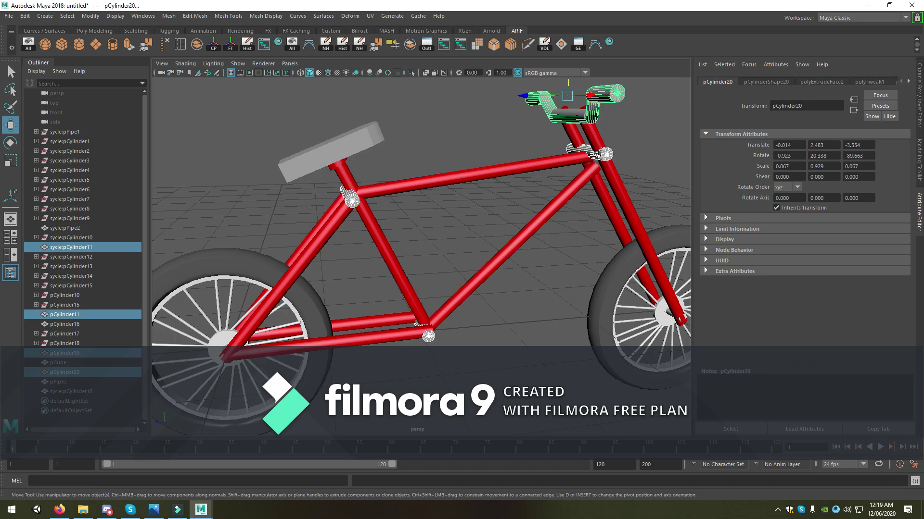
key("ctrl+z")
left_click(564, 112, "shift")
key("ctrl+z")
scroll(587, 197, "up", 3)
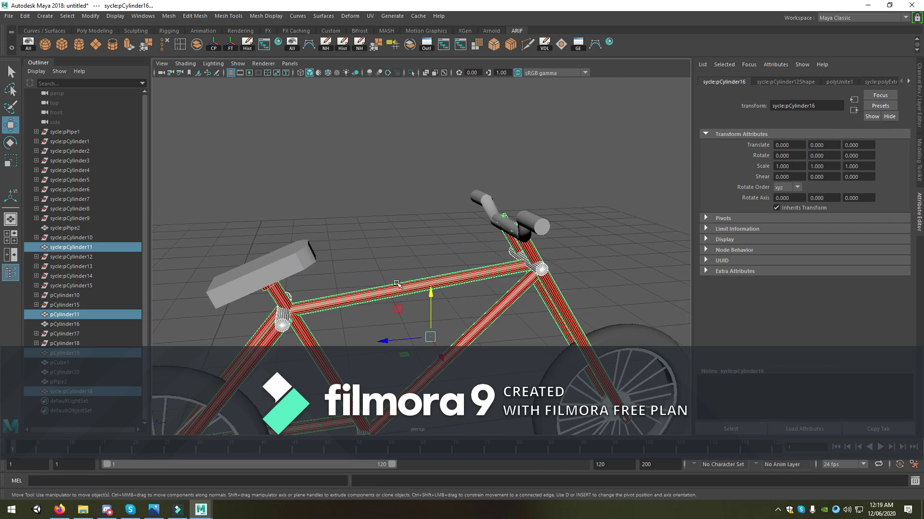
scroll(587, 197, "up", 3)
Step: Add the remaining joint cylinders and seat, then assign the existing red Phong E material
left_click(588, 198)
scroll(588, 198, "down", 3)
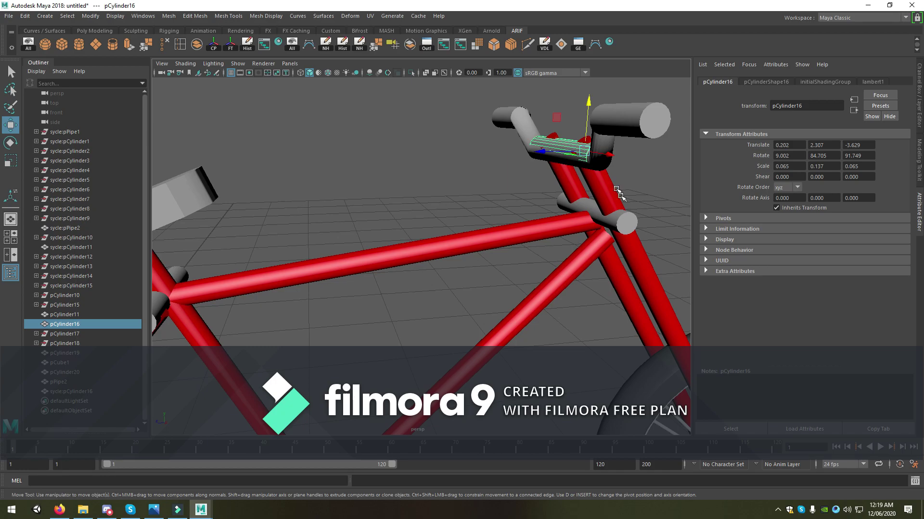
left_click(616, 217, "shift")
scroll(616, 216, "down", 3)
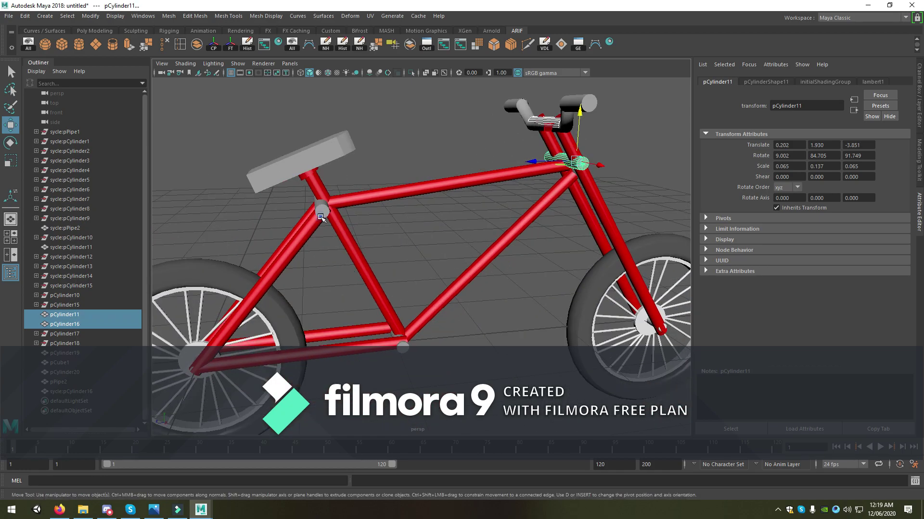
left_click(322, 217, "shift")
left_click(402, 352, "shift")
left_click(308, 160, "shift")
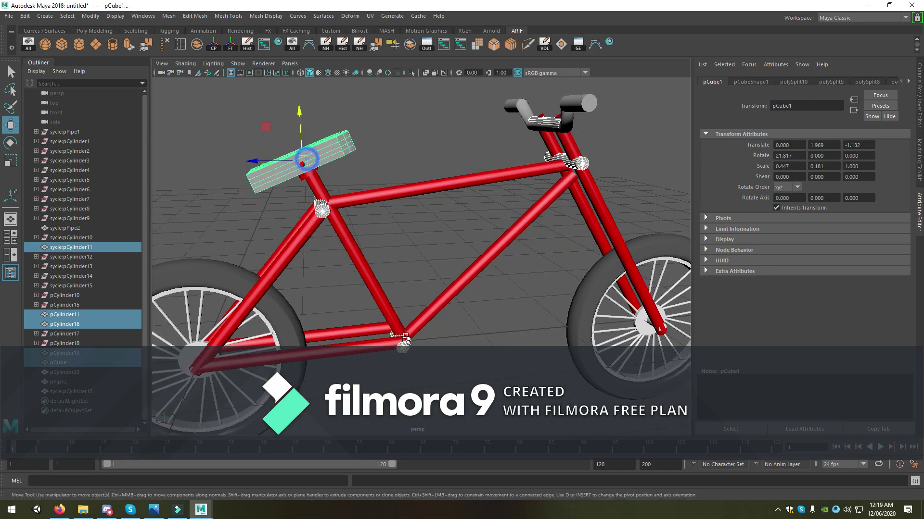
right_click_drag(405, 350, 417, 505)
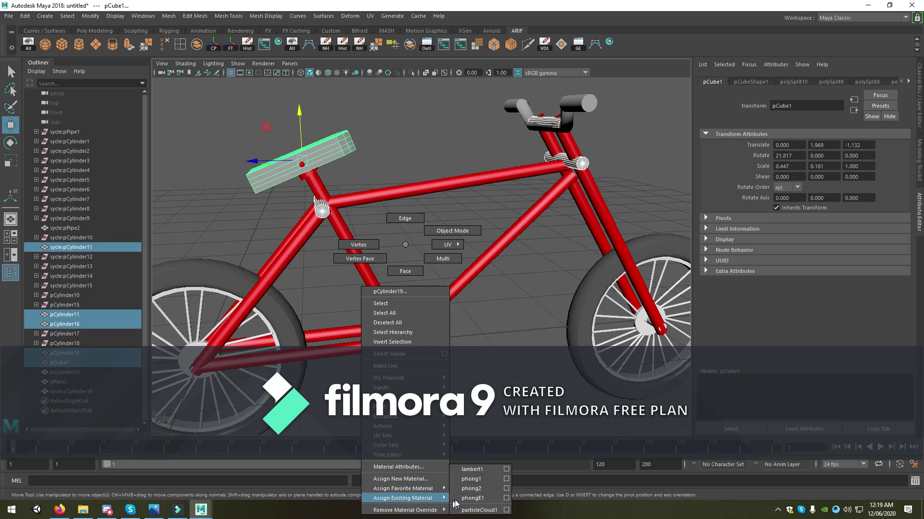
left_click(474, 496)
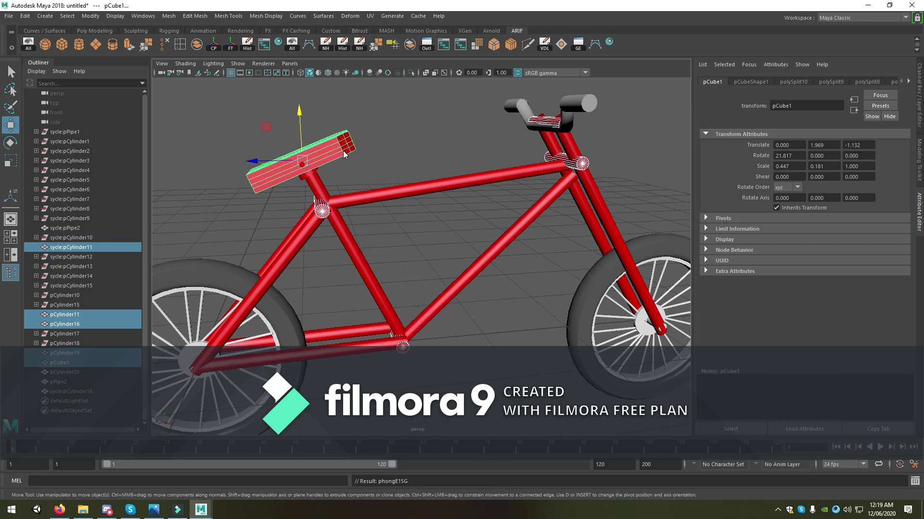
Step: Reassign a gray existing material to the seat
right_click_drag(343, 152, 388, 430)
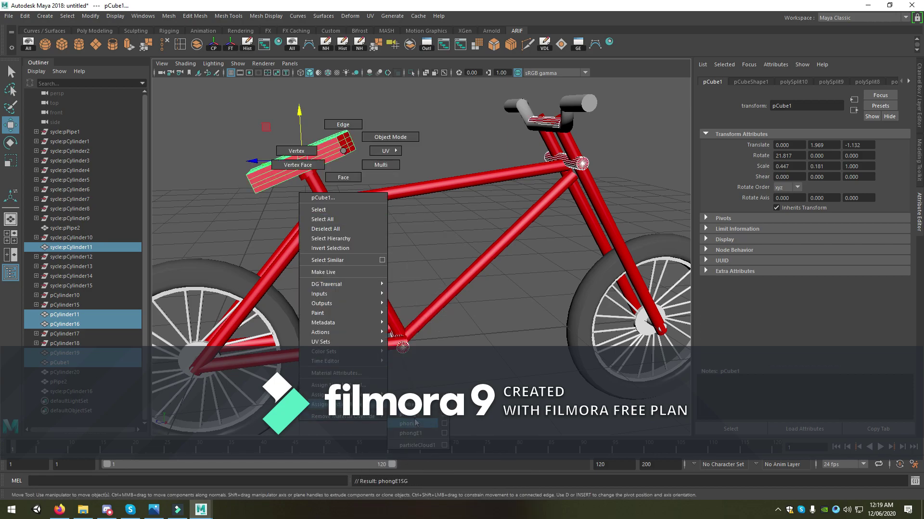
mouse_move(414, 289)
left_mouse_down("alt")
mouse_move(464, 163)
mouse_move(409, 255)
left_mouse_up("alt")
left_click(464, 162)
Step: Assign the existing phong2 material to the handlebar's middle faces
right_click_drag(409, 255, 432, 218)
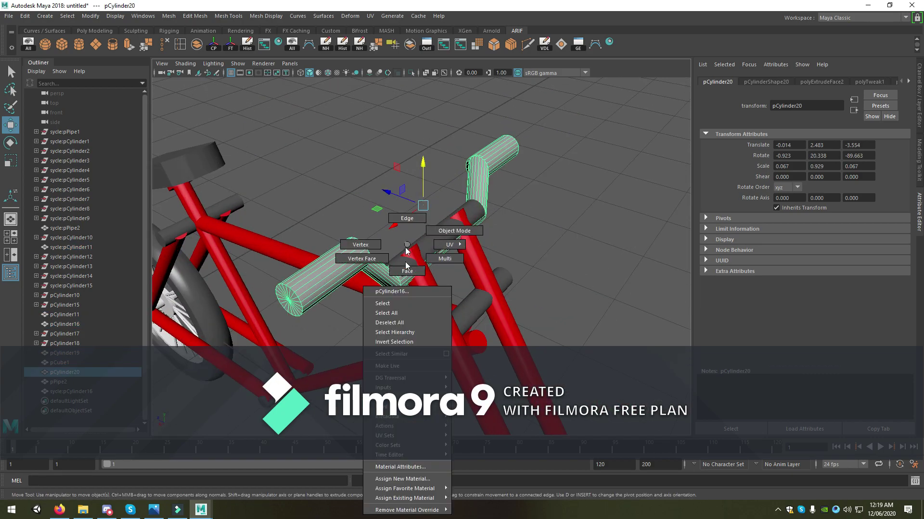
left_click_drag(432, 217, 373, 323)
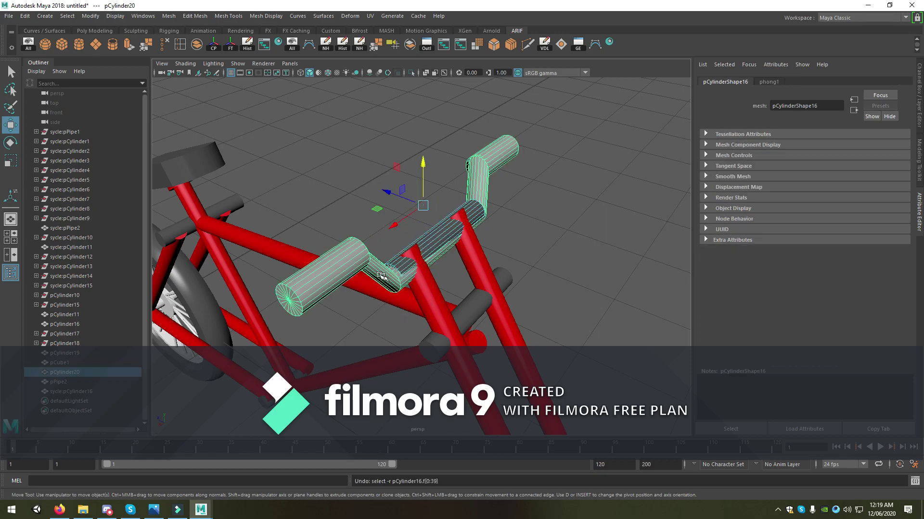
key("ctrl+z")
right_click_drag(350, 268, 443, 241)
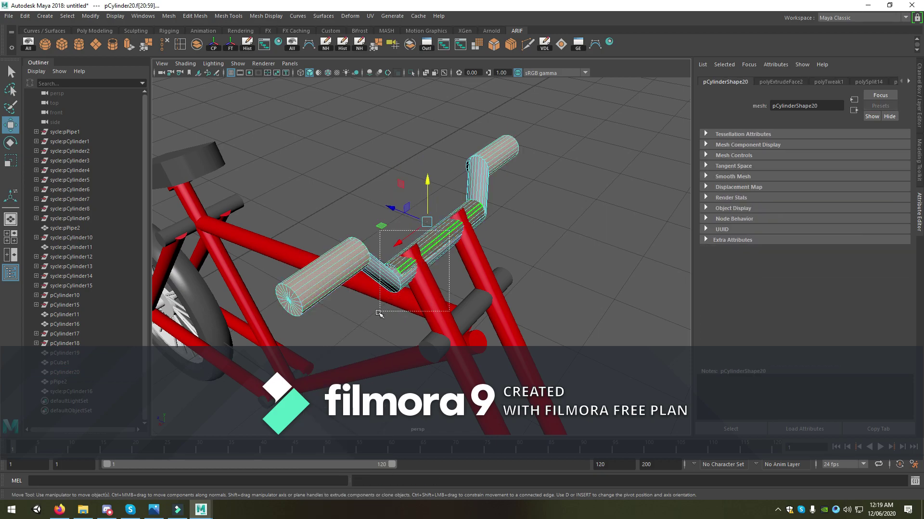
left_click_drag(450, 231, 399, 302)
left_click_drag(440, 257, 442, 237, "alt")
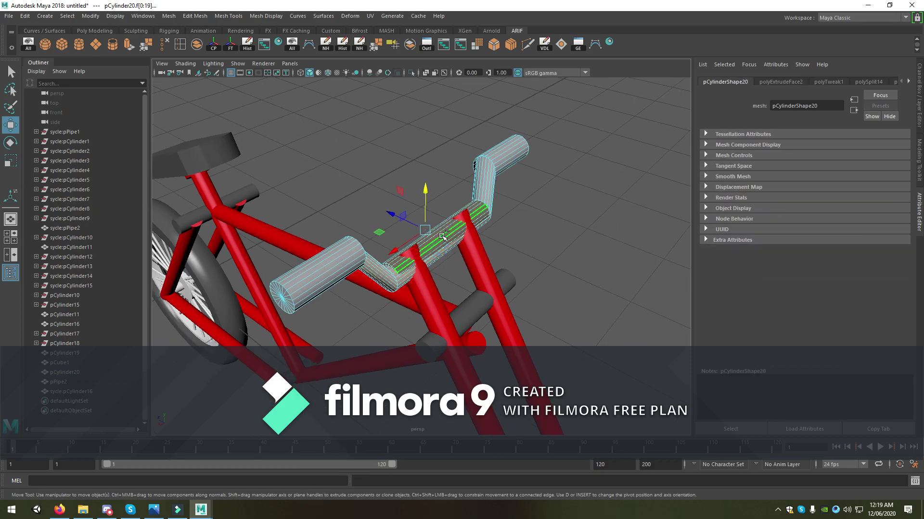
right_click_drag(371, 276, 397, 501)
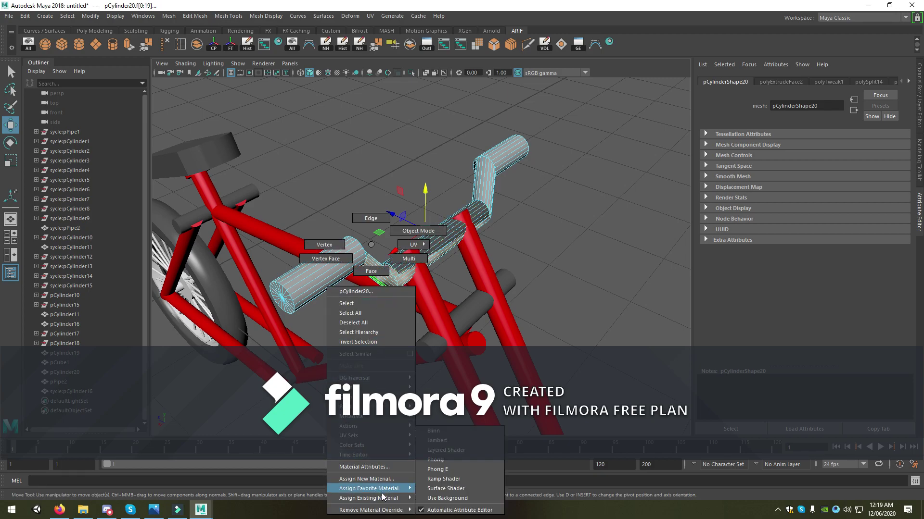
left_click(436, 492)
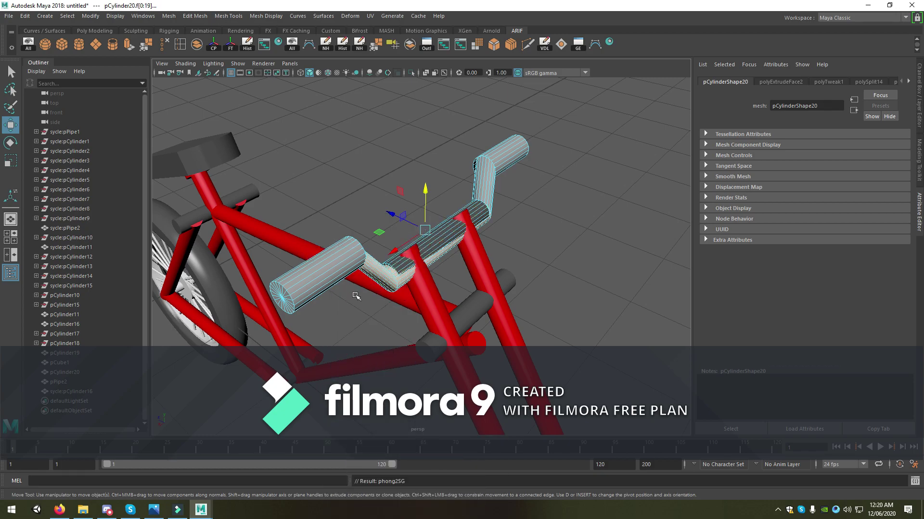
Step: Give both handlebar grips the darker gray phong1 material
mouse_move(352, 245)
right_mouse_down()
mouse_move(352, 284)
mouse_move(350, 275)
right_mouse_up()
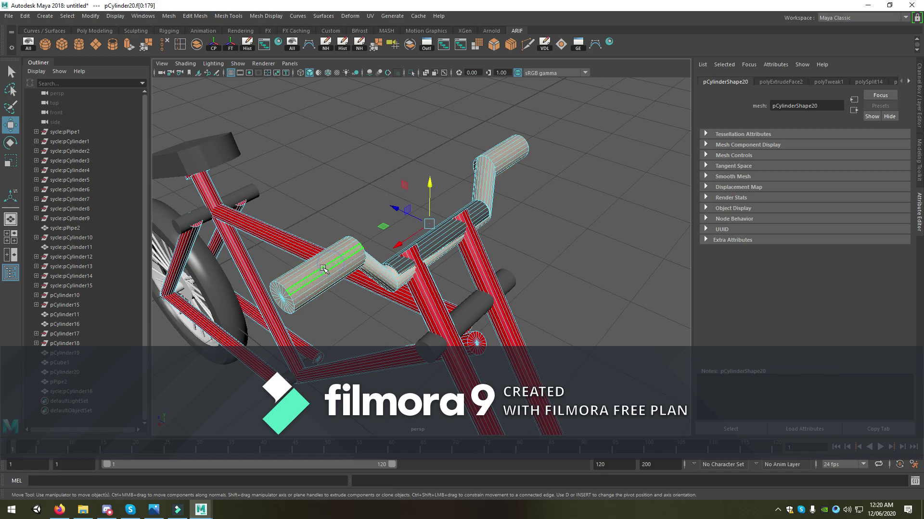
left_click(275, 270)
left_click_drag(312, 283, 273, 308, "alt")
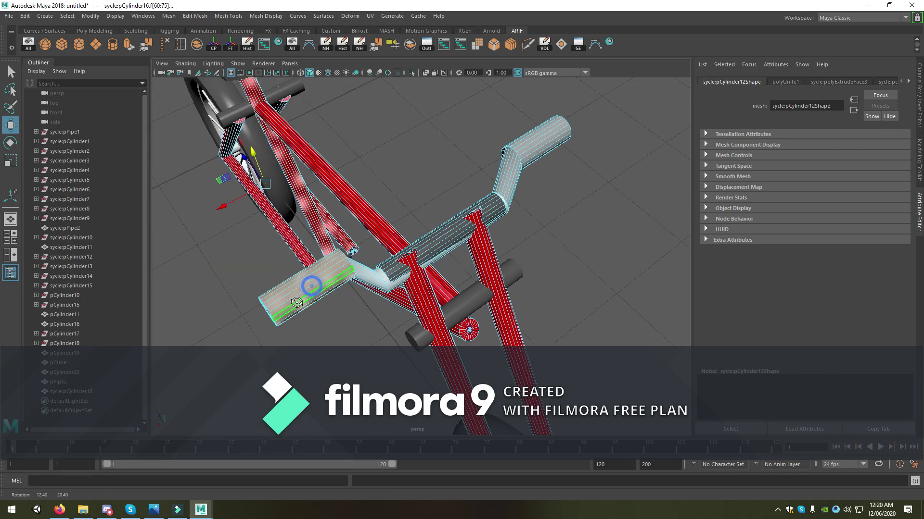
left_click_drag(595, 140, 582, 255, "shift")
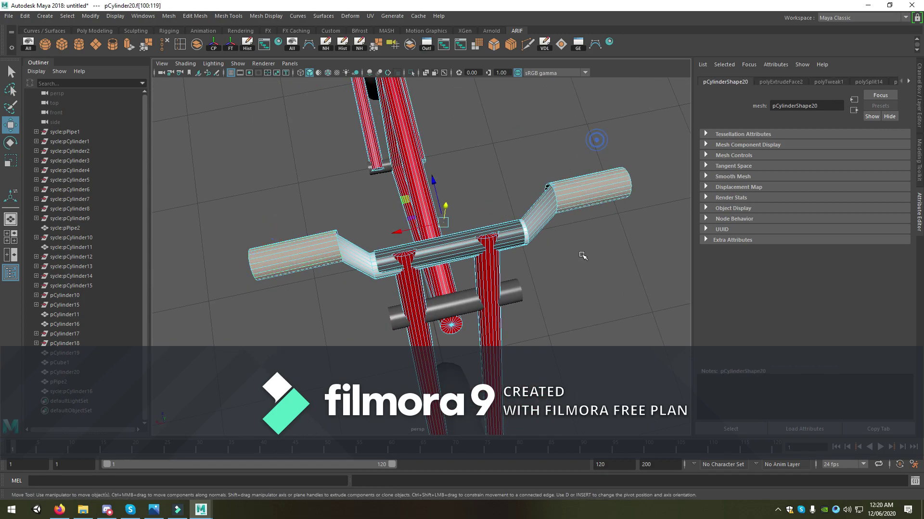
right_click_drag(580, 181, 583, 440)
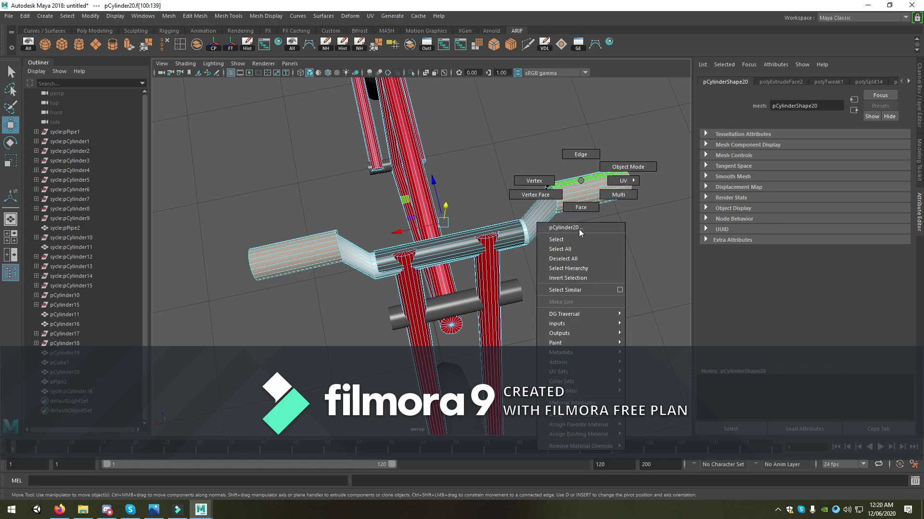
right_click_drag(654, 446, 654, 446)
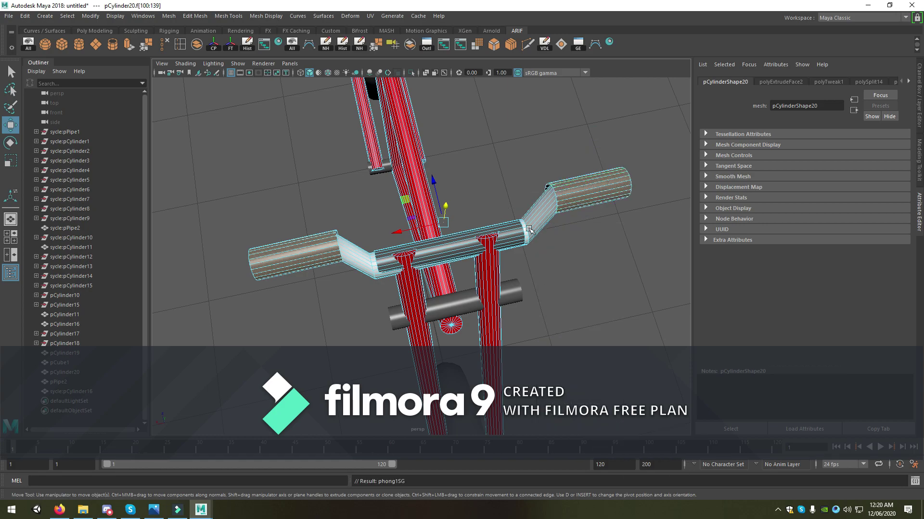
right_click_drag(572, 189, 620, 177)
mouse_move(620, 177)
left_mouse_down("alt")
mouse_move(568, 185)
mouse_move(497, 279)
left_mouse_up("alt")
left_click(568, 186)
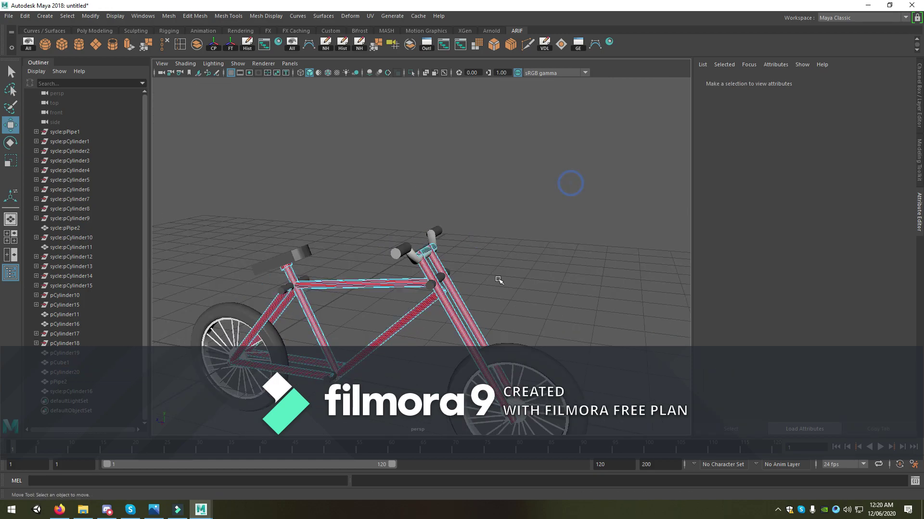
scroll(481, 216, "down", 3)
right_click_drag(445, 192, 517, 163)
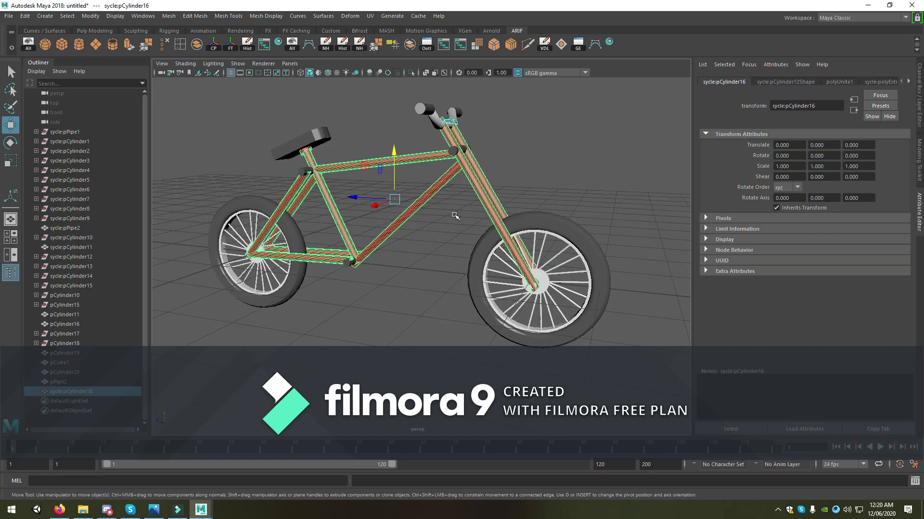
left_click(532, 134)
mouse_move(466, 180)
left_mouse_down("alt")
mouse_move(440, 192)
mouse_move(604, 175)
mouse_move(618, 202)
mouse_move(472, 203)
mouse_move(423, 183)
mouse_move(440, 183)
mouse_move(473, 263)
mouse_move(433, 250)
mouse_move(386, 186)
left_mouse_up("alt")
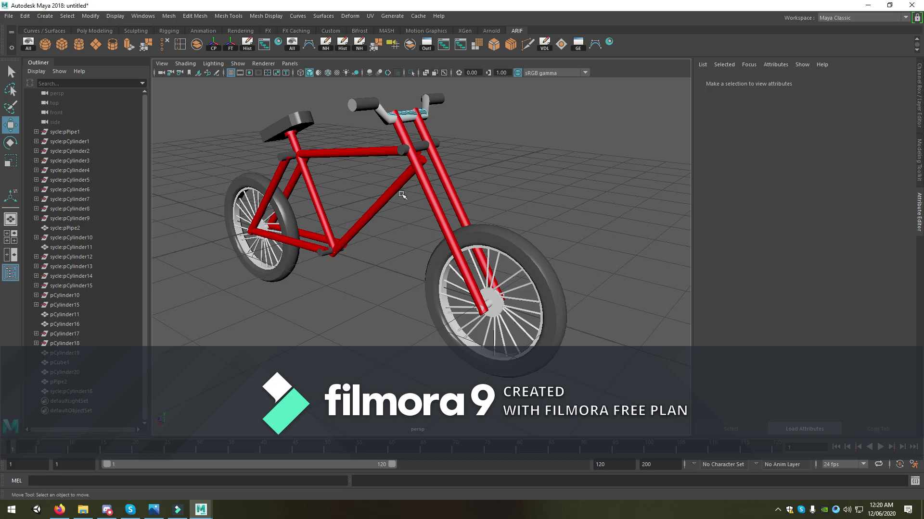
mouse_move(411, 209)
left_mouse_down("alt")
mouse_move(440, 208)
mouse_move(392, 231)
mouse_move(352, 230)
mouse_move(490, 241)
mouse_move(340, 239)
left_mouse_up("alt")
scroll(392, 231, "down", 2)
scroll(381, 217, "down", 3)
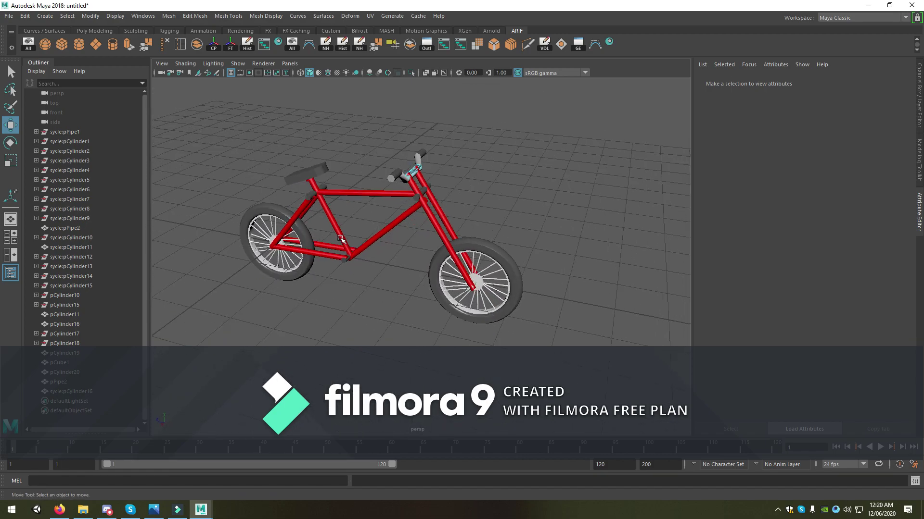
middle_click_drag(340, 240, 353, 264, "alt")
mouse_move(352, 264)
left_mouse_down("alt")
mouse_move(307, 248)
mouse_move(347, 280)
mouse_move(397, 263)
mouse_move(351, 269)
left_mouse_up("alt")
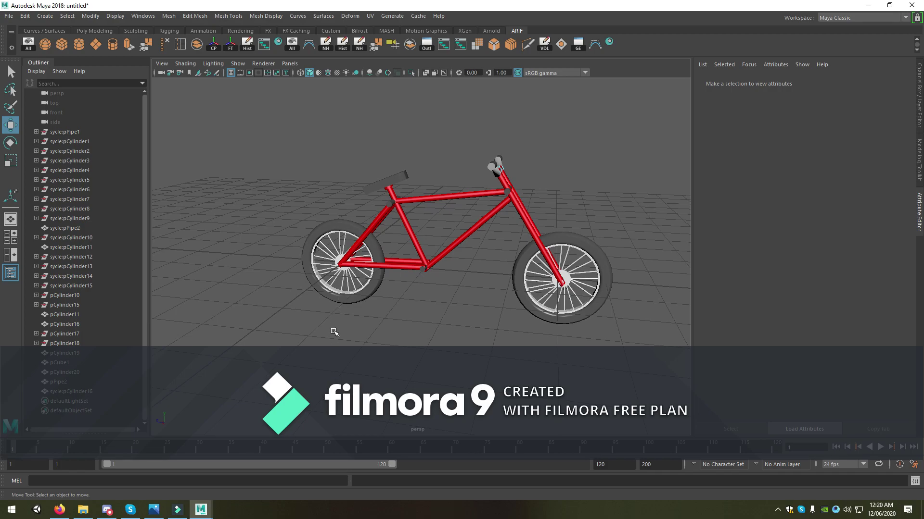
left_click_drag(385, 333, 296, 352, "alt")
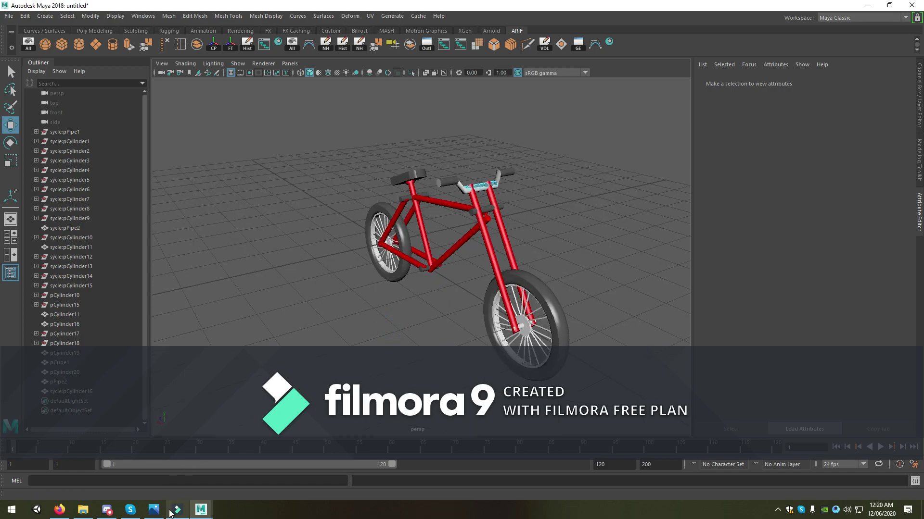